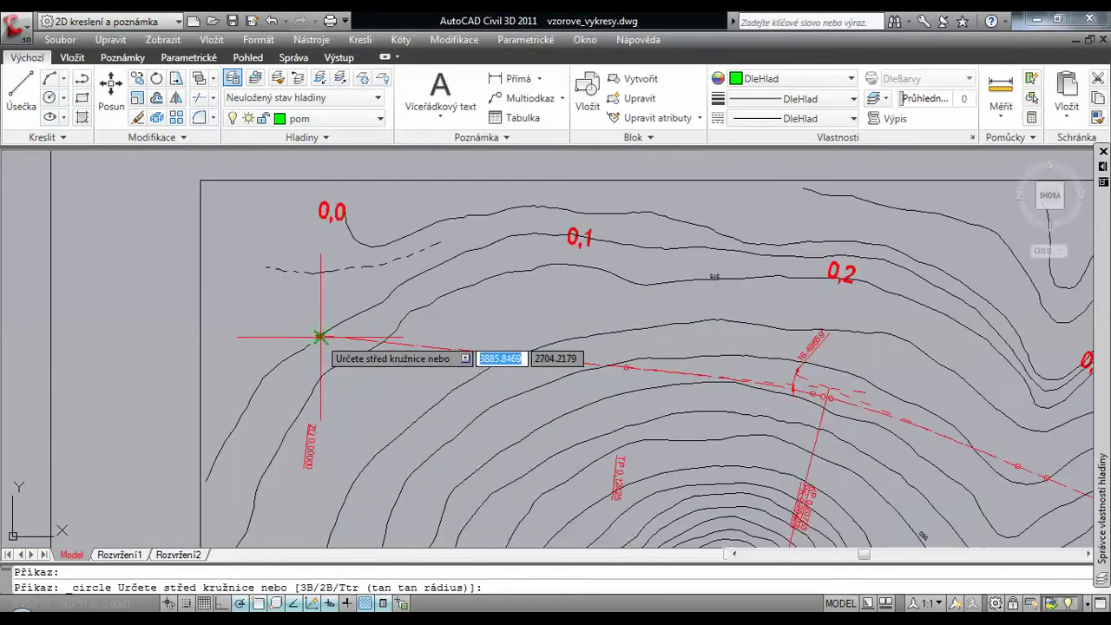
- Draw a circle of radius 10 centred on the start point of the red route axis
scroll(291, 318, "up", 3)
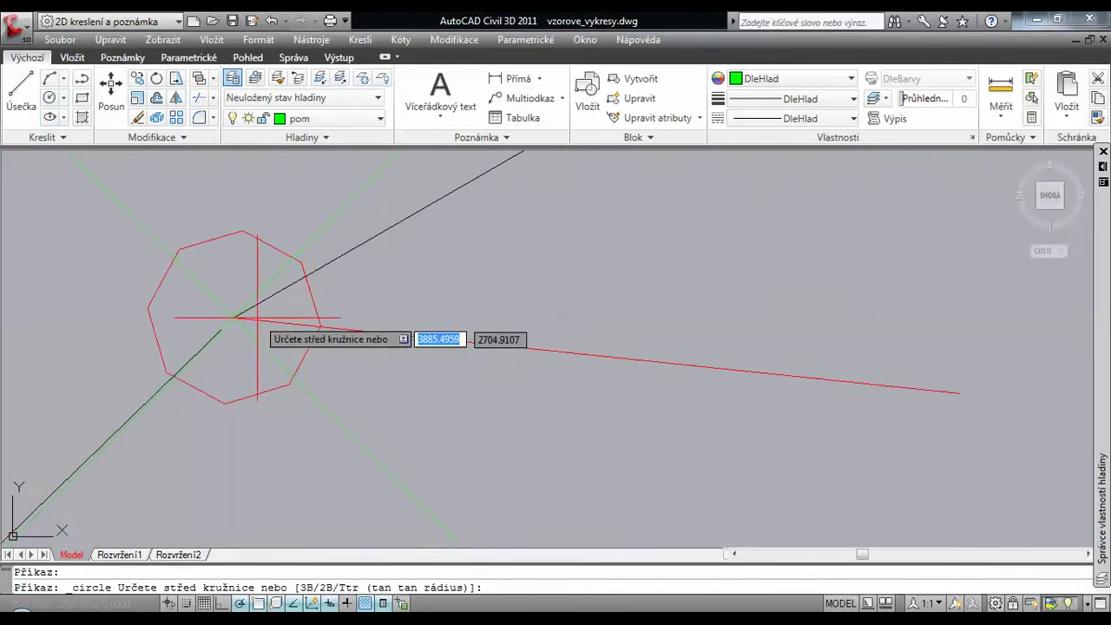
left_click(234, 319)
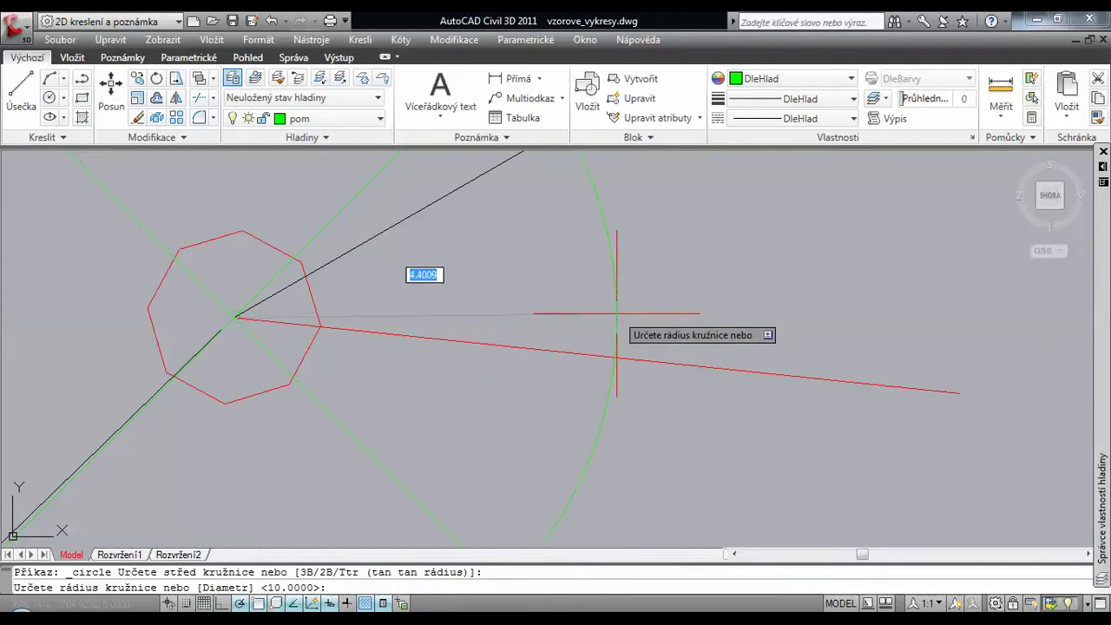
type("10")
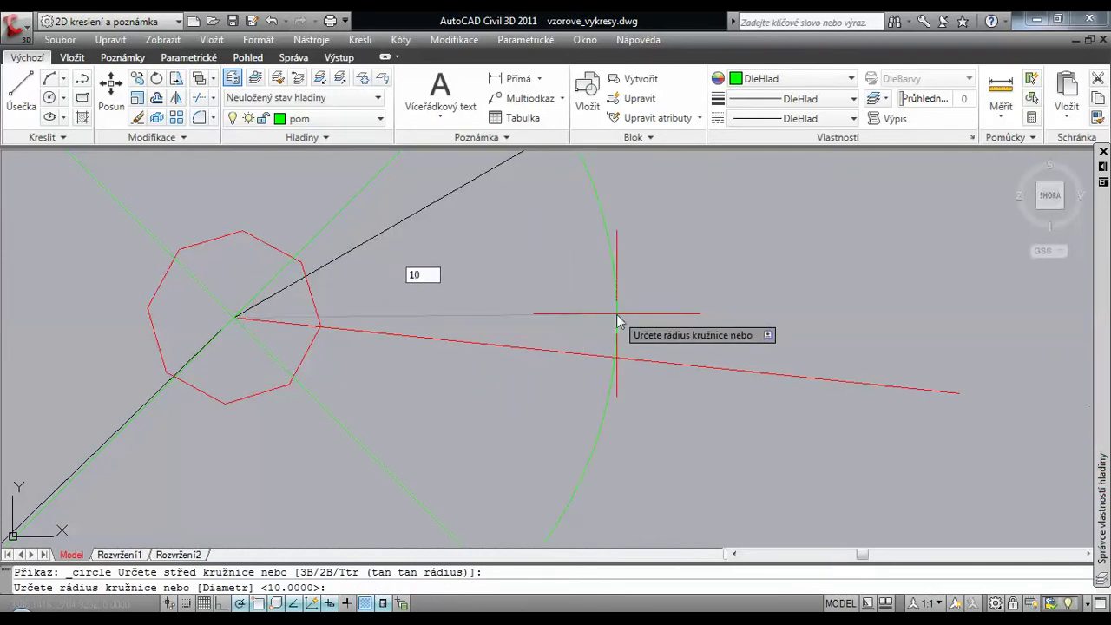
key("Return")
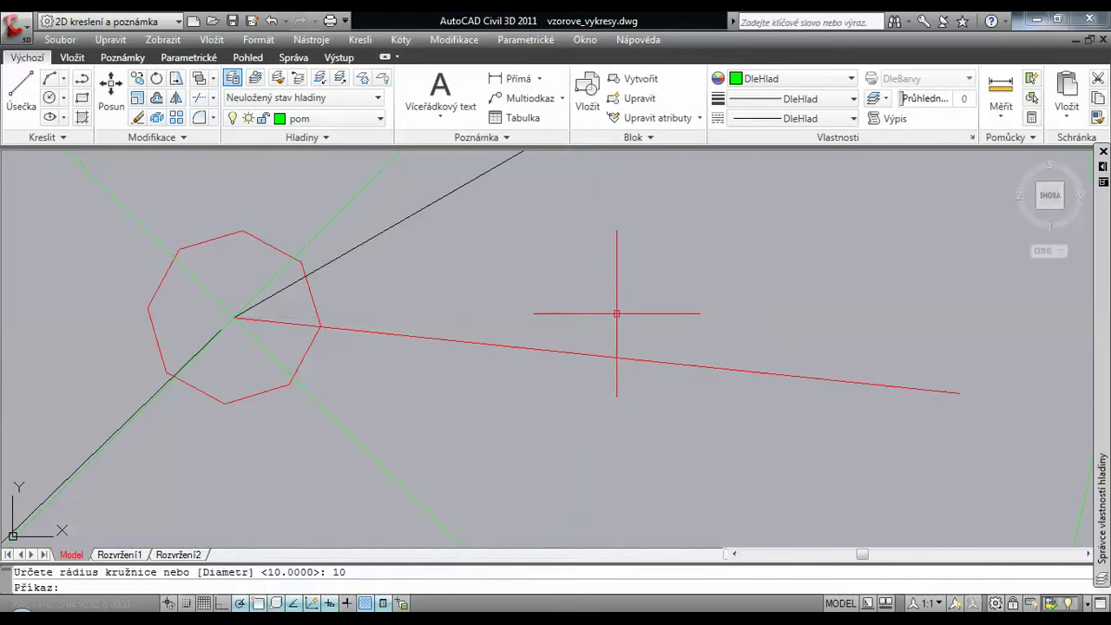
- Draw a line from the circle's intersection with the route axis perpendicular to the contour running through the start point
scroll(617, 313, "up", 5)
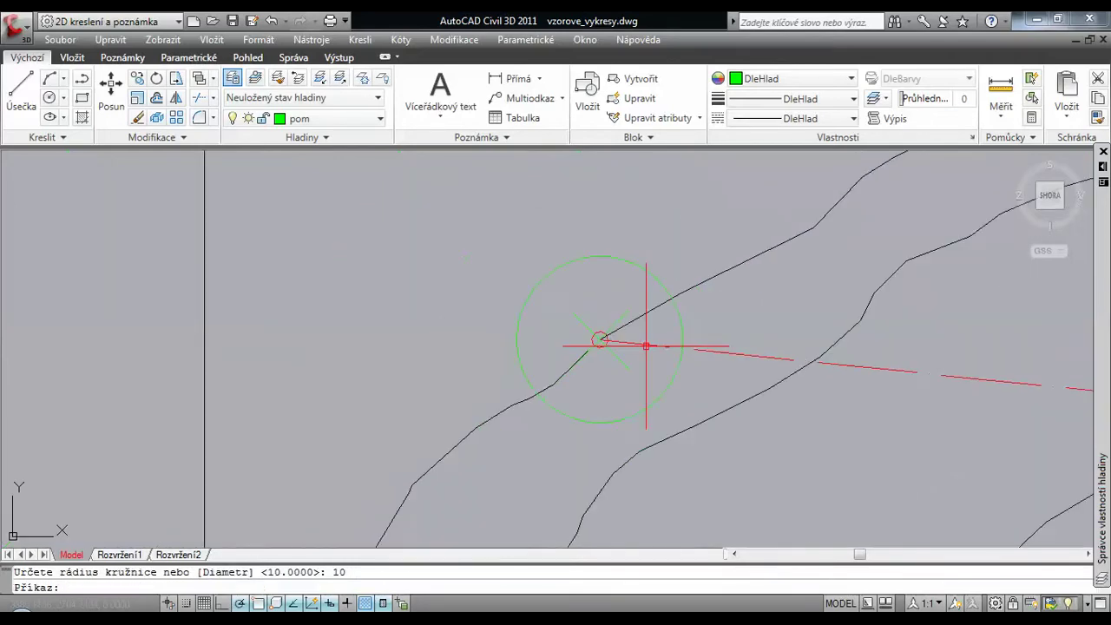
middle_click_drag(776, 318, 586, 318)
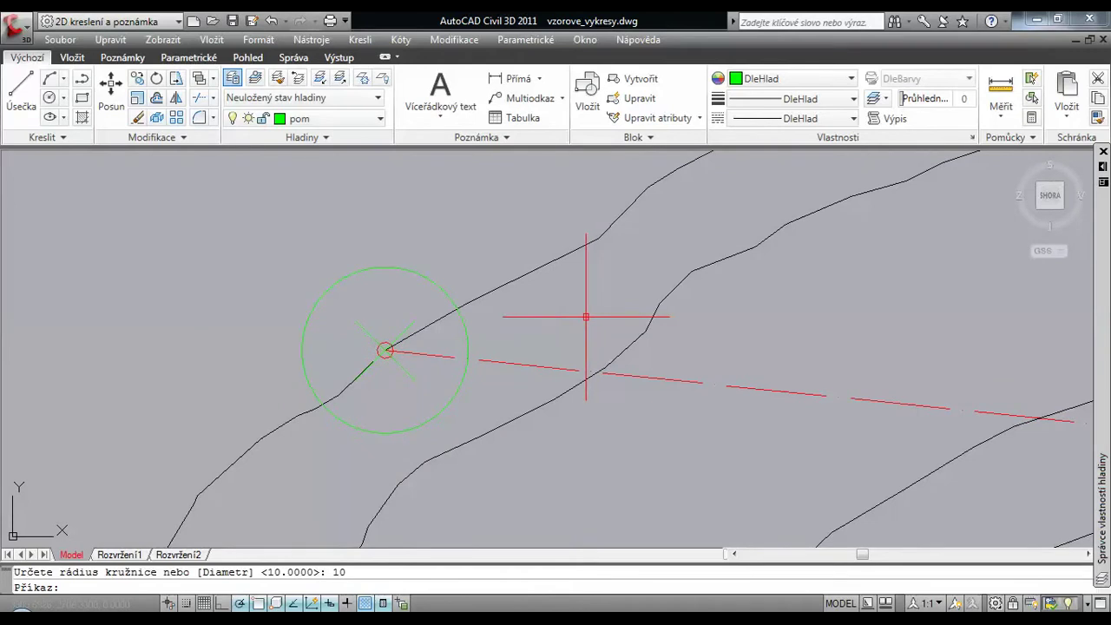
left_click(14, 120)
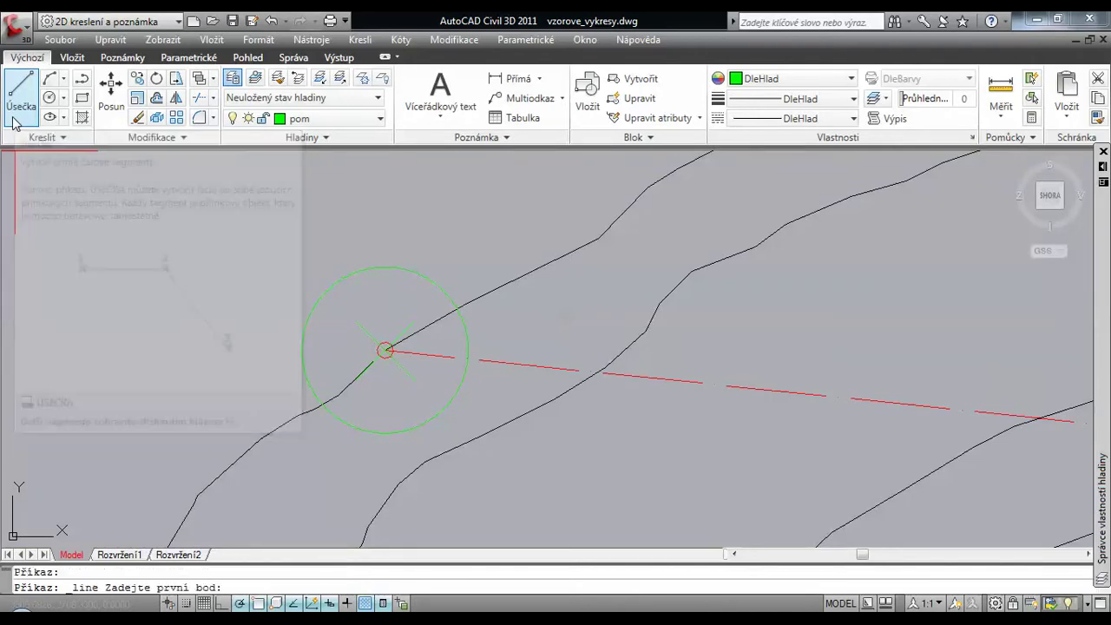
scroll(448, 358, "up", 4)
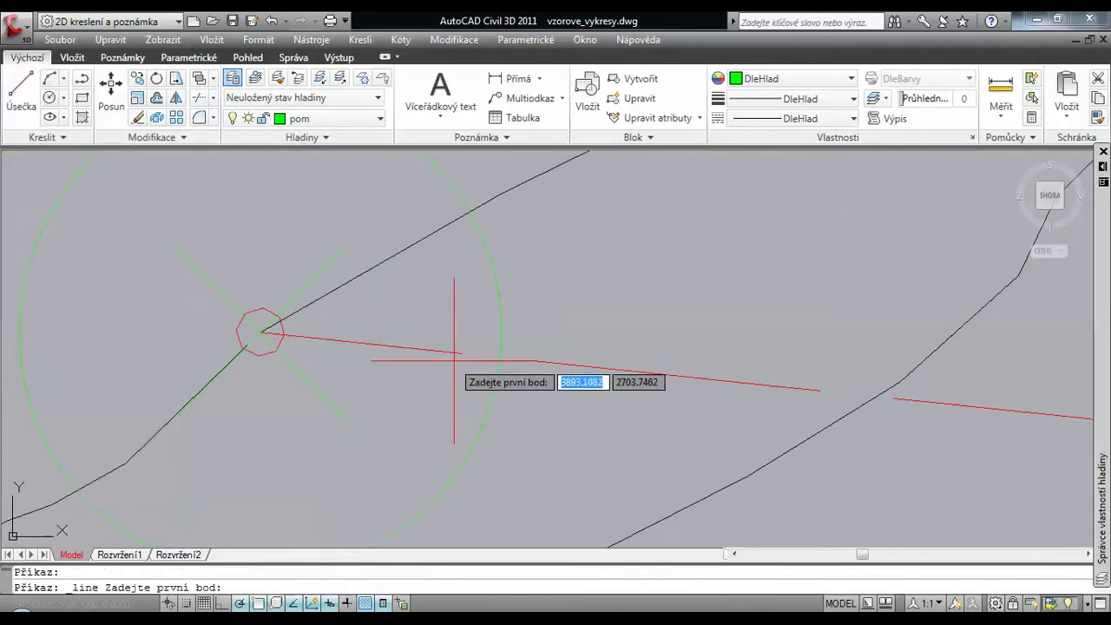
left_click(500, 358)
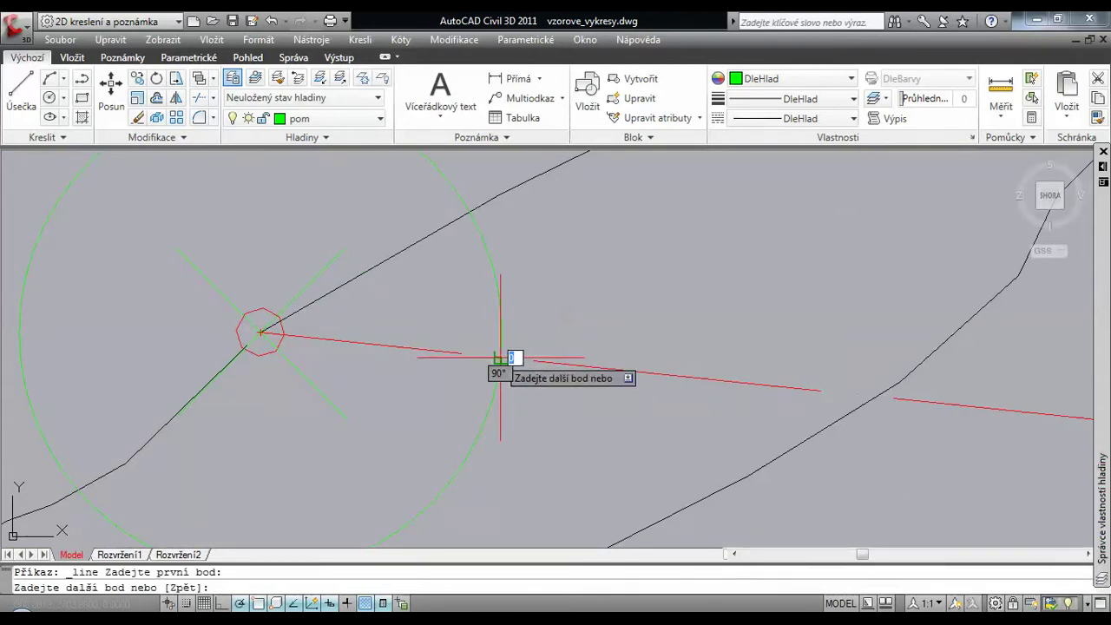
left_click(429, 235)
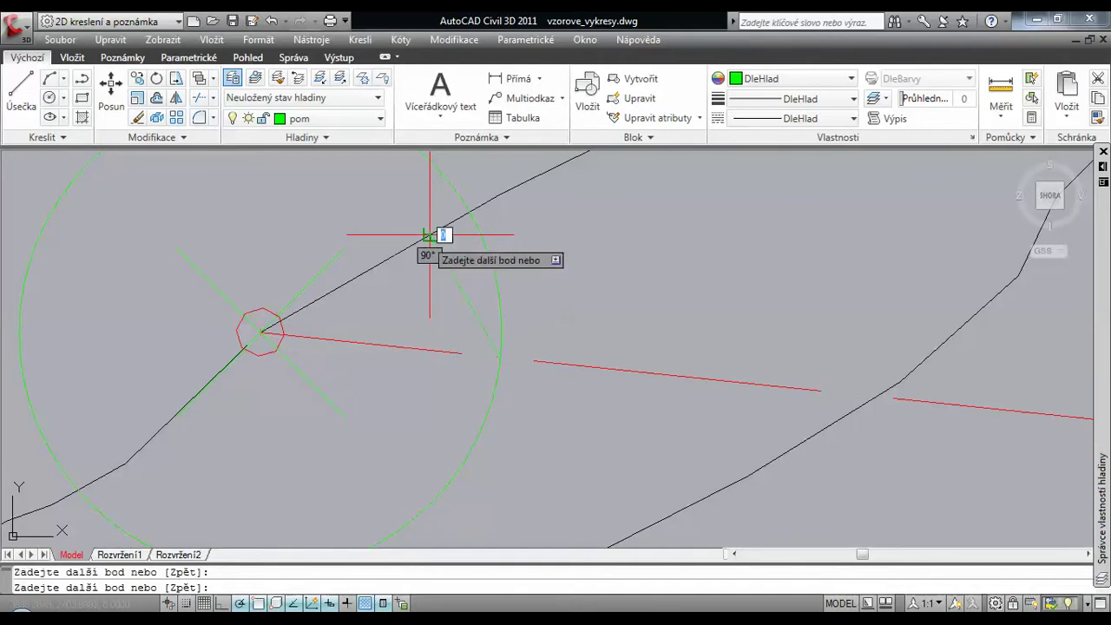
right_click(456, 253)
left_click(496, 277)
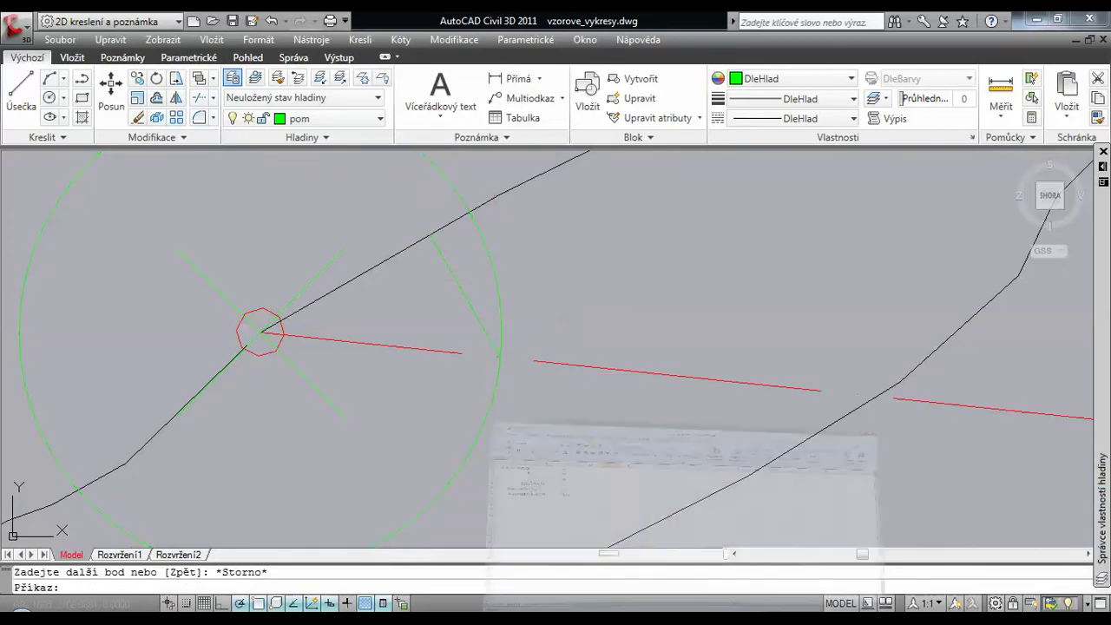
- Switch to the pomocny.xlsx workbook in Excel and enter 5.86 for distance B and 374 for the lower contour (nižší vrstevnice)
left_click(672, 568)
left_click(156, 191)
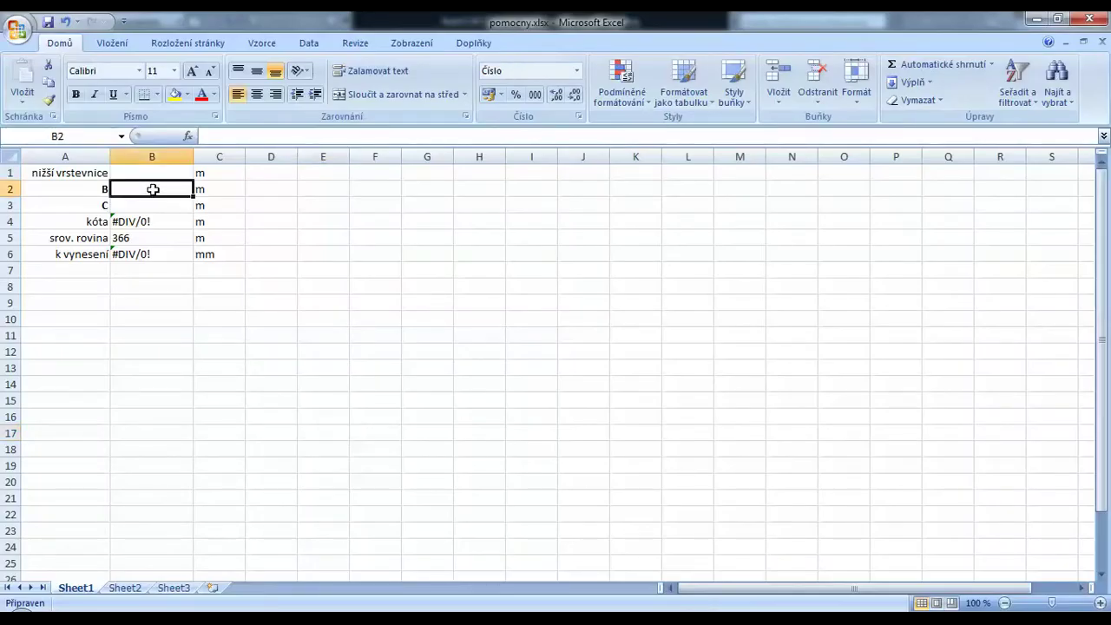
type("5")
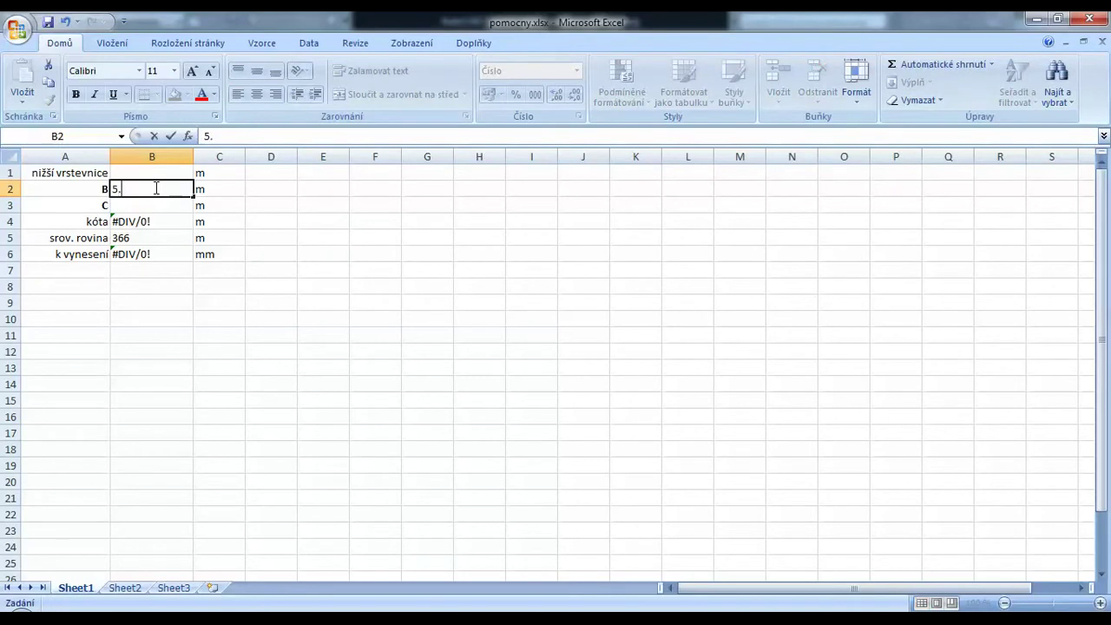
type(".86")
key("Return")
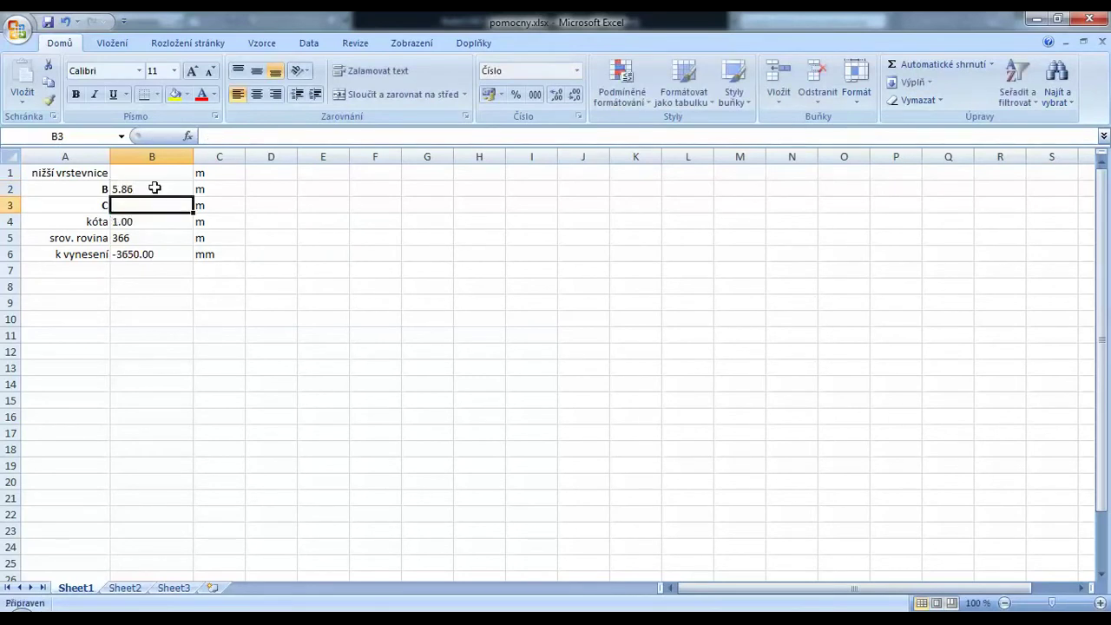
left_click(151, 173)
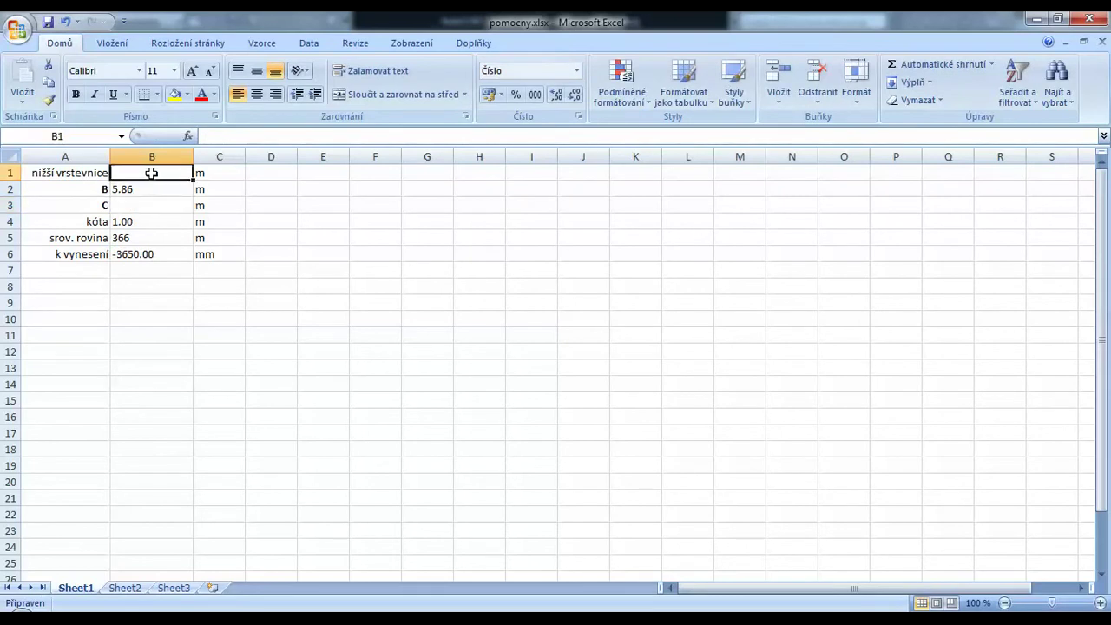
type("374")
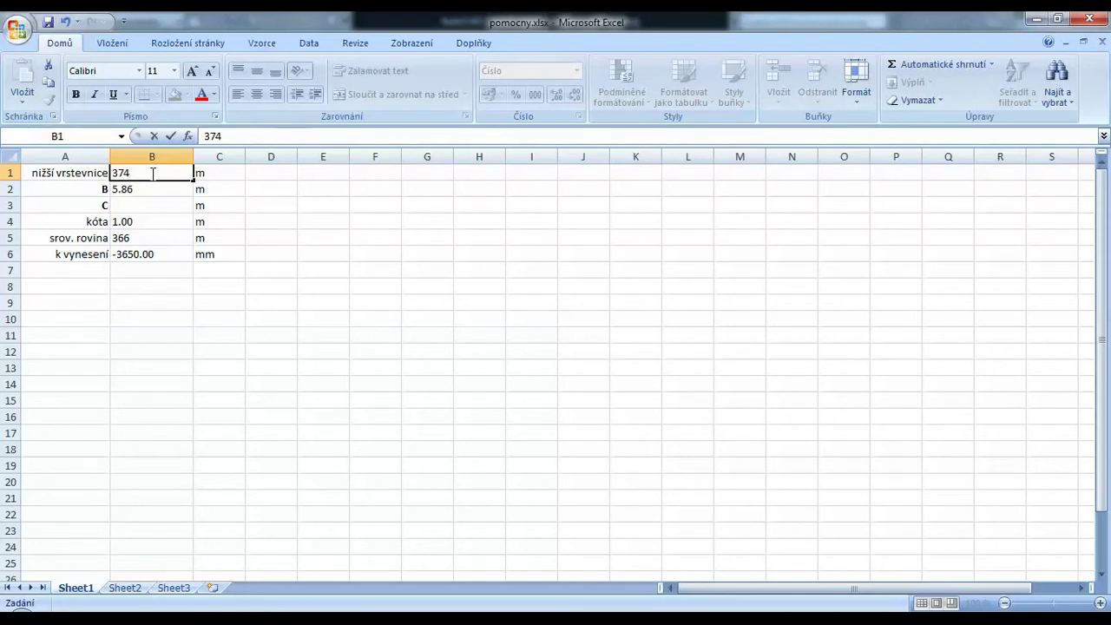
key("Return")
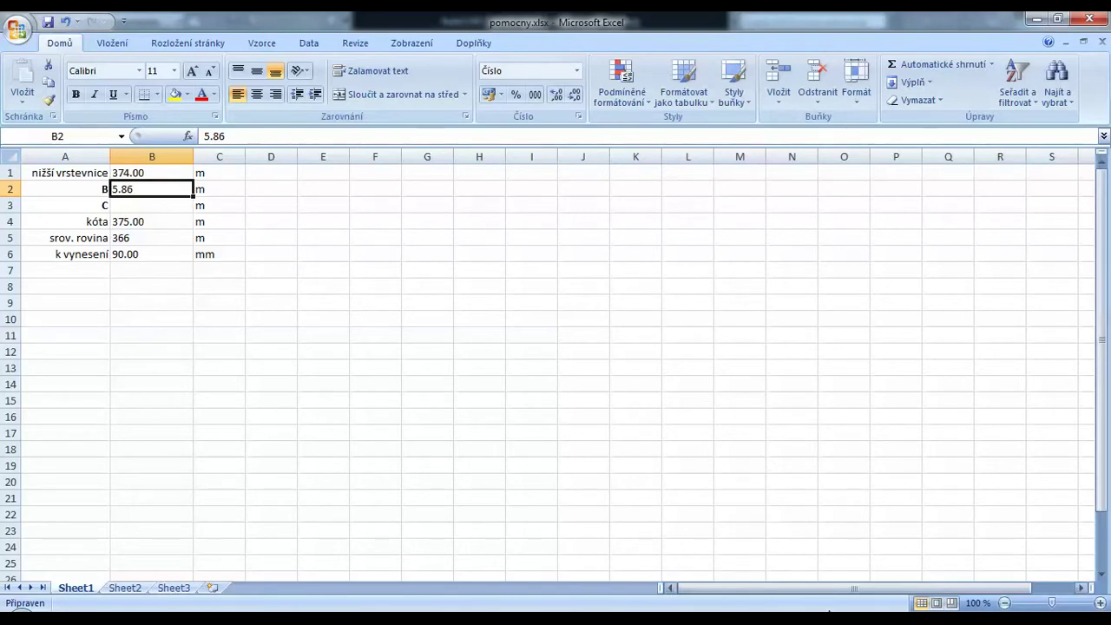
- Switch back to AutoCAD Civil 3D and stretch the line's end from the circle, in the same direction, to the neighbouring contour
left_click(829, 610)
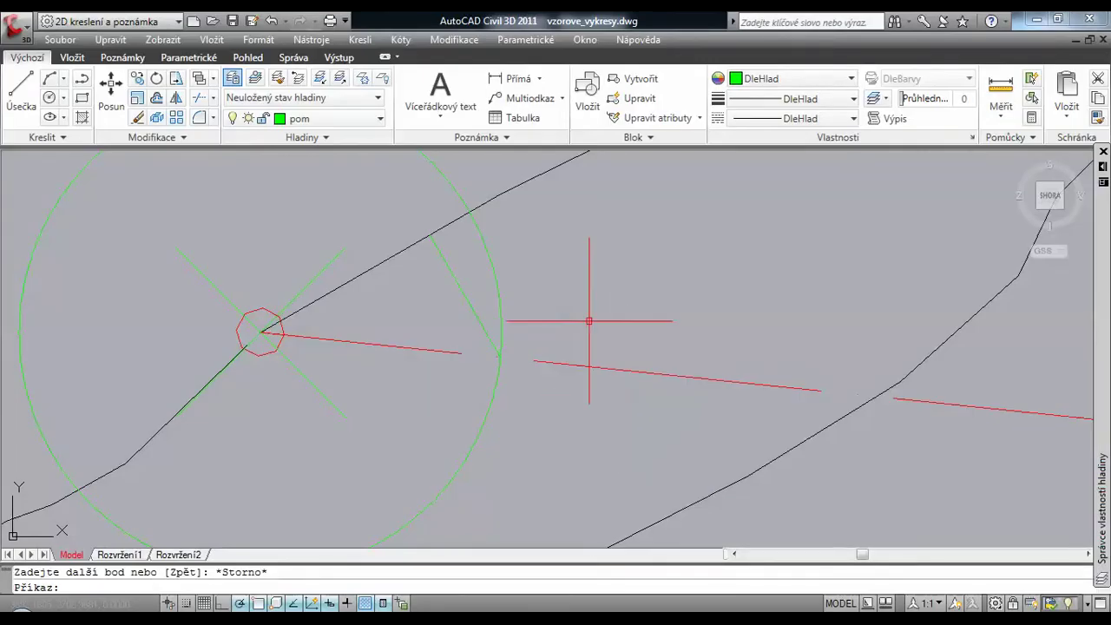
middle_click_drag(590, 321, 549, 283)
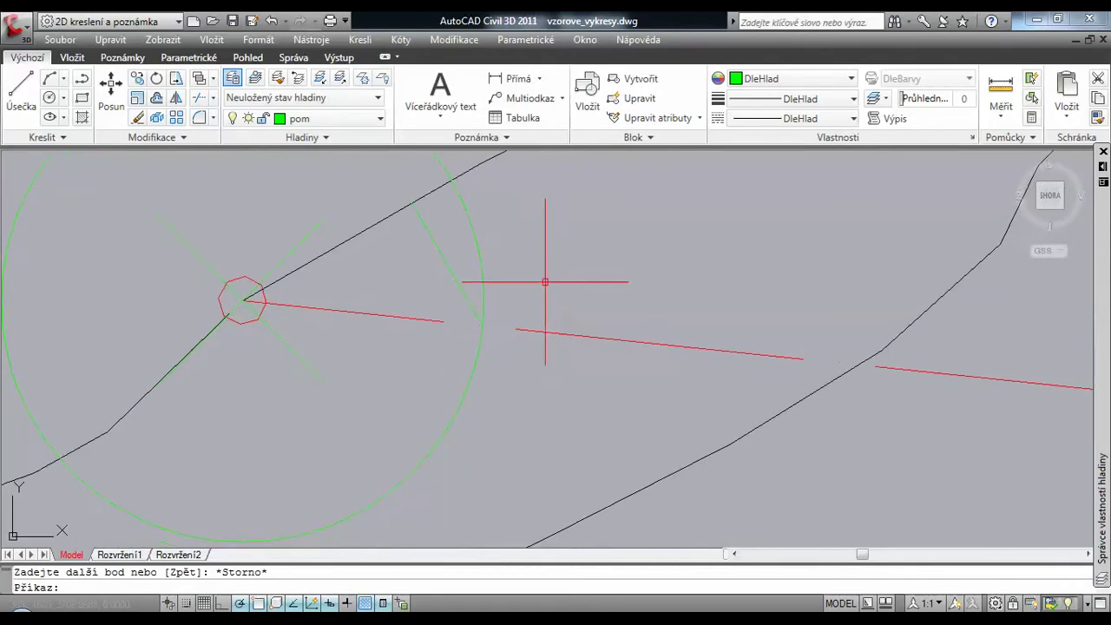
left_click(459, 286)
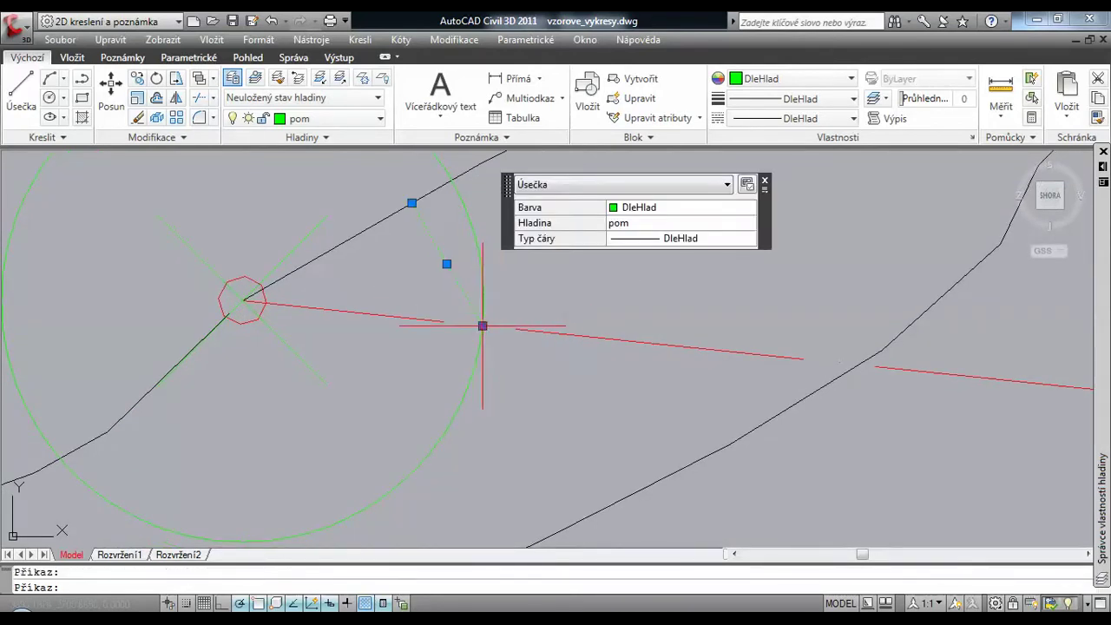
left_click(483, 325)
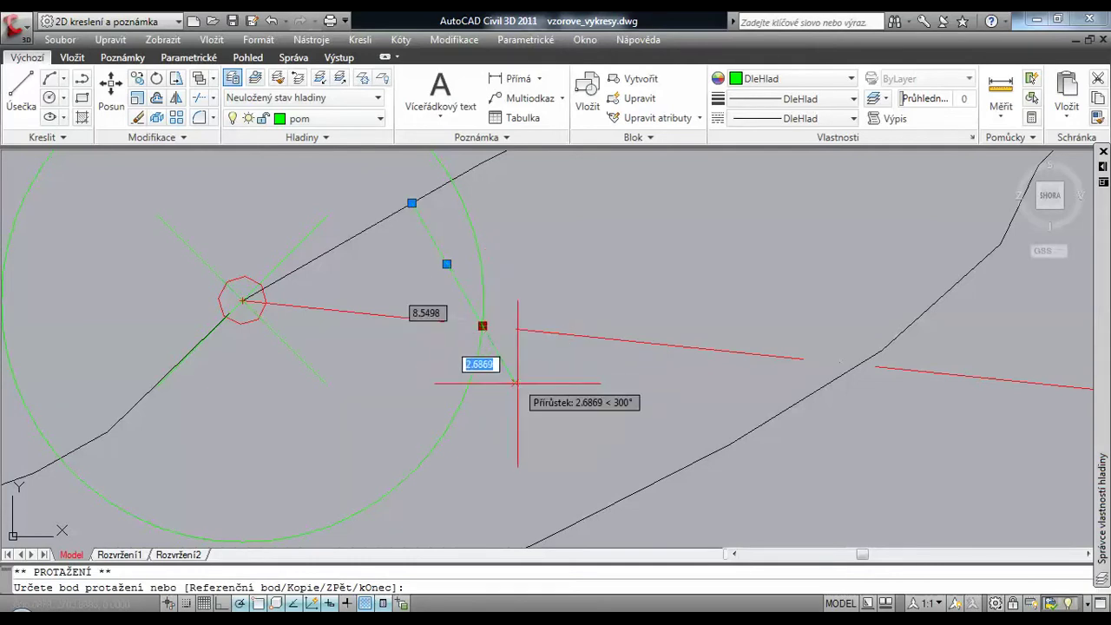
left_click(592, 516)
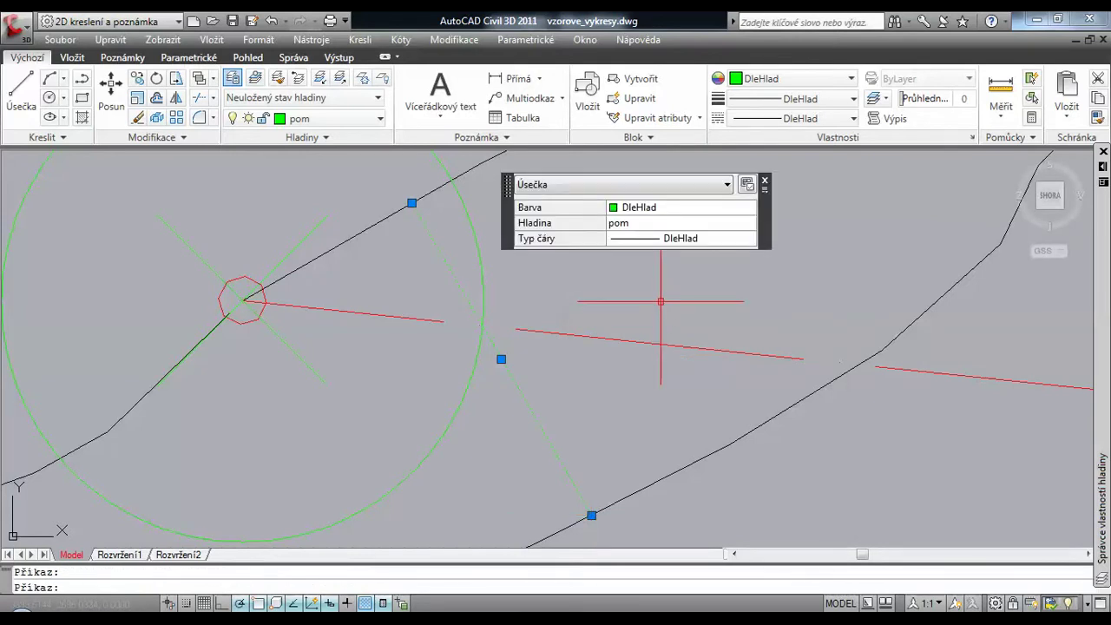
key("Escape")
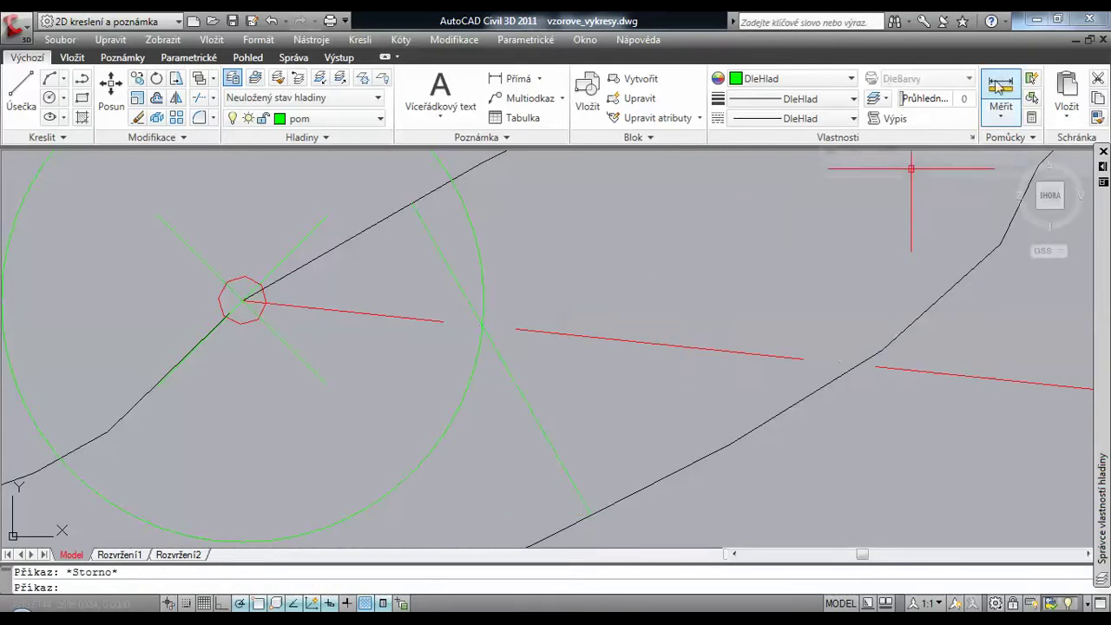
- Measure the distance from the line's end on the neighbouring contour to the circle's intersection with the route axis
left_click(996, 82)
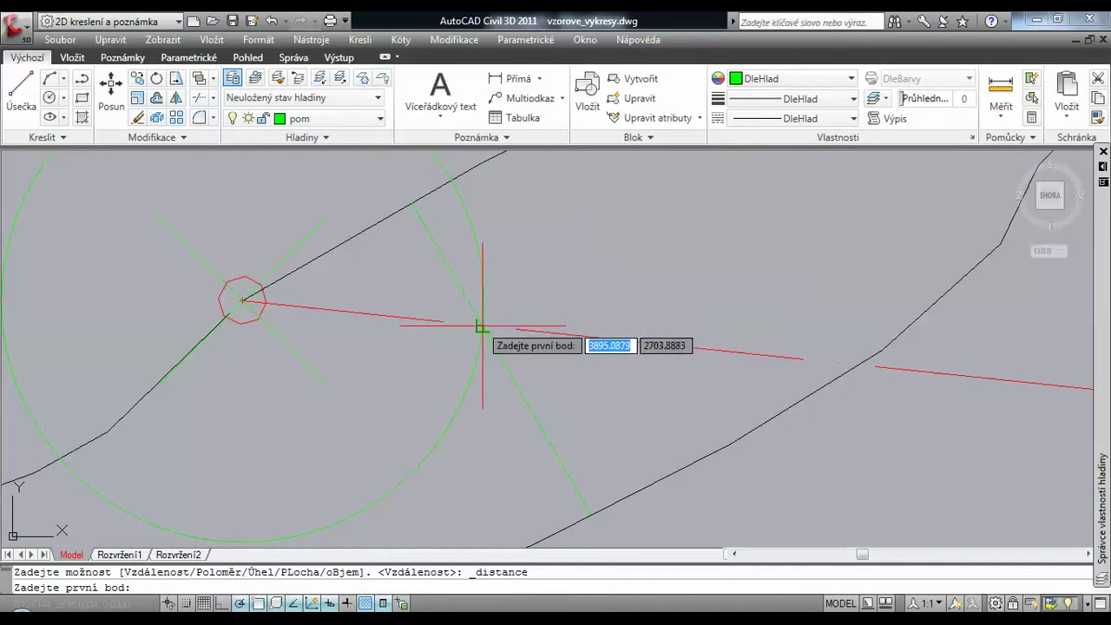
left_click(591, 515)
scroll(504, 336, "up", 6)
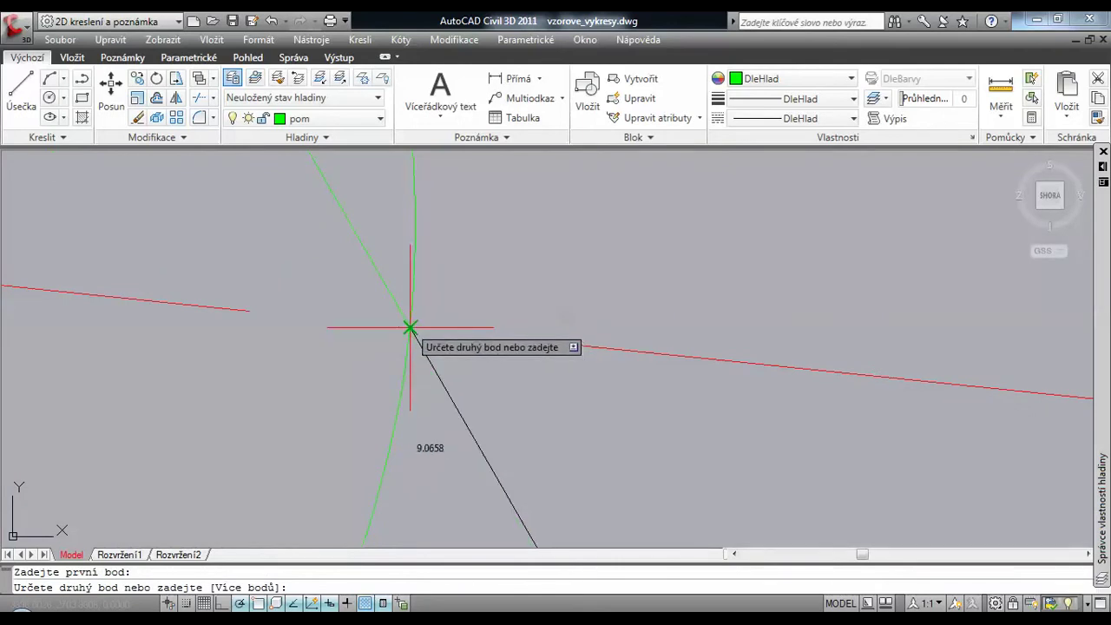
left_click(410, 328)
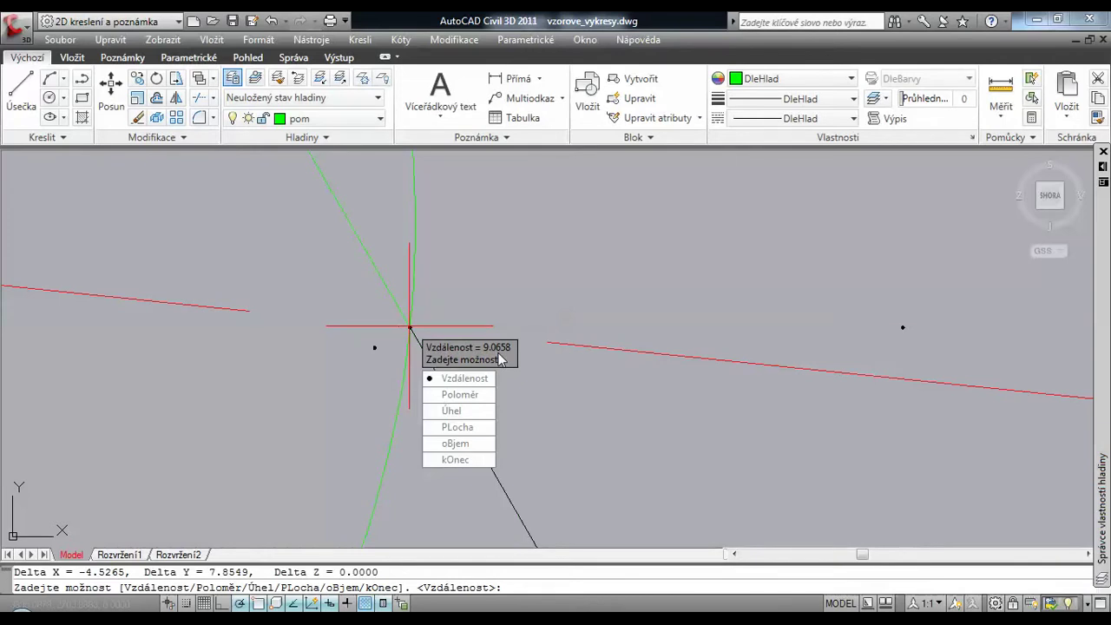
key("Escape")
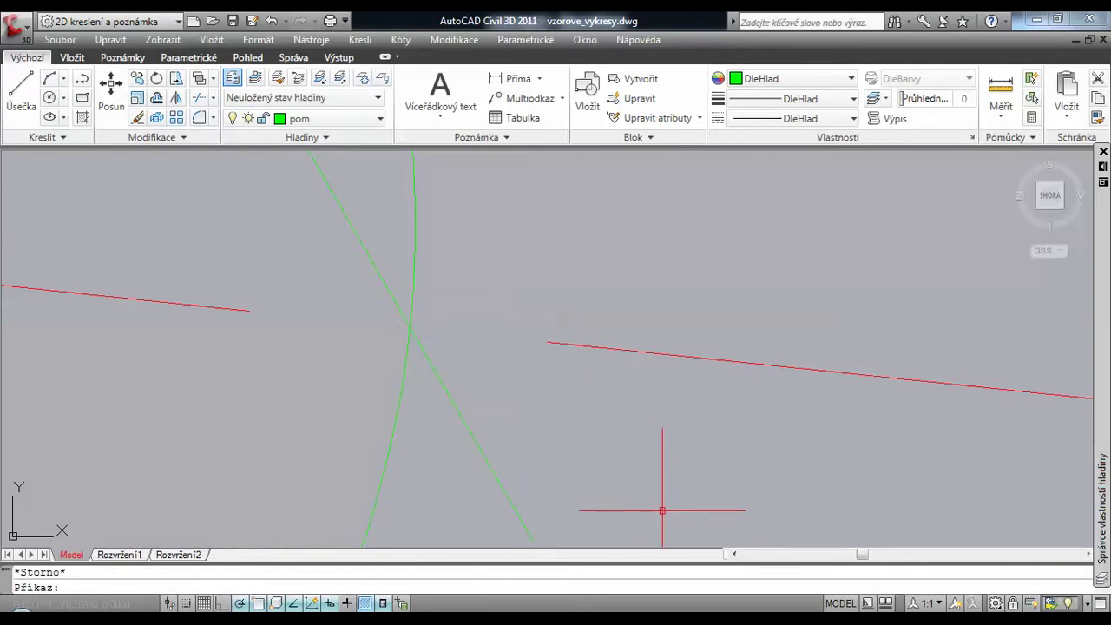
- Switch to the Excel workbook, enter 9.07 for distance C, and select the plotting value (k vynesení) in B6
left_click(733, 565)
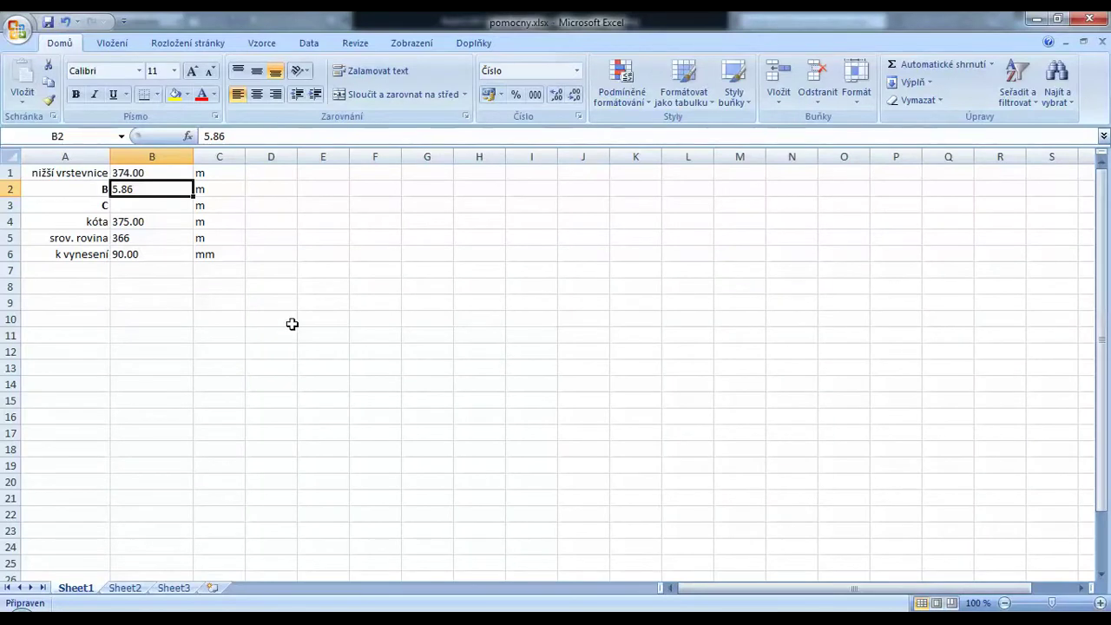
left_click(131, 206)
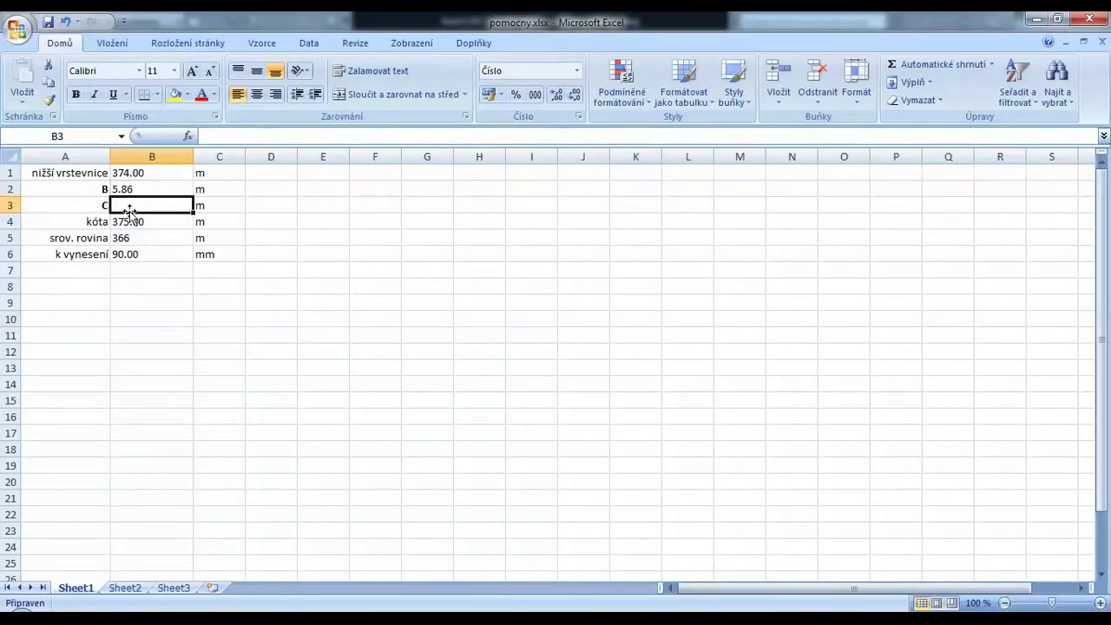
type("9.07")
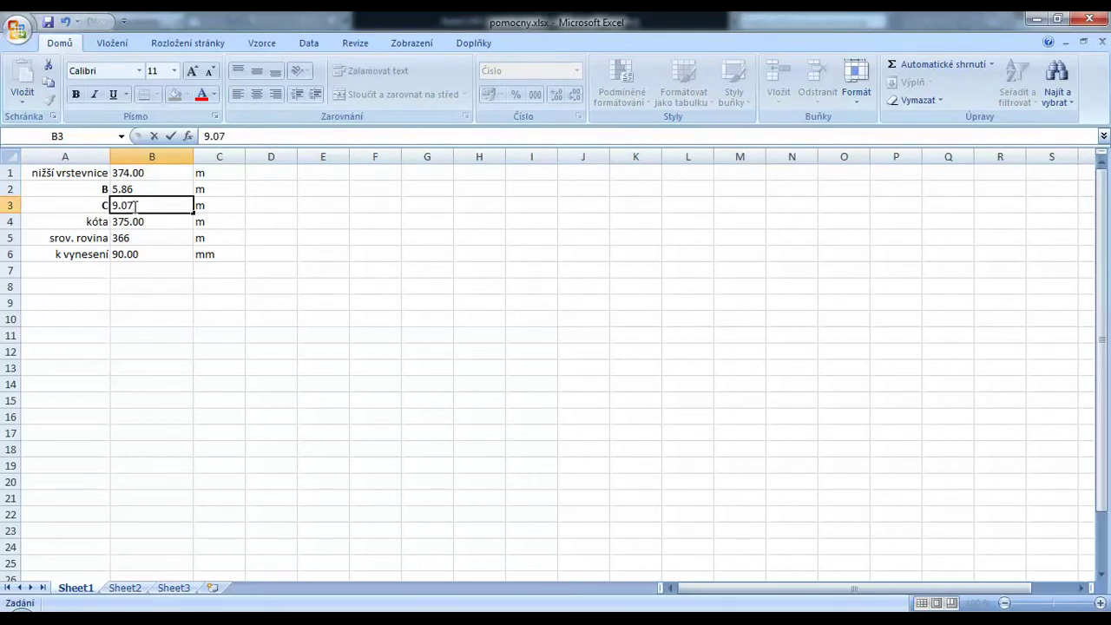
key("Return")
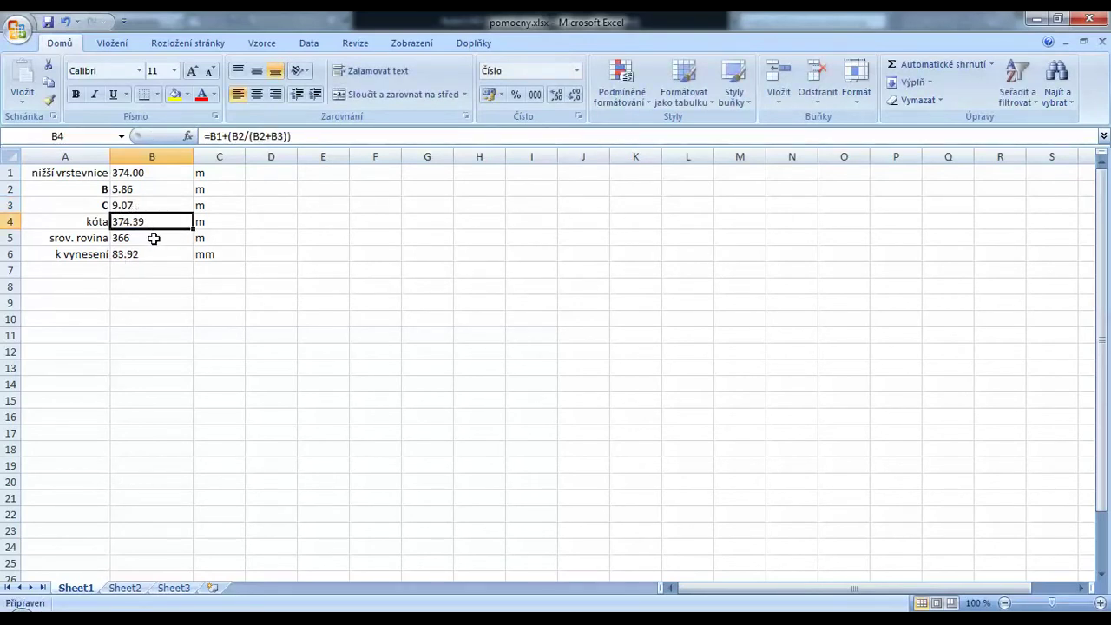
left_click(154, 238)
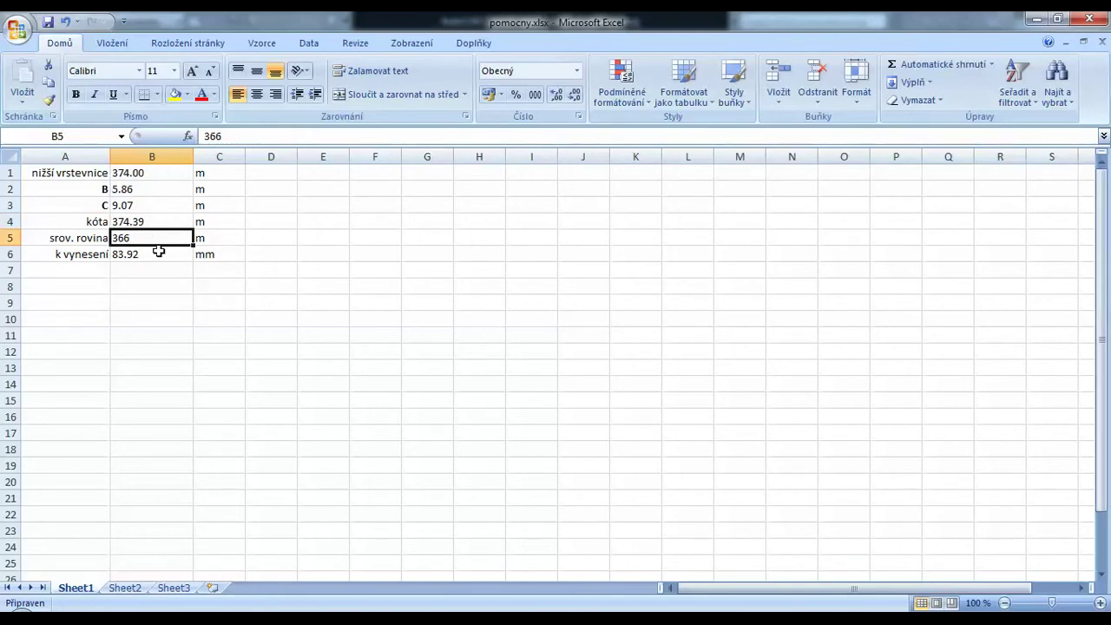
left_click(165, 254)
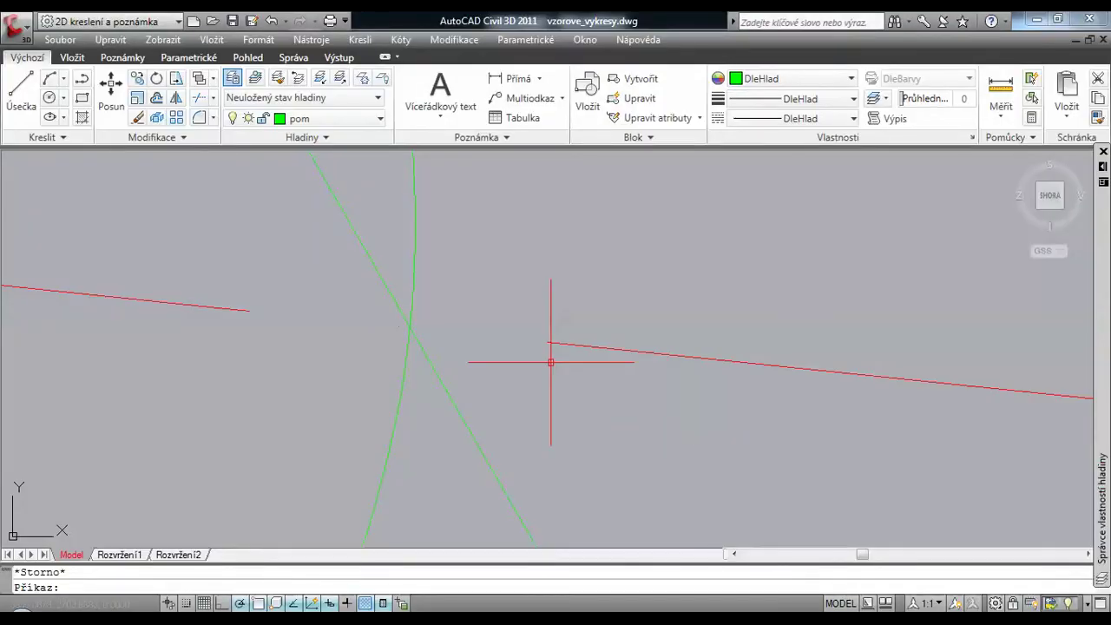
- Go to the longitudinal profile drawing beside the contour map and make podelny profil-cerna the current layer
scroll(550, 362, "down", 5)
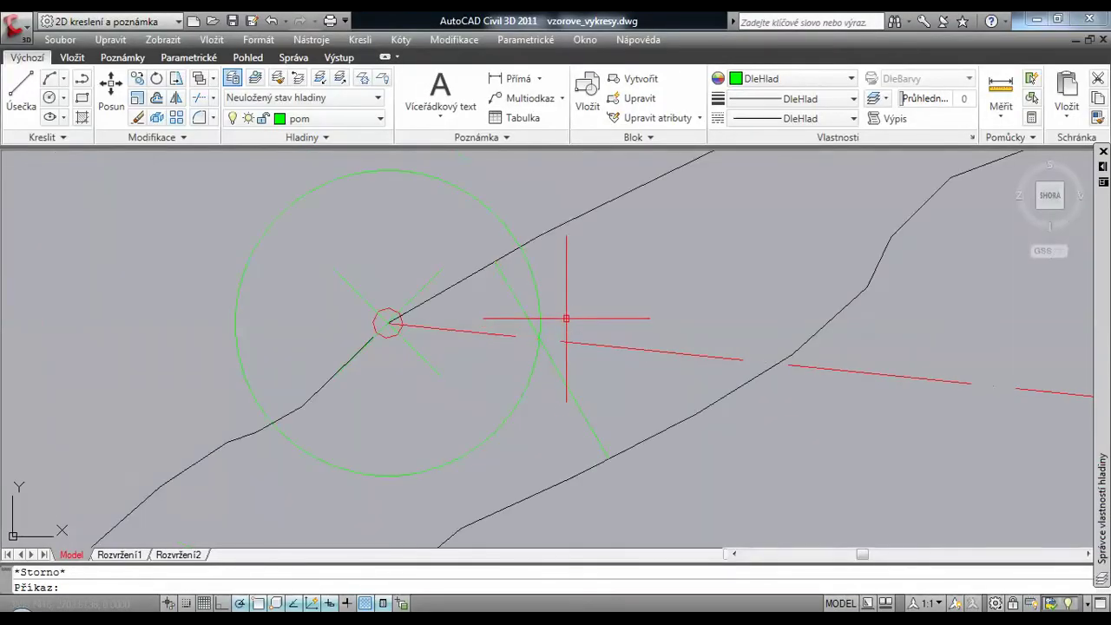
middle_click_drag(610, 300, 500, 301)
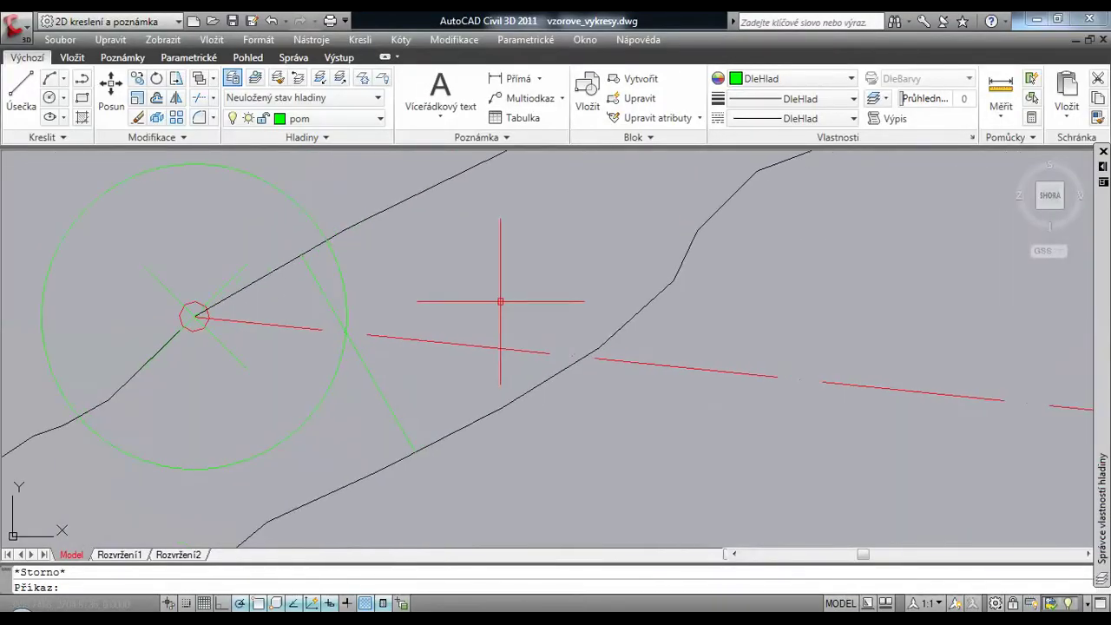
scroll(500, 302, "down", 8)
middle_click_drag(744, 303, 364, 329)
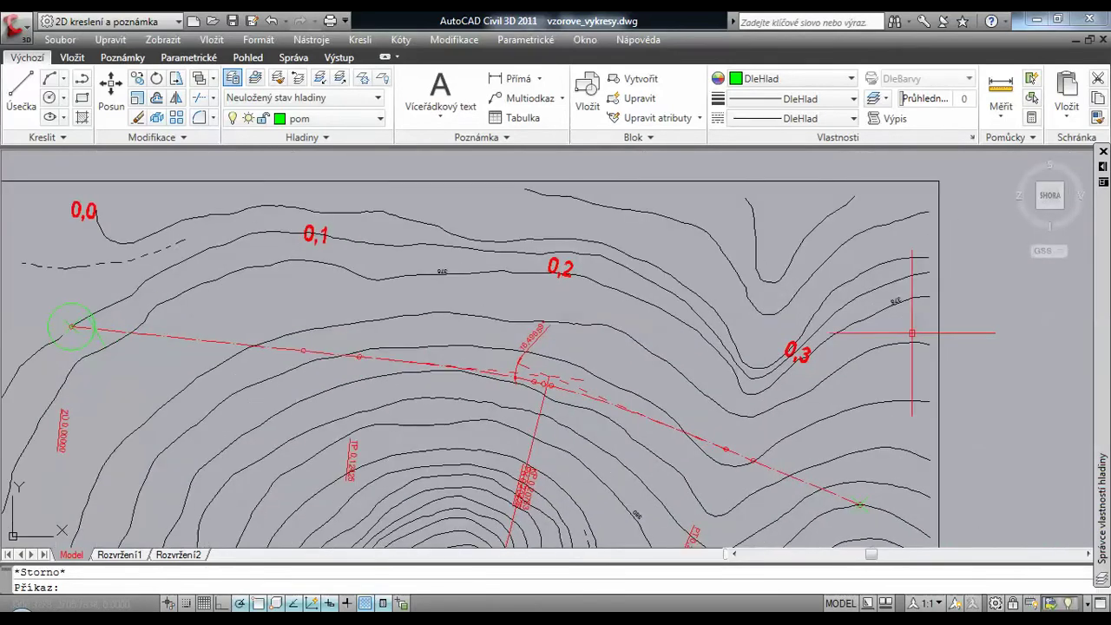
middle_click_drag(912, 333, 417, 347)
mouse_move(960, 330)
middle_mouse_down()
mouse_move(886, 330)
mouse_move(683, 285)
middle_mouse_up()
mouse_move(944, 379)
middle_mouse_down()
mouse_move(782, 379)
mouse_move(665, 211)
middle_mouse_up()
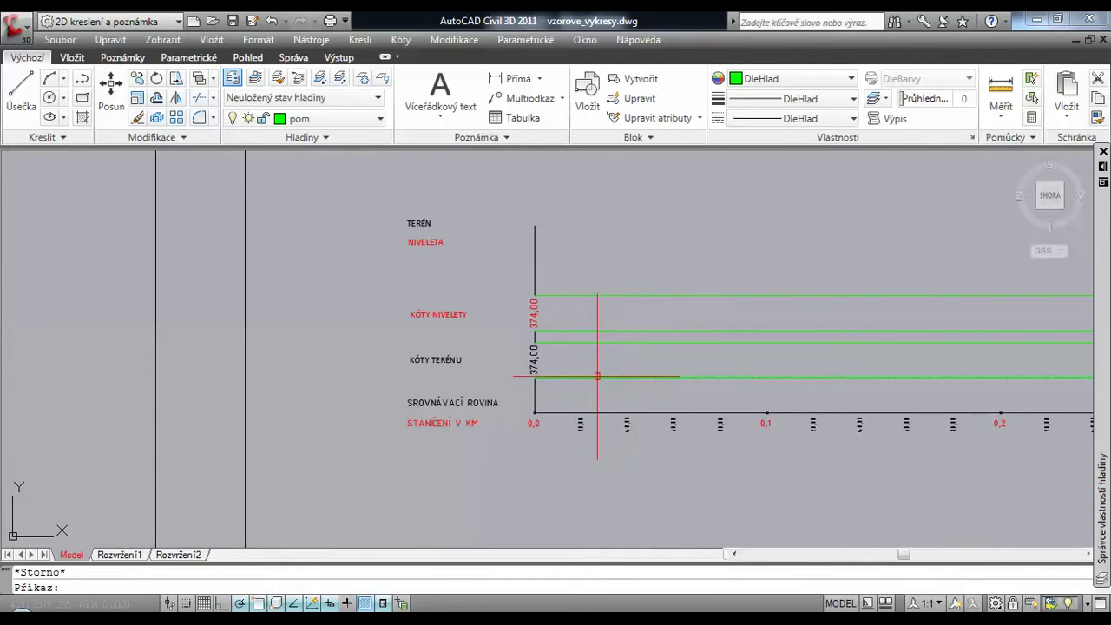
left_click(378, 120)
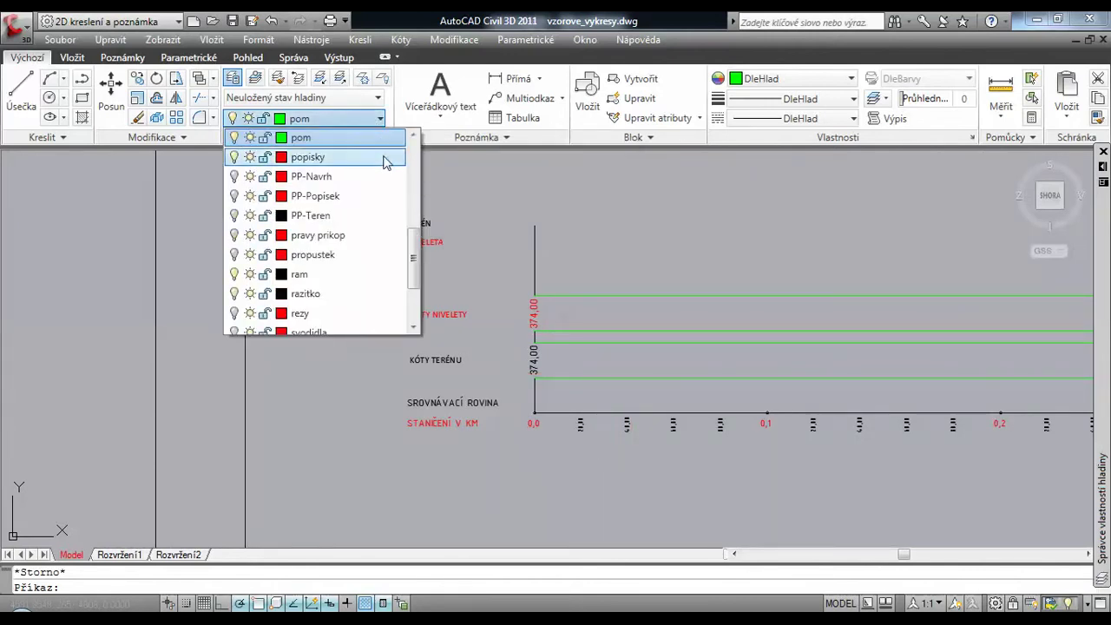
scroll(414, 247, "up", 2)
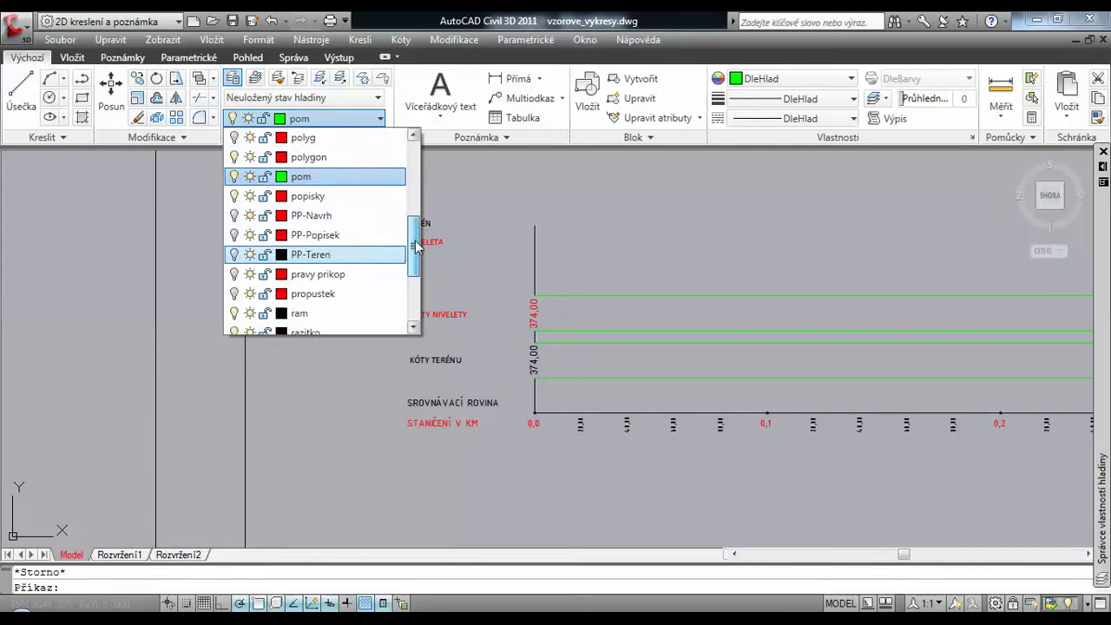
left_click_drag(415, 248, 423, 233)
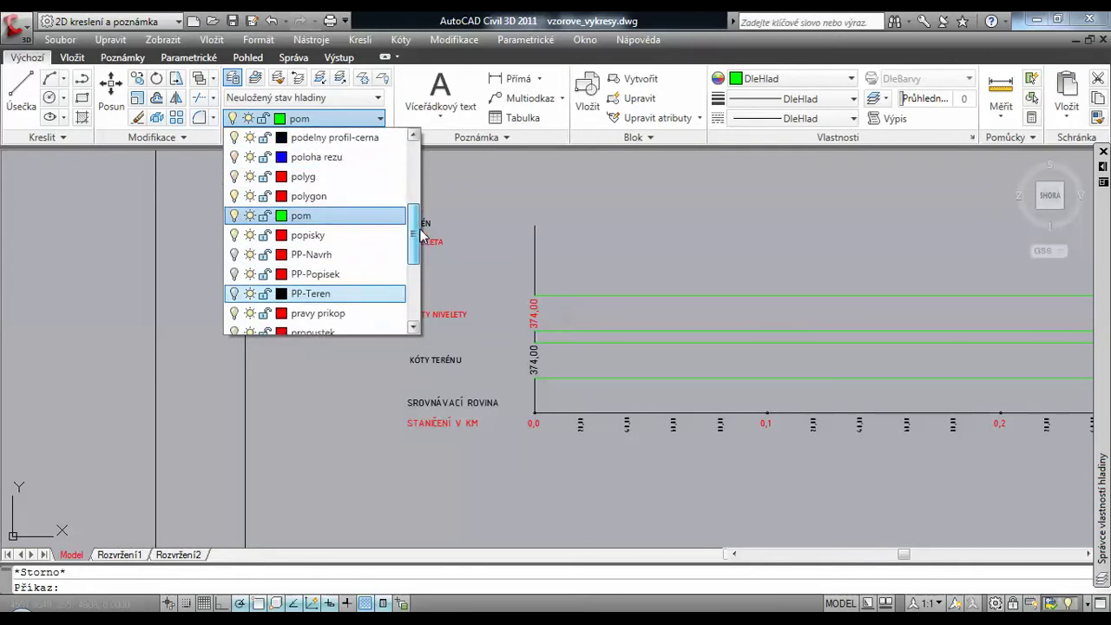
left_click(386, 148)
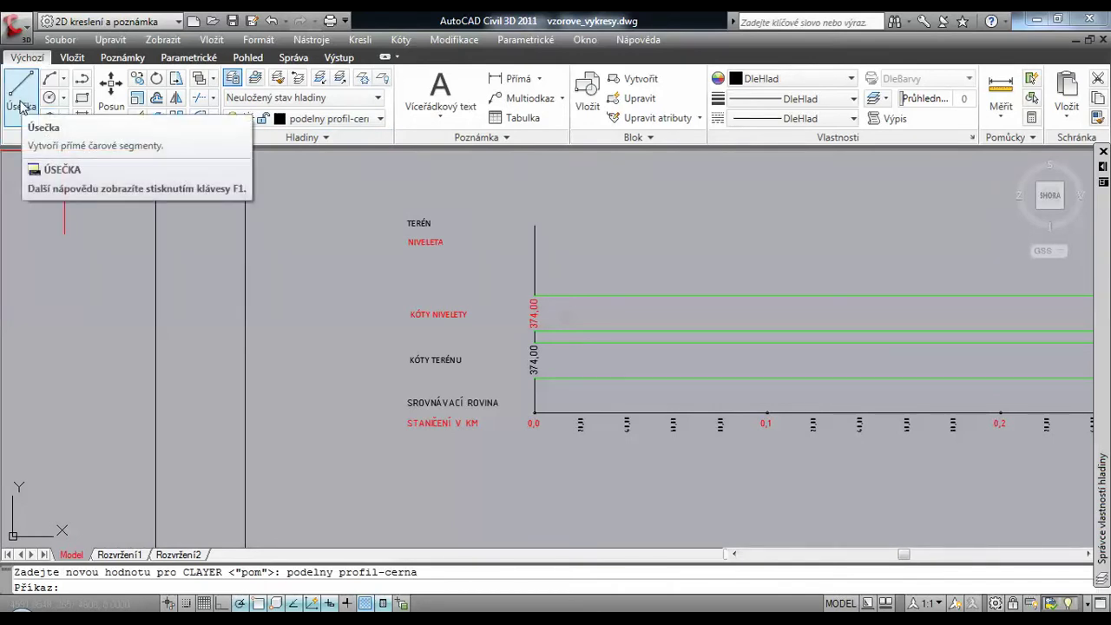
- Draw a horizontal line segment of 10 along the comparison plane, starting at station 0,0 of the longitudinal profile
left_click(20, 106)
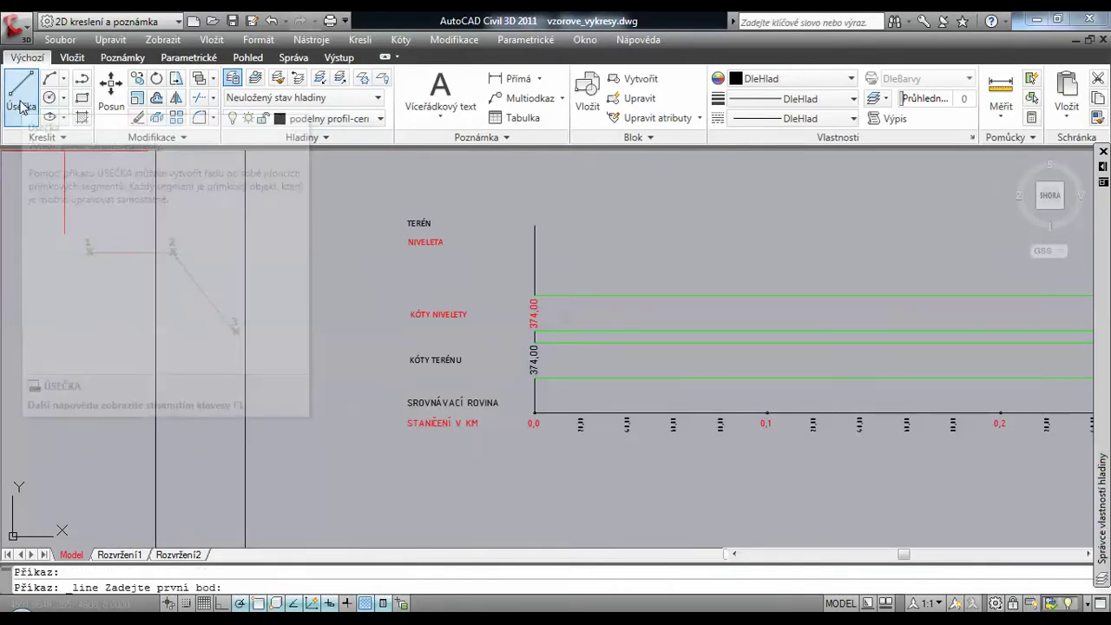
scroll(561, 400, "up", 8)
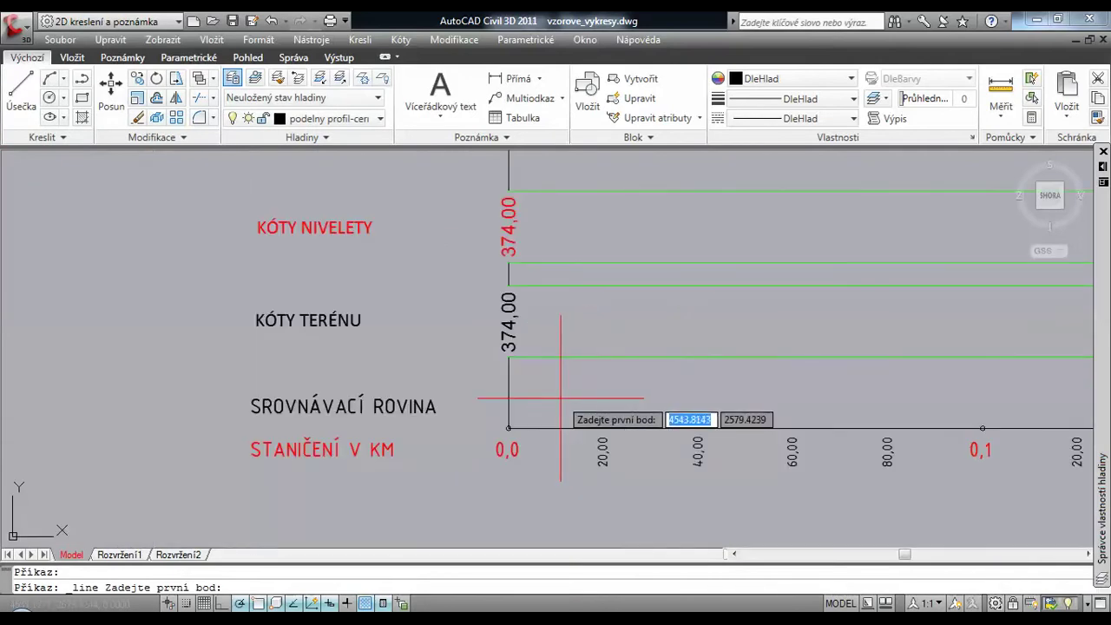
middle_click_drag(523, 383, 512, 324)
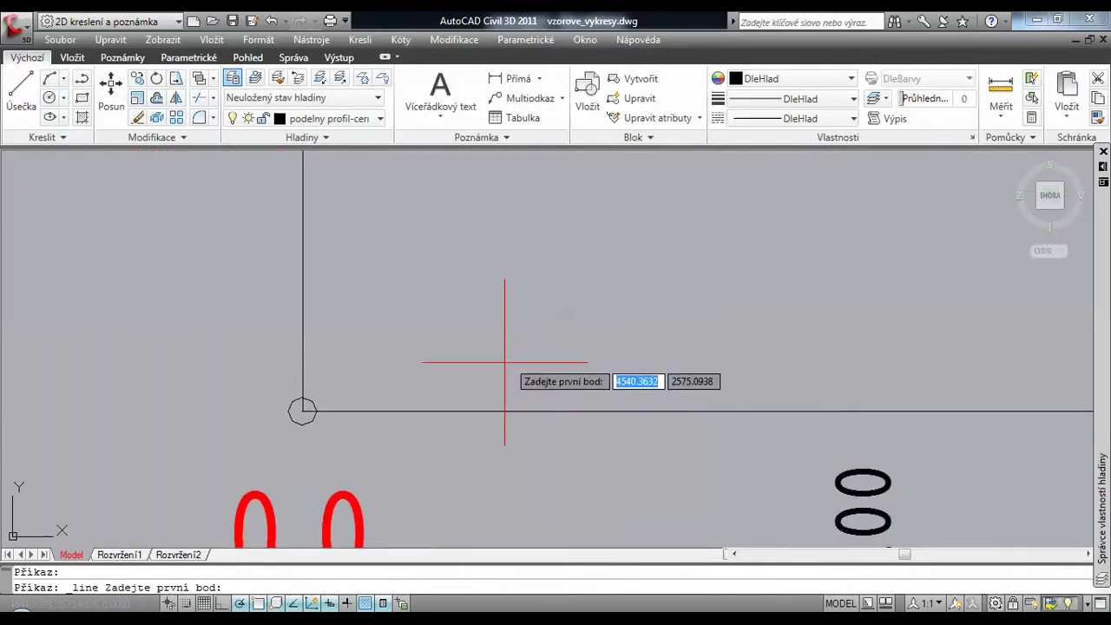
left_click(302, 411)
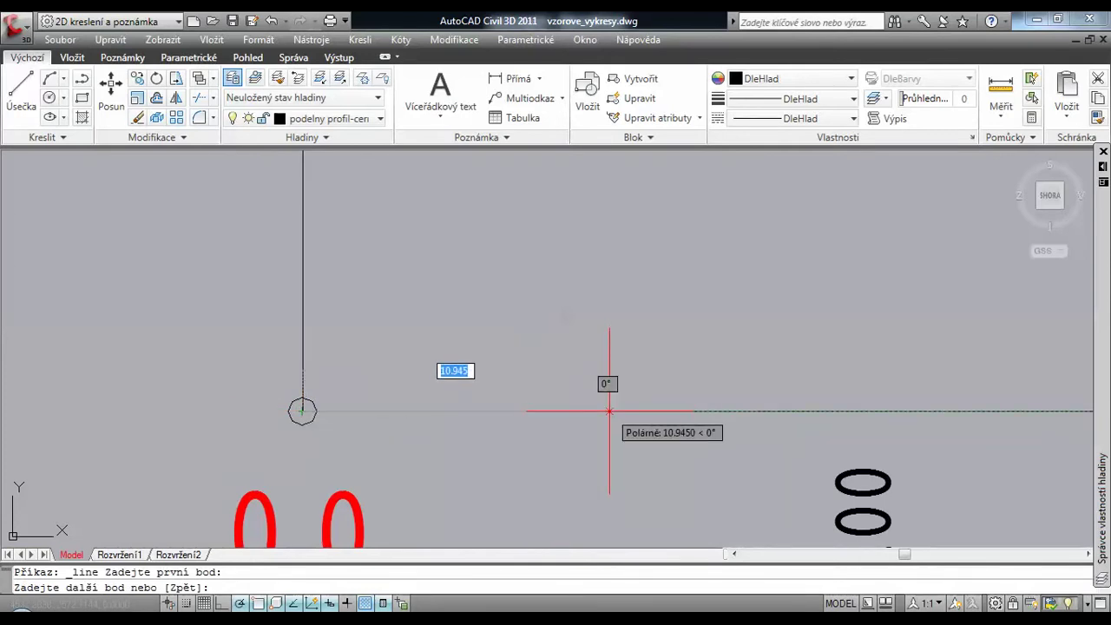
type("10")
key("Return")
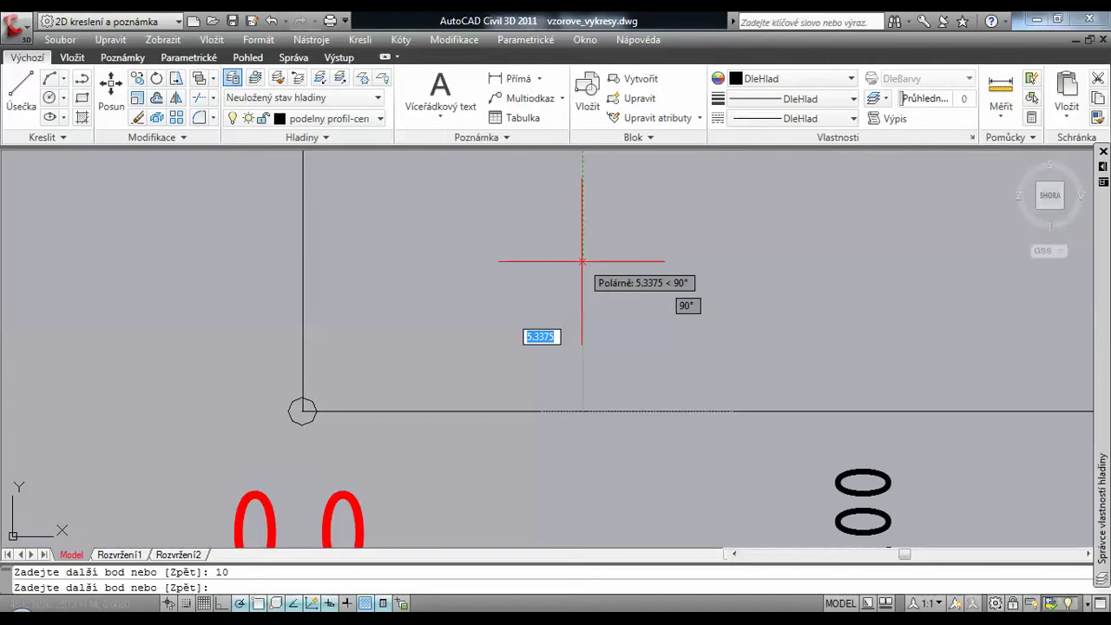
- Check the plotting value (k vynesení) in the Excel workbook, draw a vertical segment of 83.92 upward in Civil 3D, and end the line
key("alt+Tab")
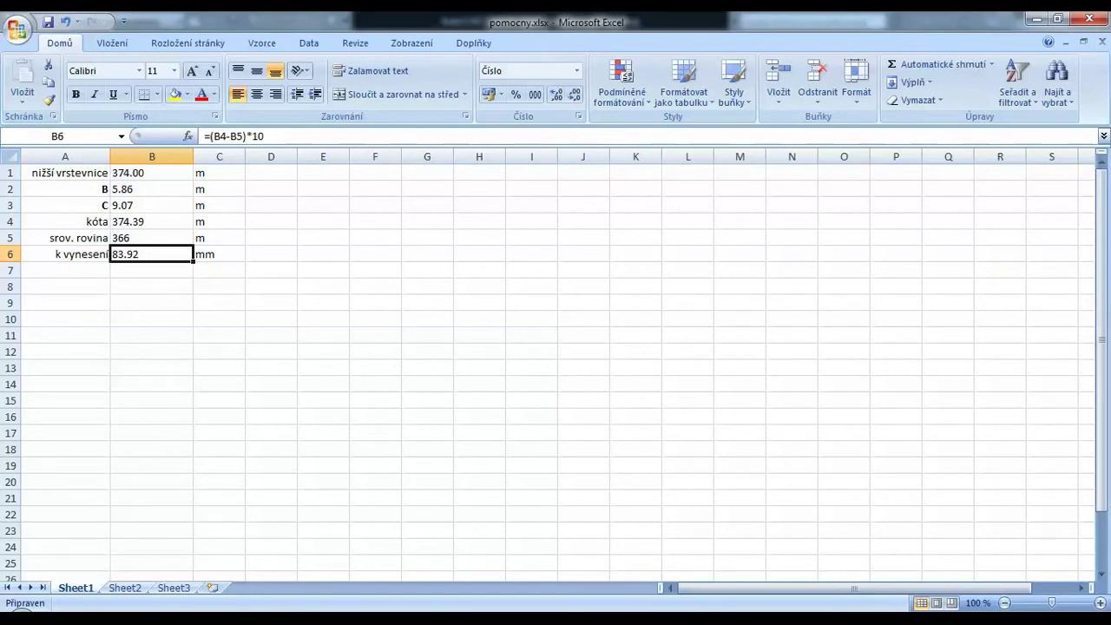
key("alt+Tab")
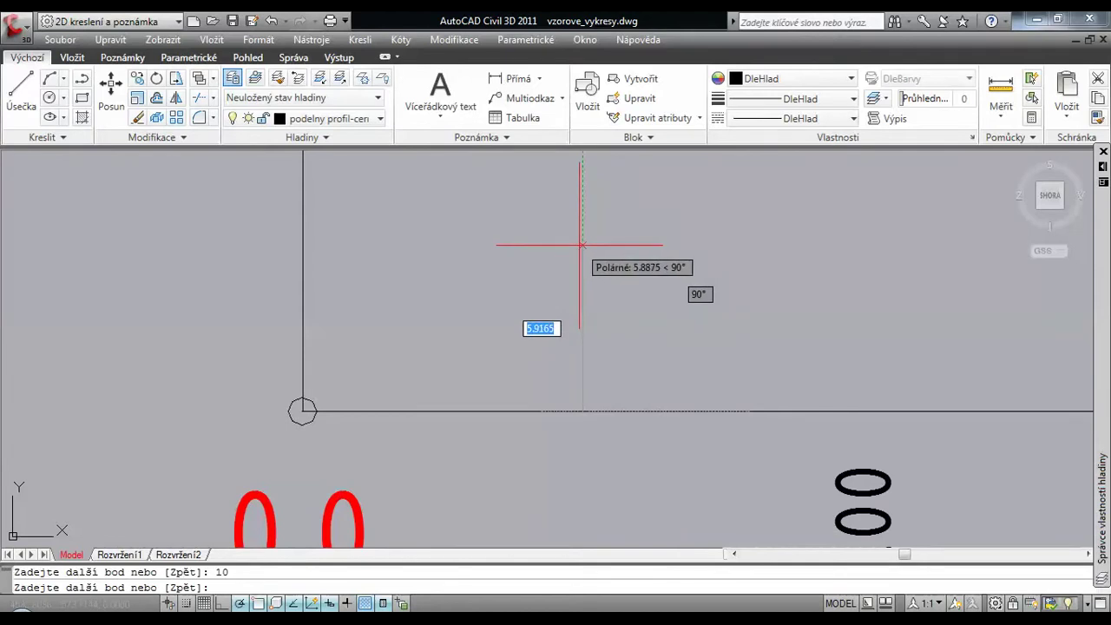
type("8")
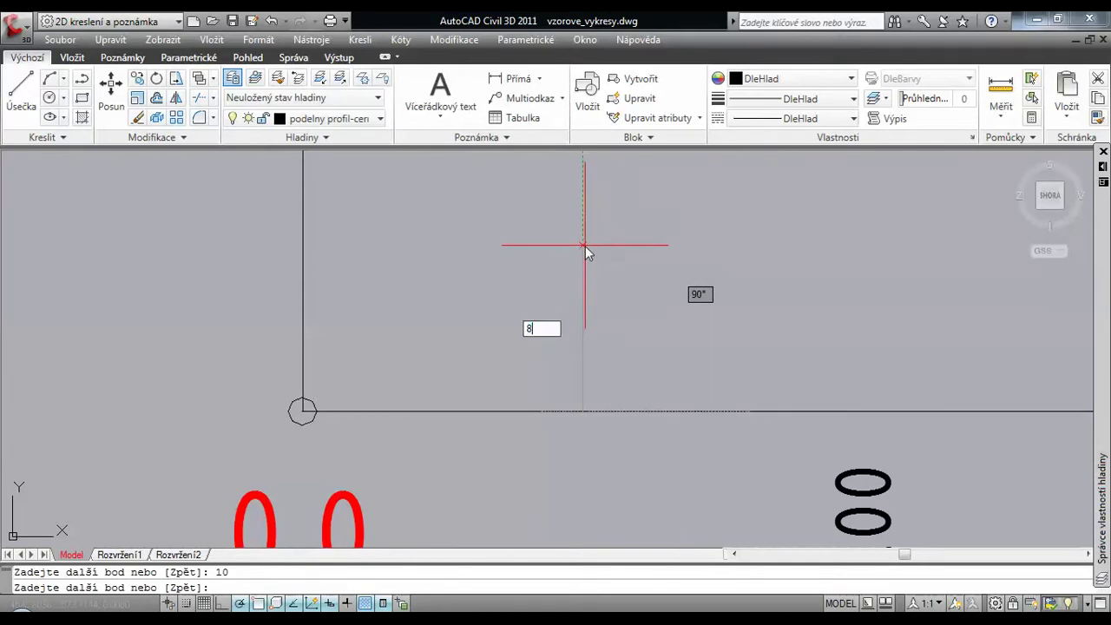
type("3.92")
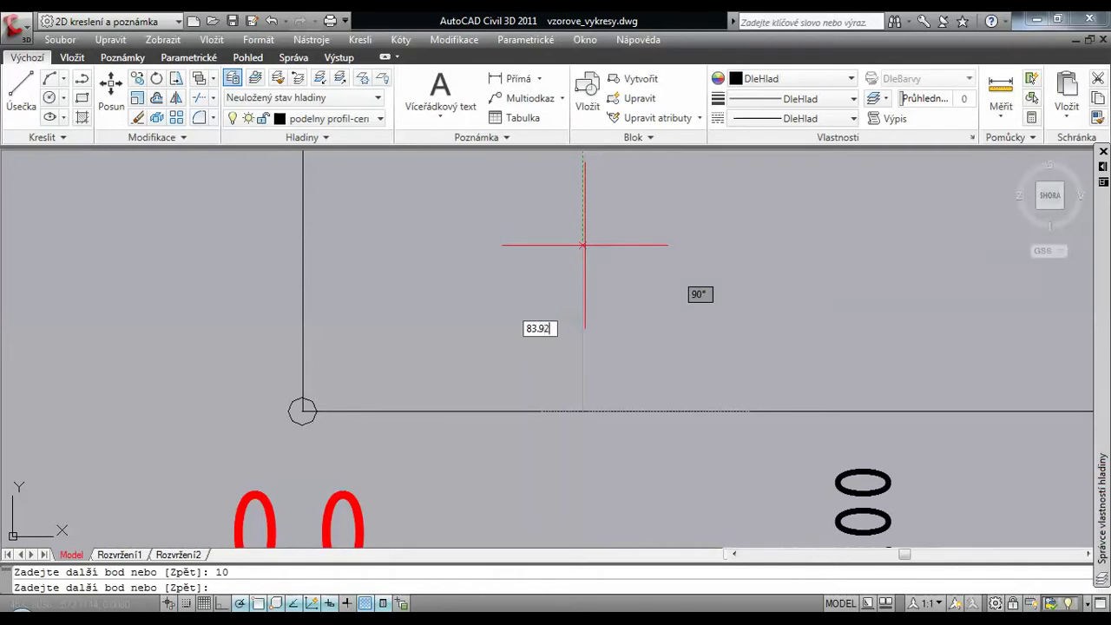
key("Return")
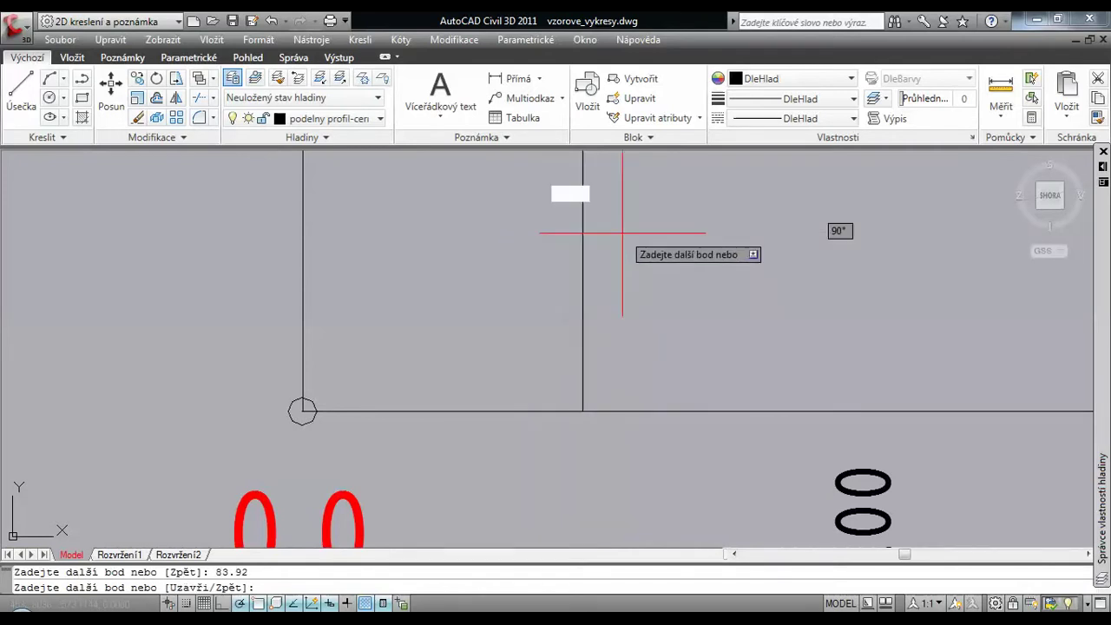
scroll(621, 237, "down", 6)
scroll(634, 217, "down", 3)
scroll(647, 234, "up", 2)
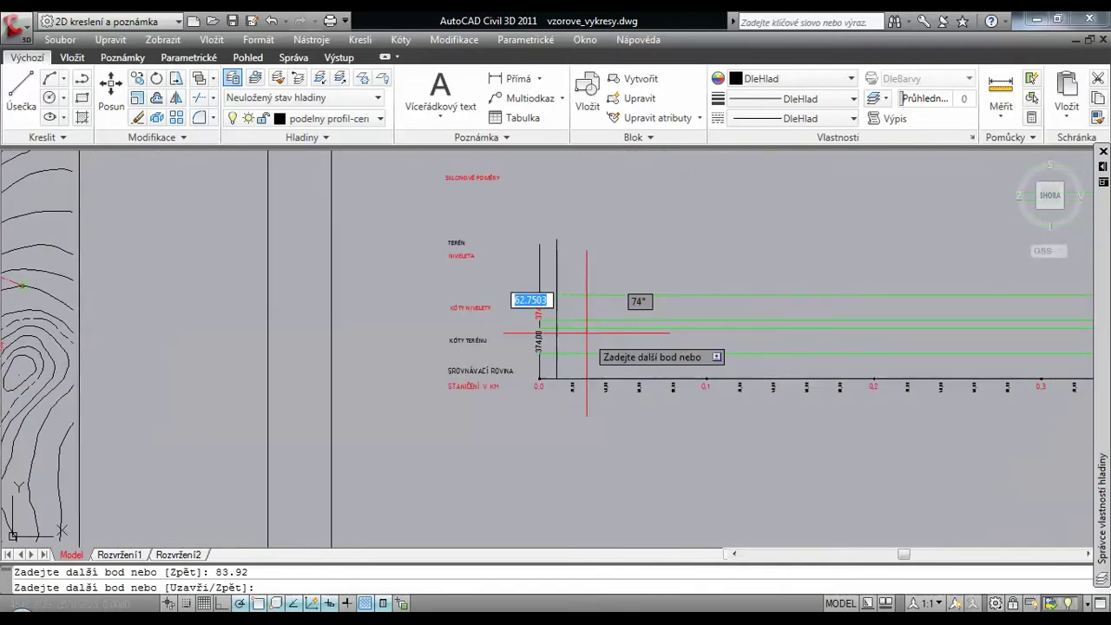
right_click(597, 244)
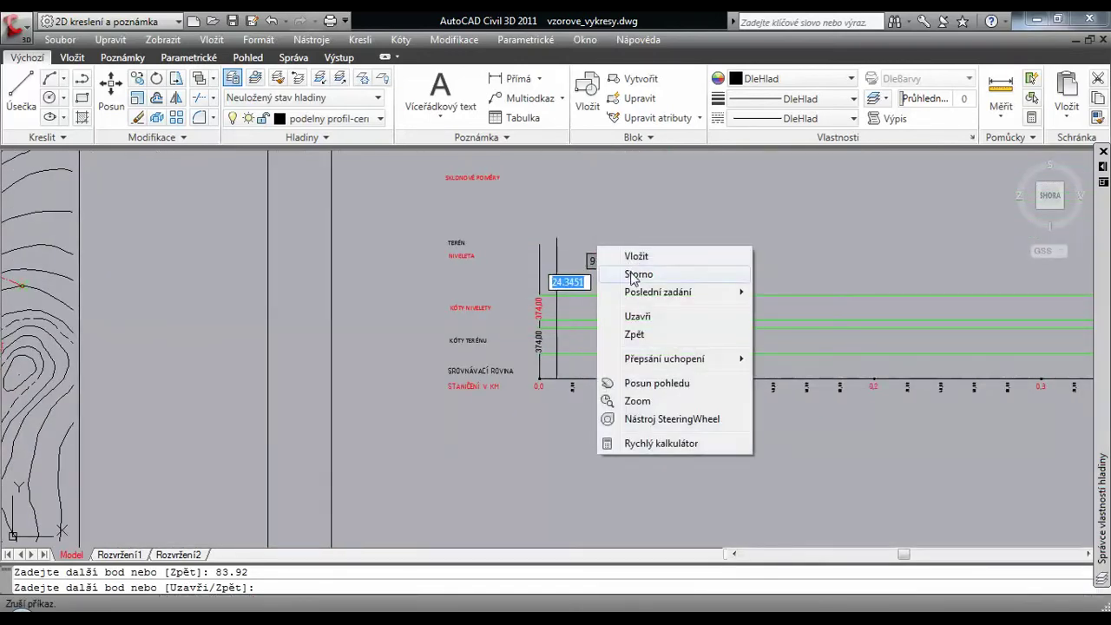
left_click(638, 275)
- Return to the contour map and delete the green auxiliary line crossing the circle at the start of the route
scroll(277, 260, "up", 2)
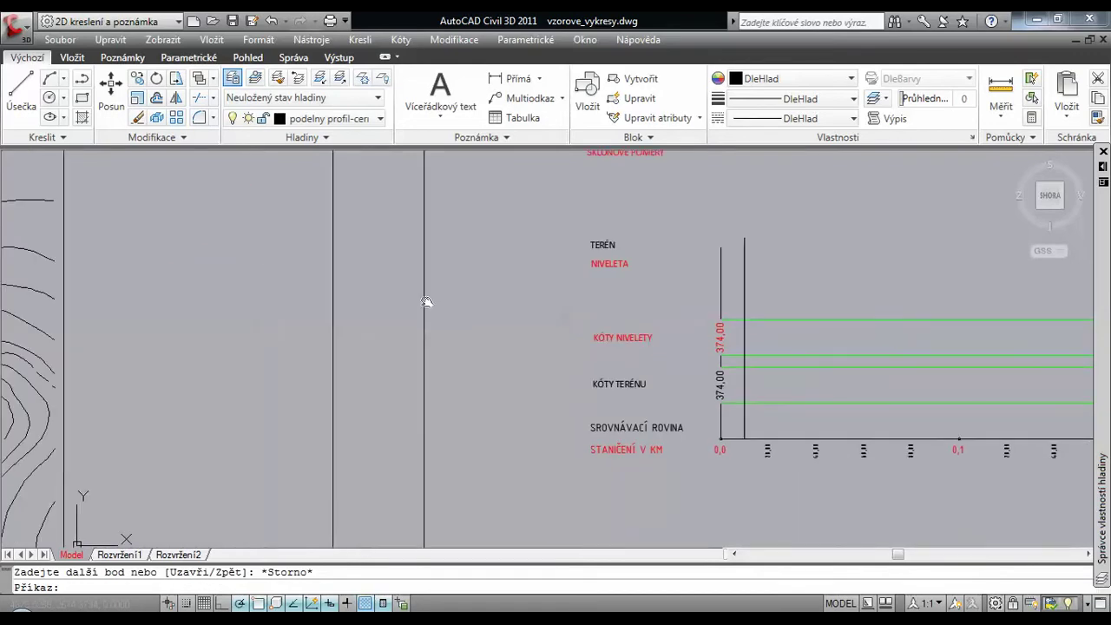
middle_click_drag(425, 301, 660, 303)
scroll(393, 301, "down", 4)
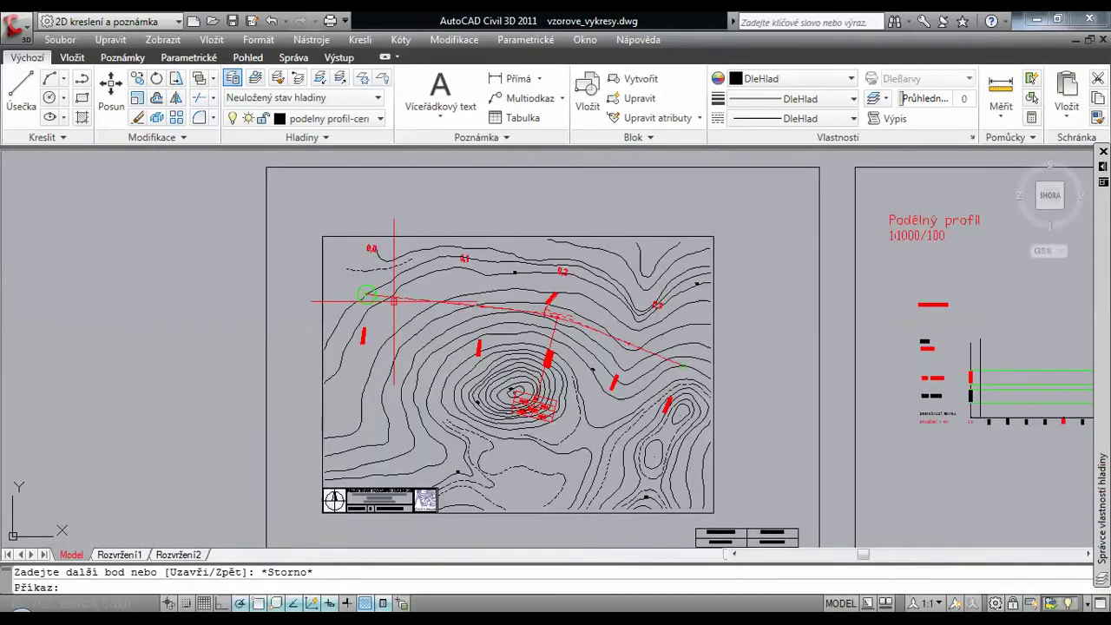
scroll(394, 301, "up", 8)
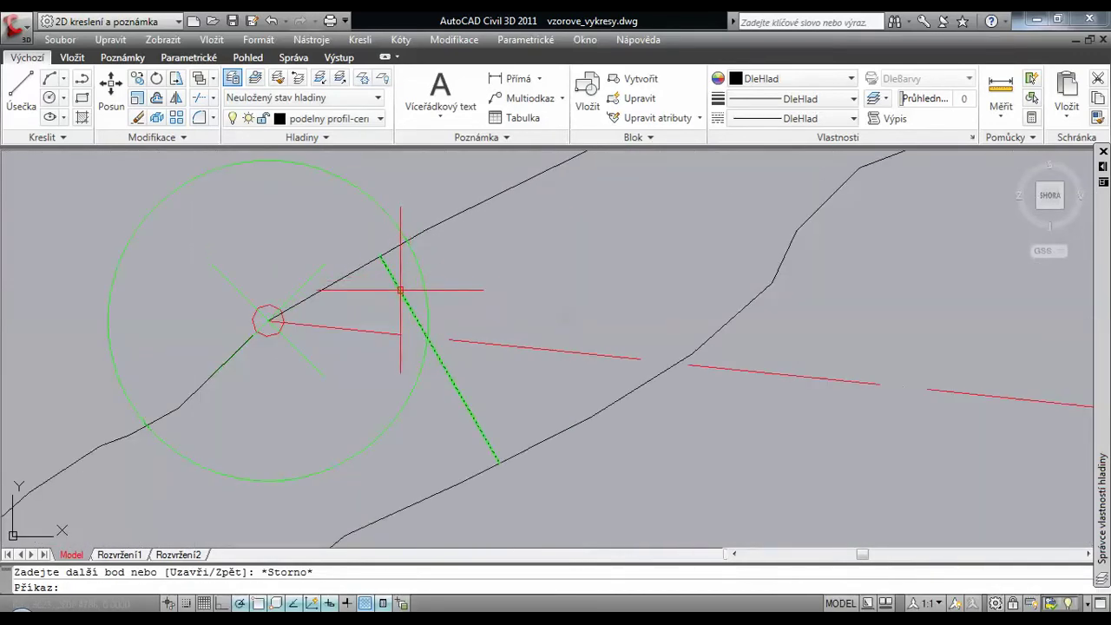
left_click(400, 290)
key("Delete")
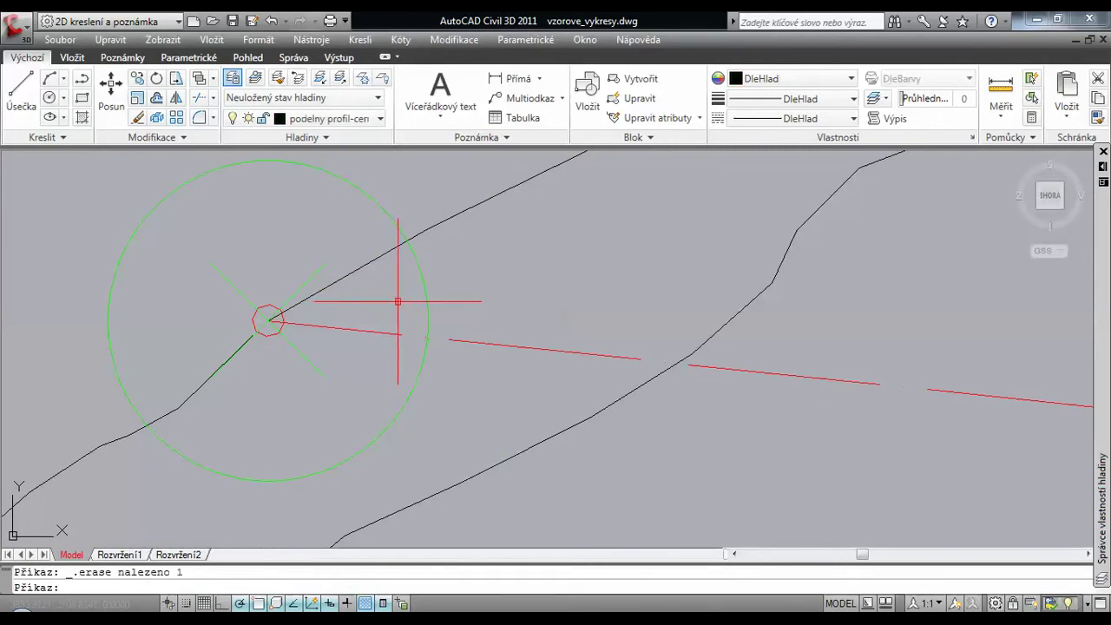
- Make pom the current layer and draw a circle of radius 10 centred on the first circle's intersection with the route axis
left_click(380, 120)
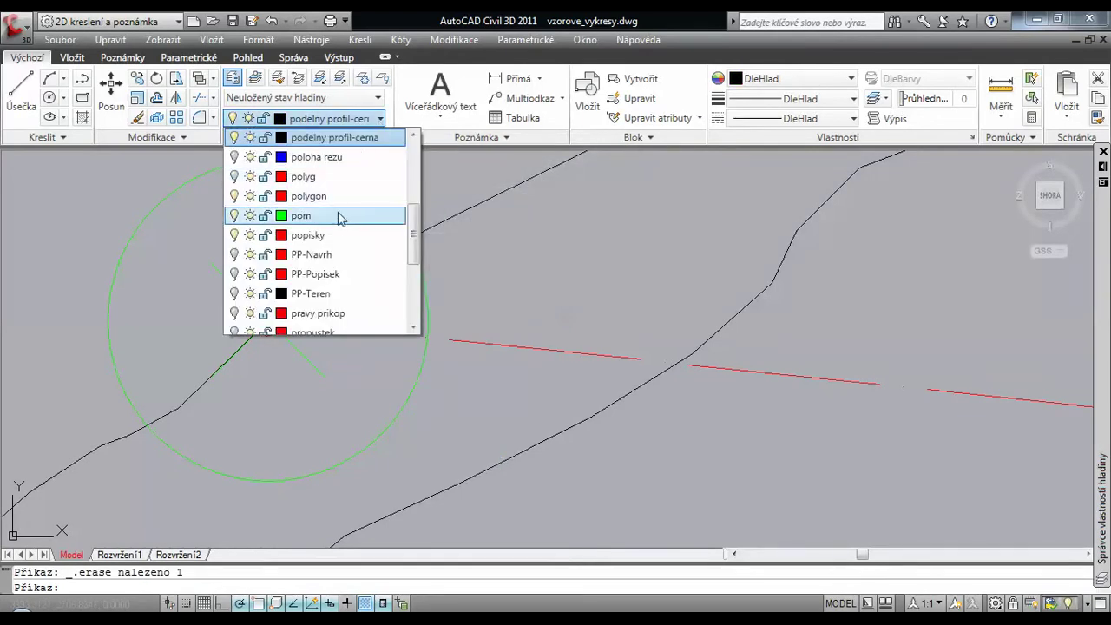
left_click(339, 219)
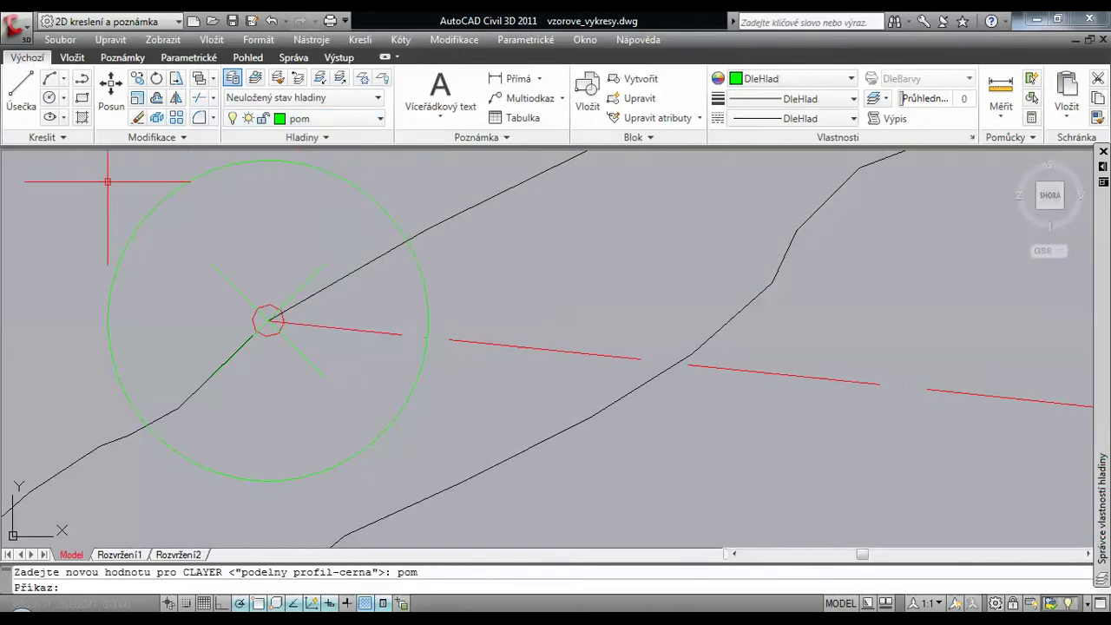
left_click(49, 99)
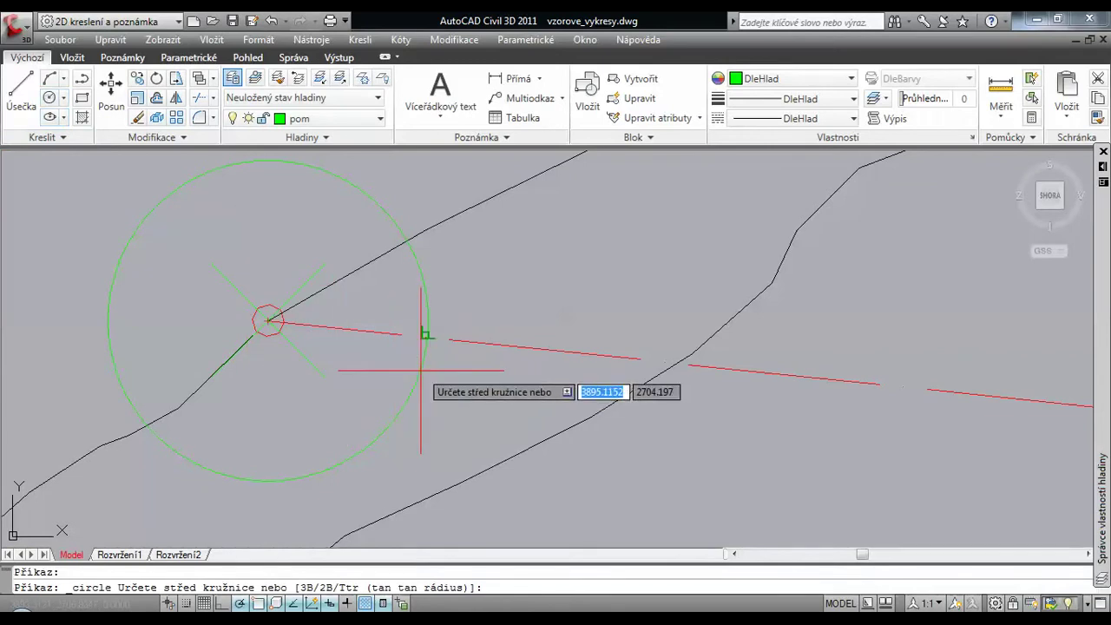
scroll(428, 342, "up", 3)
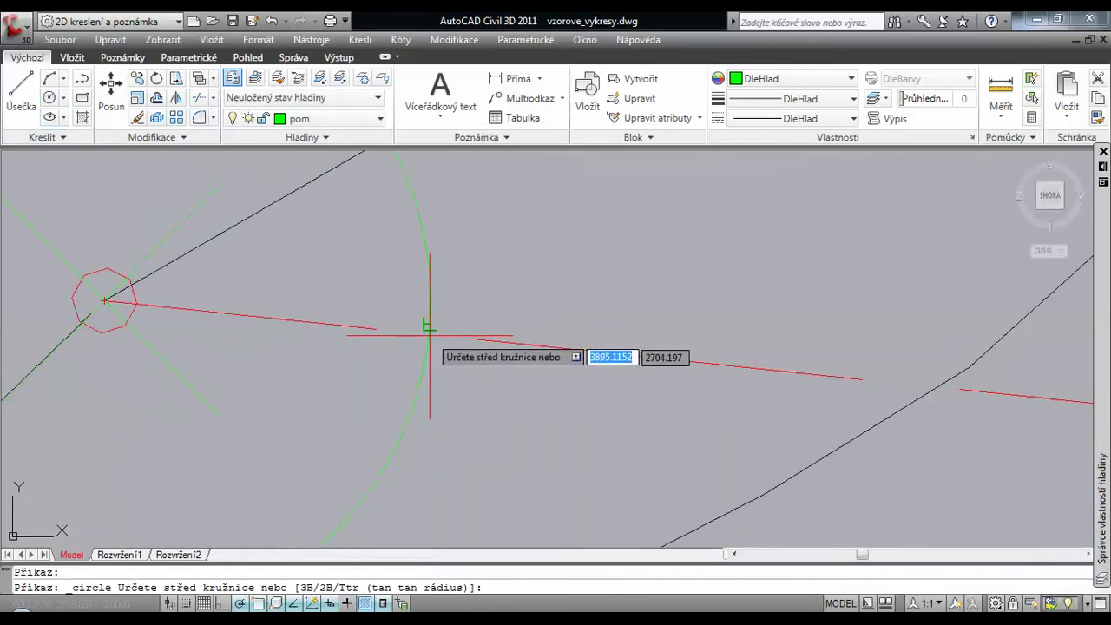
scroll(432, 330, "up", 4)
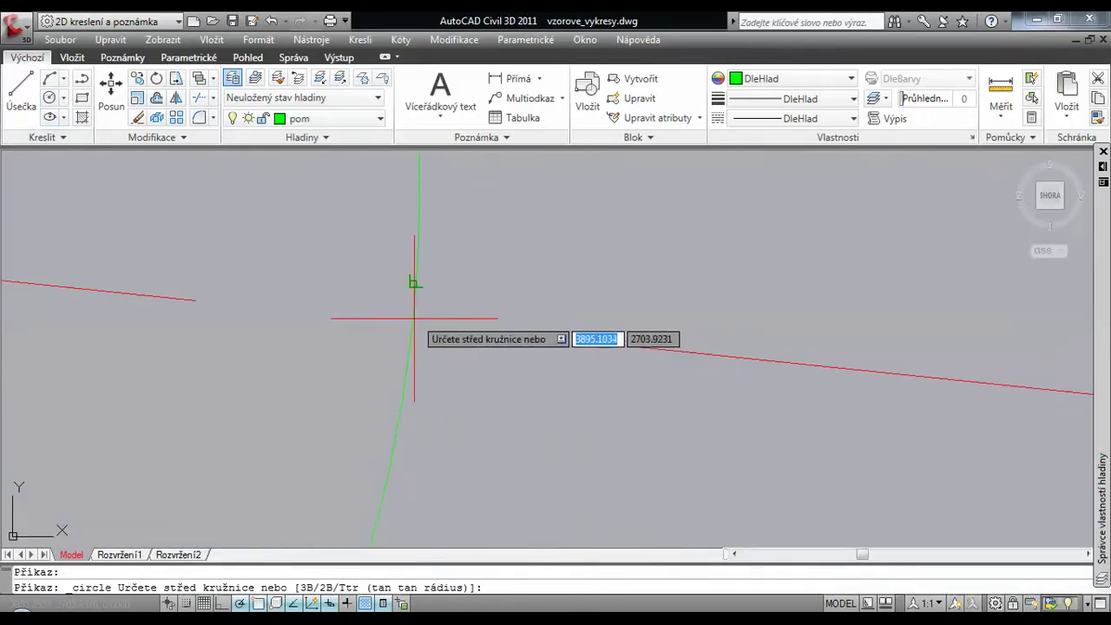
scroll(416, 335, "down", 4)
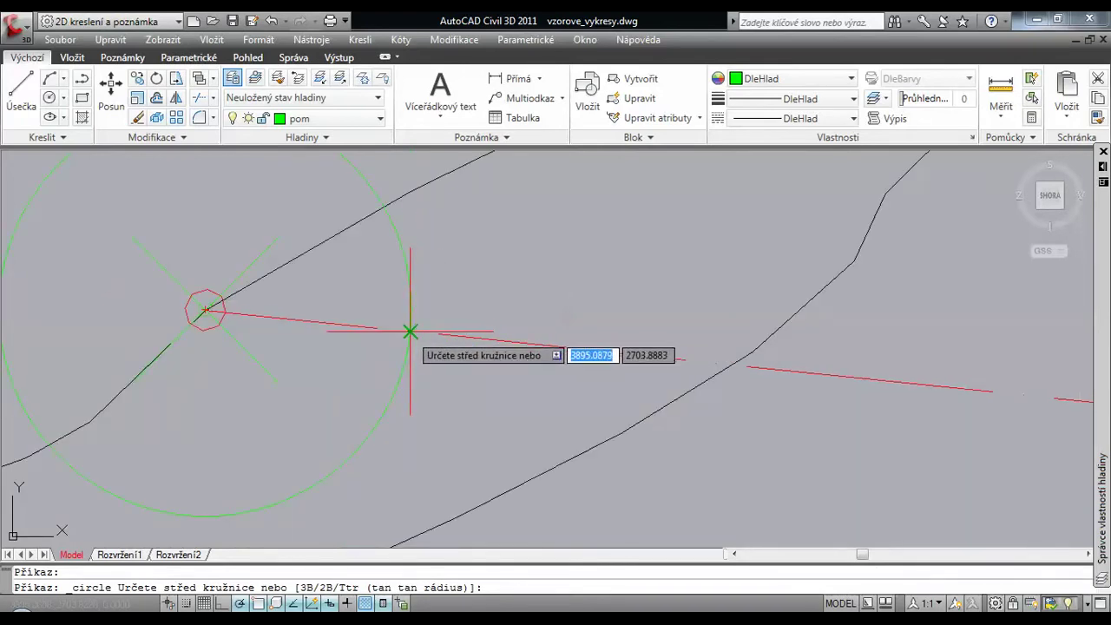
left_click(410, 332)
scroll(526, 352, "down", 4)
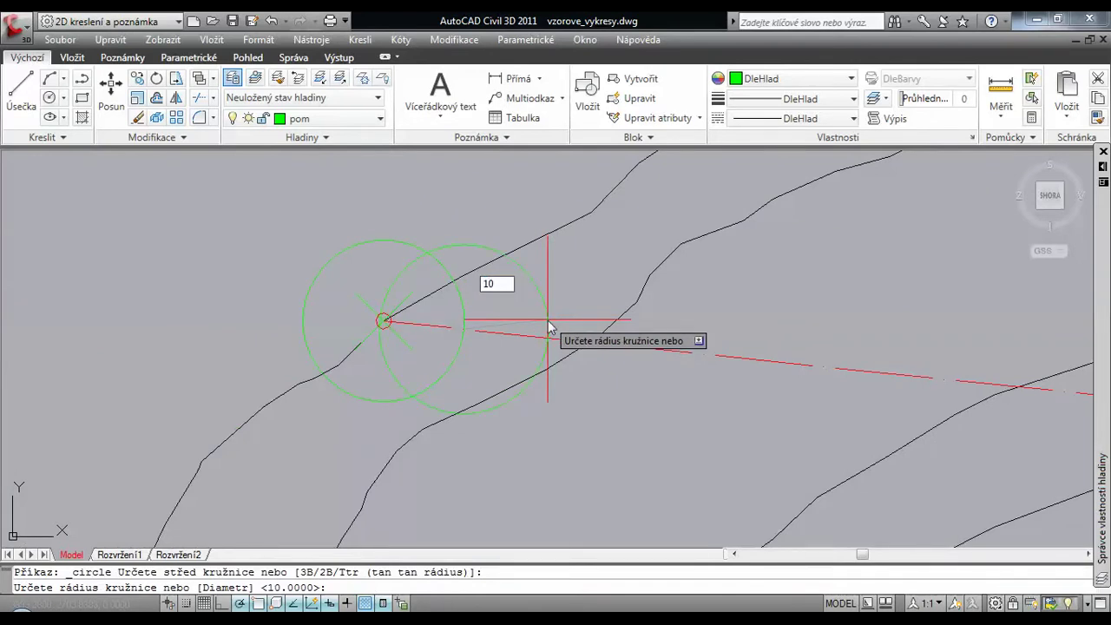
type("10")
key("Return")
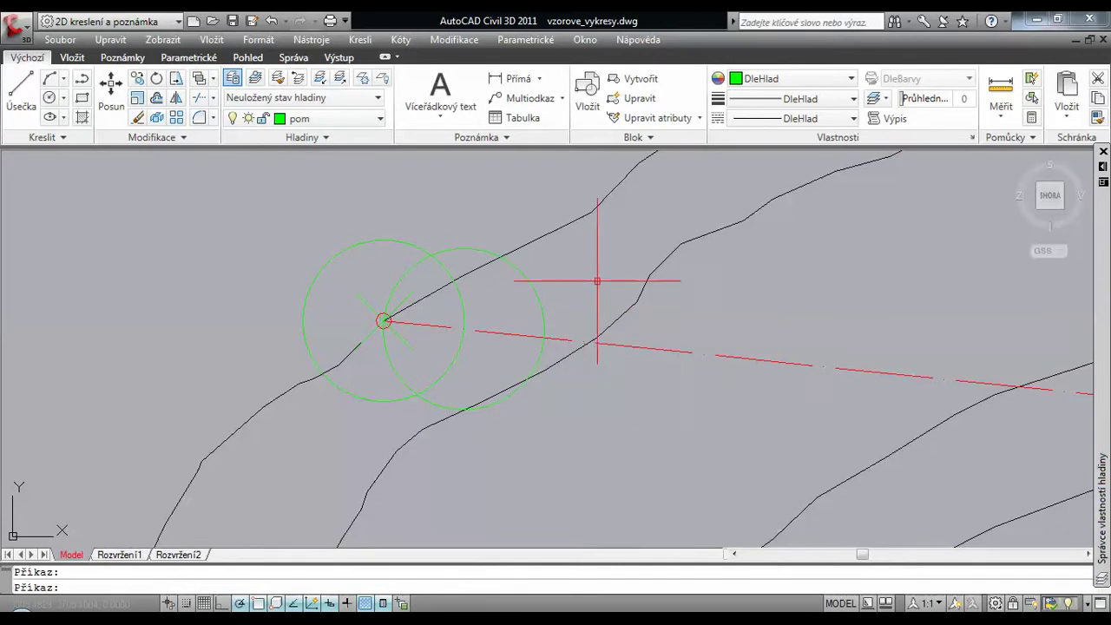
- Draw a line from the second circle's forward intersection with the route axis perpendicular to the upper contour, and end the command
middle_click_drag(590, 275, 523, 278)
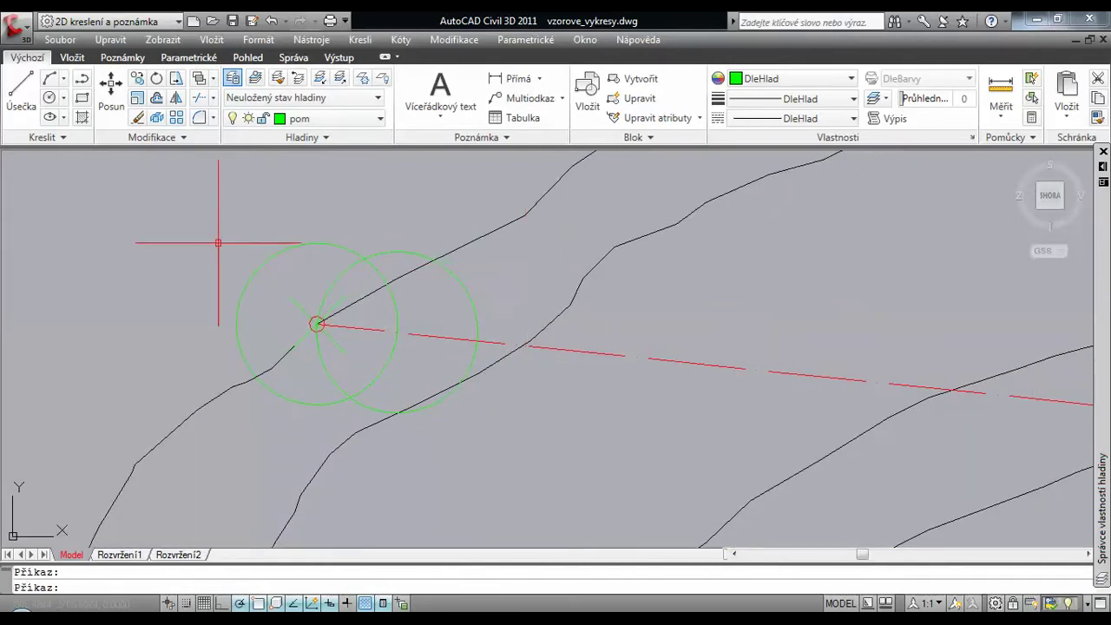
left_click(28, 100)
scroll(474, 334, "up", 5)
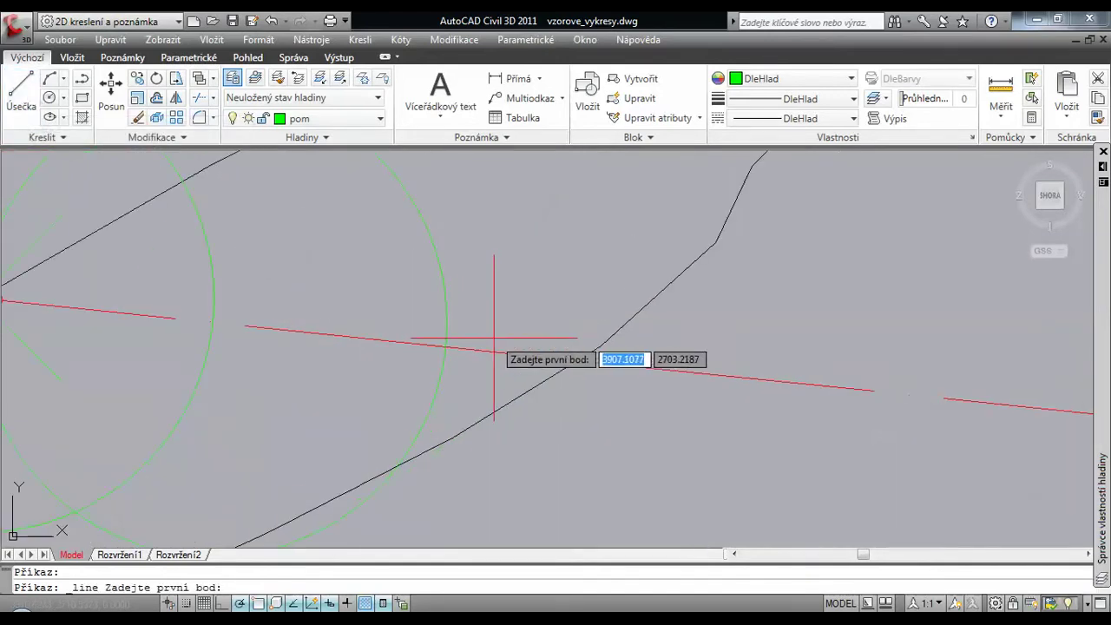
scroll(483, 347, "down", 2)
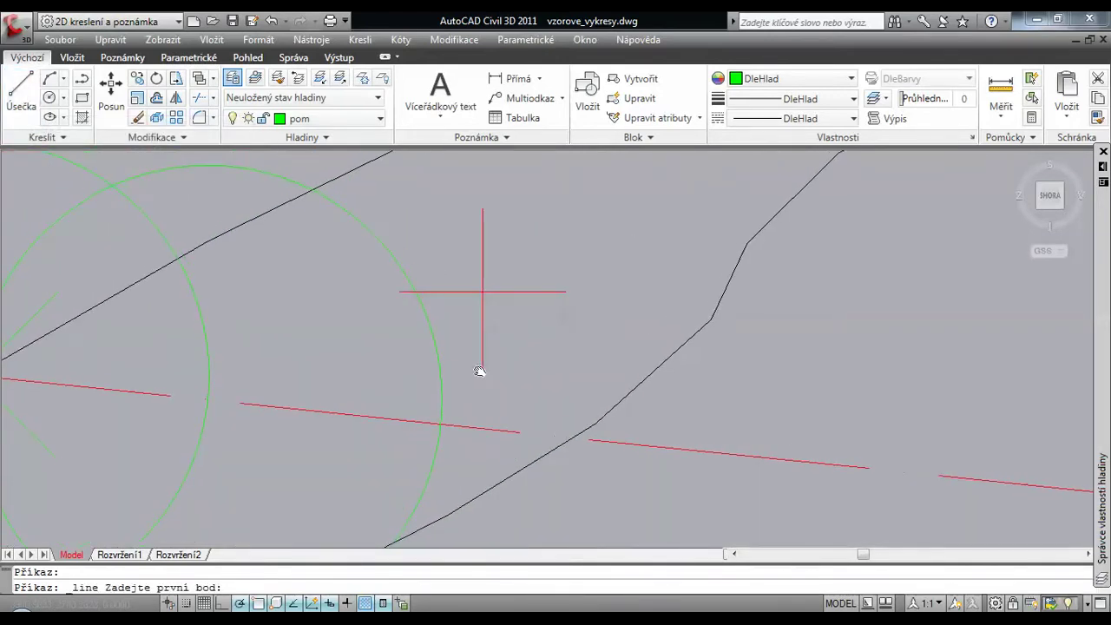
left_click(440, 424)
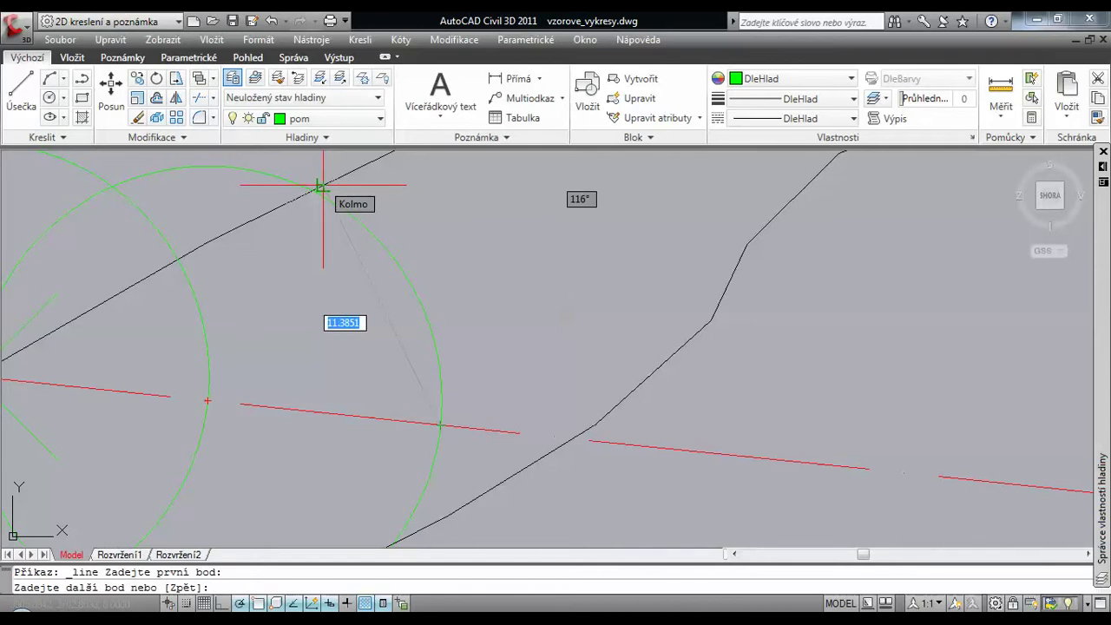
right_click(422, 200)
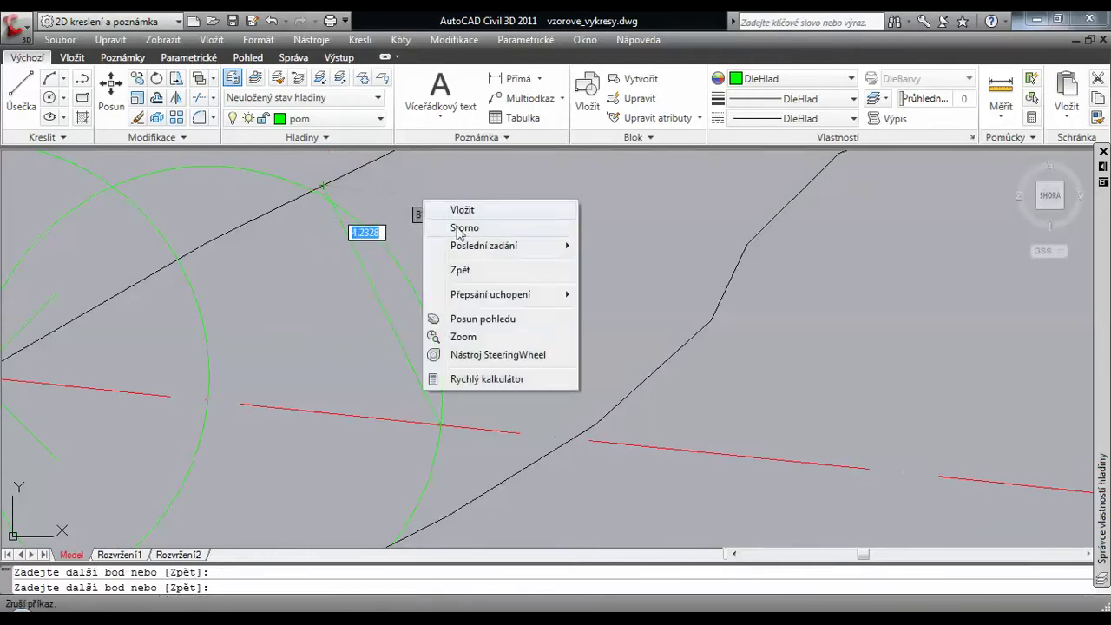
left_click(460, 227)
- Switch to the Excel workbook and set distance B to 11.39 m
key("alt+Tab")
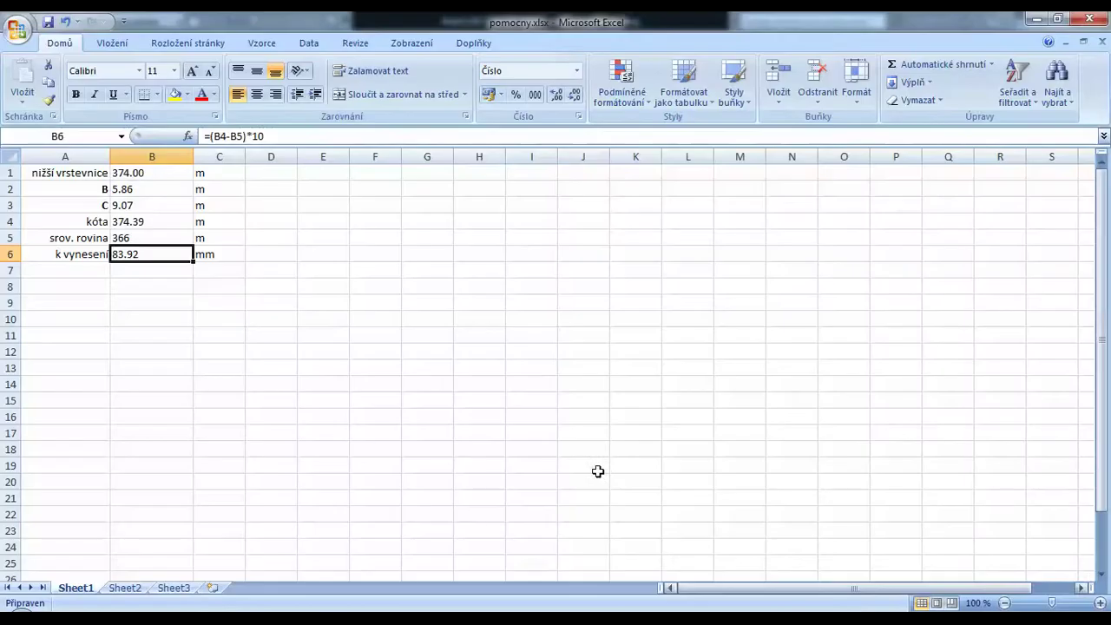
left_click(153, 191)
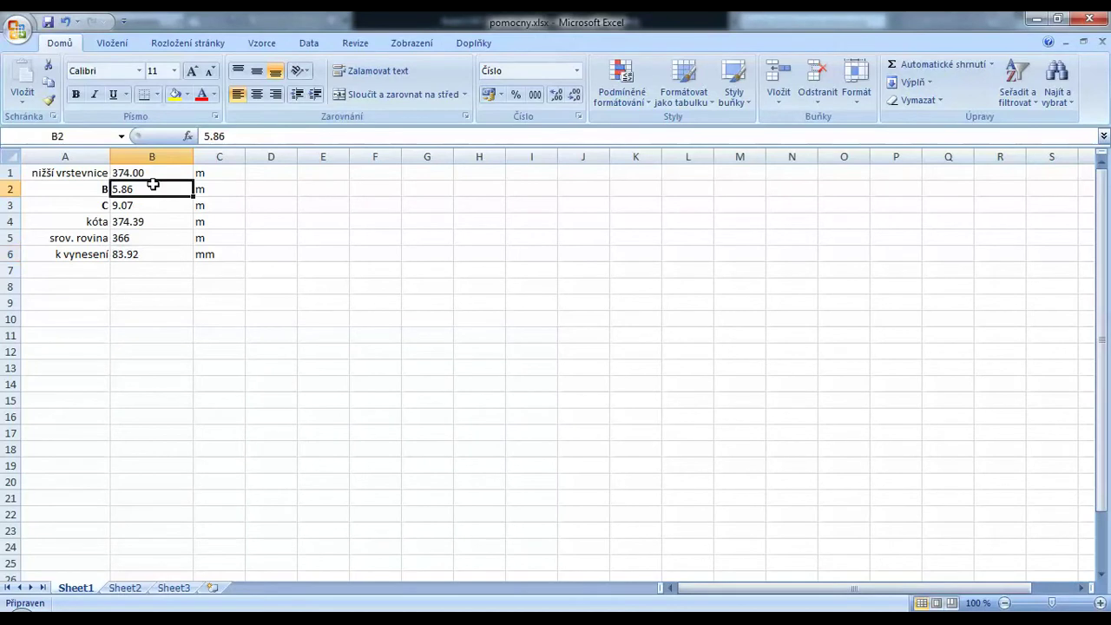
type("11.39")
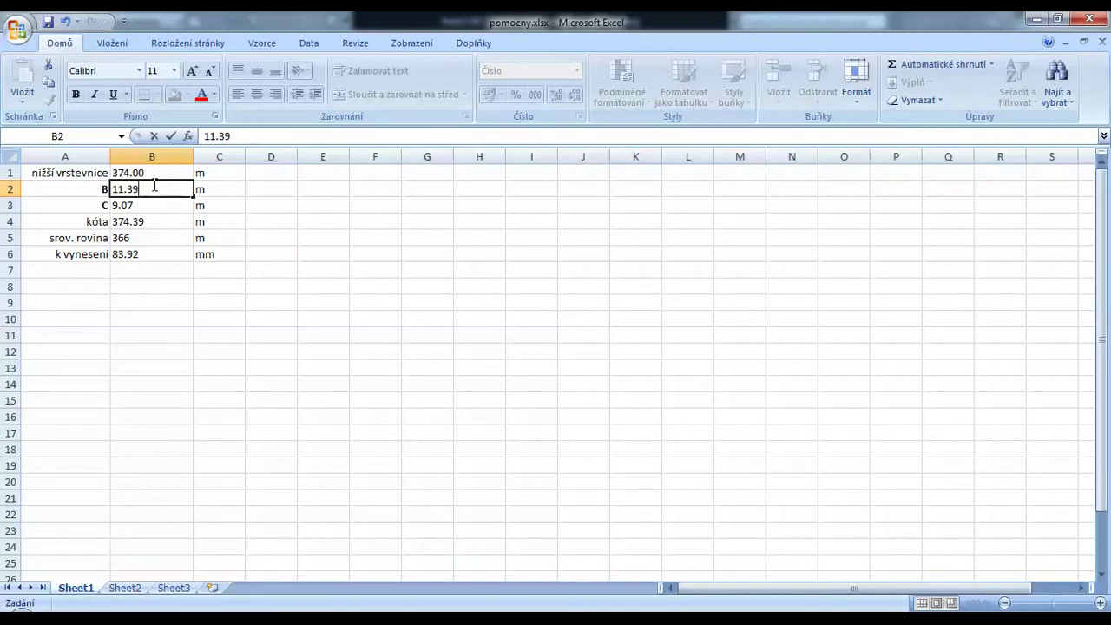
key("Return")
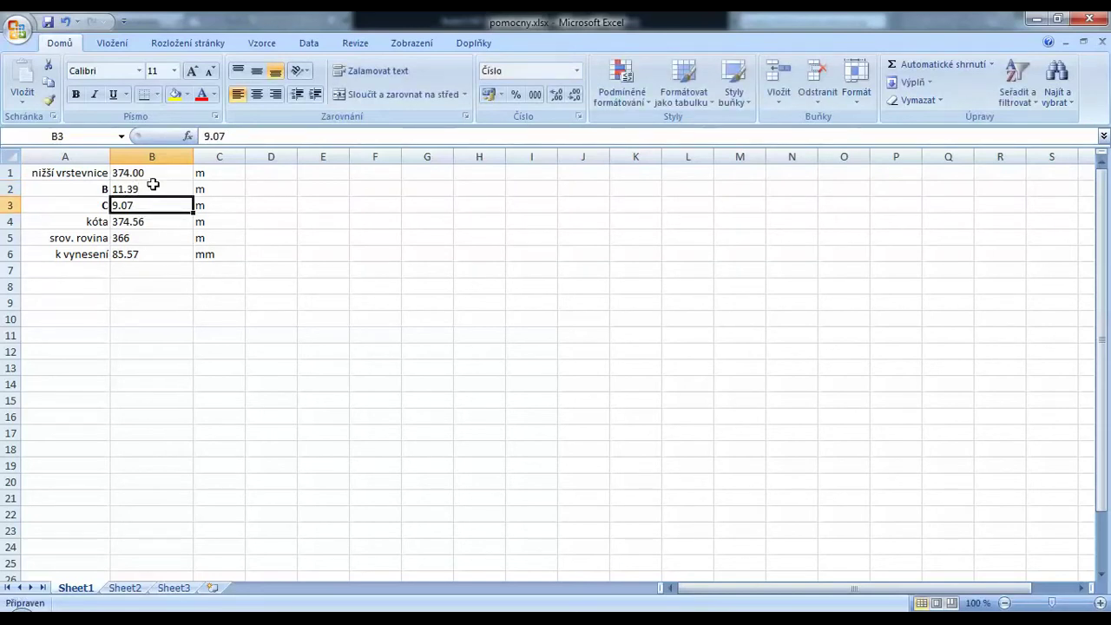
- Return to Civil 3D and stretch the auxiliary line's endpoint on the axis in the same direction to the lower contour
key("alt+Tab")
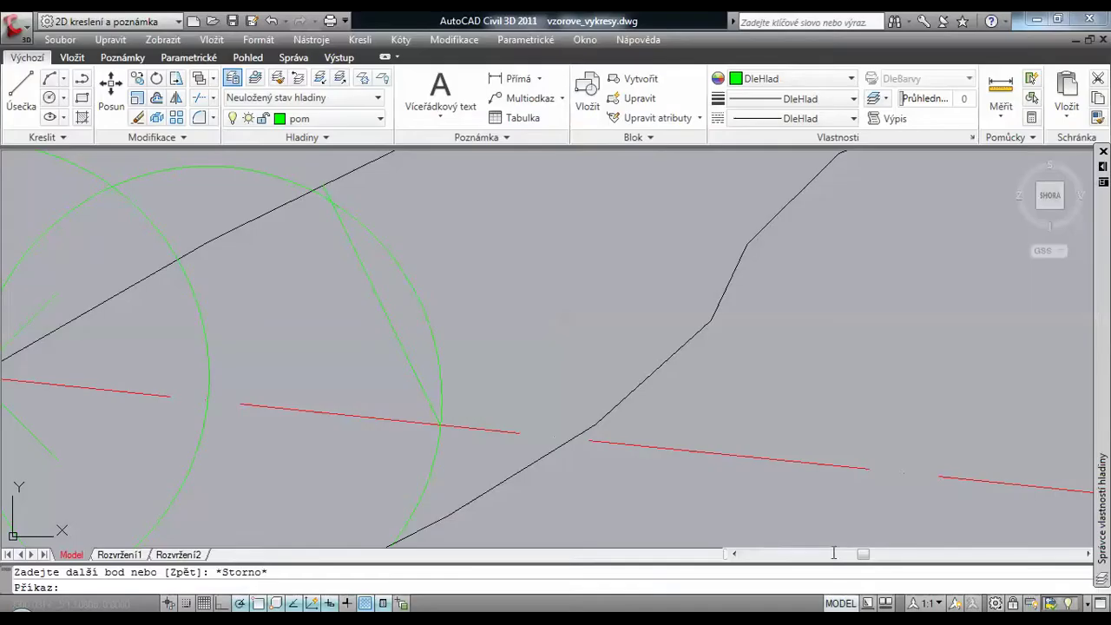
mouse_move(546, 330)
middle_mouse_down()
mouse_move(466, 295)
mouse_move(399, 295)
mouse_move(427, 282)
middle_mouse_up()
left_click(390, 308)
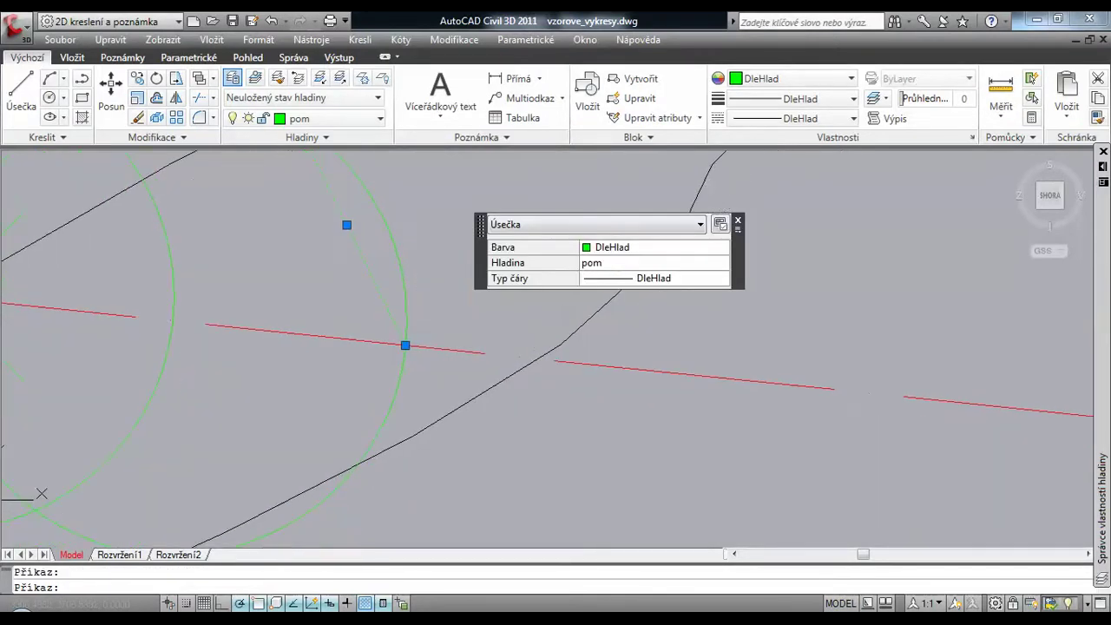
left_click(405, 345)
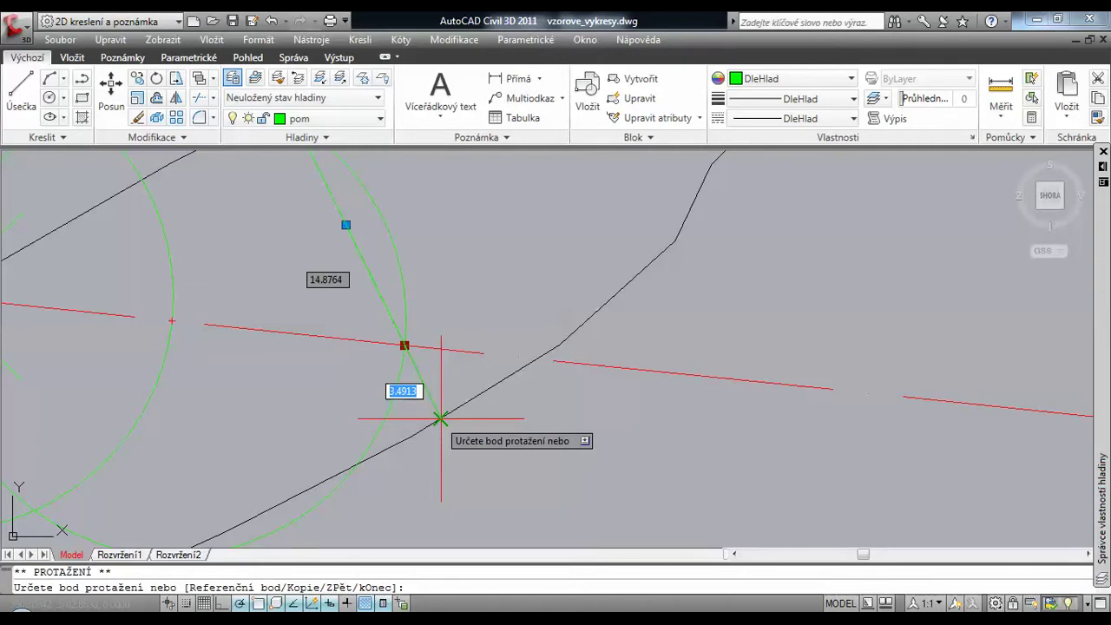
left_click(441, 420)
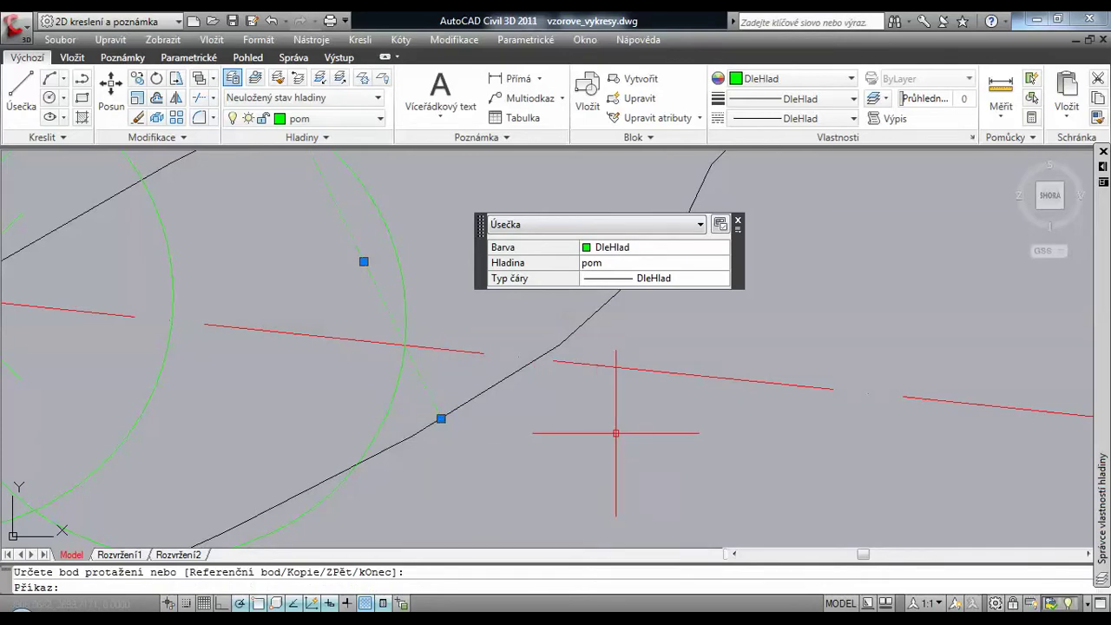
- Switch to the Excel workbook, set distance C to 3.49 m, and check the plotting value (k vynesení)
left_click(670, 588)
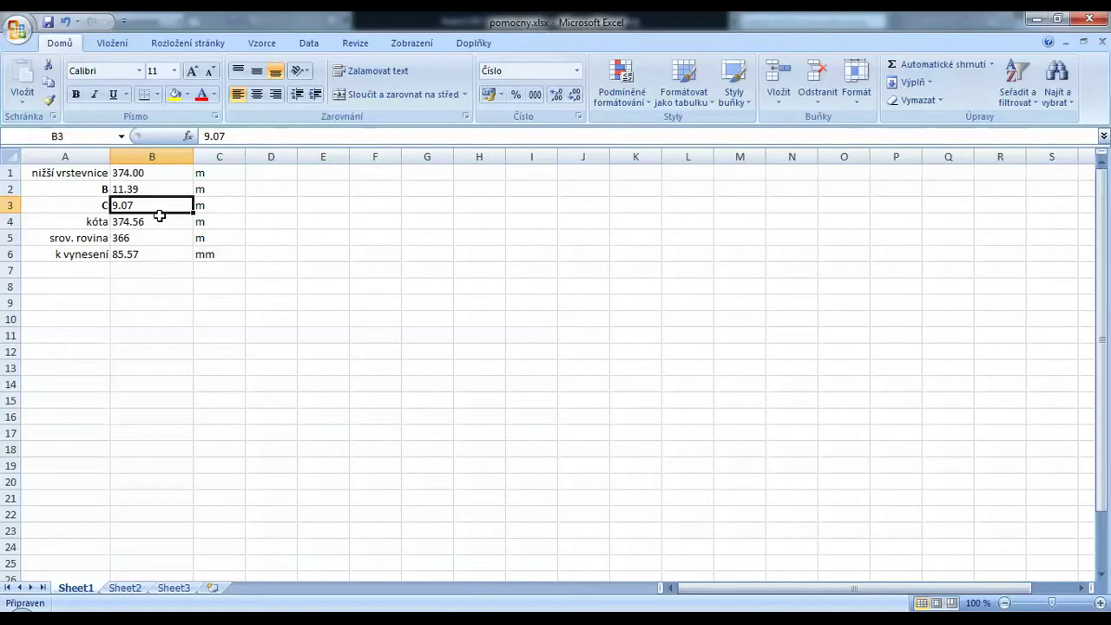
type("3.49")
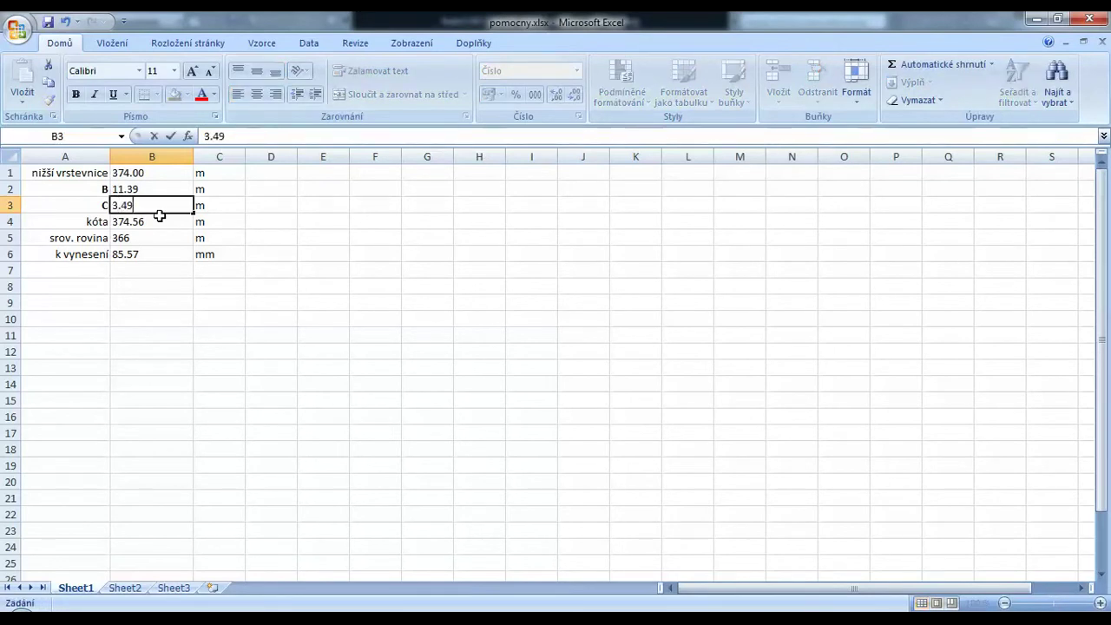
key("Return")
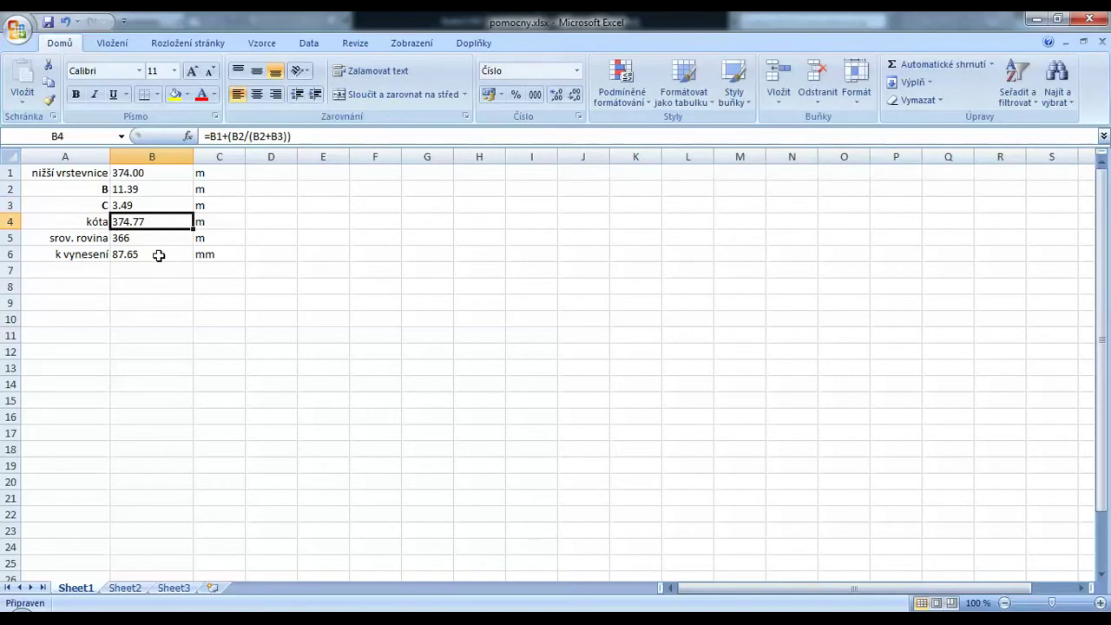
left_click(159, 254)
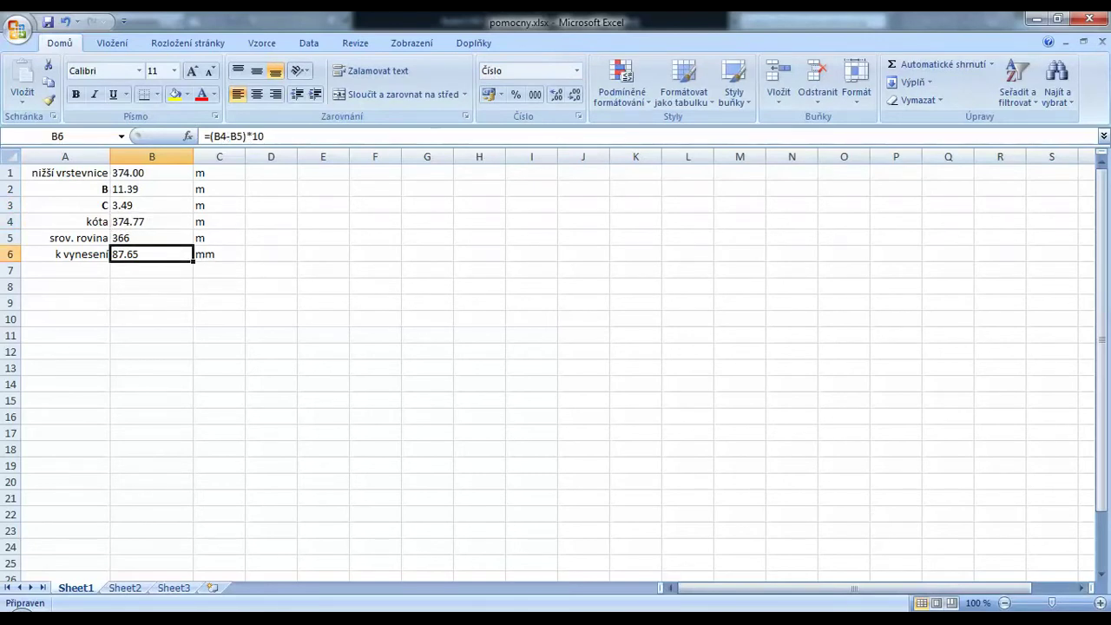
- Return to Civil 3D and bring the start of the longitudinal profile at station 0,0 into view
key("alt+Tab")
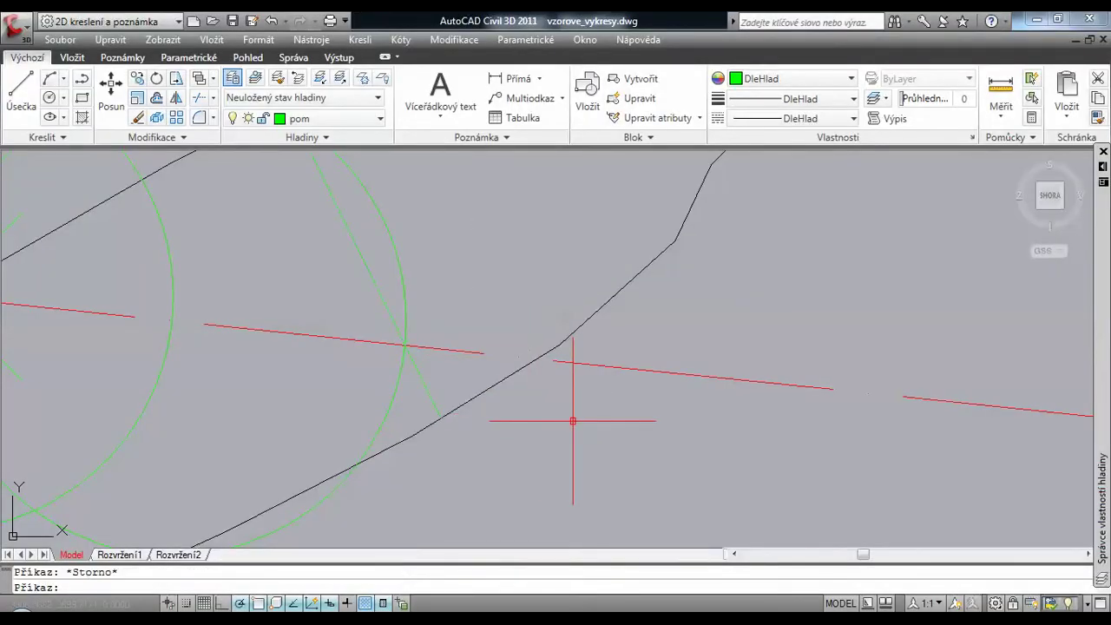
scroll(573, 421, "down", 6)
middle_click_drag(608, 390, 217, 358)
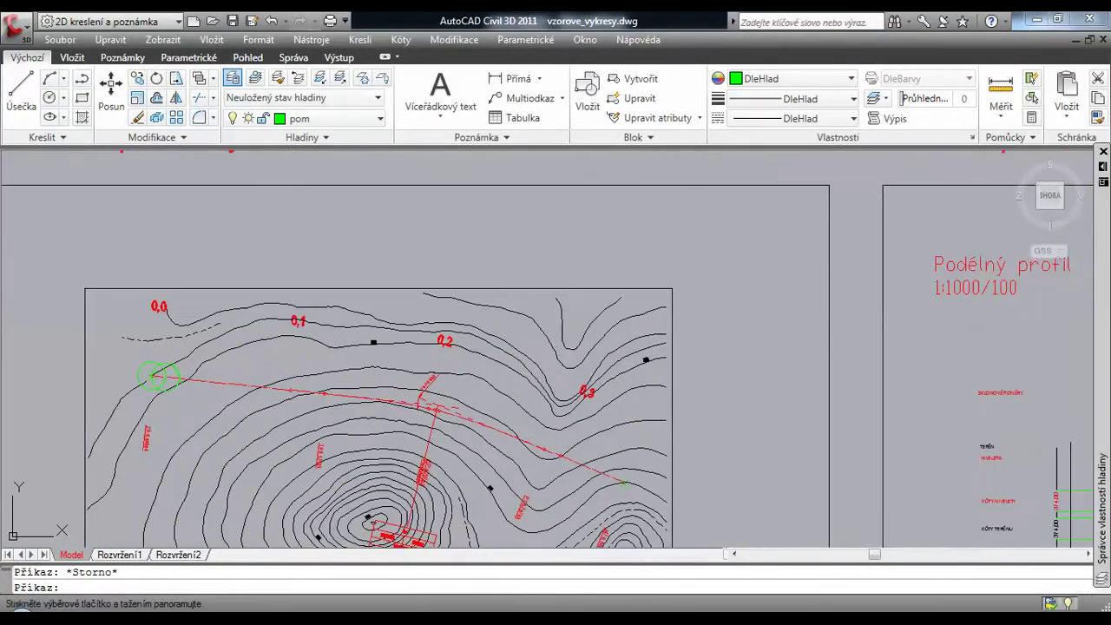
middle_click_drag(1085, 486, 729, 477)
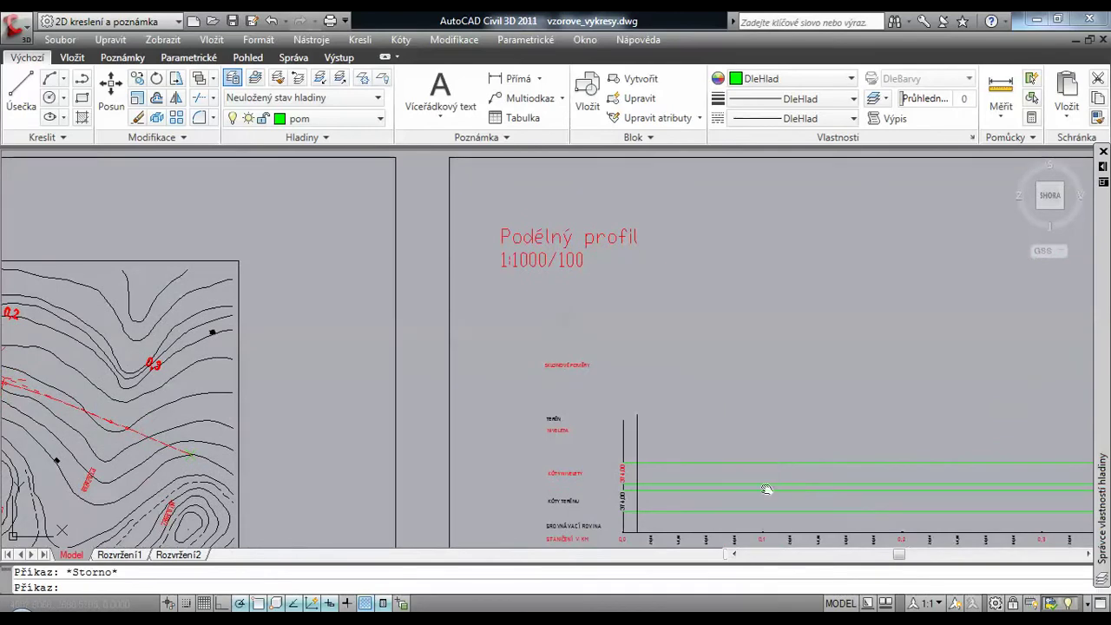
scroll(700, 446, "up", 10)
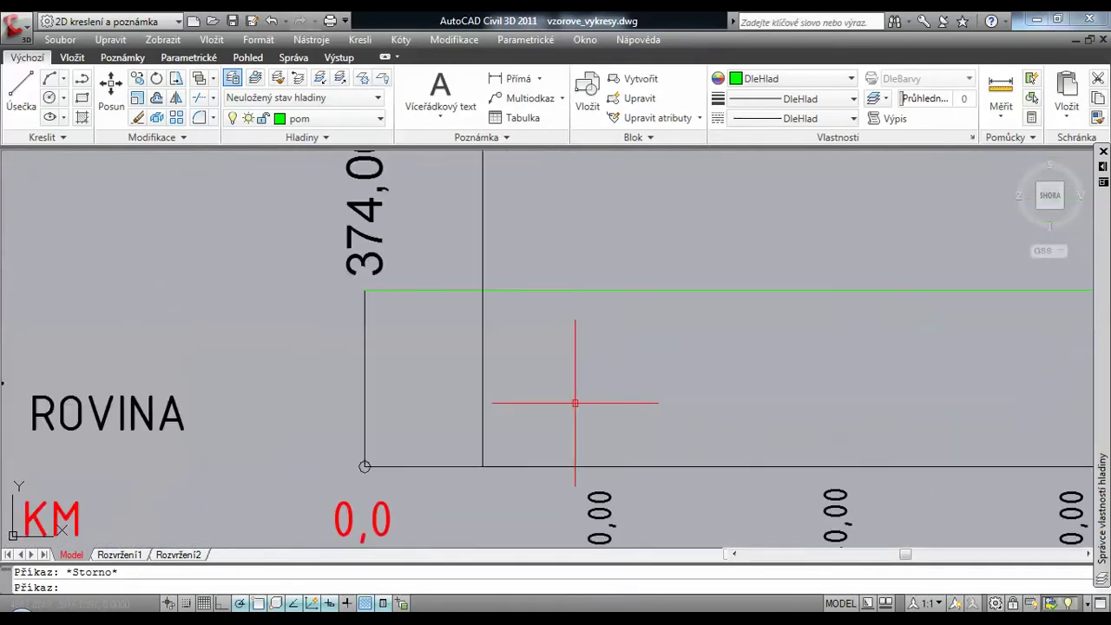
left_click(17, 102)
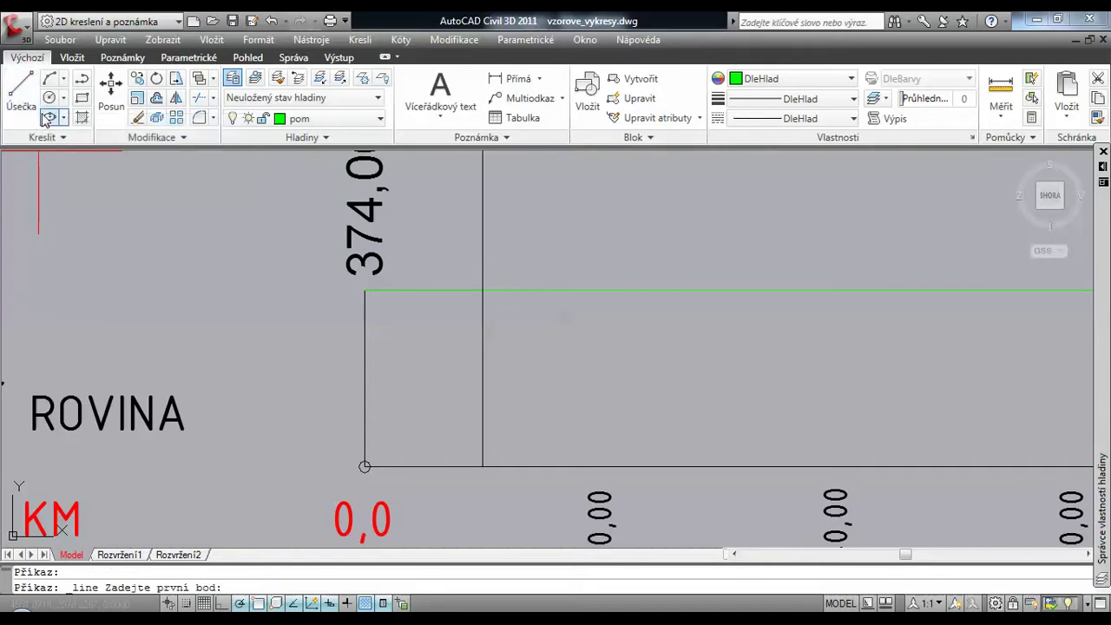
left_click(379, 119)
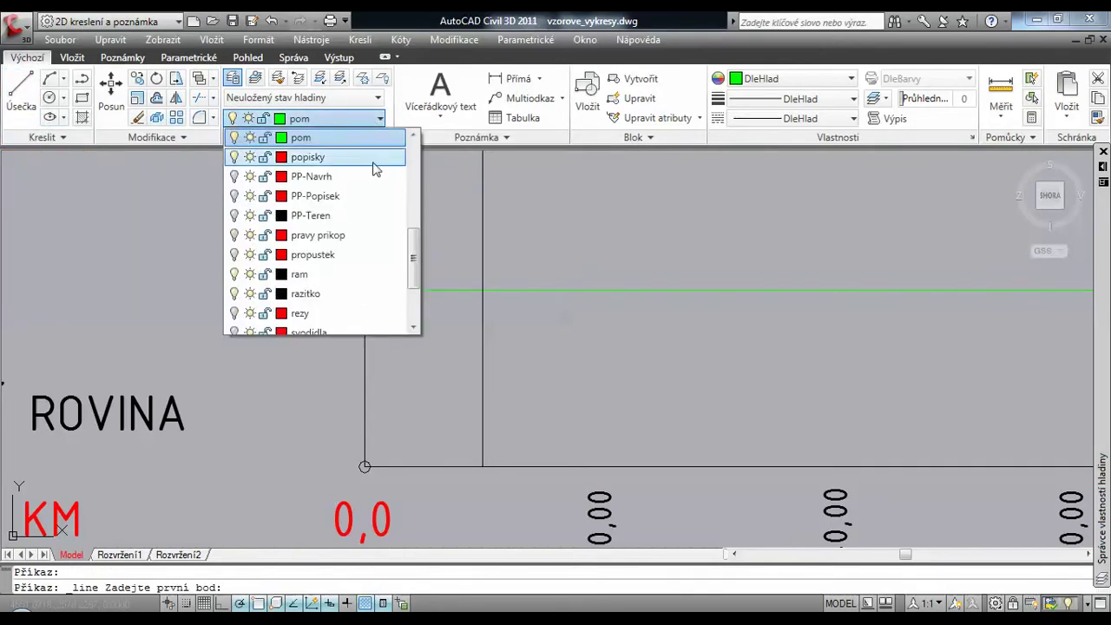
left_click_drag(413, 257, 414, 193)
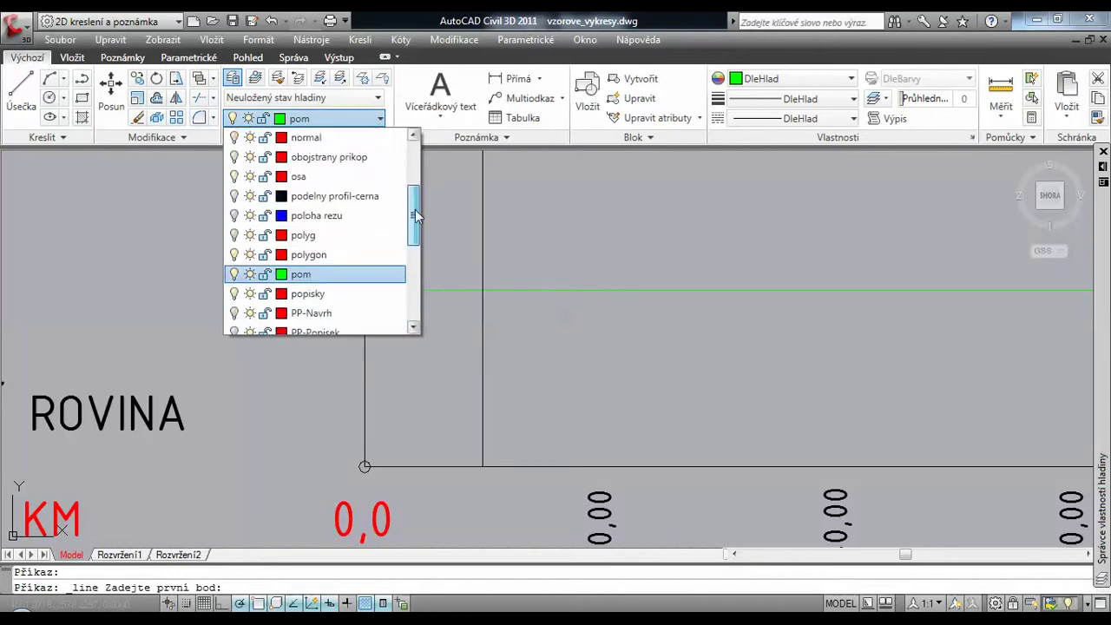
left_click(364, 198)
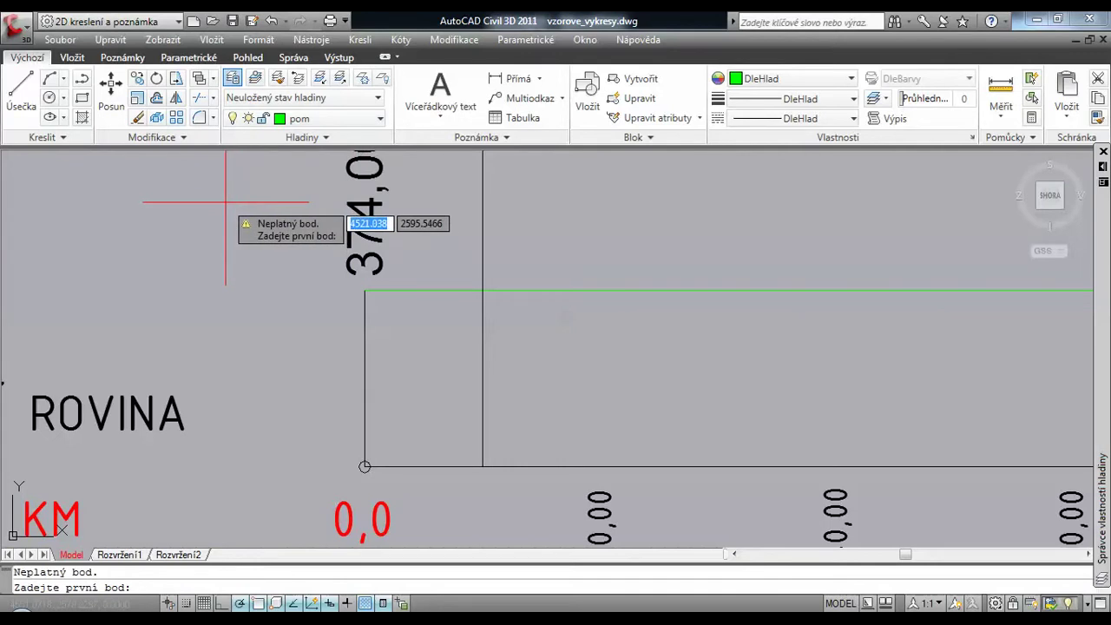
key("Escape")
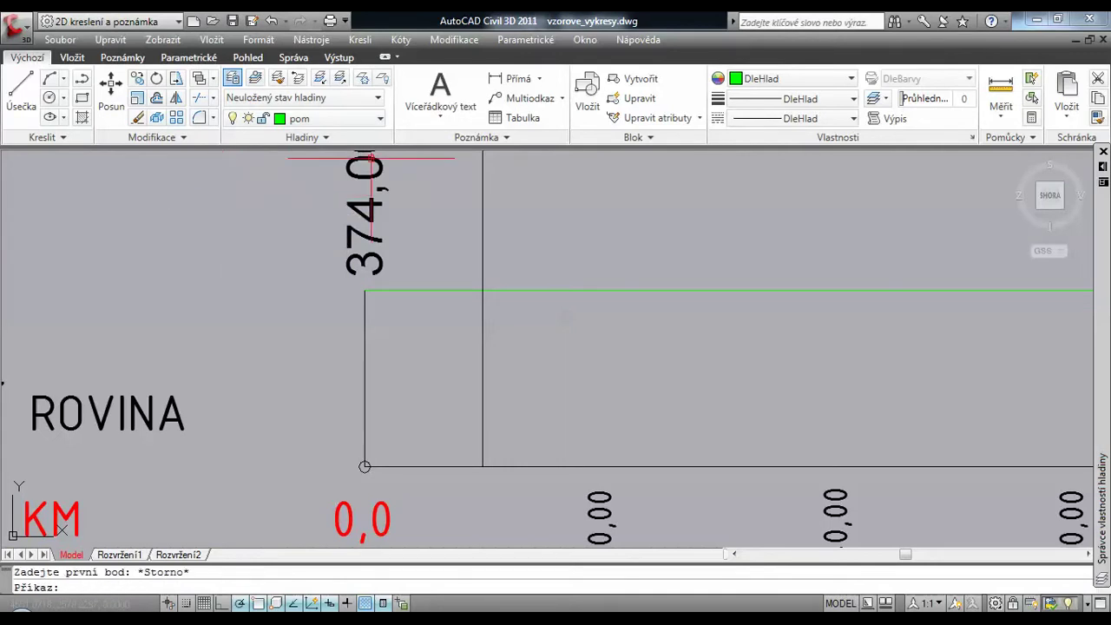
- Make podelny profil-cerna the current layer and draw a horizontal segment of 10 along the comparison plane from the first vertical's foot
left_click(379, 120)
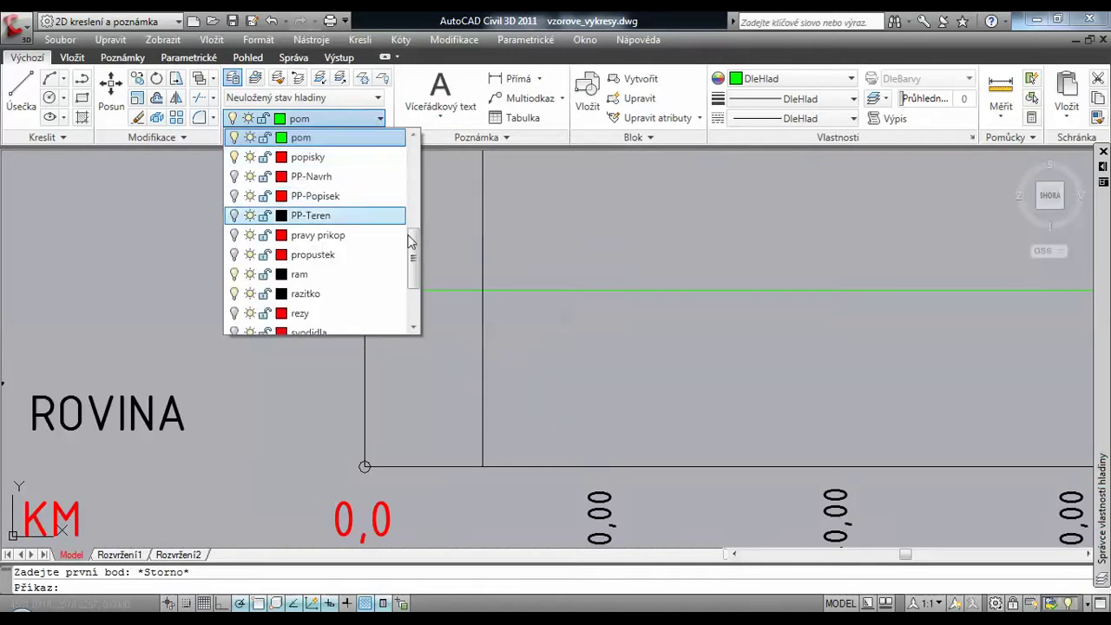
scroll(414, 252, "up", 3)
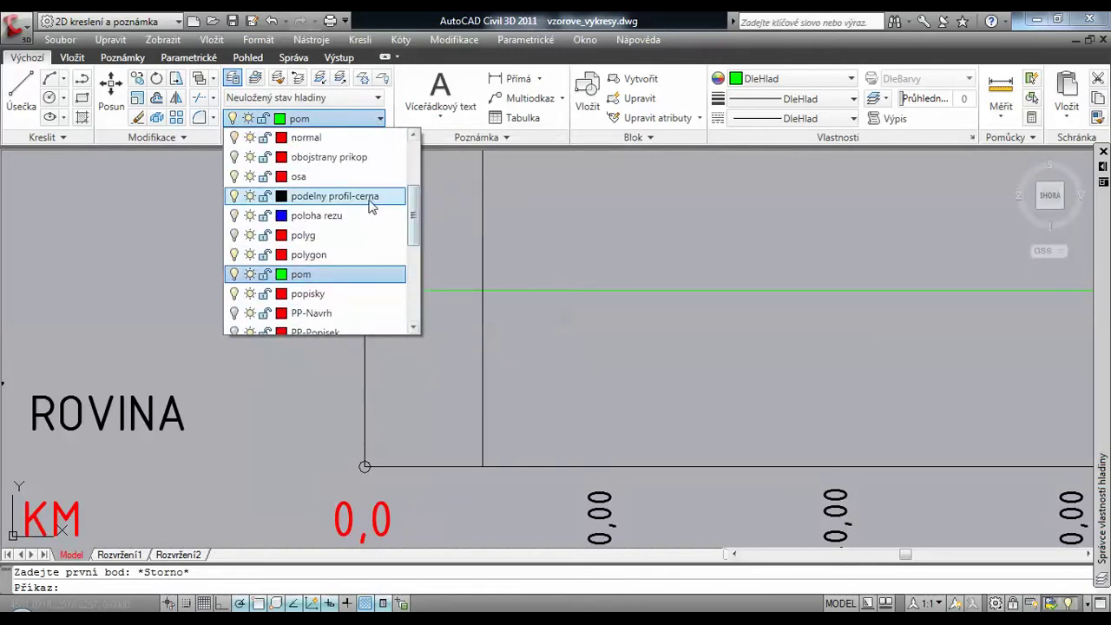
left_click(370, 198)
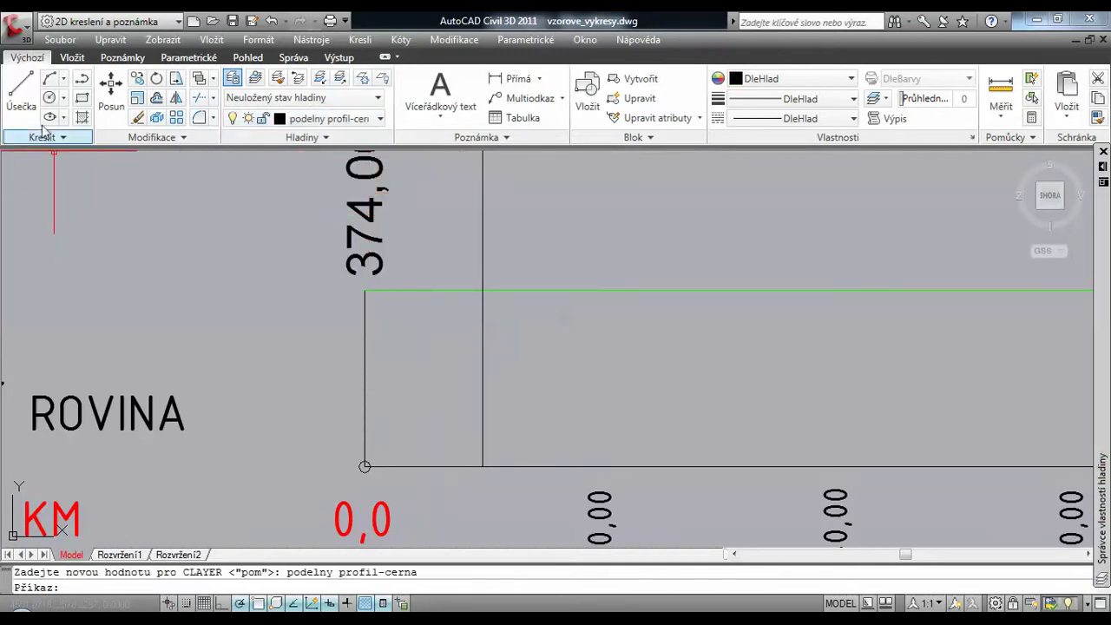
left_click(23, 102)
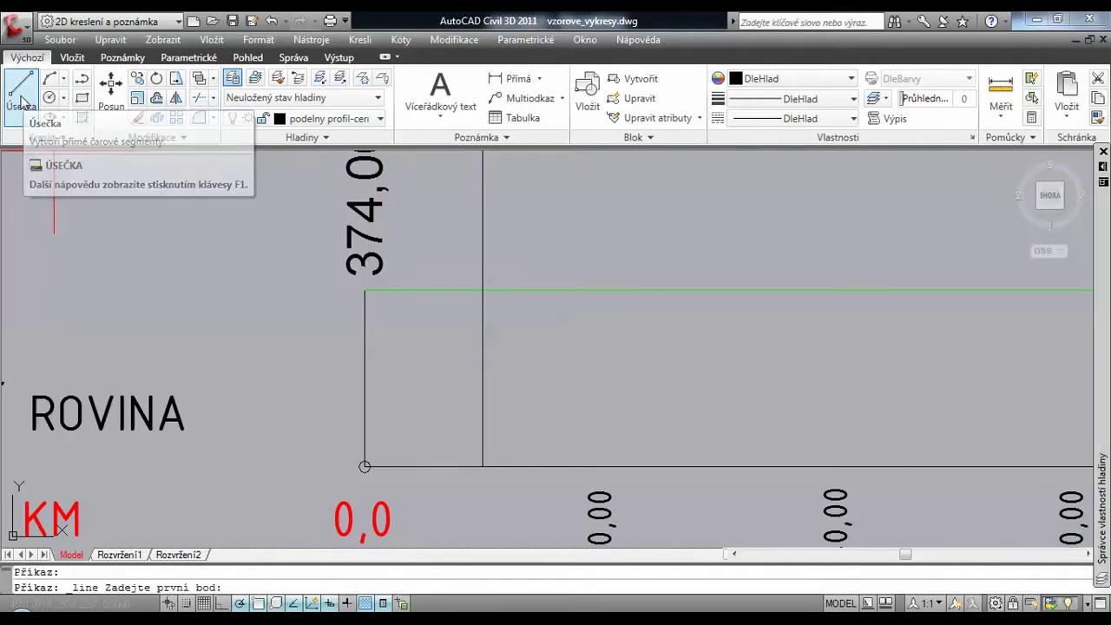
left_click(483, 467)
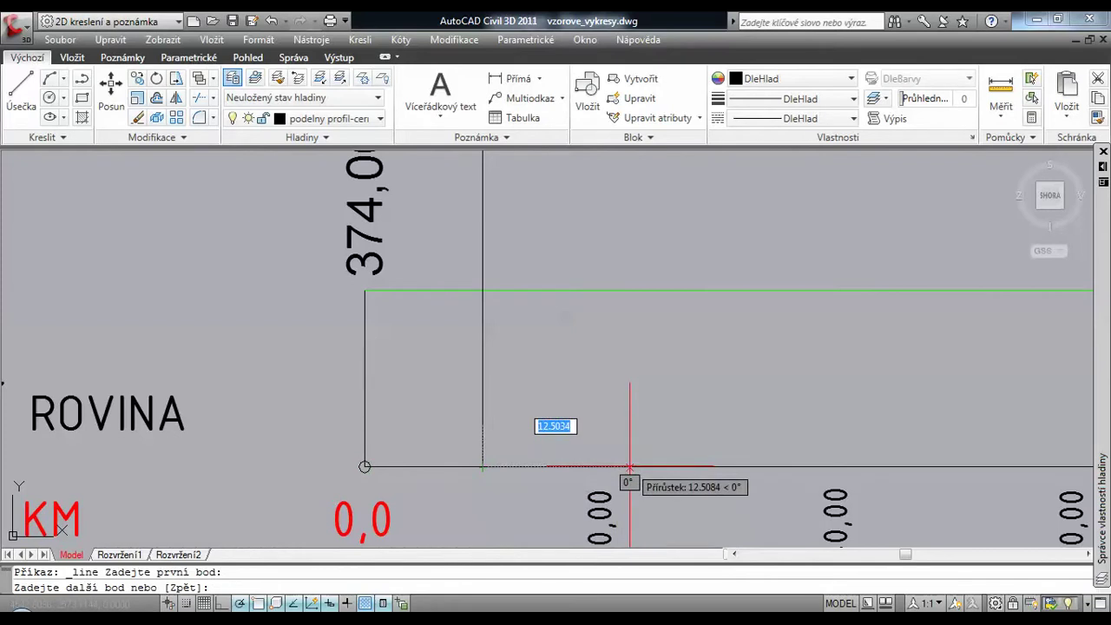
type("10")
key("Return")
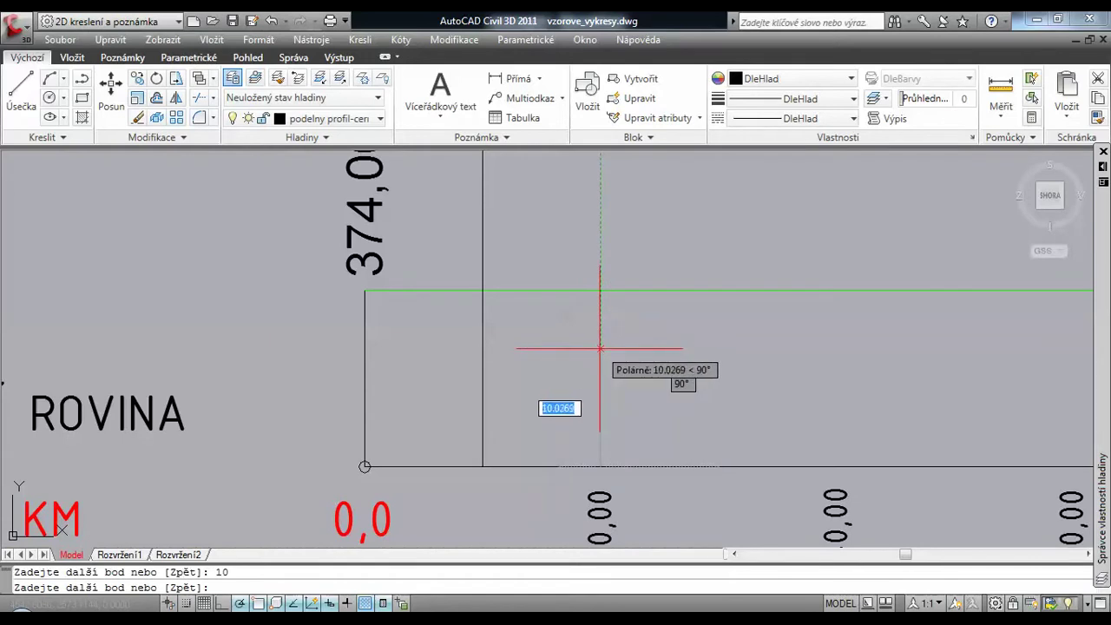
- Draw a vertical segment of 87.65 upward from the end of the horizontal segment
type("87")
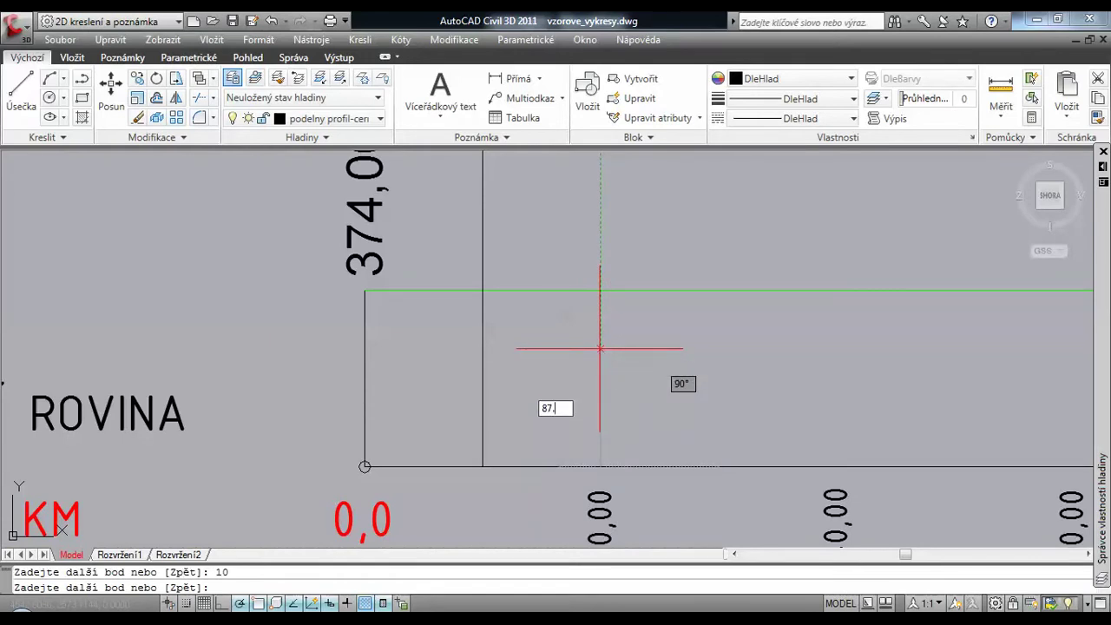
type(".65")
key("Return")
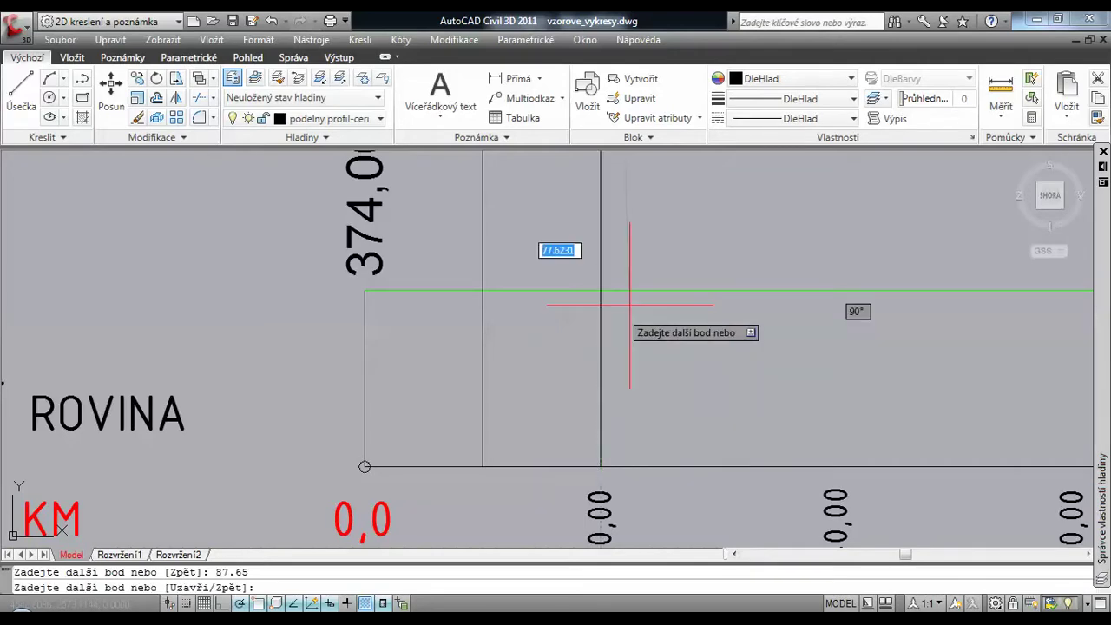
scroll(679, 252, "down", 5)
mouse_move(679, 252)
middle_mouse_down()
mouse_move(620, 308)
mouse_move(598, 361)
middle_mouse_up()
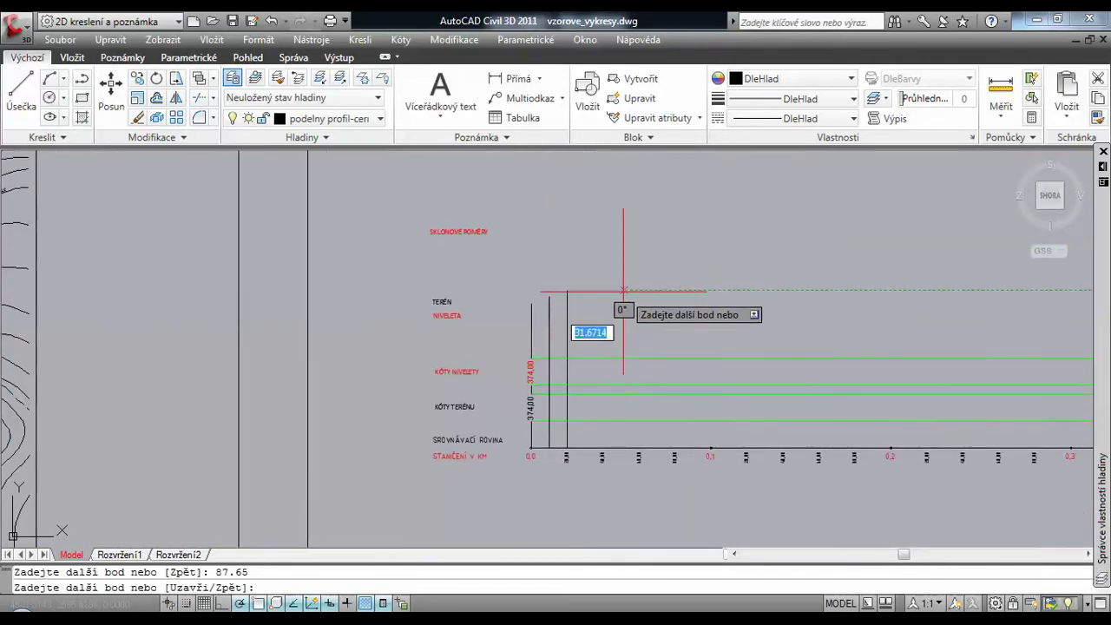
- End the line command and copy the 374,00 terrain elevation text from the profile's start to the vertical at station 20,00
right_click(622, 290)
left_click(665, 320)
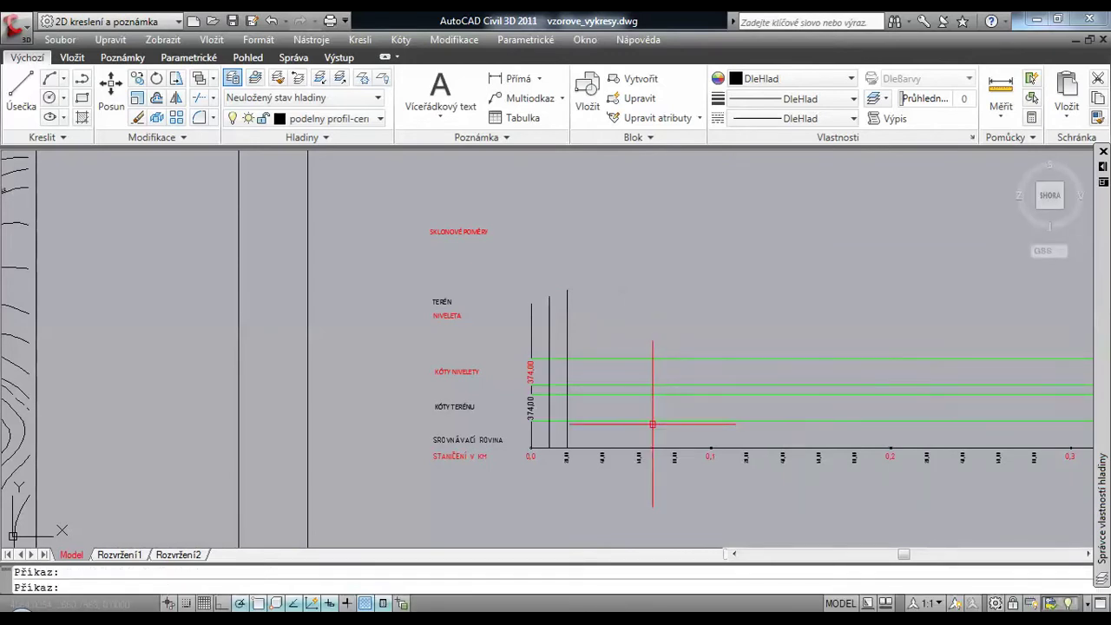
scroll(584, 443, "up", 3)
scroll(585, 442, "up", 3)
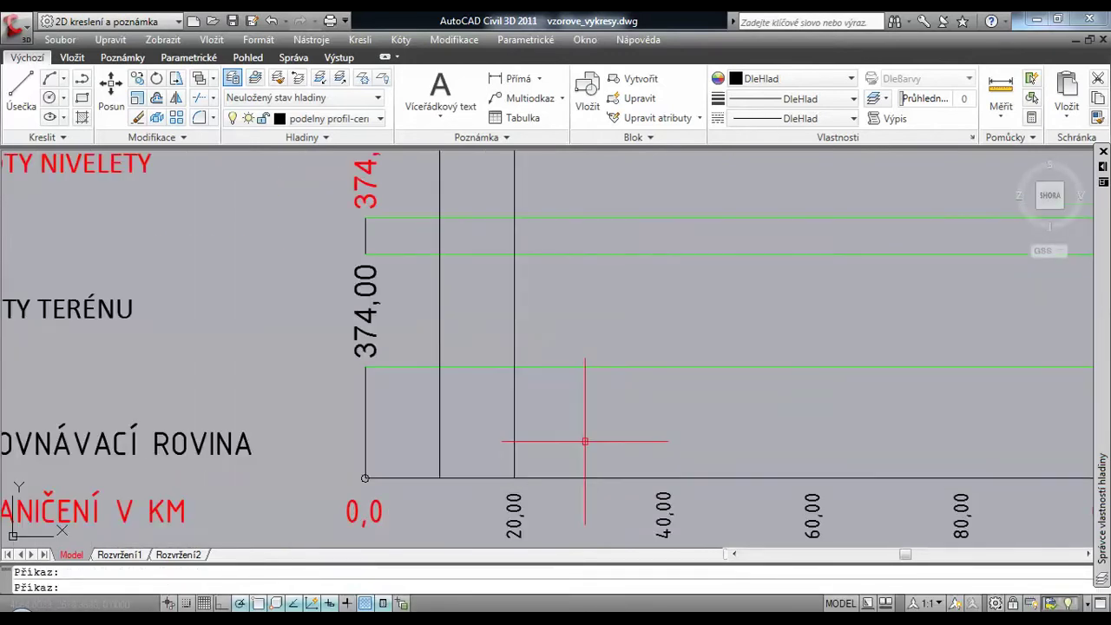
left_click(402, 326)
left_click(337, 311)
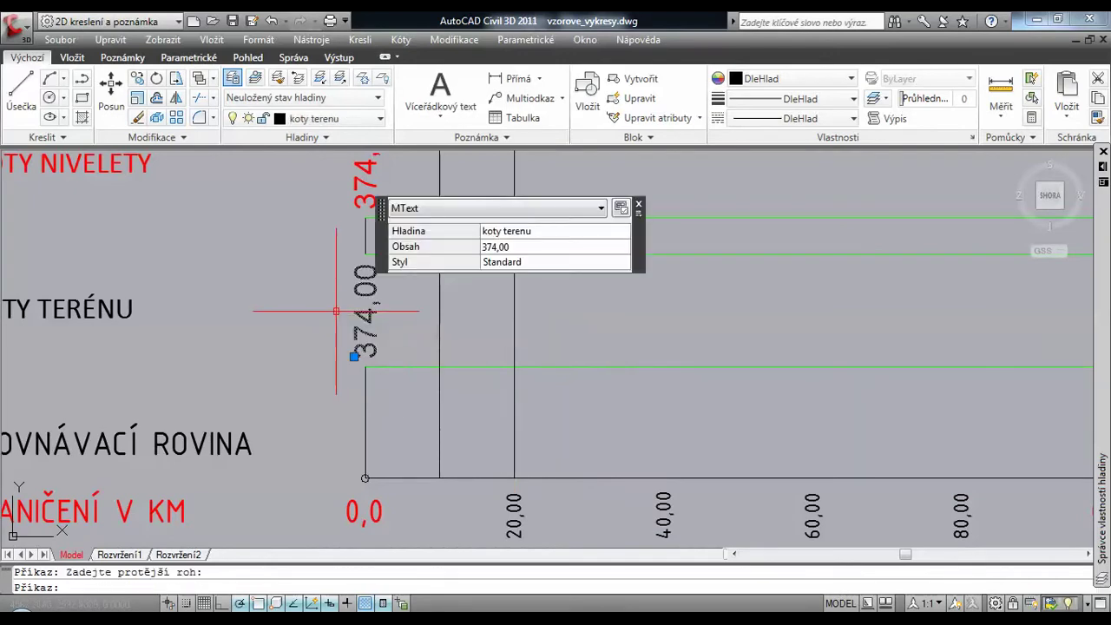
right_click(300, 317)
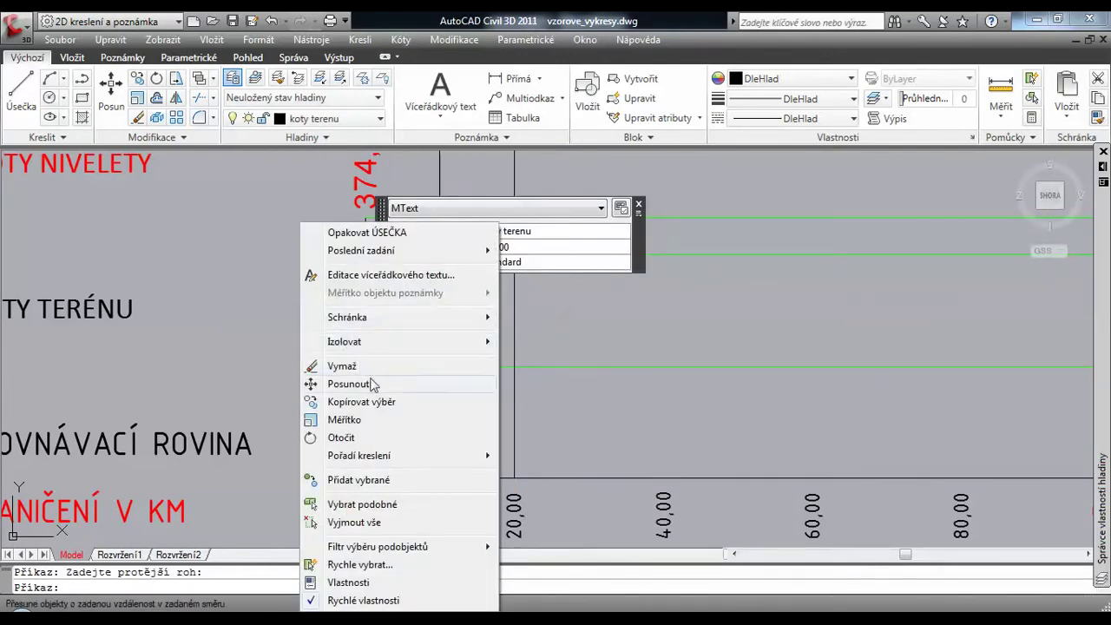
left_click(382, 402)
scroll(357, 354, "up", 4)
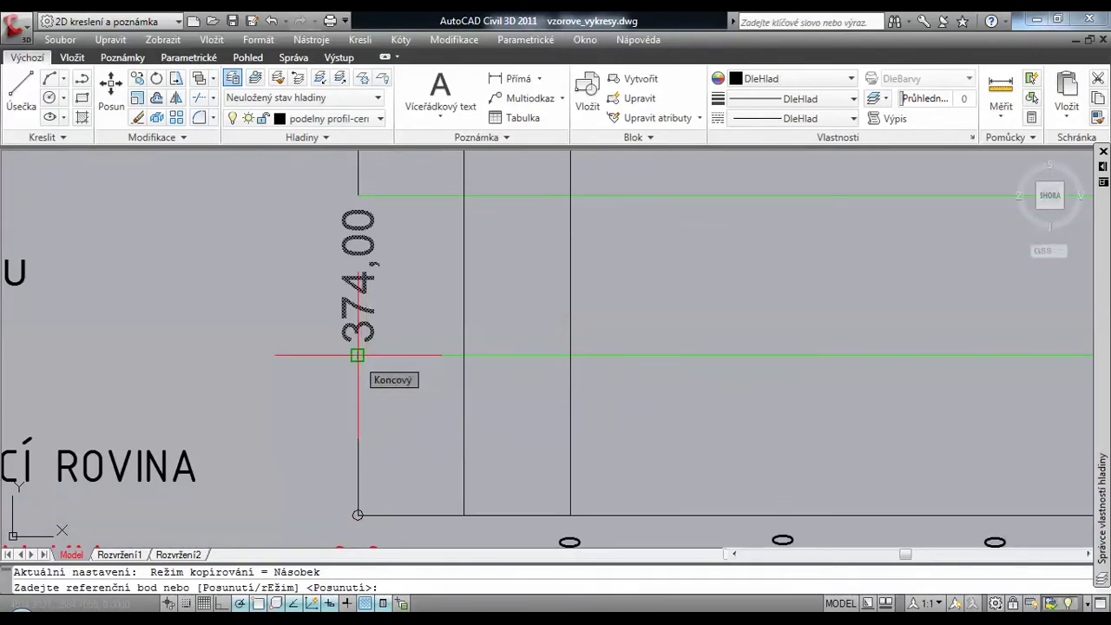
left_click(357, 354)
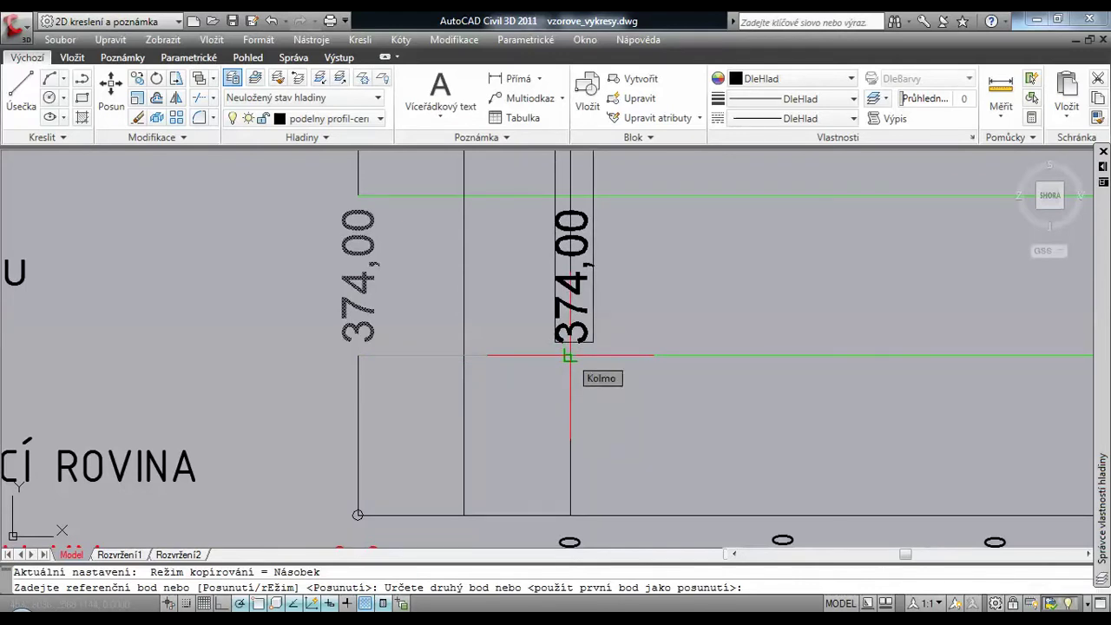
left_click(569, 355)
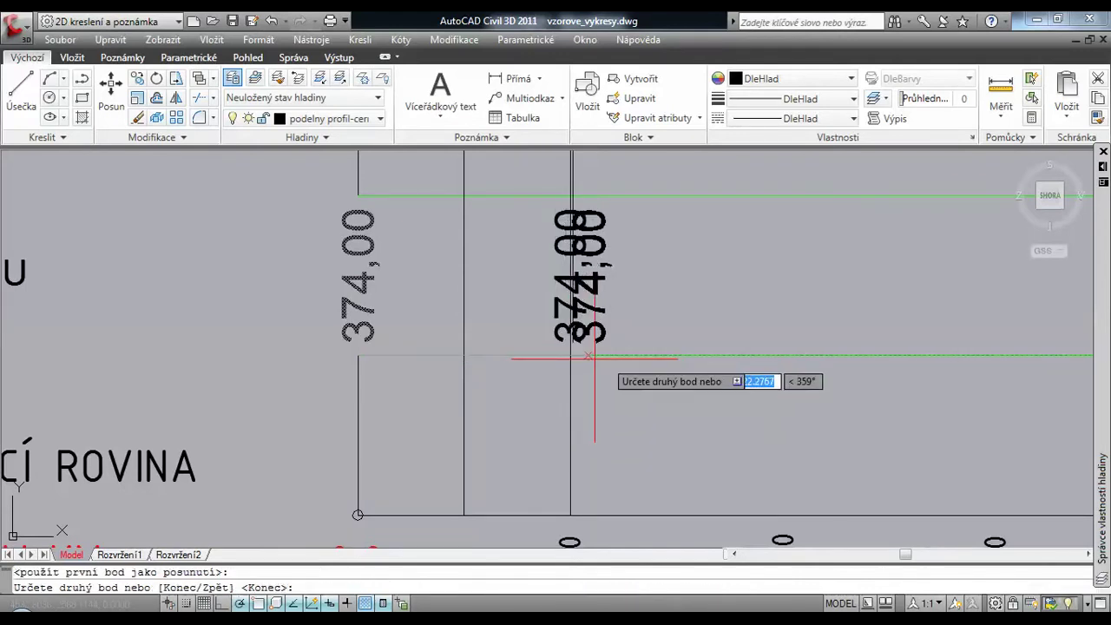
right_click(653, 323)
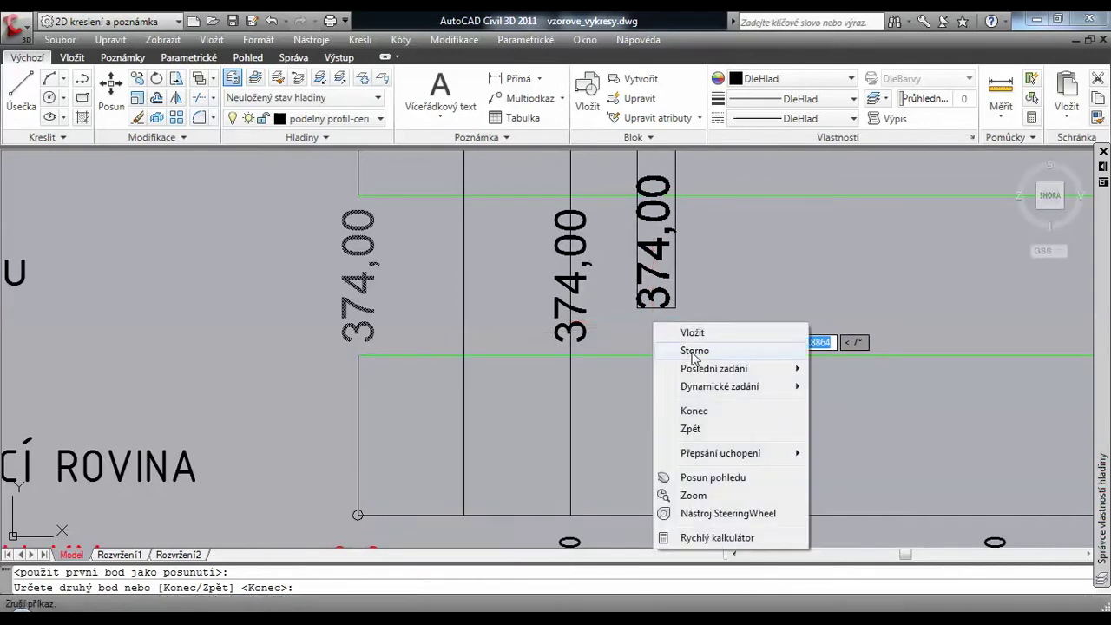
left_click(686, 351)
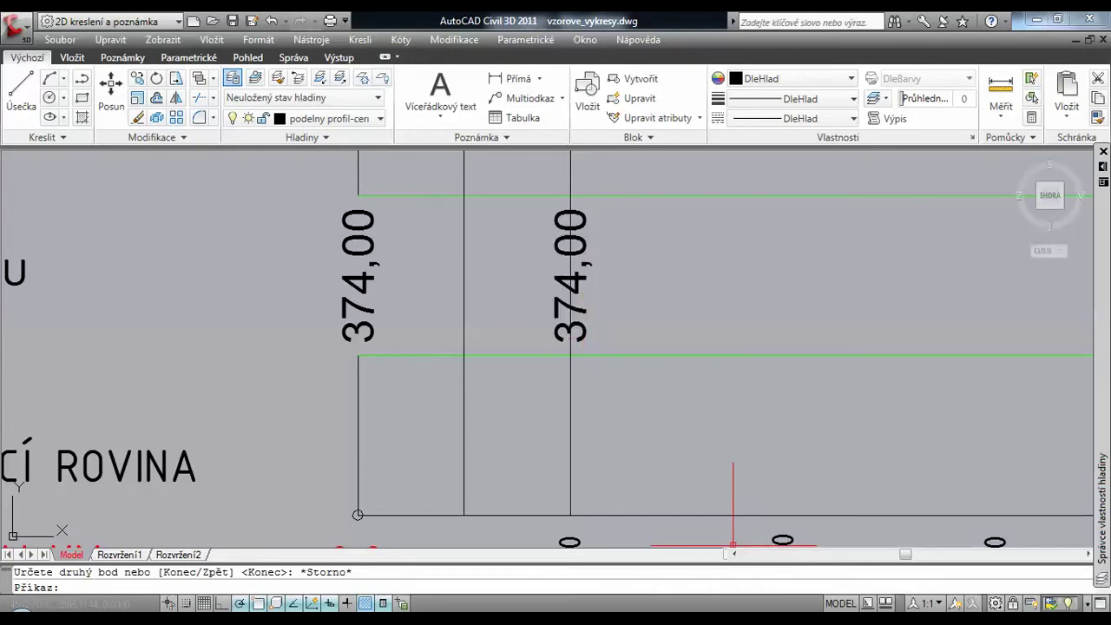
- Switch to the Excel workbook, check the interpolated elevation (kóta), and return to Civil 3D
key("alt+Tab")
left_click(152, 224)
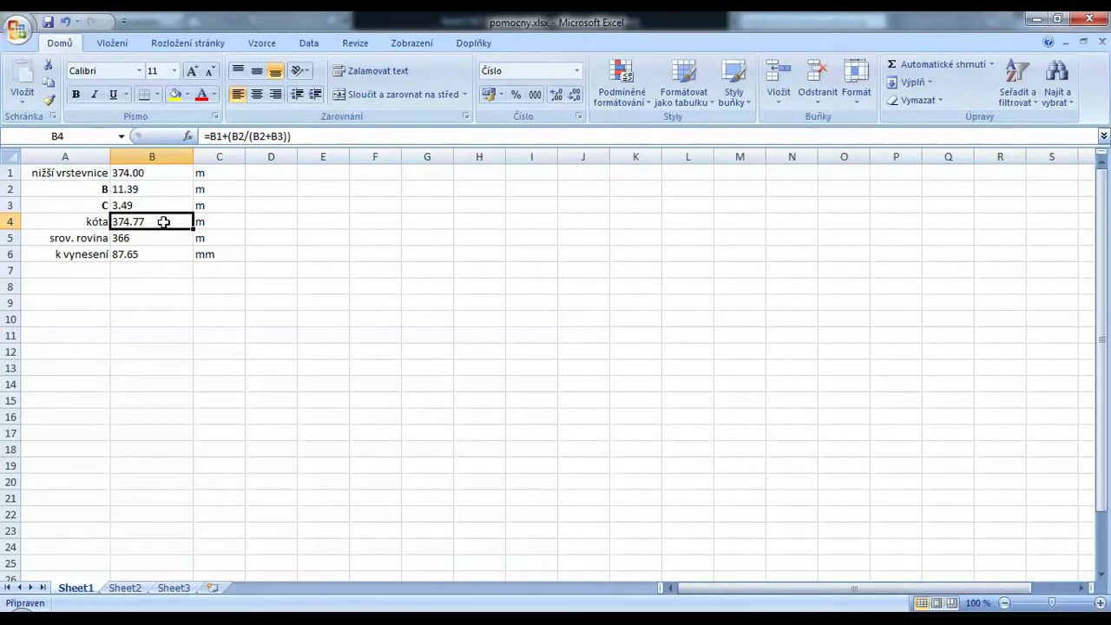
key("alt+Tab")
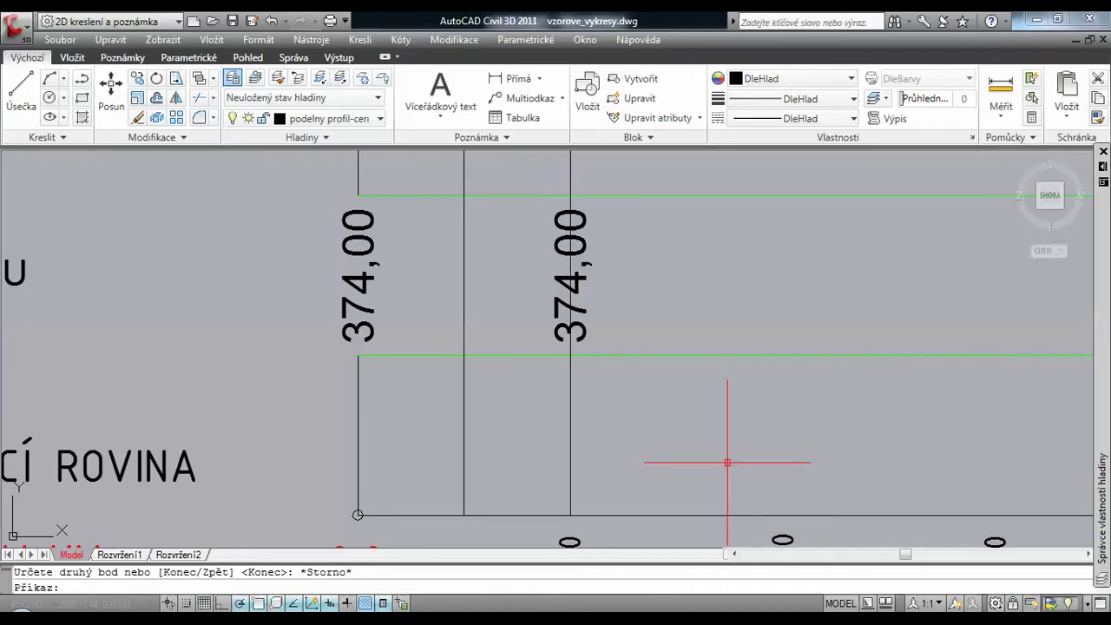
- Change the copied terrain elevation text at station 20,00 to 374,77
double_click(575, 280)
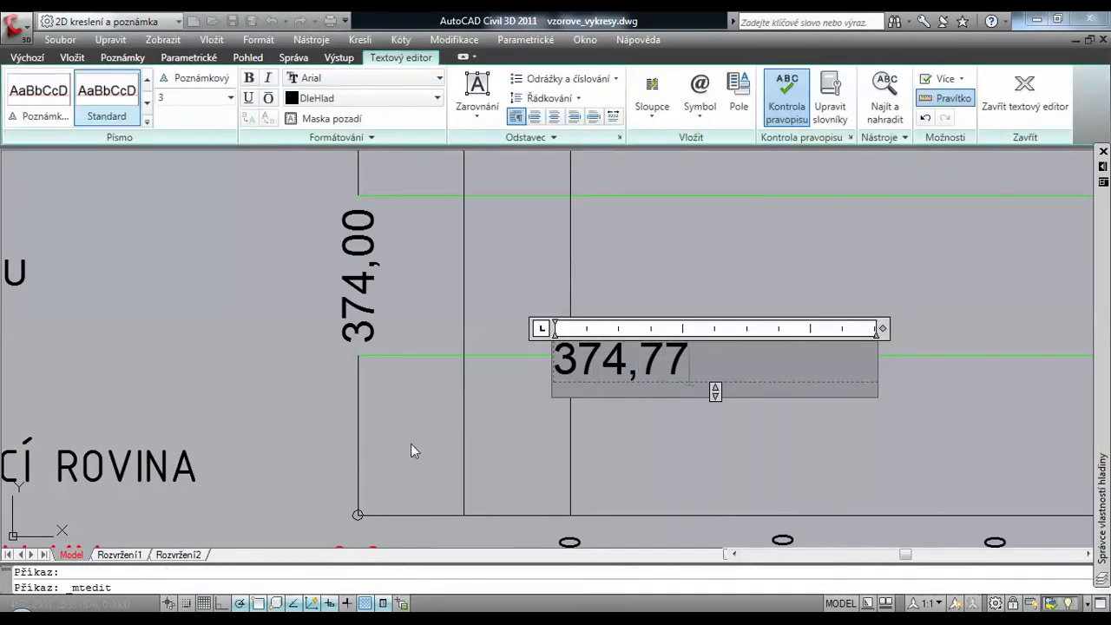
left_click(672, 429)
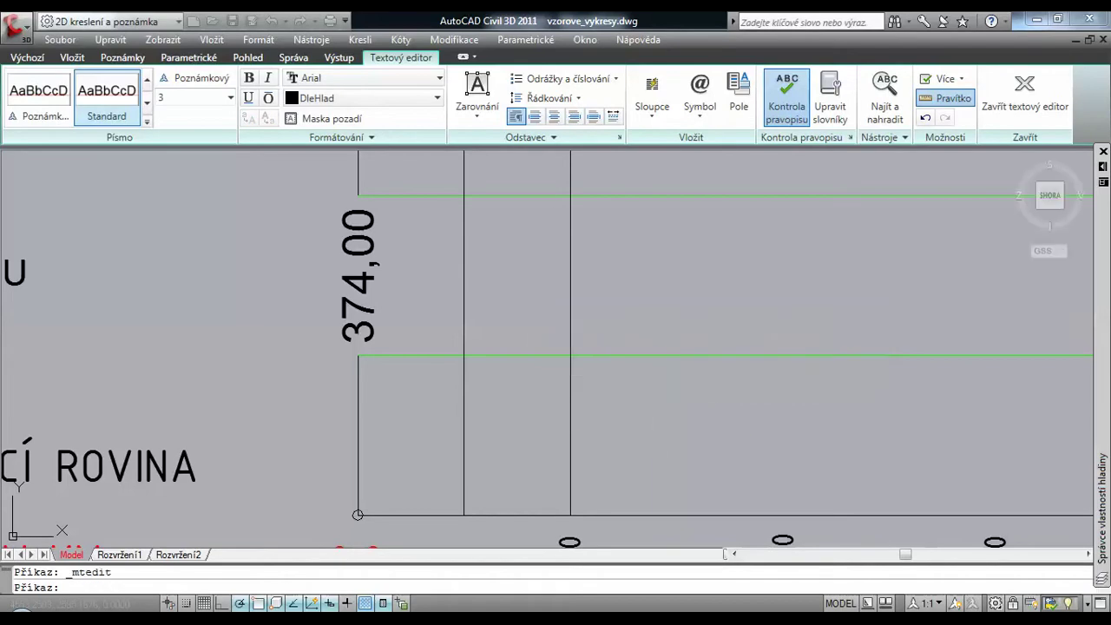
left_click(635, 420)
scroll(634, 421, "down", 10)
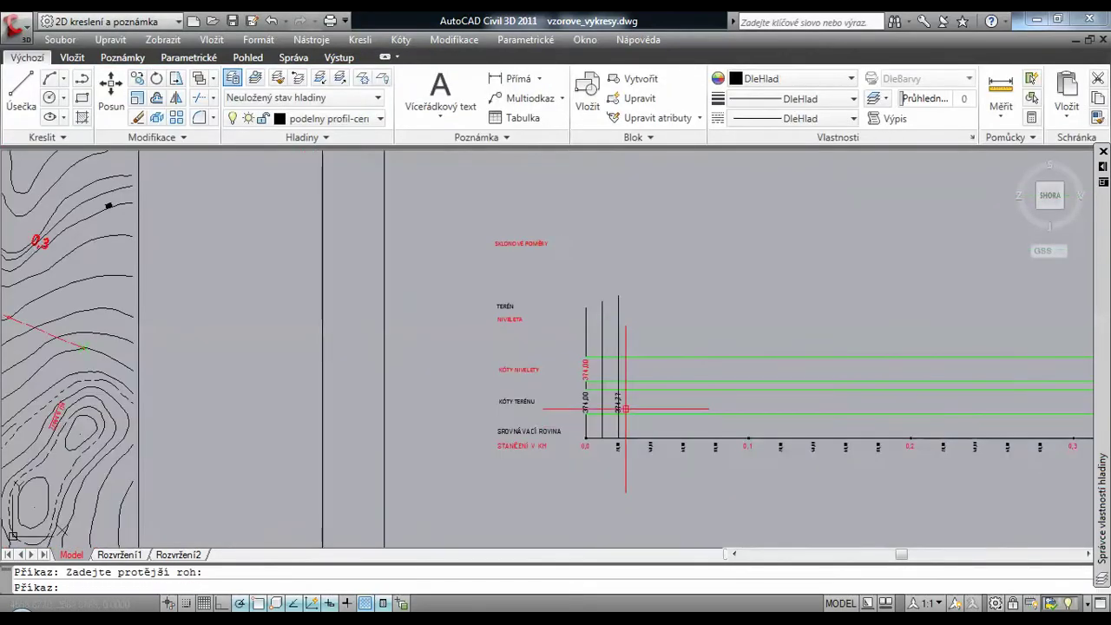
middle_click_drag(699, 342, 506, 334)
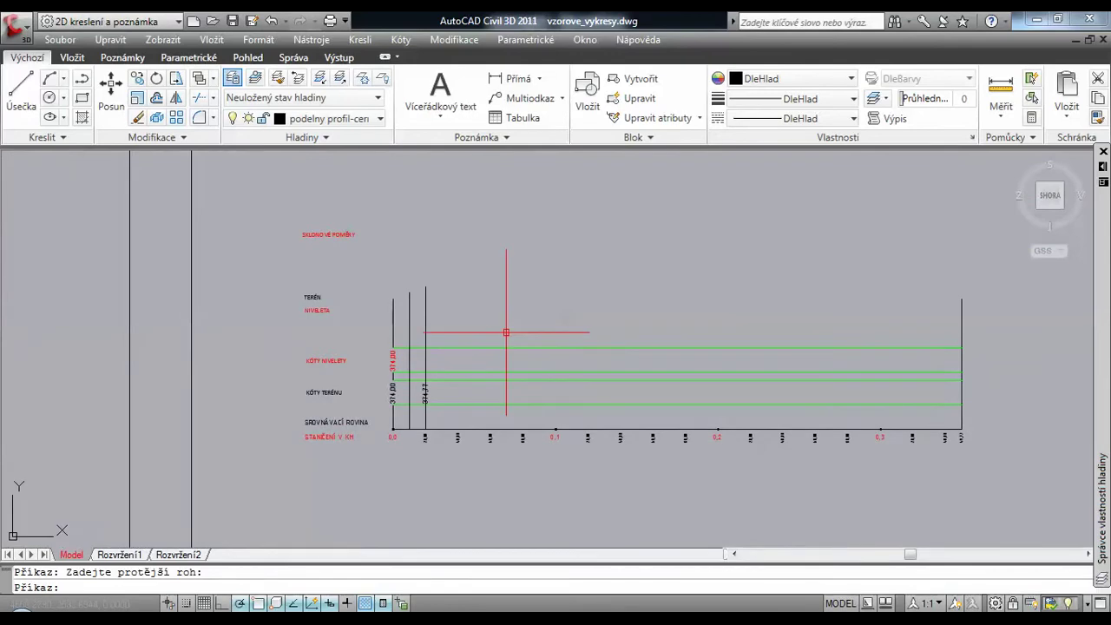
scroll(507, 333, "down", 4)
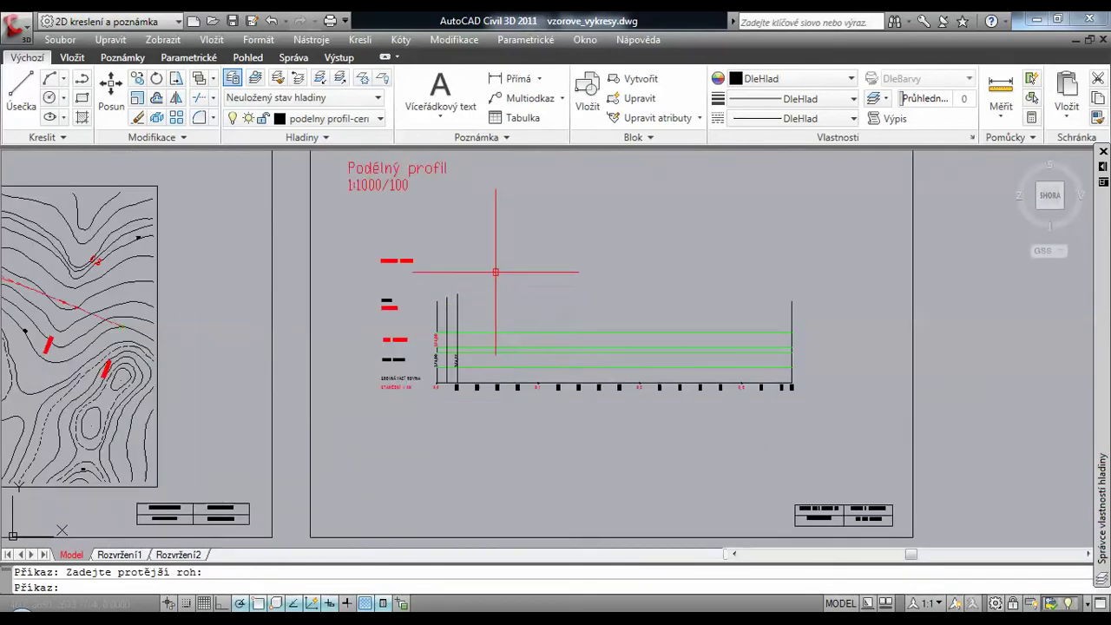
mouse_move(498, 268)
middle_mouse_down()
mouse_move(734, 315)
mouse_move(758, 299)
mouse_move(851, 294)
middle_mouse_up()
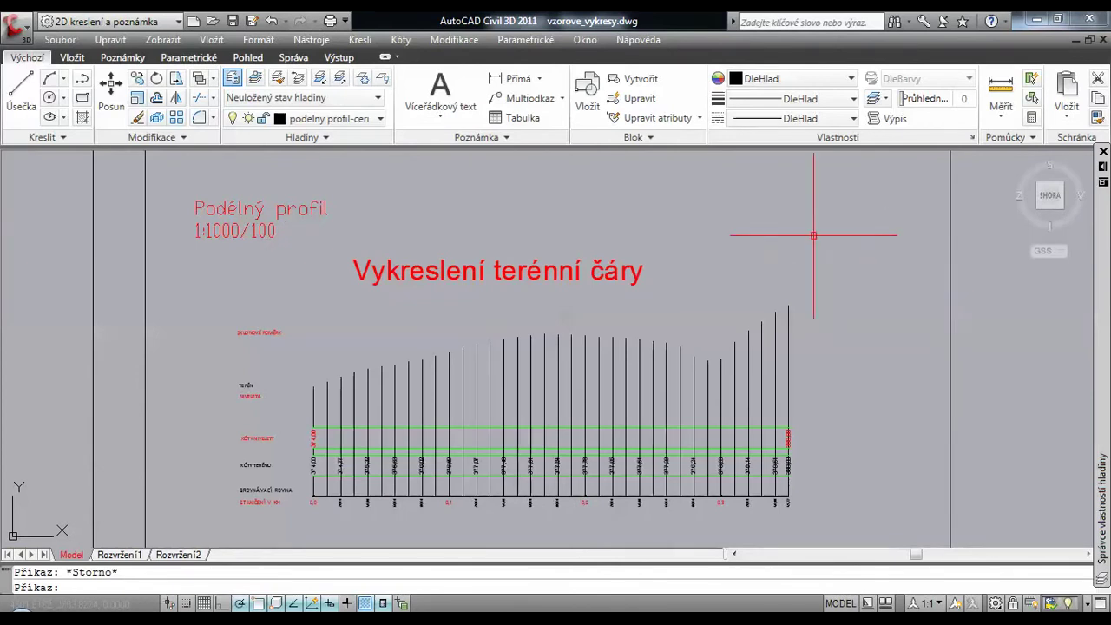
- Make PP-Teren the current layer and draw a polyline from station 0,0 through the tops of the profile's first fourteen verticals
left_click(380, 119)
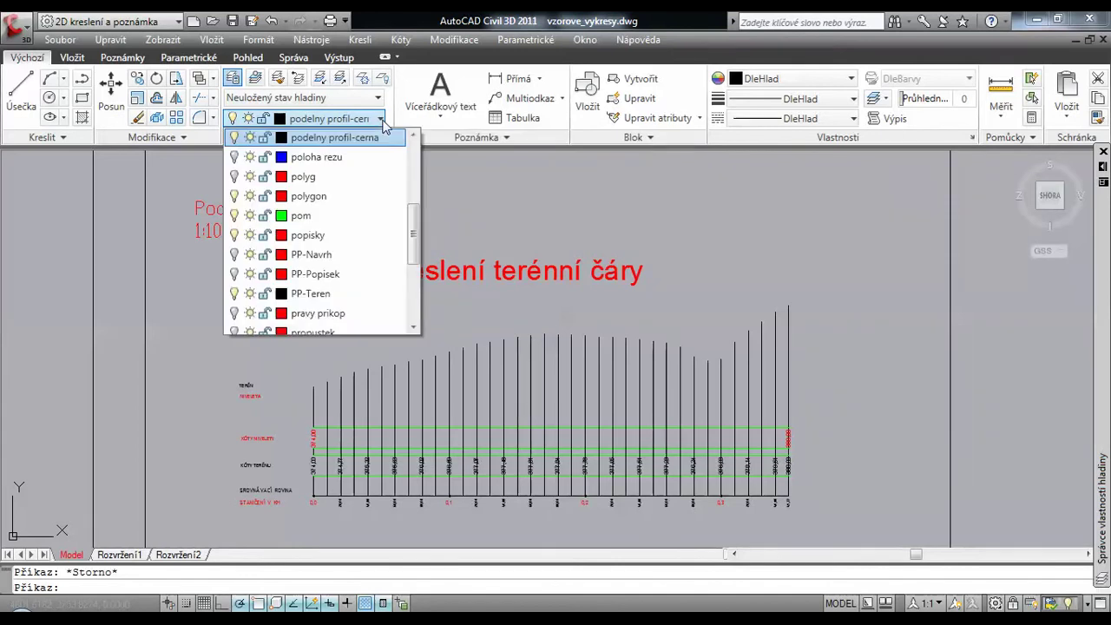
left_click(339, 294)
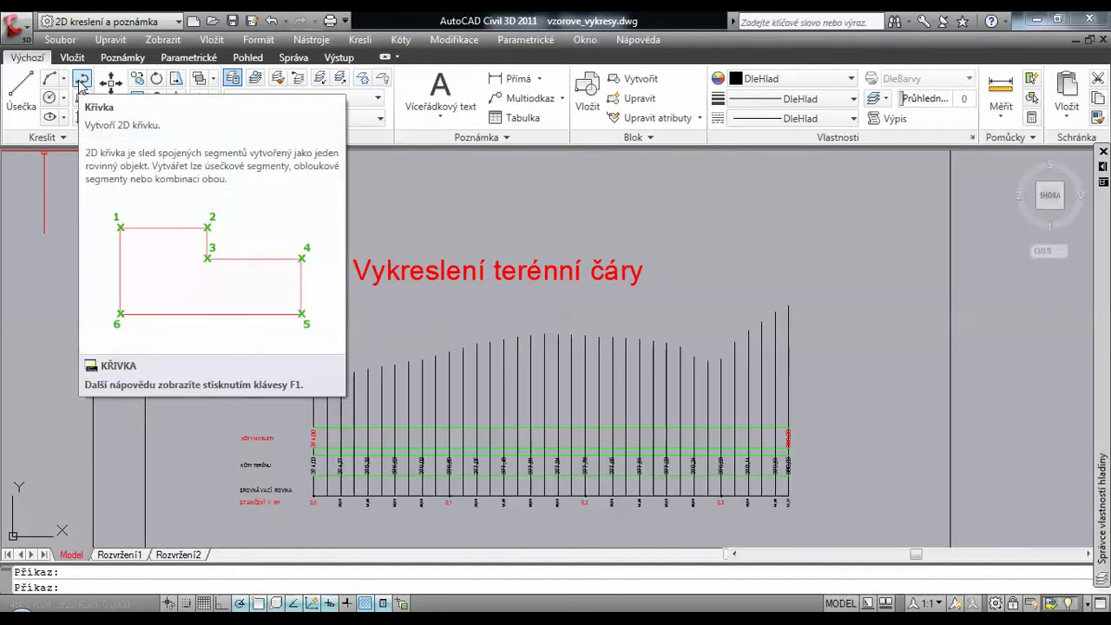
left_click(81, 80)
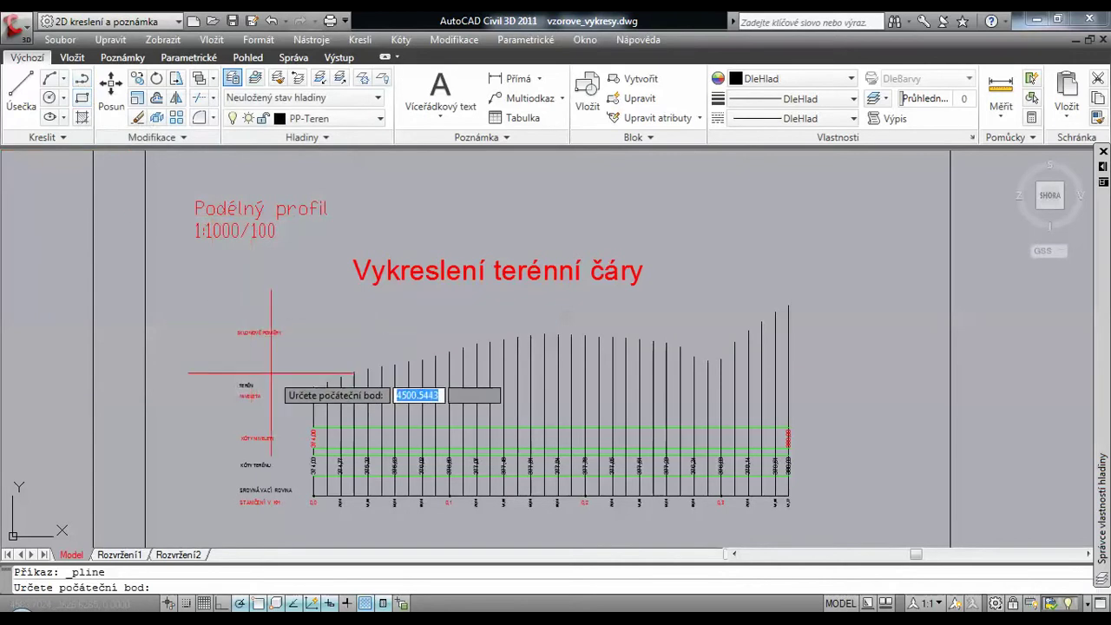
scroll(304, 403, "up", 3)
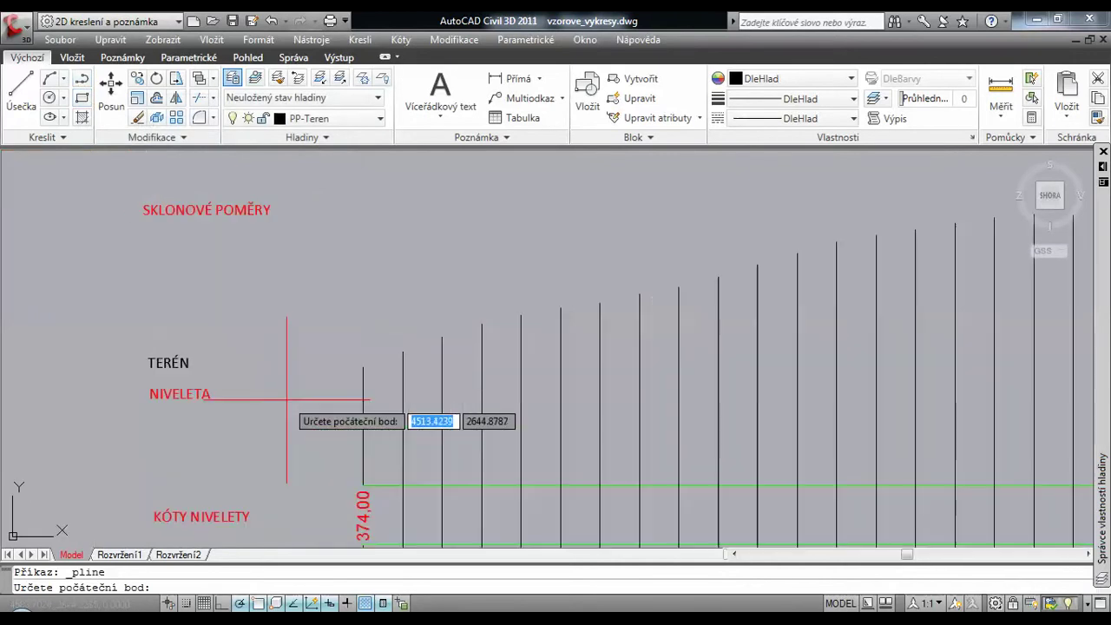
left_click(363, 368)
left_click(442, 337)
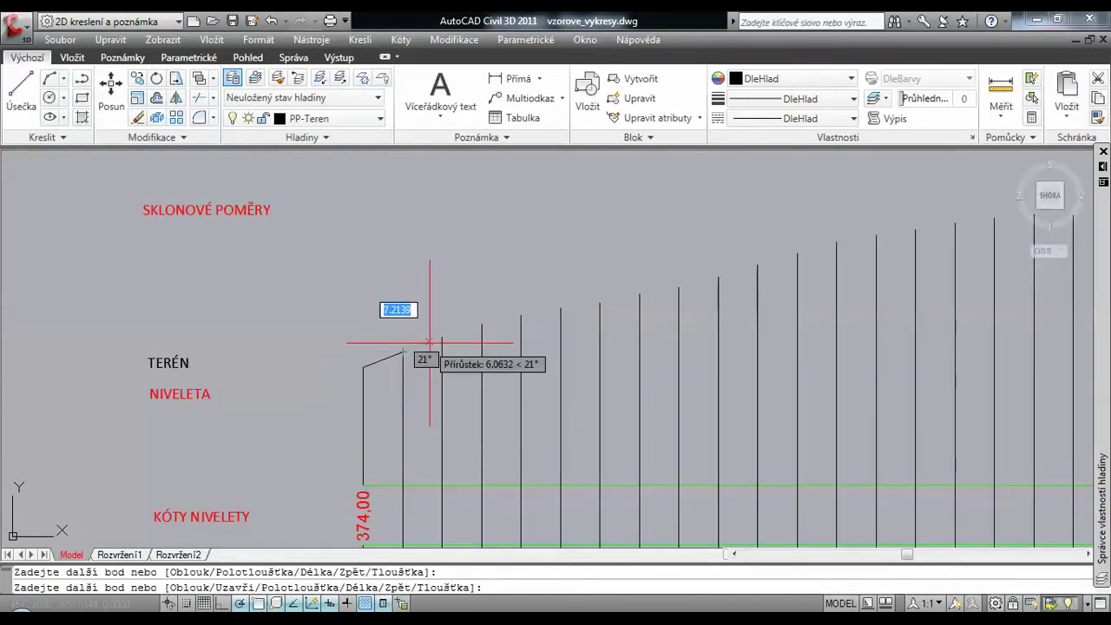
left_click(482, 324)
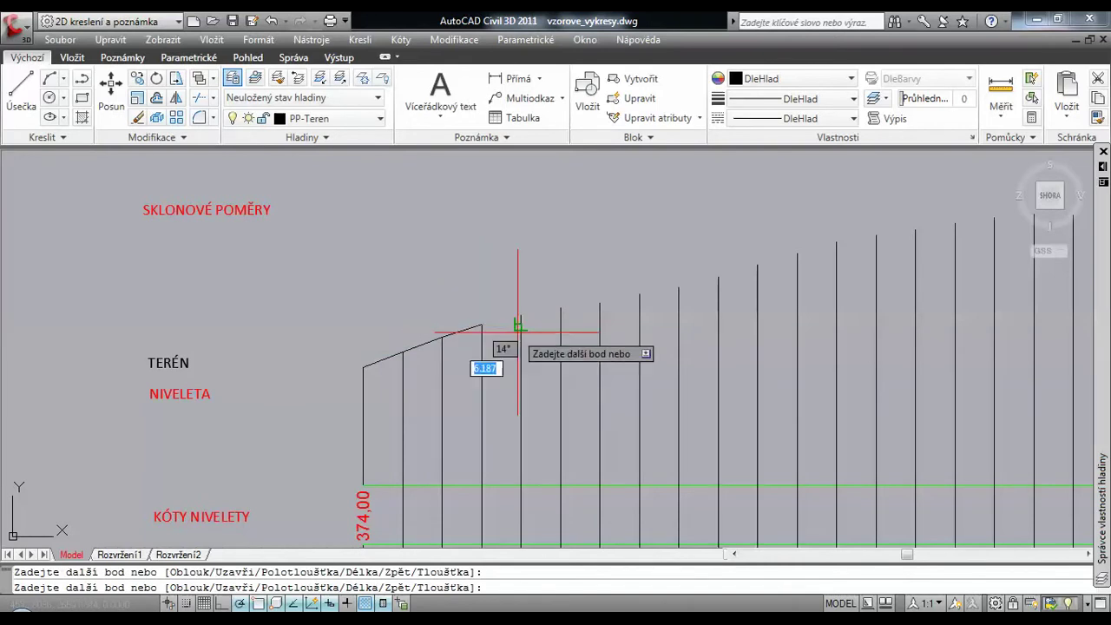
left_click(520, 317)
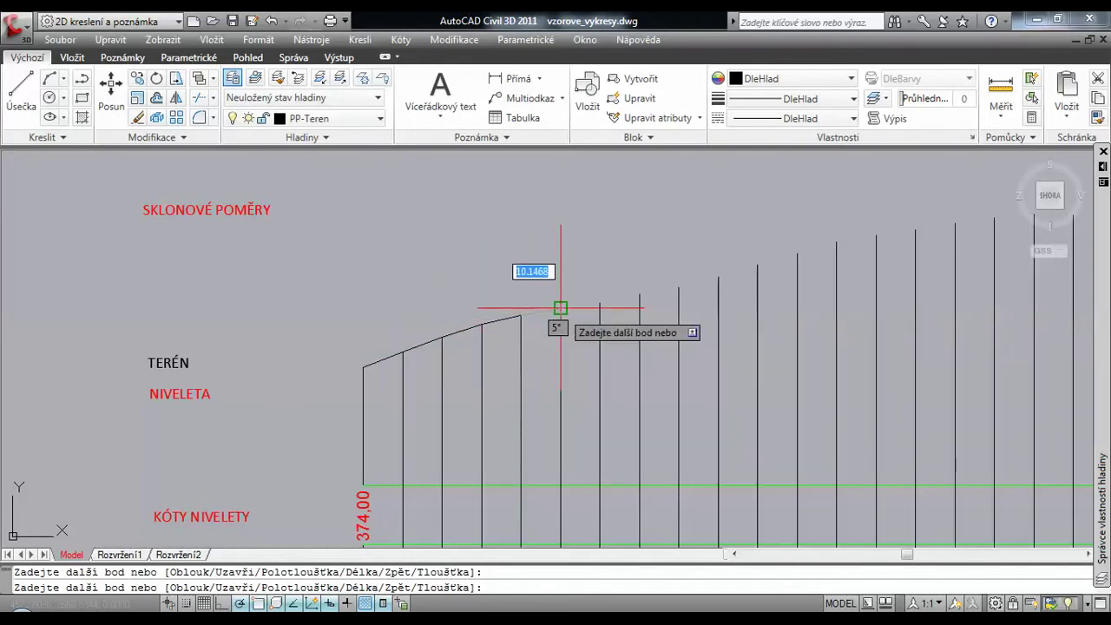
left_click(561, 308)
left_click(600, 306)
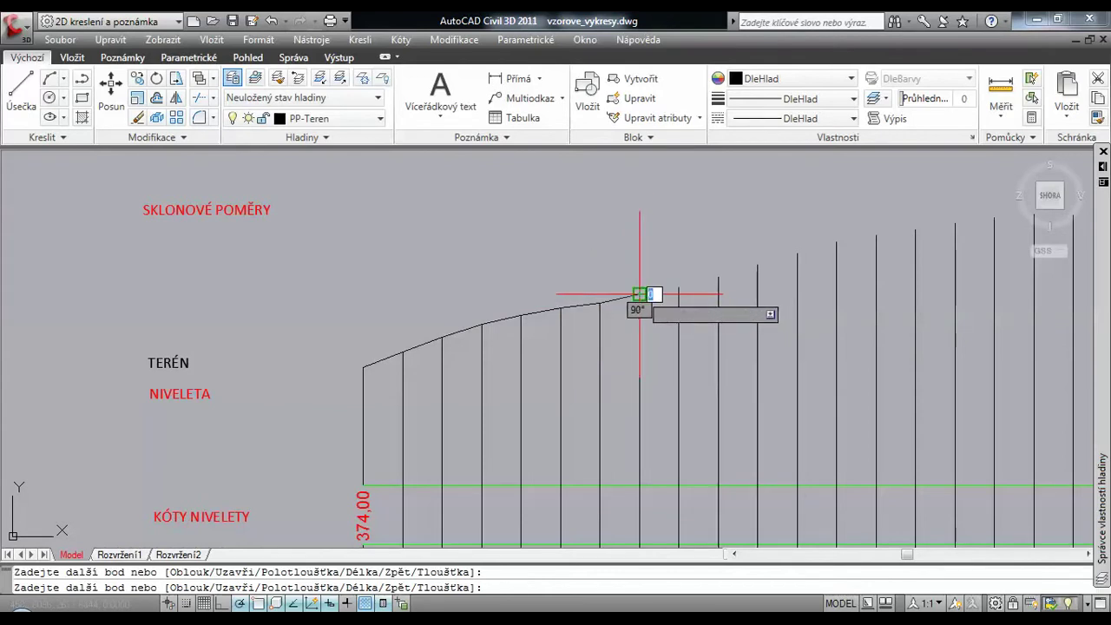
left_click(640, 296)
left_click(679, 286)
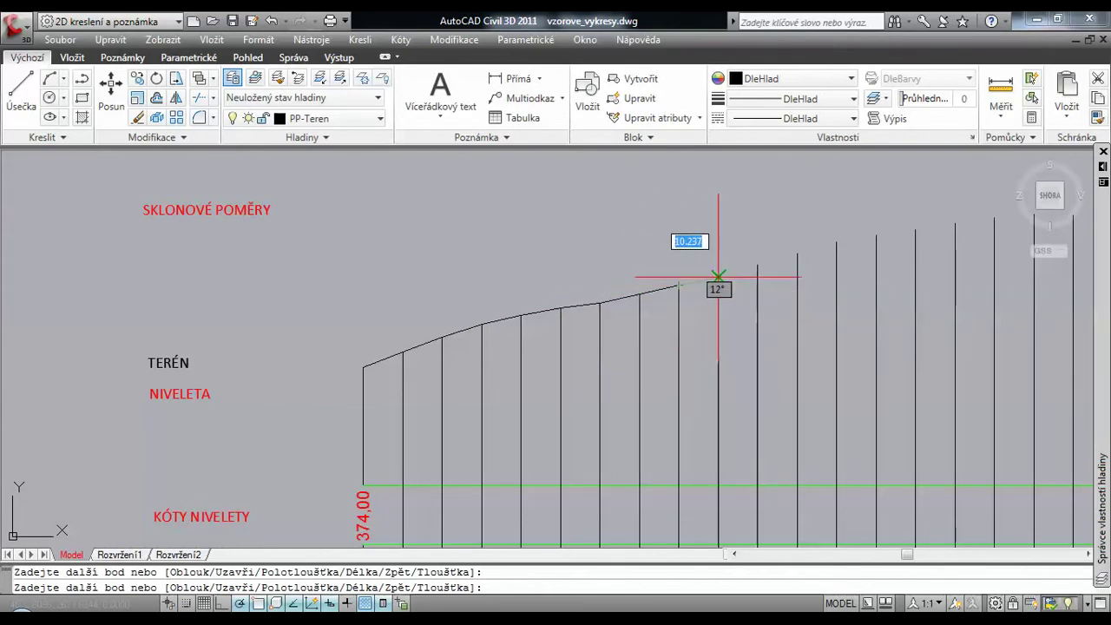
left_click(718, 278)
left_click(757, 266)
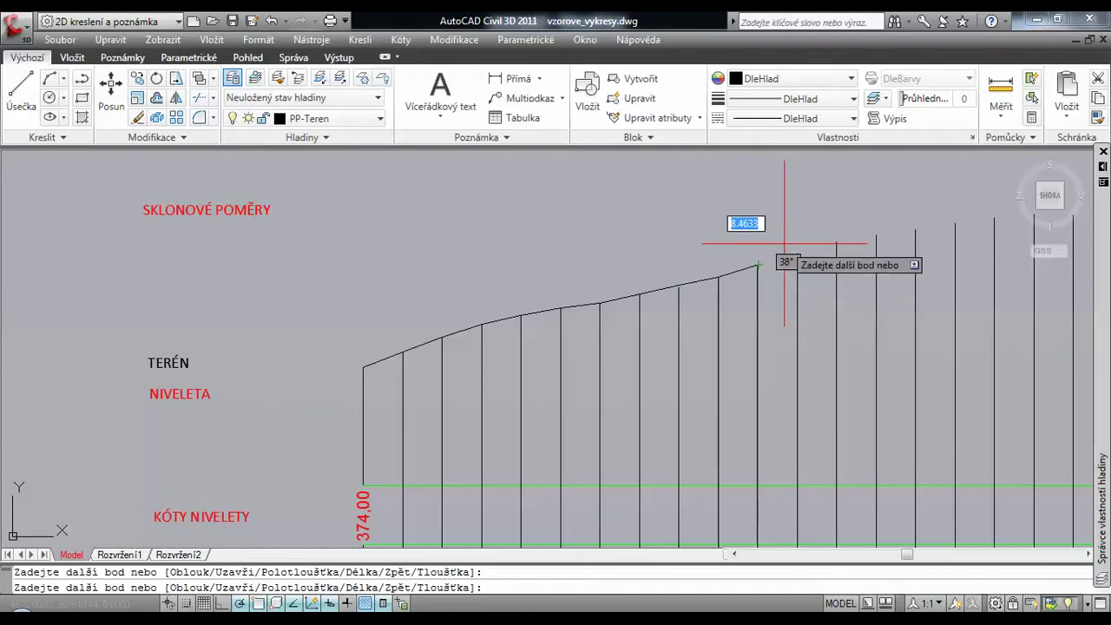
left_click(797, 255)
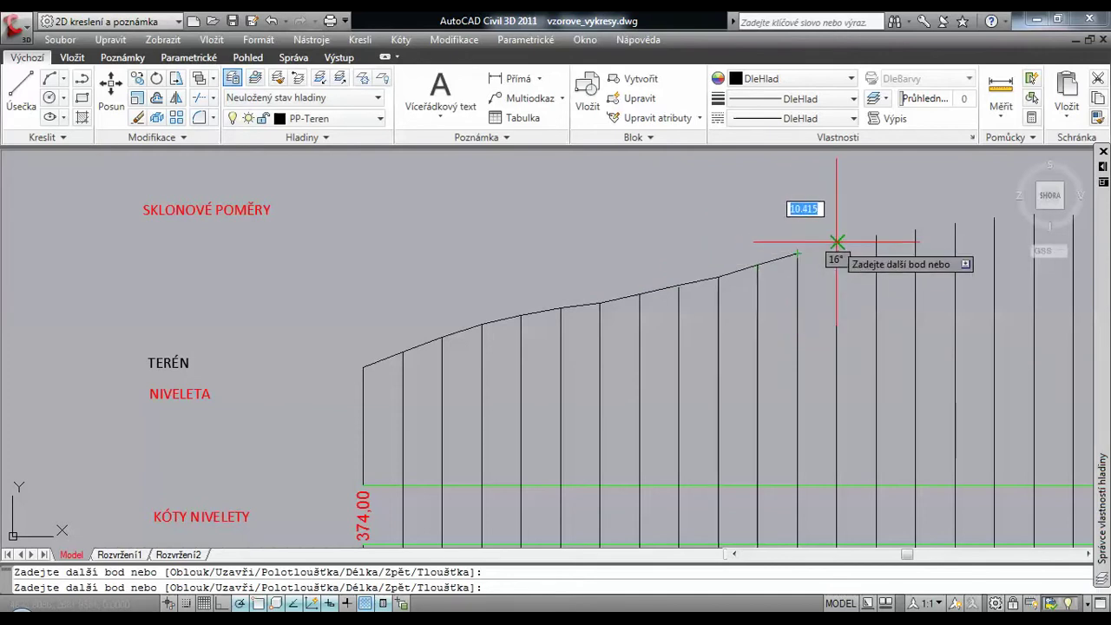
left_click(837, 241)
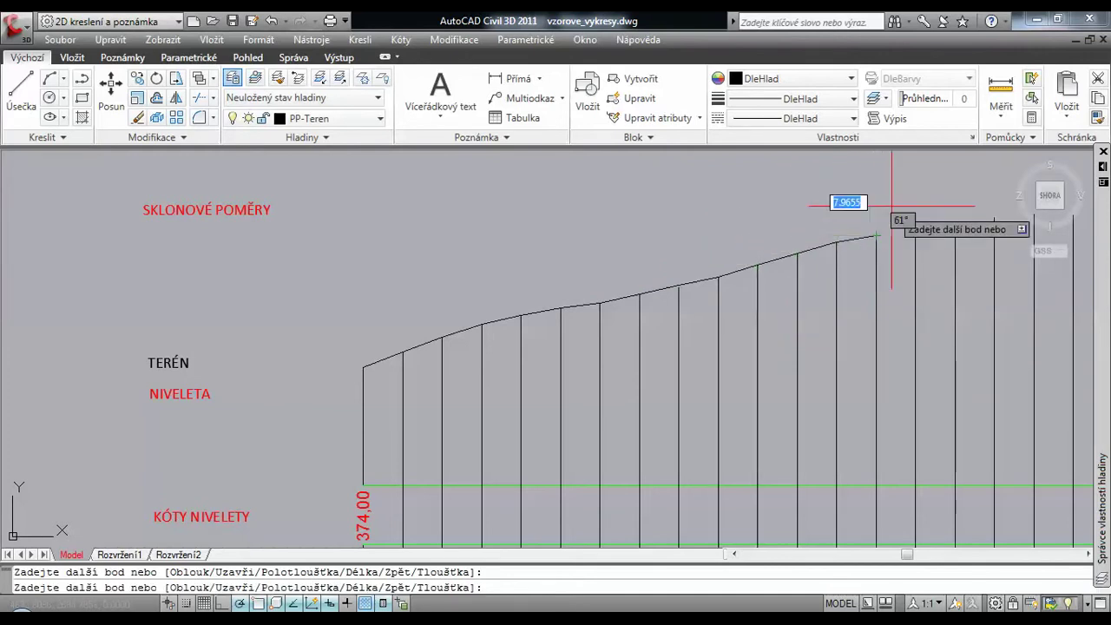
- Continue the terrain polyline through the tops of all remaining verticals to the end of the profile and finish it
mouse_move(849, 190)
middle_mouse_down()
mouse_move(502, 256)
mouse_move(295, 270)
middle_mouse_up()
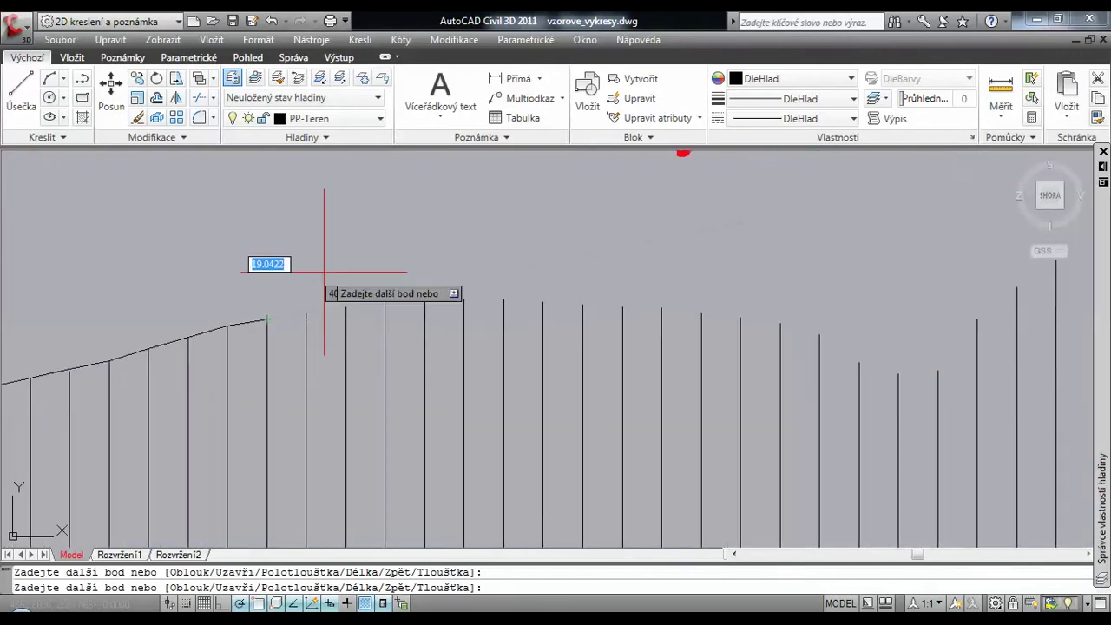
left_click(306, 312)
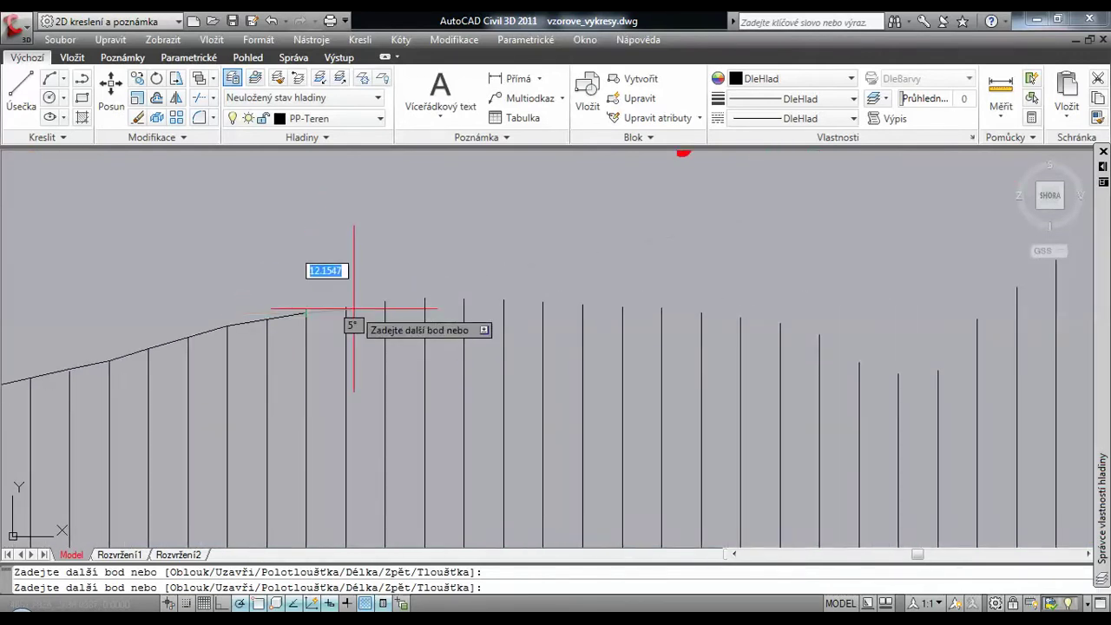
left_click(346, 306)
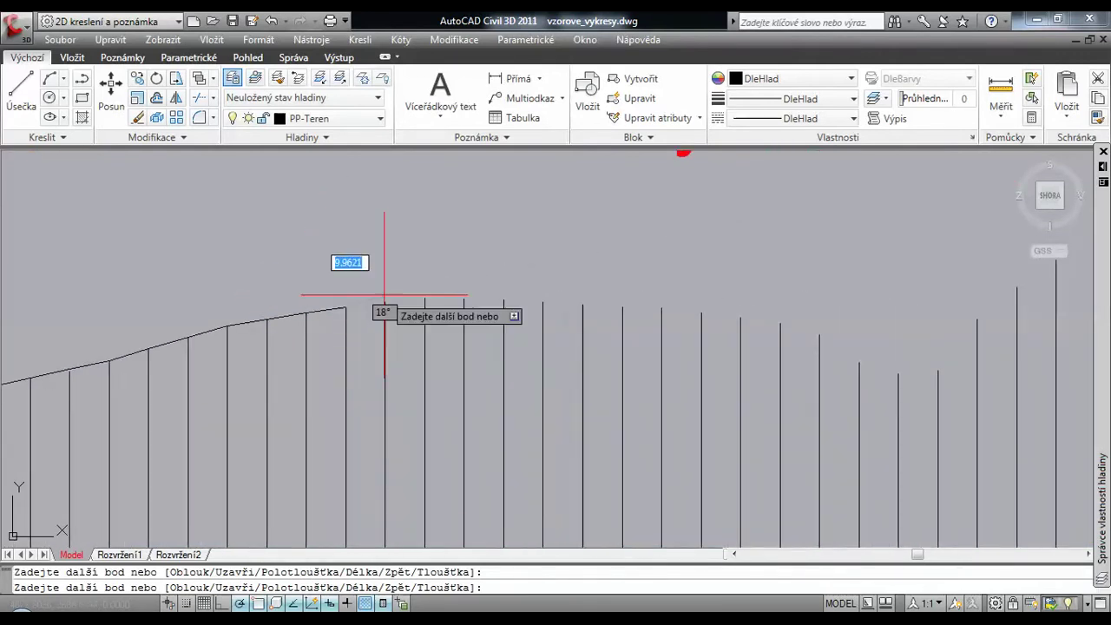
left_click(384, 301)
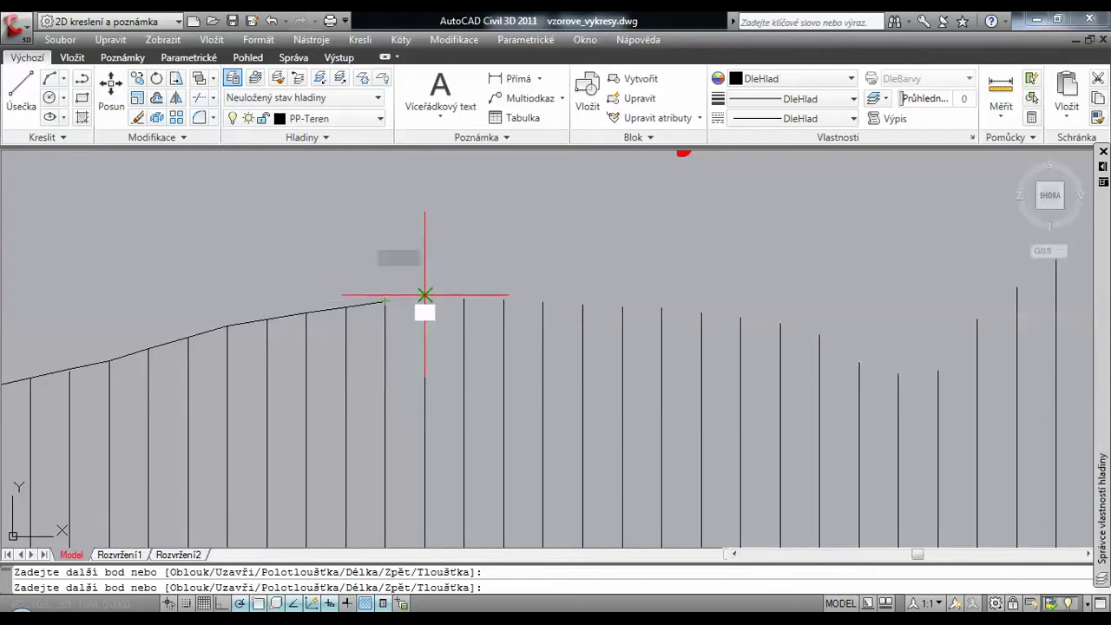
left_click(424, 298)
left_click(464, 296)
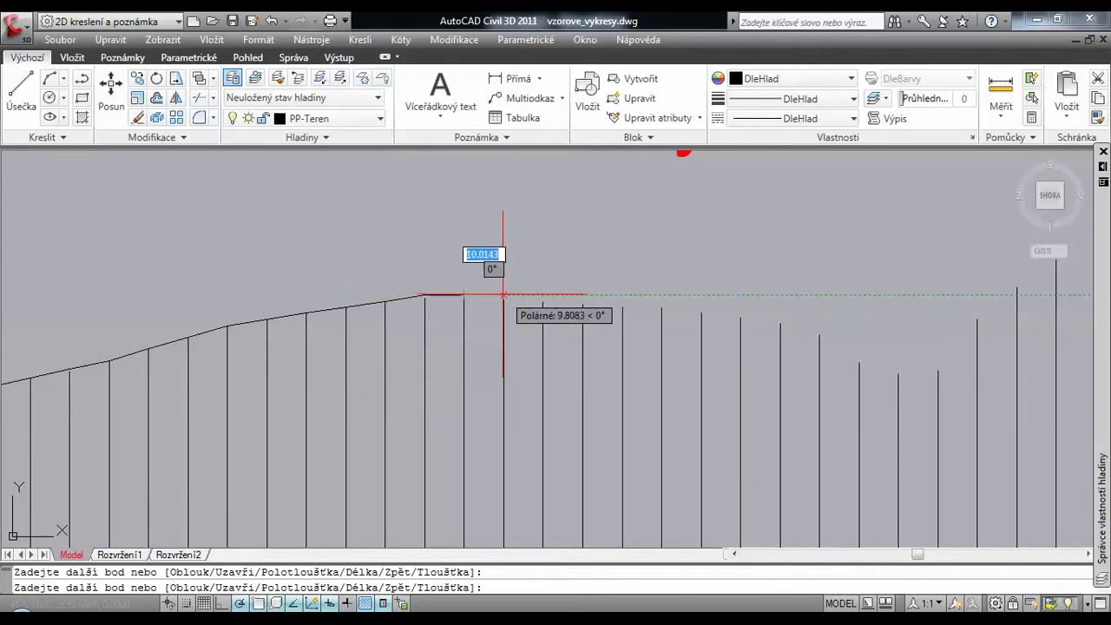
left_click(503, 300)
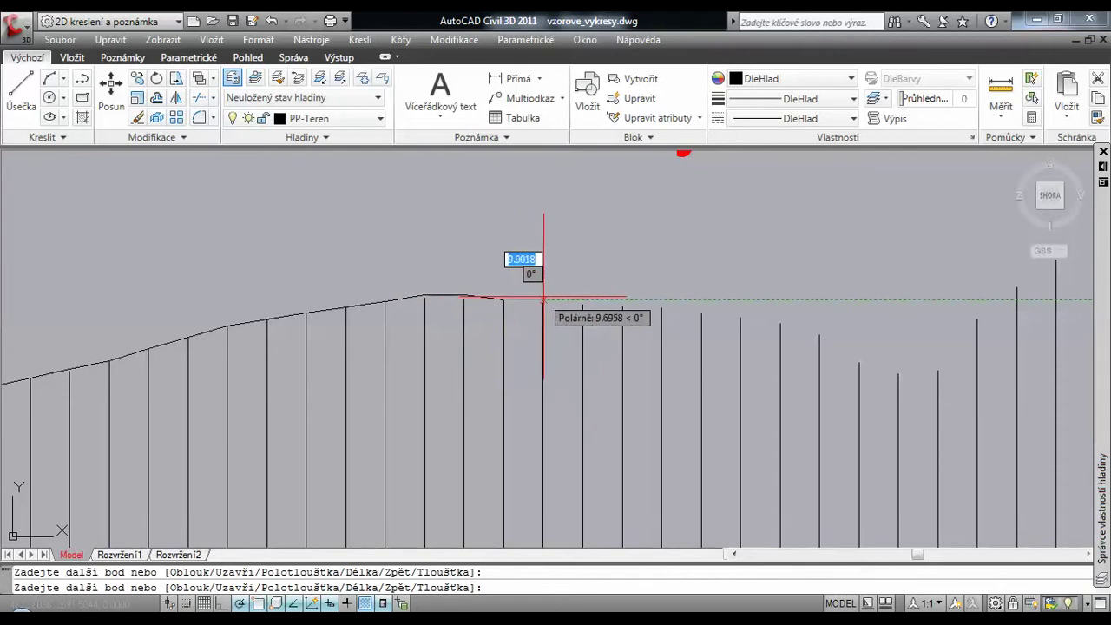
left_click(543, 302)
left_click(582, 306)
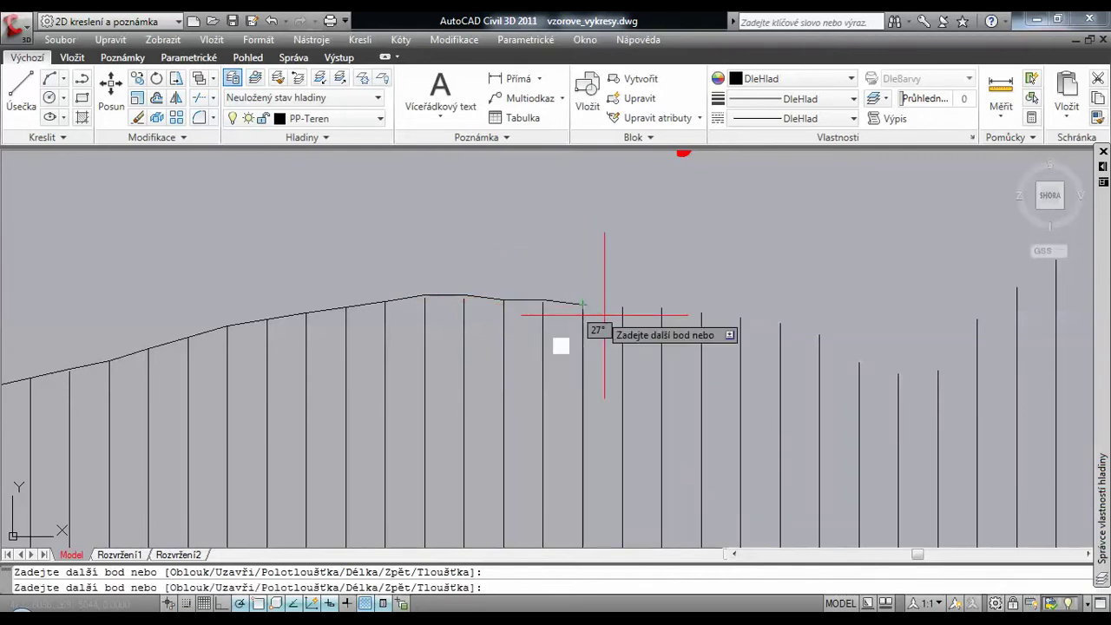
left_click(621, 308)
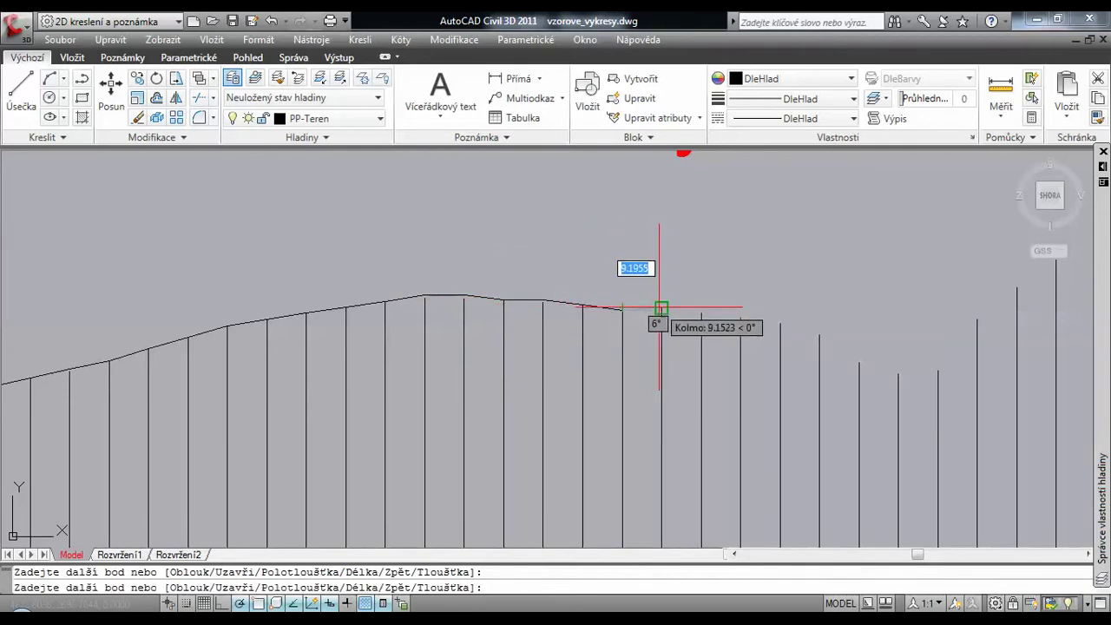
left_click(661, 308)
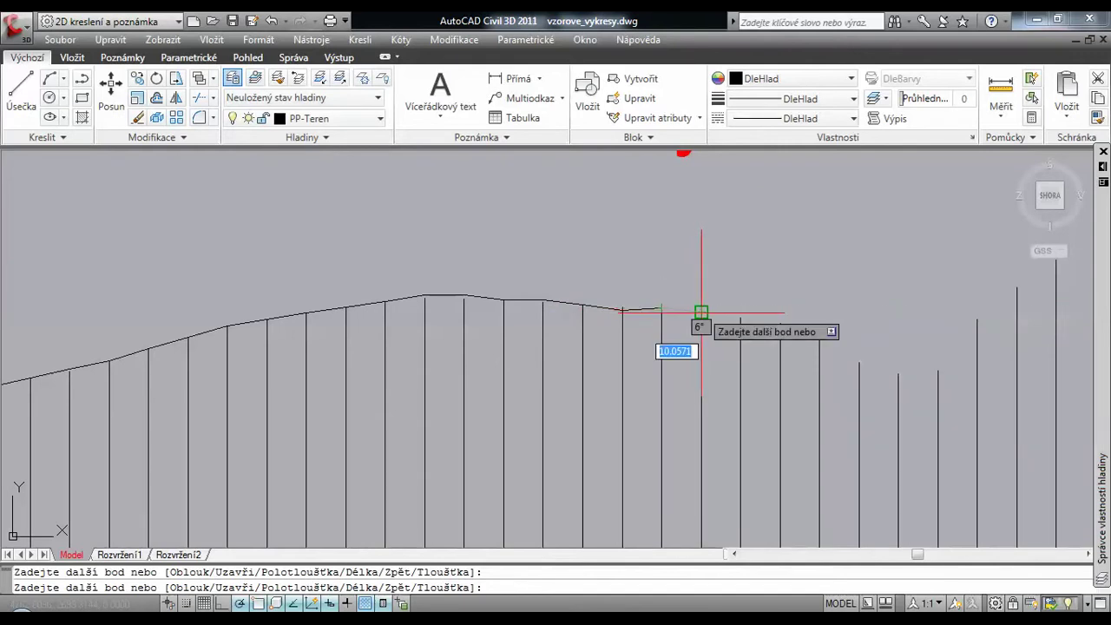
left_click(702, 312)
left_click(741, 319)
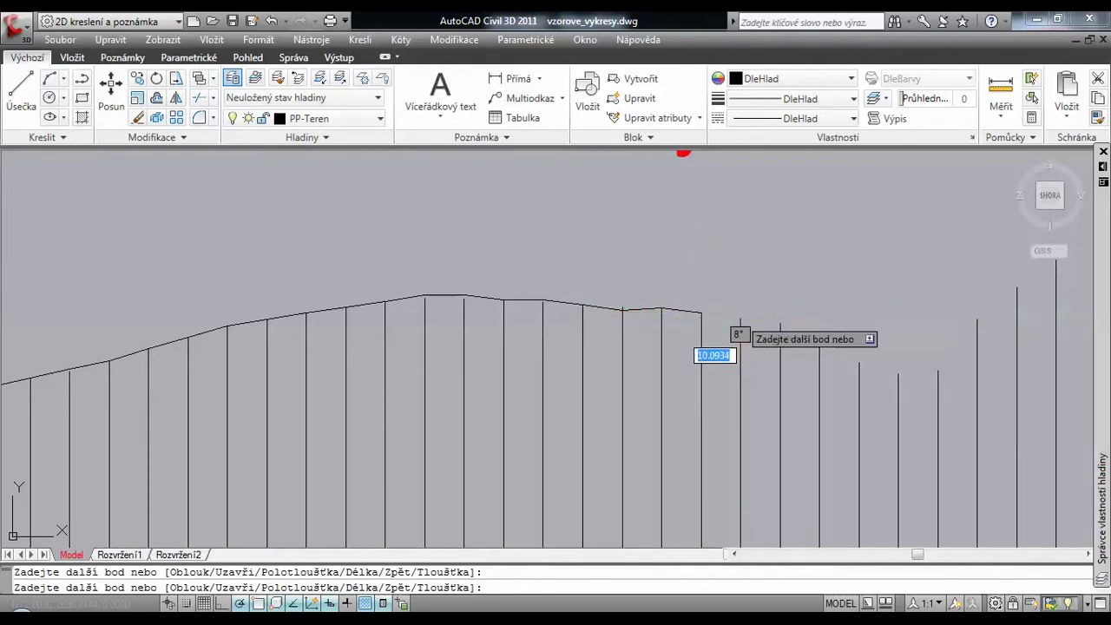
left_click(780, 322)
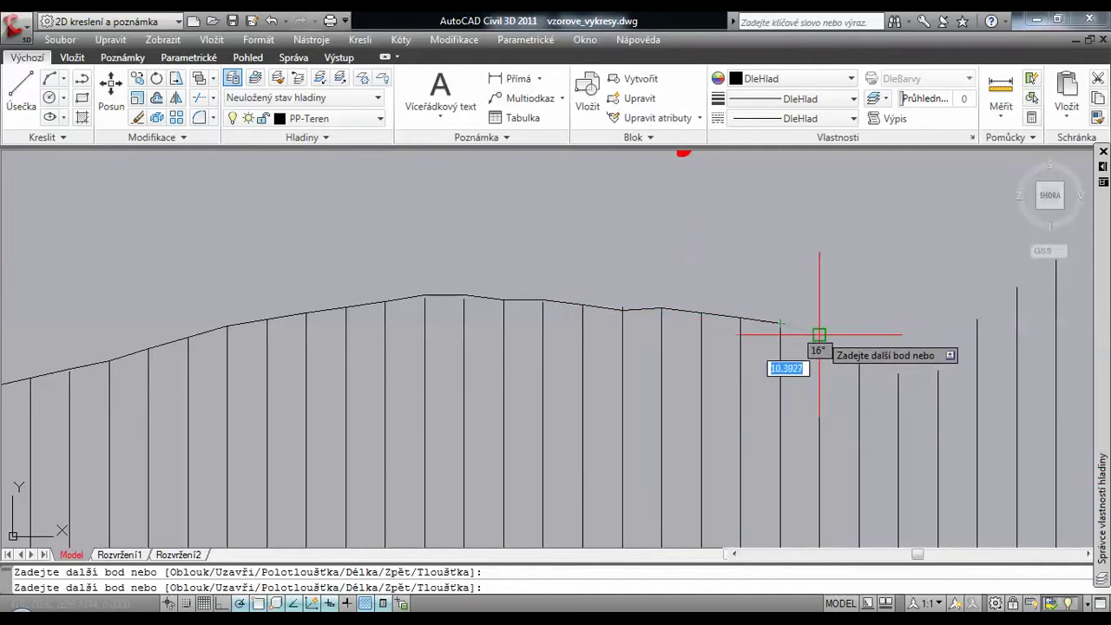
left_click(819, 333)
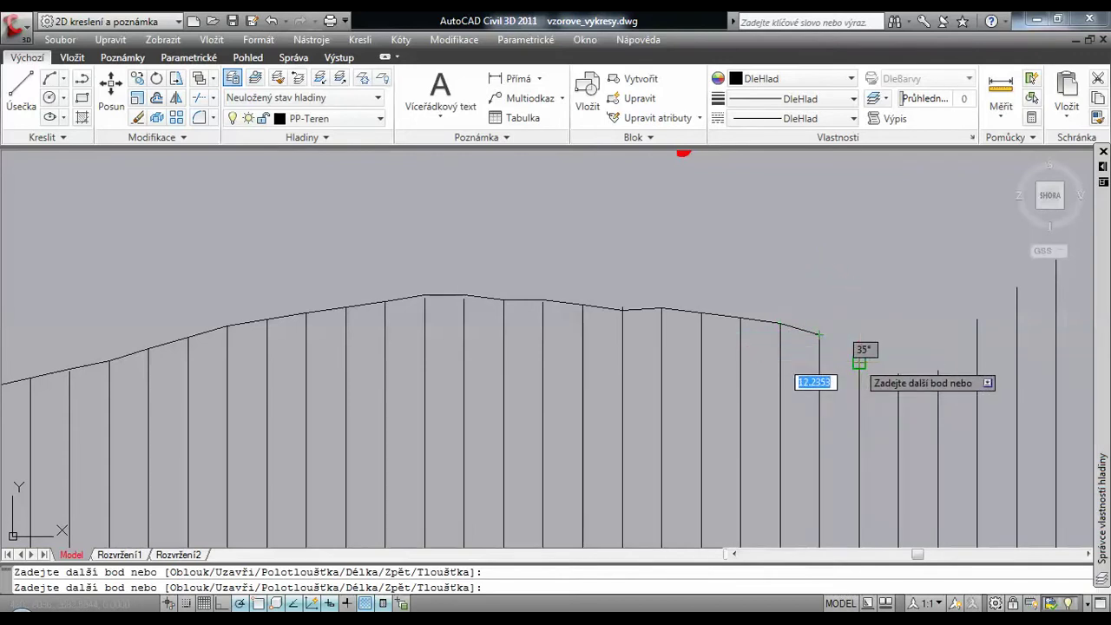
left_click(859, 362)
left_click(897, 375)
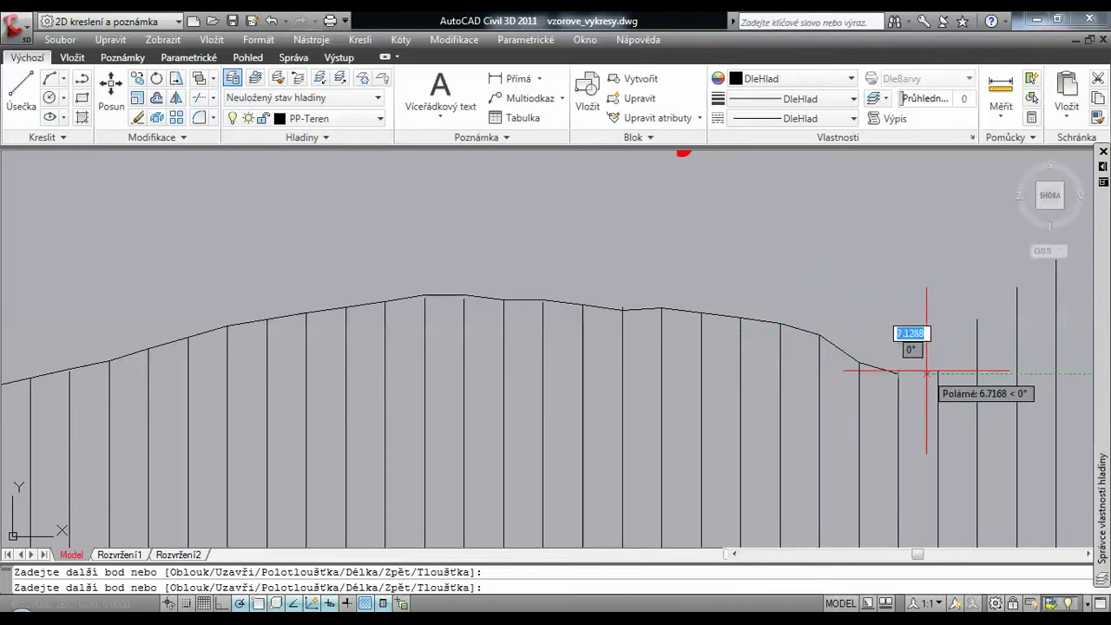
left_click(938, 371)
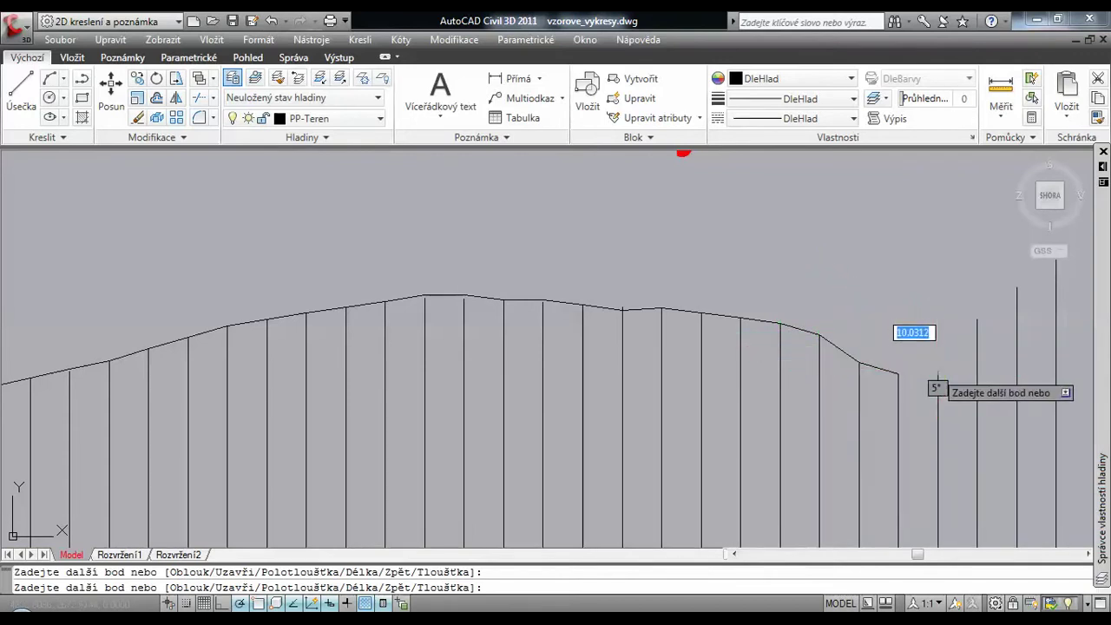
left_click(975, 323)
middle_click_drag(992, 216, 649, 340)
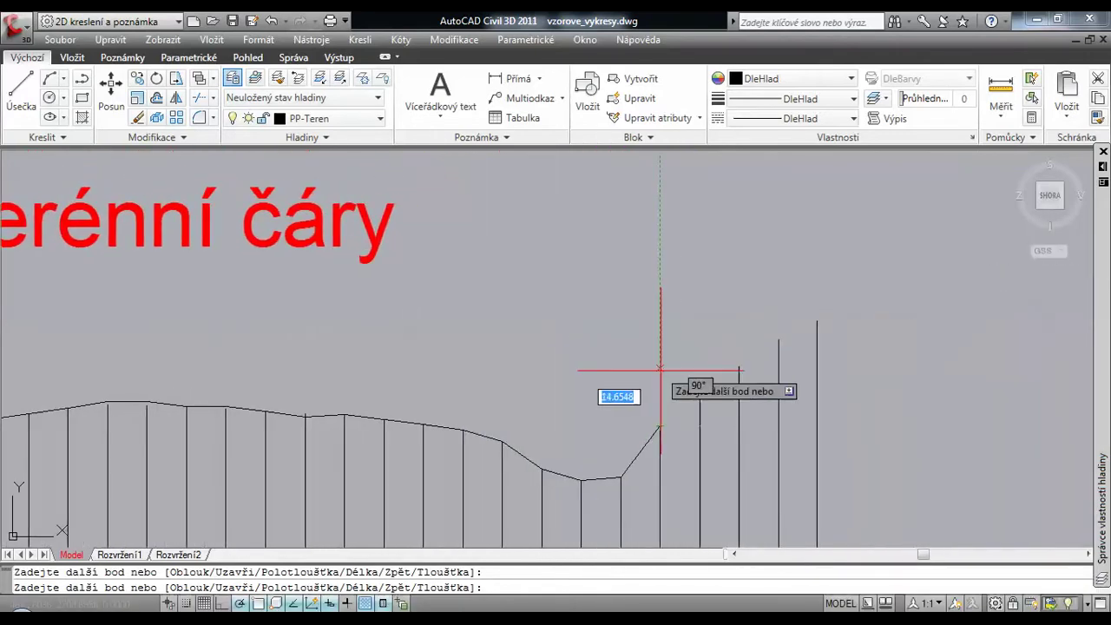
left_click(699, 394)
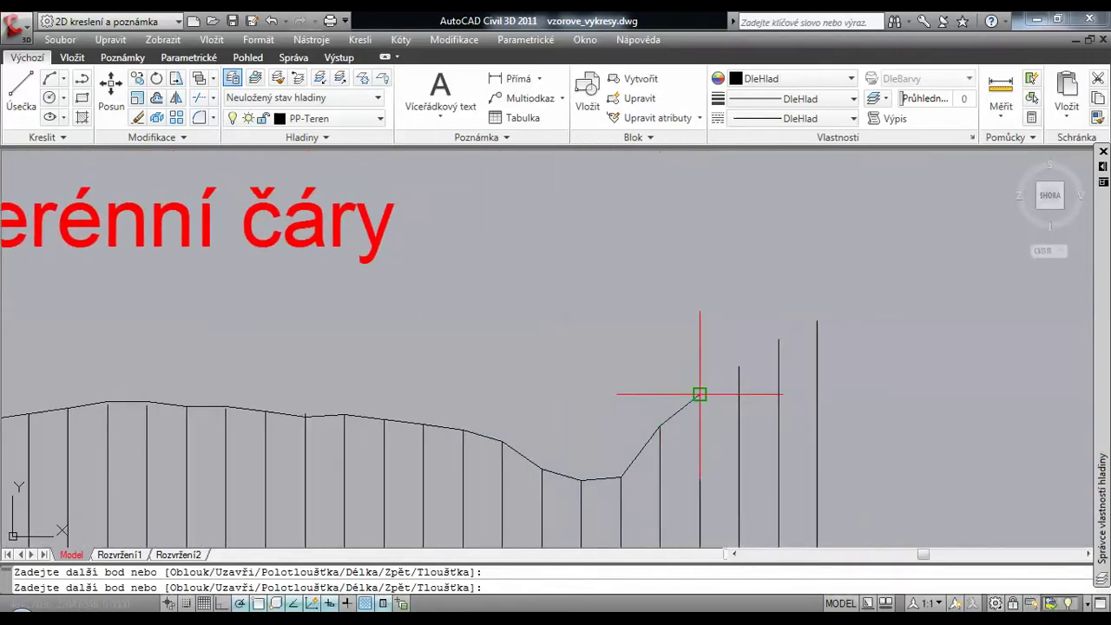
left_click(739, 368)
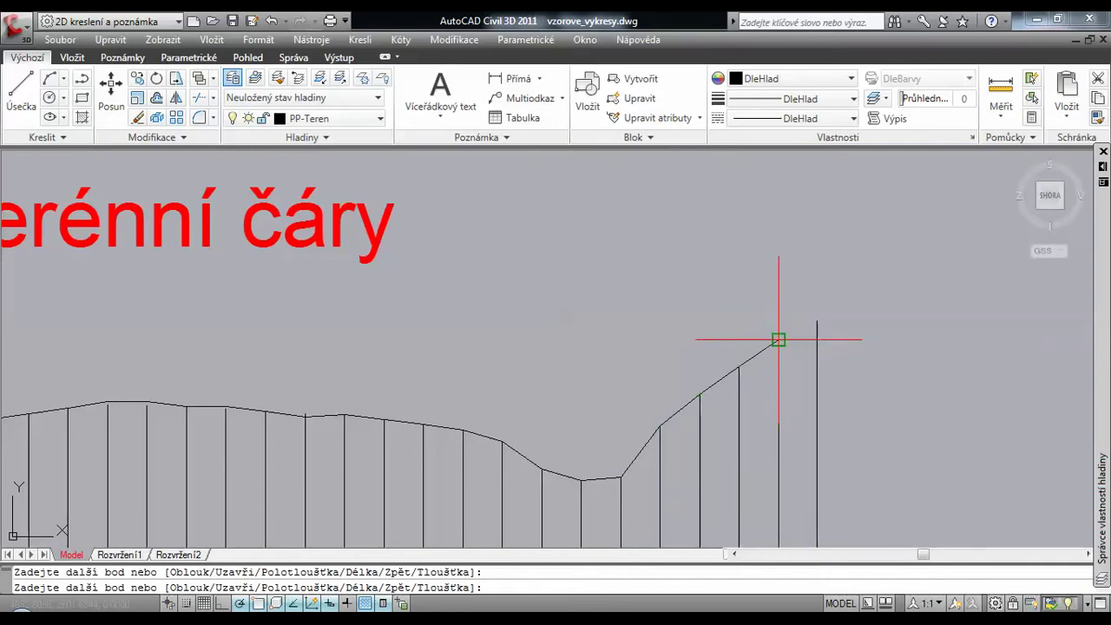
left_click(779, 340)
left_click(816, 323)
right_click(816, 295)
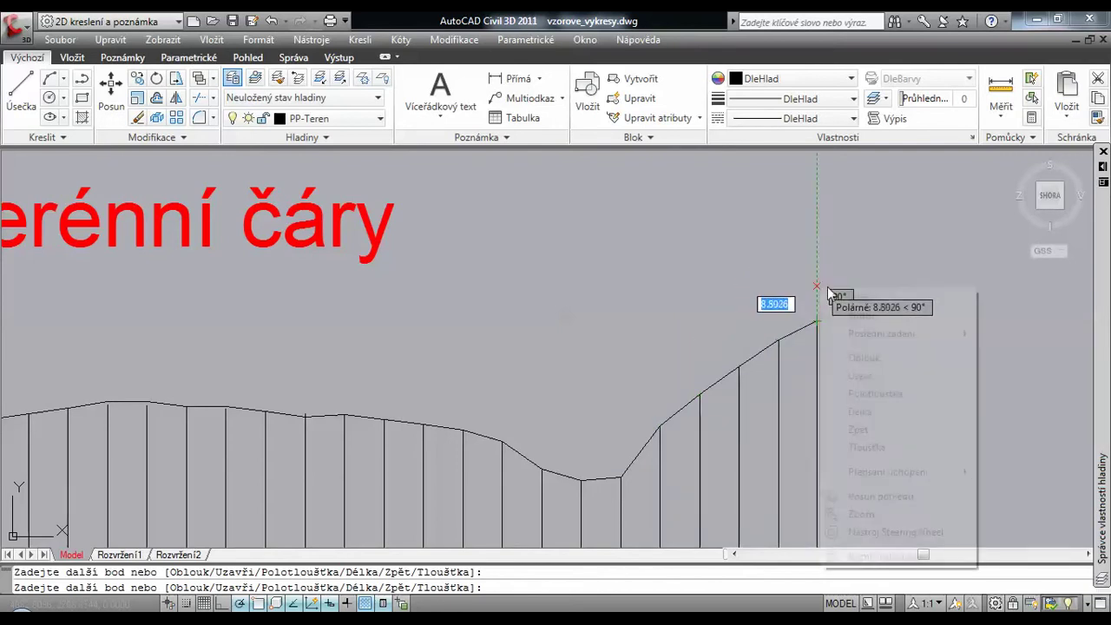
left_click(849, 312)
- Select the finished terrain polyline and review its course over the whole longitudinal profile
left_click(809, 327)
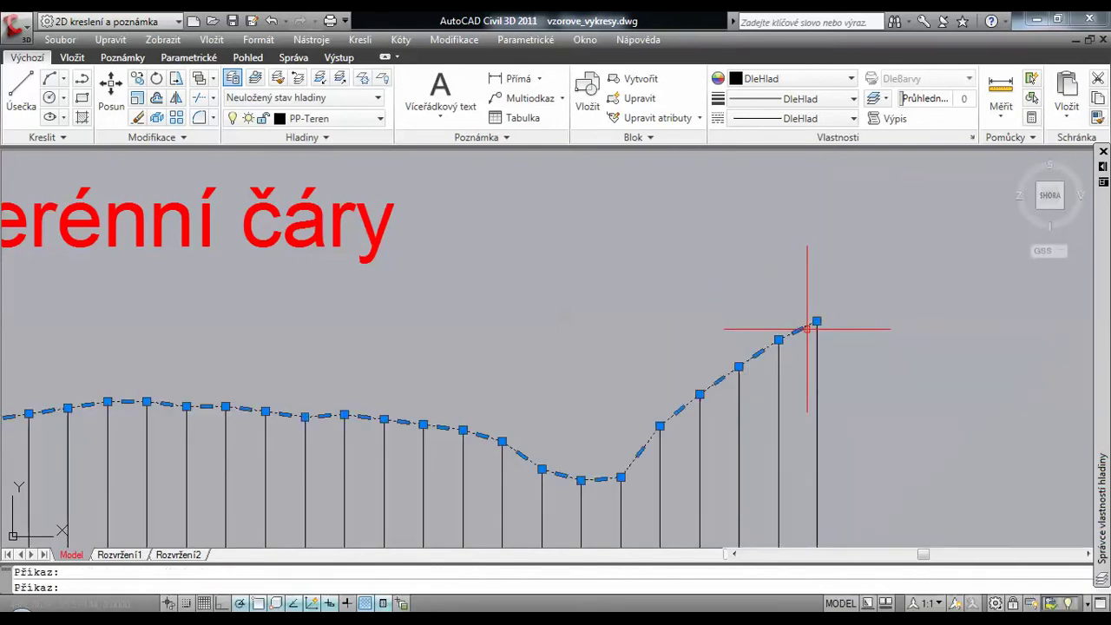
scroll(738, 278, "down", 4)
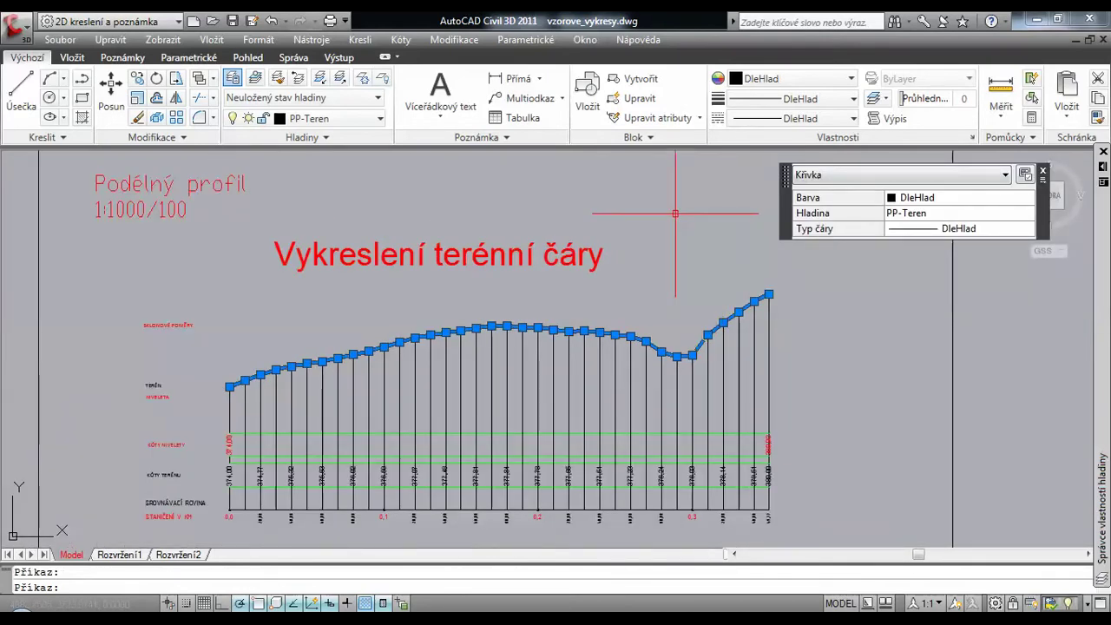
key("Escape")
- Stretch the terrain polyline's dipped vertex at station 220 up to the top endpoint of its vertical
scroll(759, 310, "up", 5)
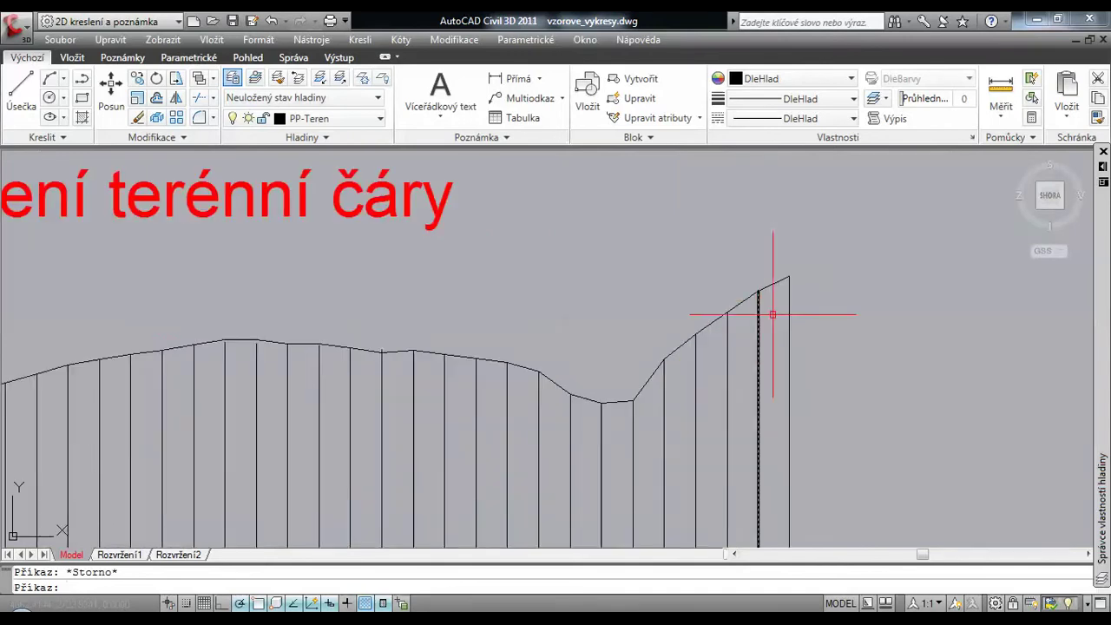
scroll(787, 269, "up", 3)
scroll(657, 379, "down", 4)
scroll(568, 443, "up", 4)
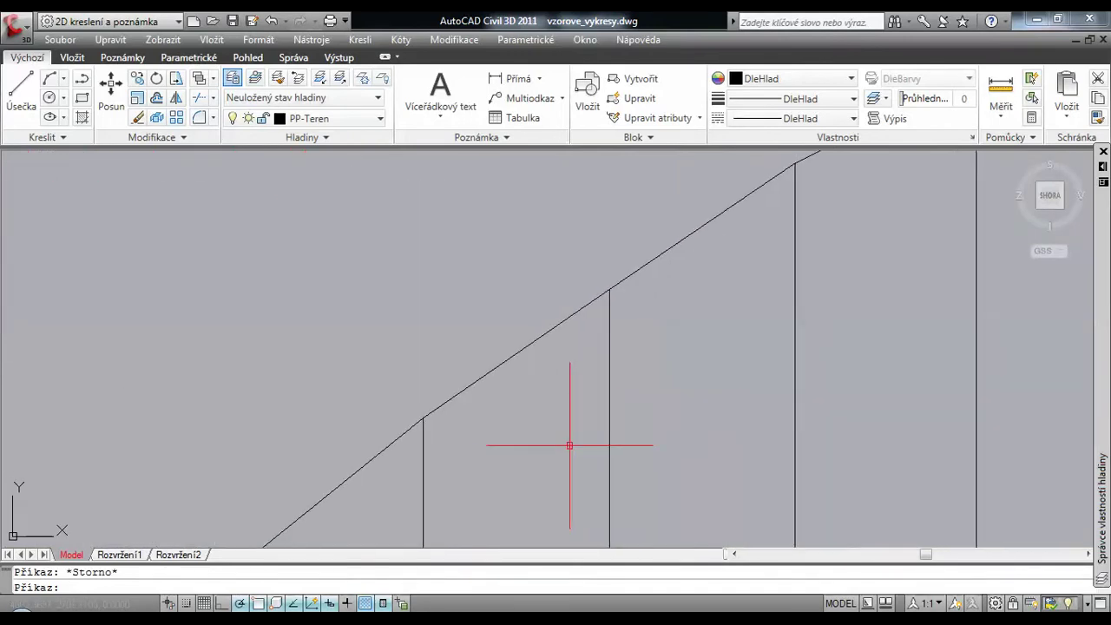
mouse_move(533, 437)
middle_mouse_down()
mouse_move(724, 281)
mouse_move(739, 342)
mouse_move(404, 318)
mouse_move(480, 353)
mouse_move(779, 400)
mouse_move(396, 283)
mouse_move(413, 310)
middle_mouse_up()
left_click(422, 364)
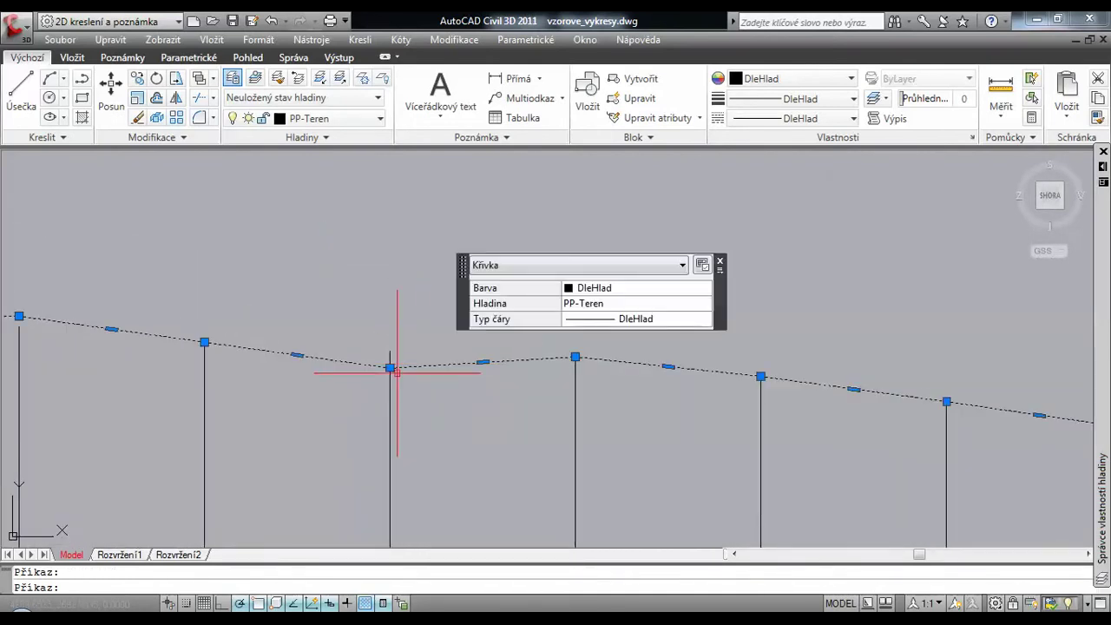
left_click(390, 368)
left_click(390, 351)
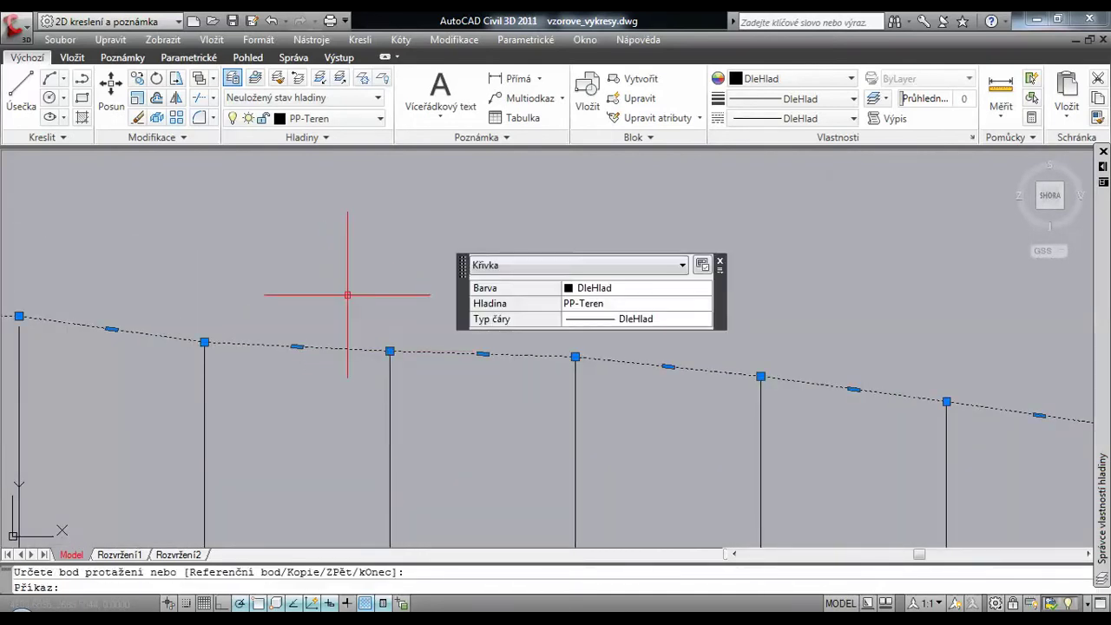
key("Escape")
- Stretch the terrain polyline's vertex at station 200 down to the top endpoint of its vertical
middle_click_drag(249, 268, 582, 304)
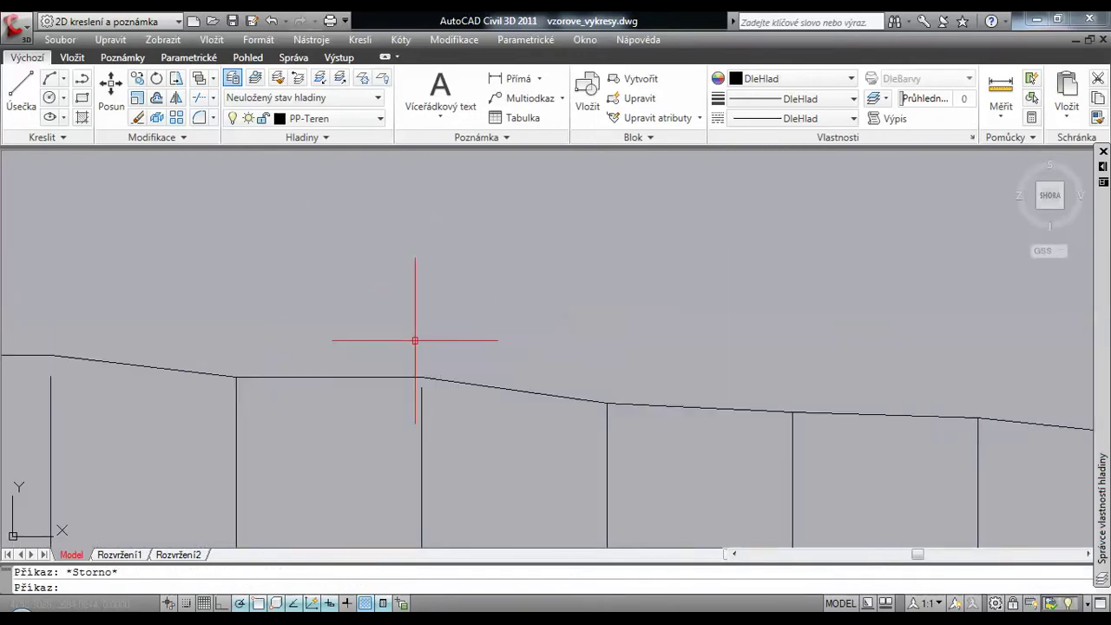
left_click(430, 380)
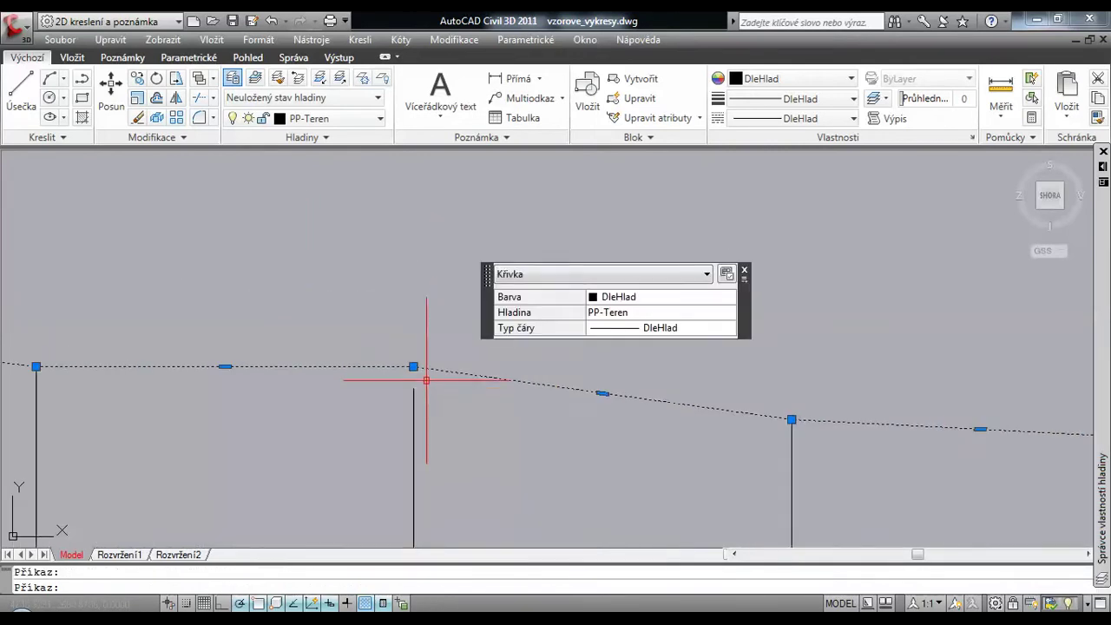
left_click(413, 367)
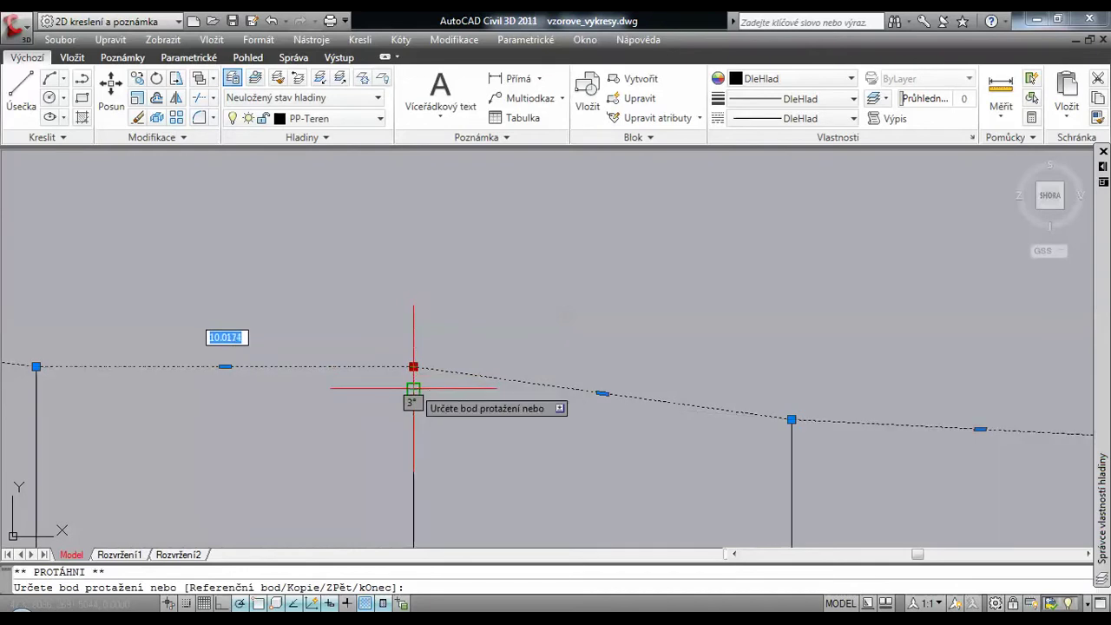
key("Escape")
- Stretch the two terrain polyline vertices at the crest, stations 180 and 170, down to the tops of their verticals
scroll(286, 285, "down", 8)
scroll(521, 373, "up", 2)
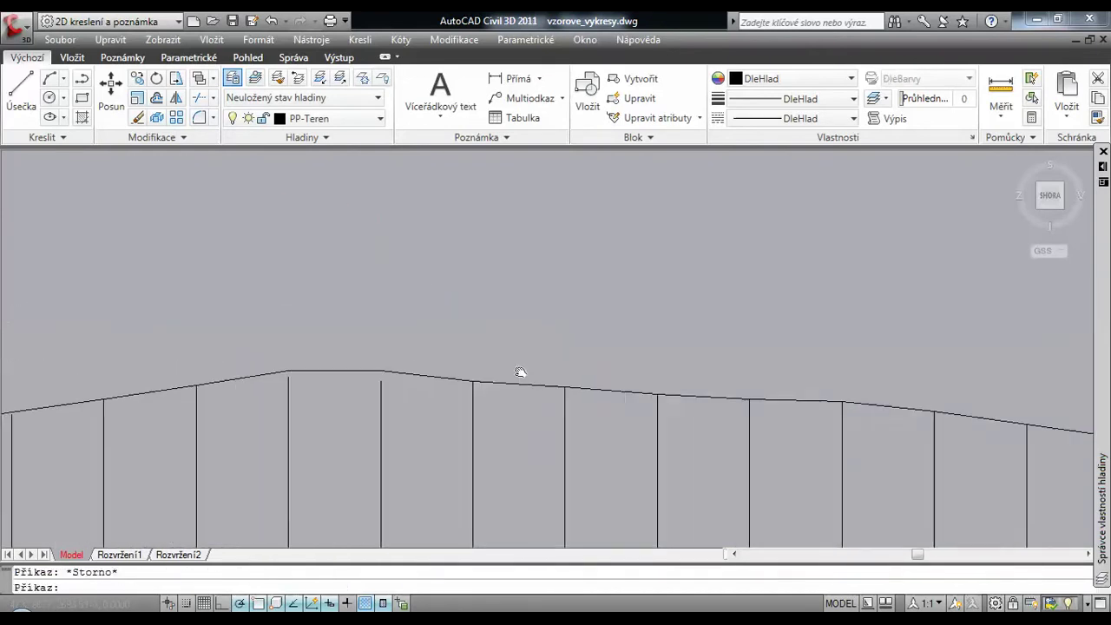
scroll(432, 396, "up", 5)
left_click(336, 358)
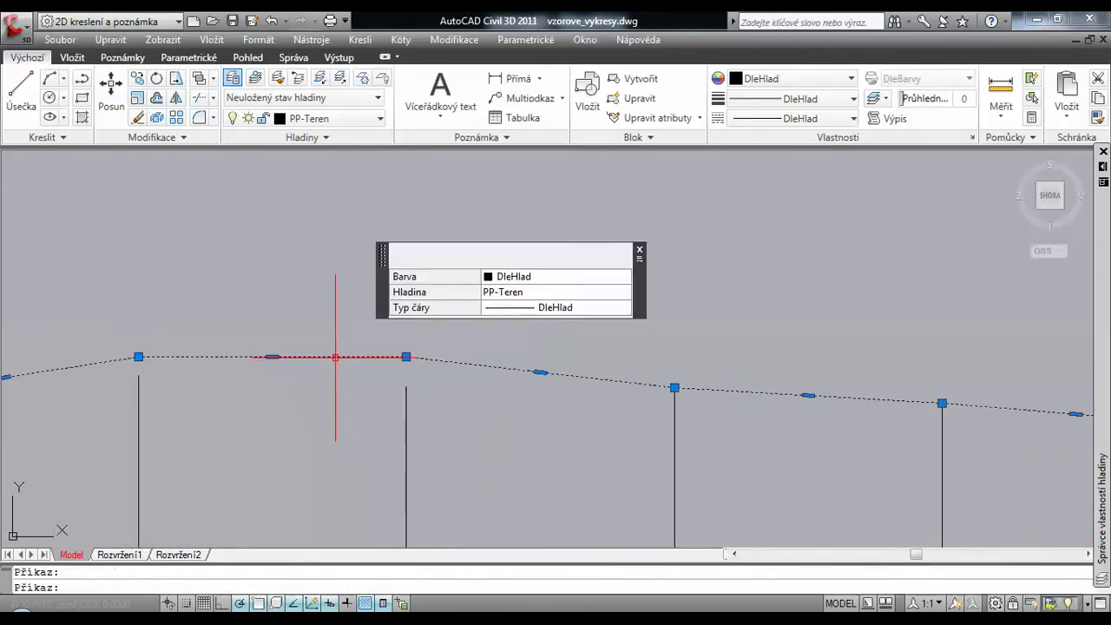
left_click(406, 356)
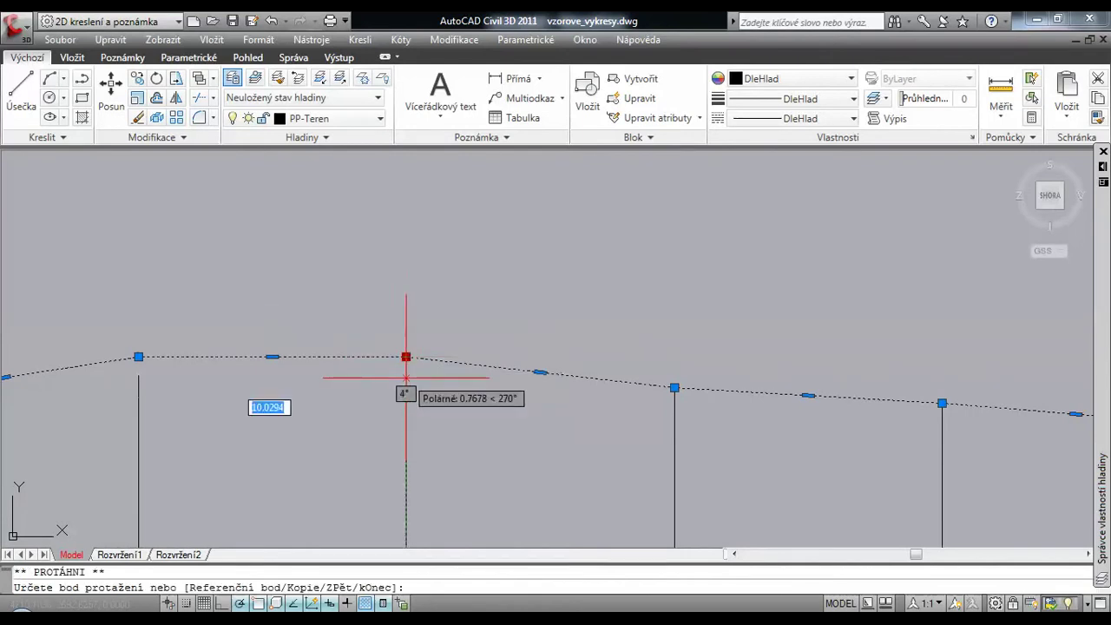
left_click(406, 386)
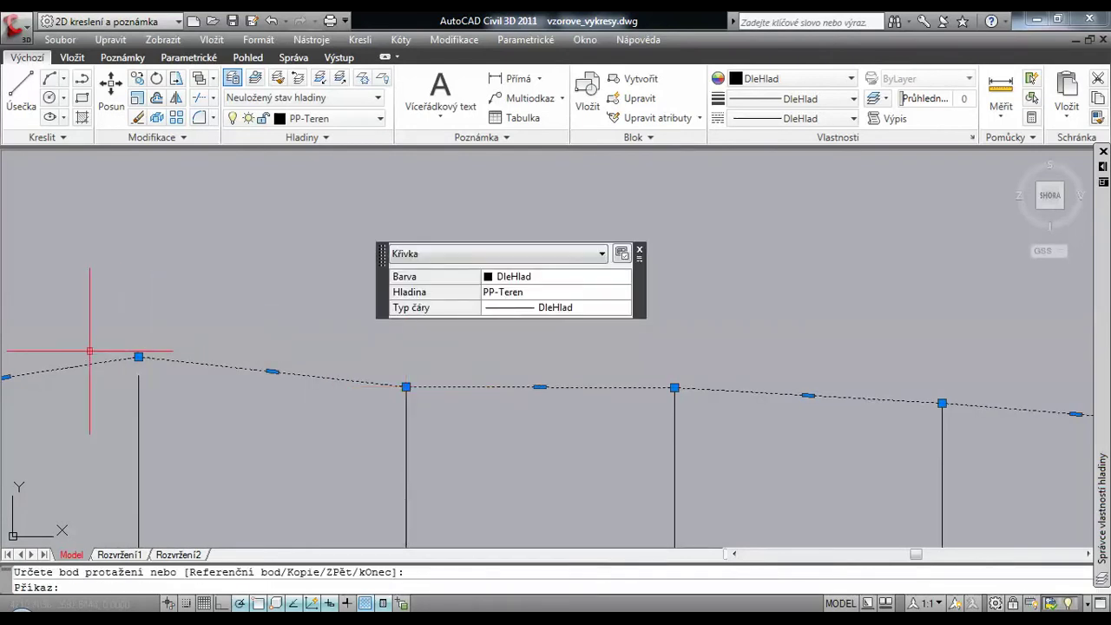
left_click(138, 358)
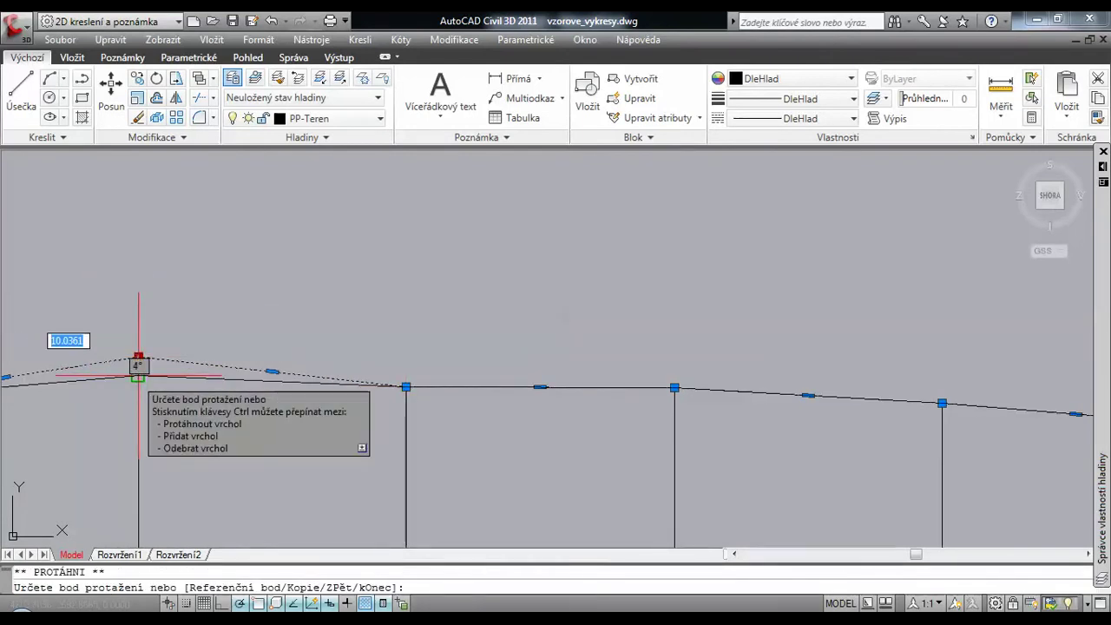
left_click(139, 375)
scroll(131, 304, "down", 2)
mouse_move(641, 302)
middle_mouse_down()
mouse_move(620, 364)
mouse_move(654, 365)
middle_mouse_up()
key("Escape")
- Stretch the terrain polyline's vertex at station 140 down to the top endpoint of its vertical
middle_click_drag(599, 388, 523, 342)
scroll(400, 408, "up", 3)
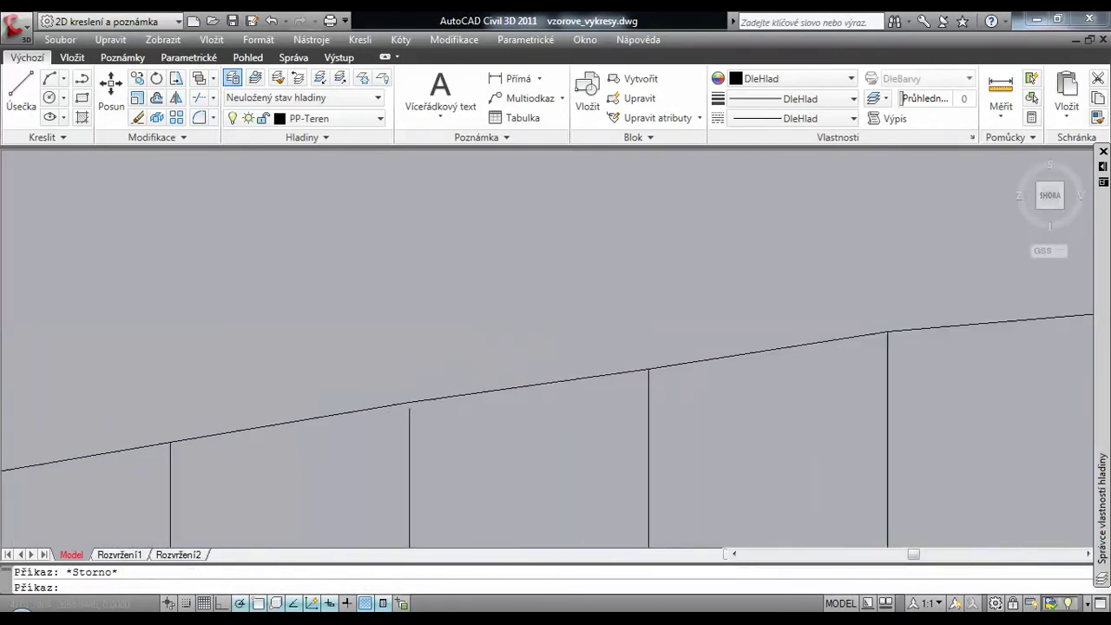
left_click(390, 401)
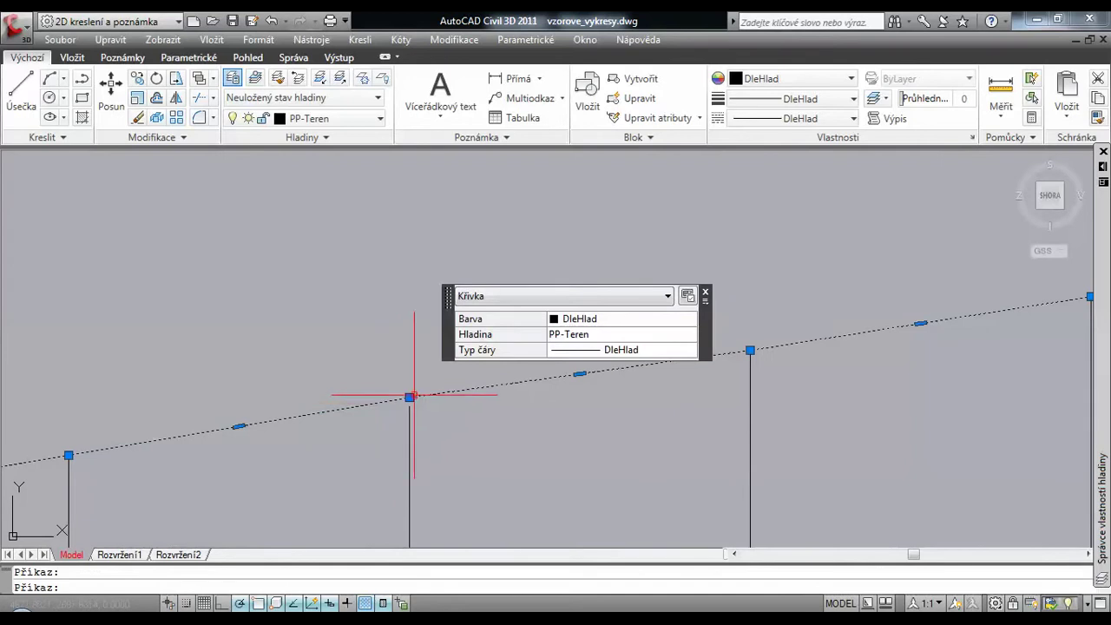
left_click(410, 397)
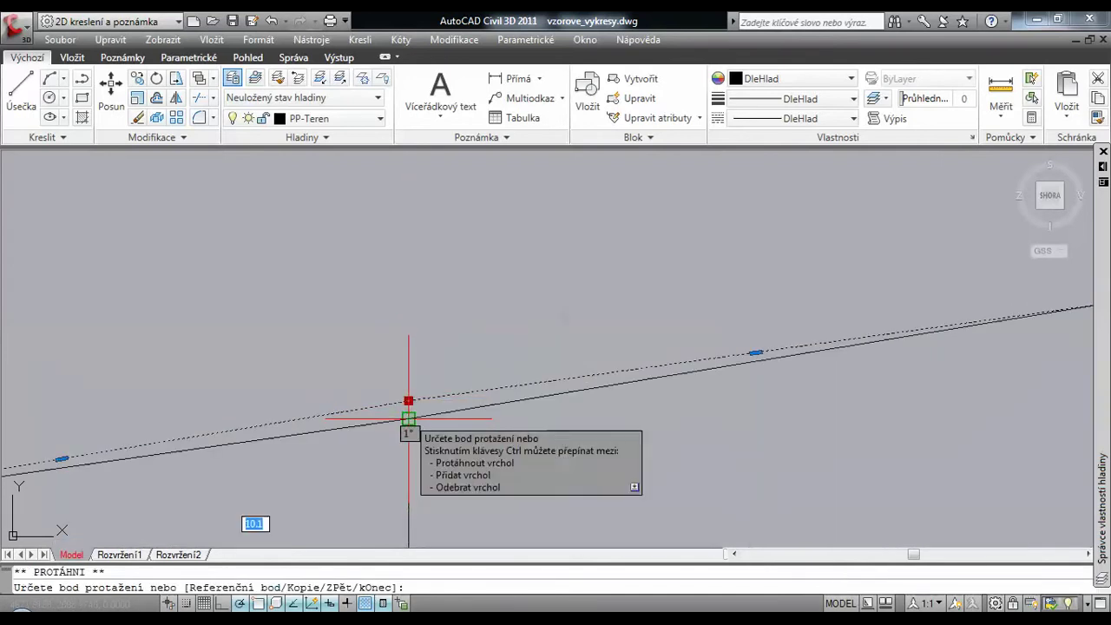
left_click(408, 419)
key("Escape")
scroll(371, 331, "down", 3)
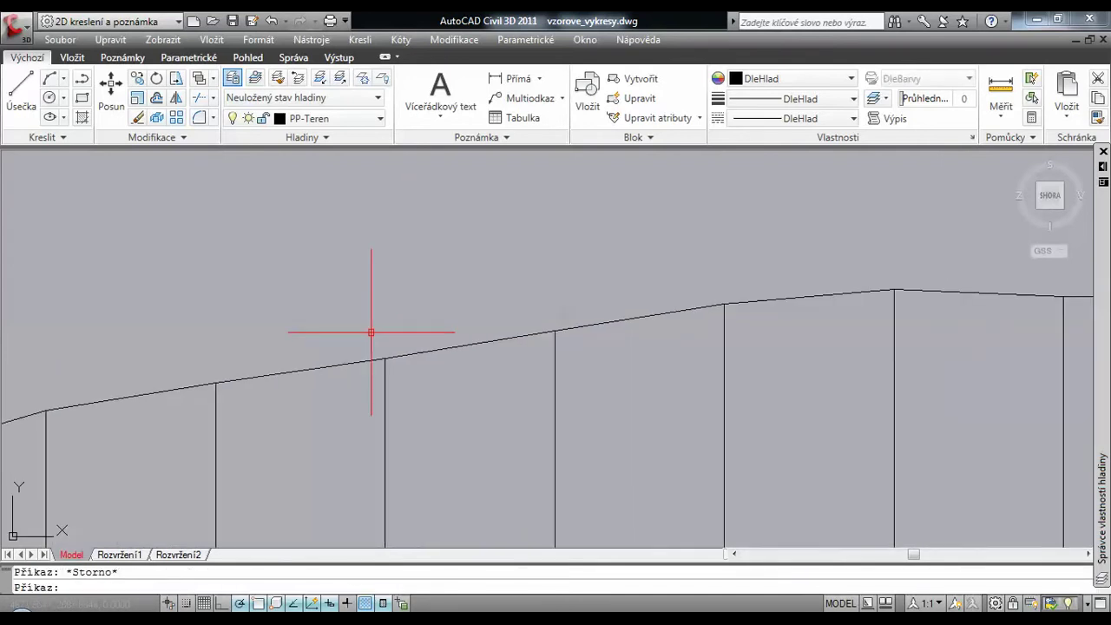
- Stretch the terrain polyline's vertex at station 90 up to the top endpoint of its vertical
middle_click_drag(215, 327, 609, 329)
middle_click_drag(488, 346, 549, 278)
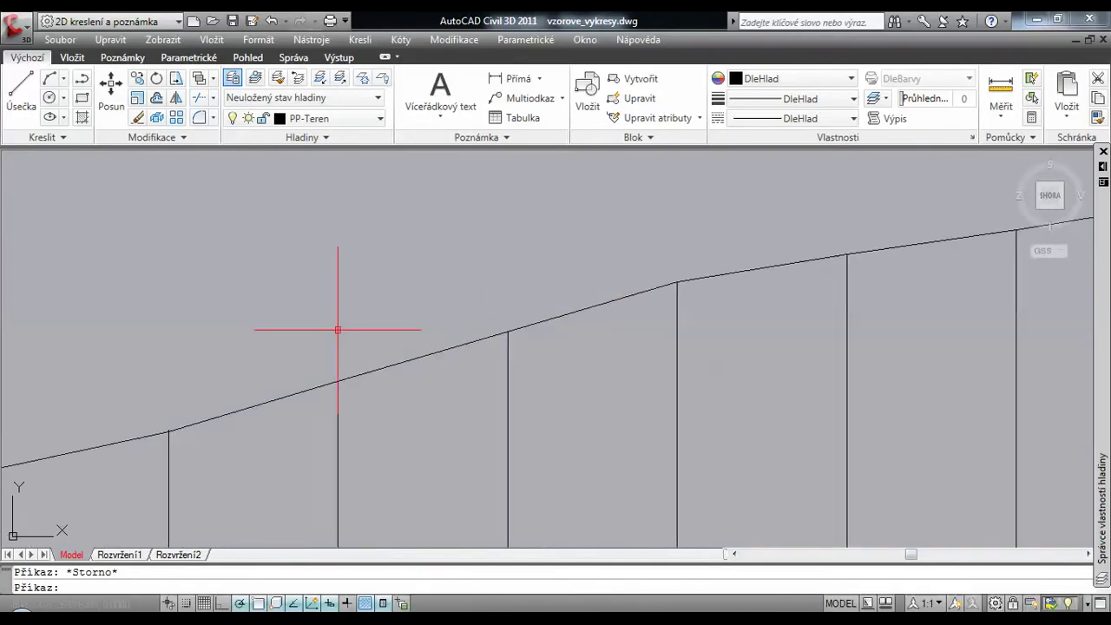
middle_click_drag(336, 327, 600, 337)
scroll(408, 398, "up", 5)
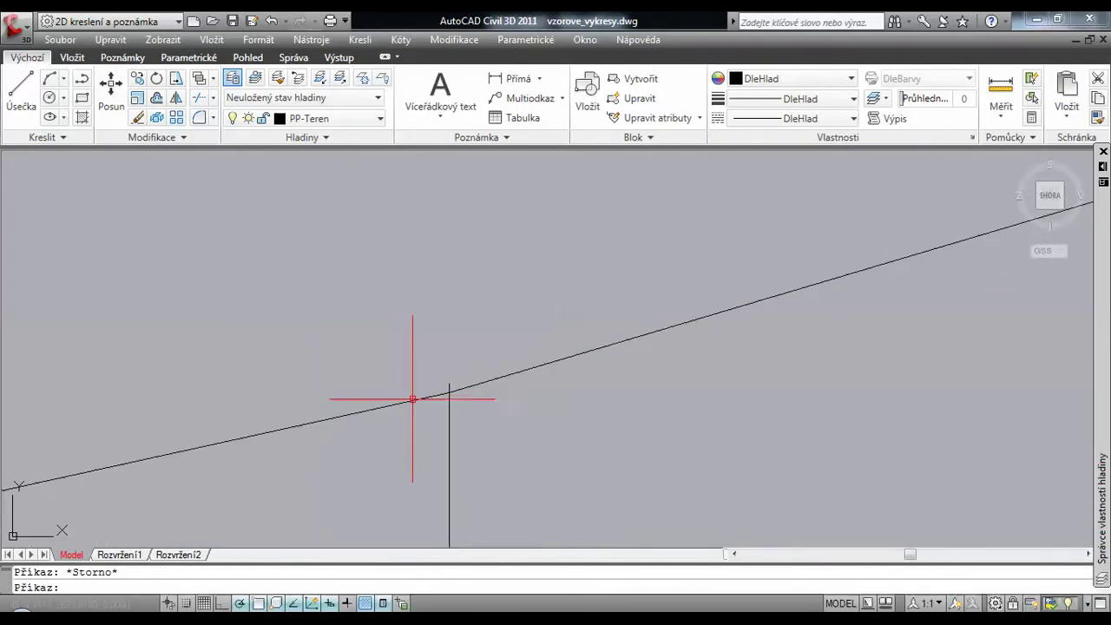
left_click(422, 391)
mouse_move(473, 391)
middle_mouse_down()
mouse_move(495, 387)
mouse_move(498, 357)
middle_mouse_up()
left_click(499, 381)
key("Escape")
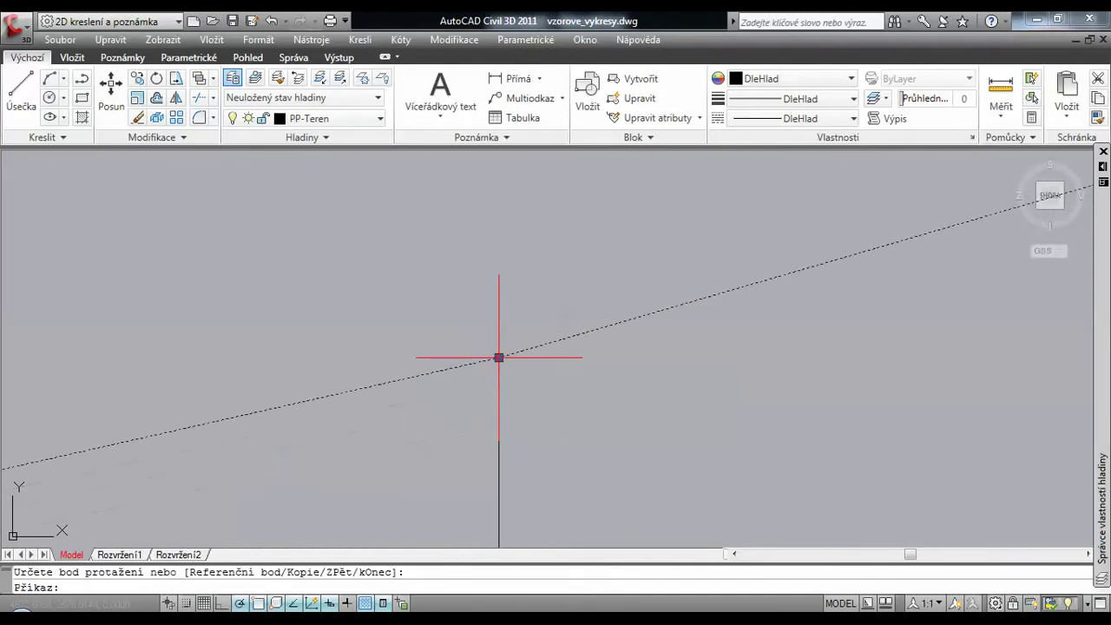
- Stretch the terrain polyline's vertex at station 80 down to the top of its vertical and deselect the polyline
mouse_move(456, 318)
middle_mouse_down()
mouse_move(423, 283)
mouse_move(451, 343)
middle_mouse_up()
scroll(390, 310, "down", 4)
left_click(403, 355)
scroll(403, 363, "up", 3)
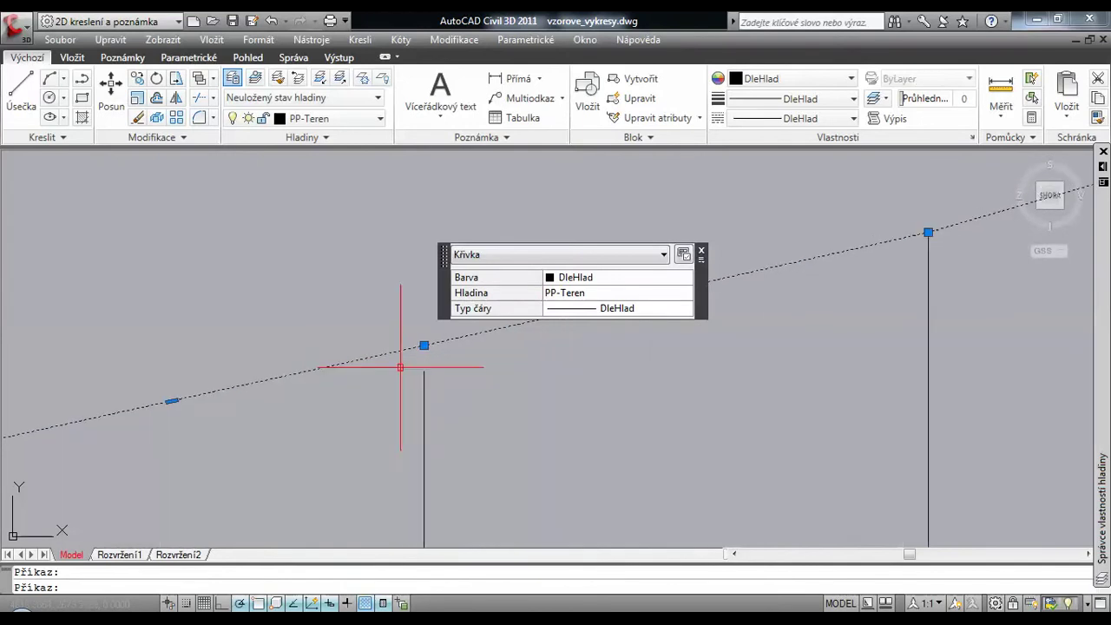
left_click(445, 325)
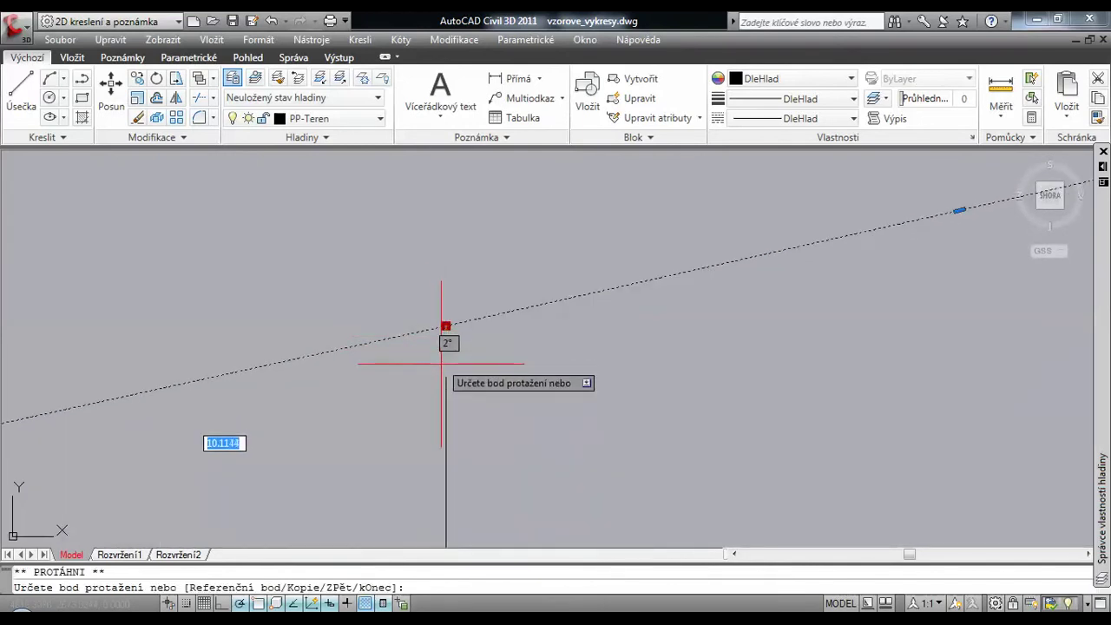
left_click(446, 376)
scroll(363, 324, "down", 4)
middle_click_drag(335, 332, 261, 442)
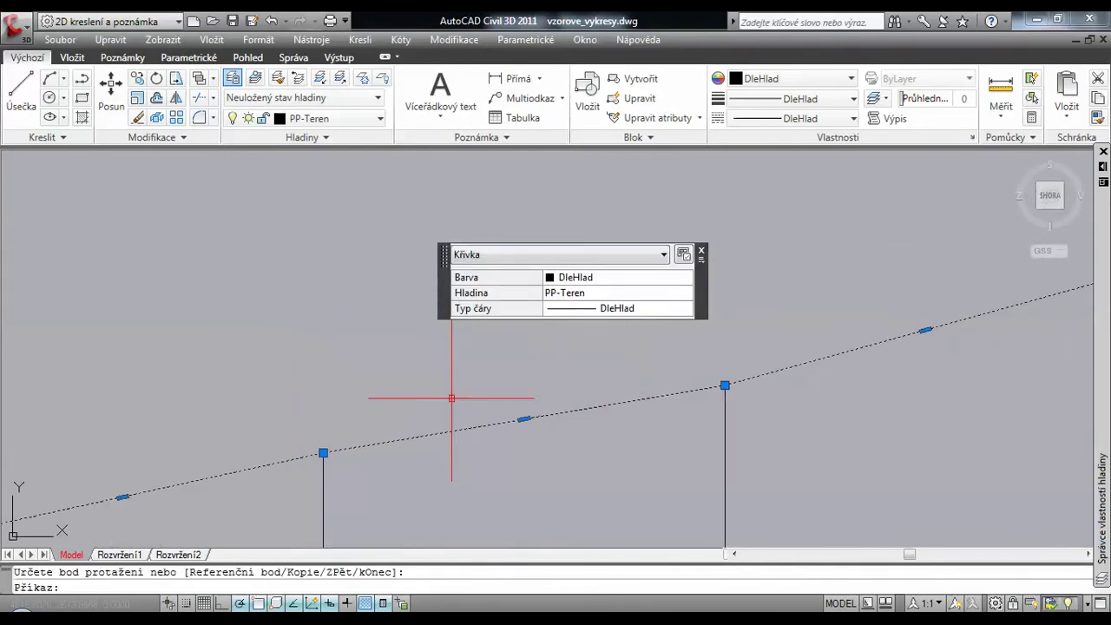
key("Escape")
- Delete the intermediate verticals at stations 10, 30 and 50 of the longitudinal profile
mouse_move(441, 373)
middle_mouse_down()
mouse_move(461, 355)
mouse_move(762, 359)
mouse_move(306, 380)
mouse_move(561, 355)
mouse_move(397, 388)
mouse_move(355, 421)
middle_mouse_up()
mouse_move(278, 502)
middle_mouse_down()
mouse_move(478, 389)
mouse_move(324, 428)
middle_mouse_up()
scroll(456, 297, "down", 10)
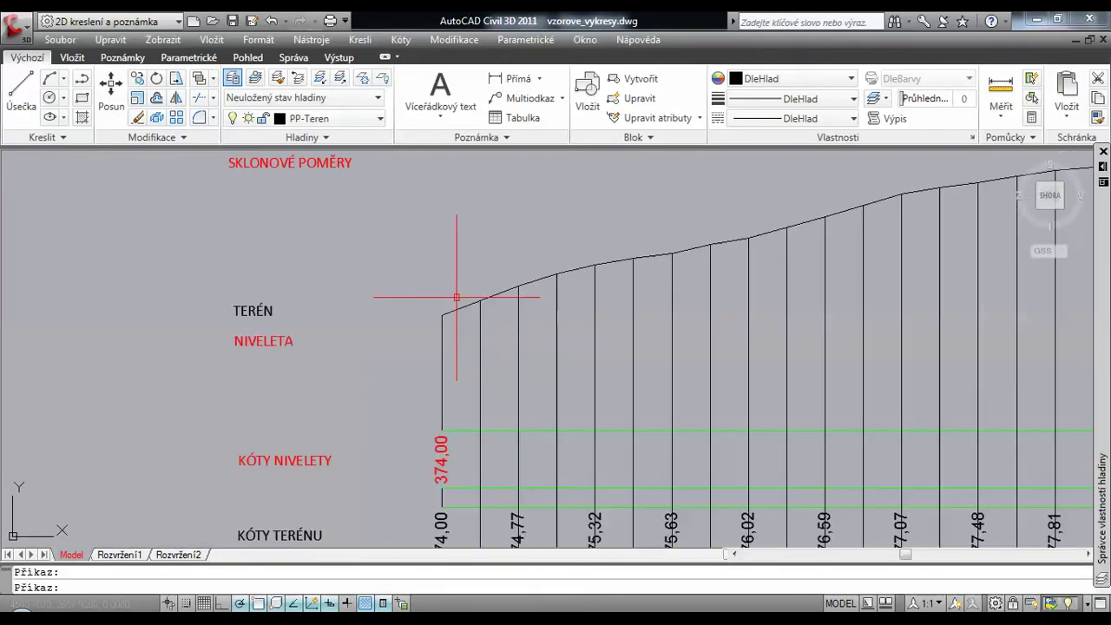
scroll(593, 302, "down", 8)
mouse_move(744, 318)
middle_mouse_down()
mouse_move(683, 355)
mouse_move(553, 368)
middle_mouse_up()
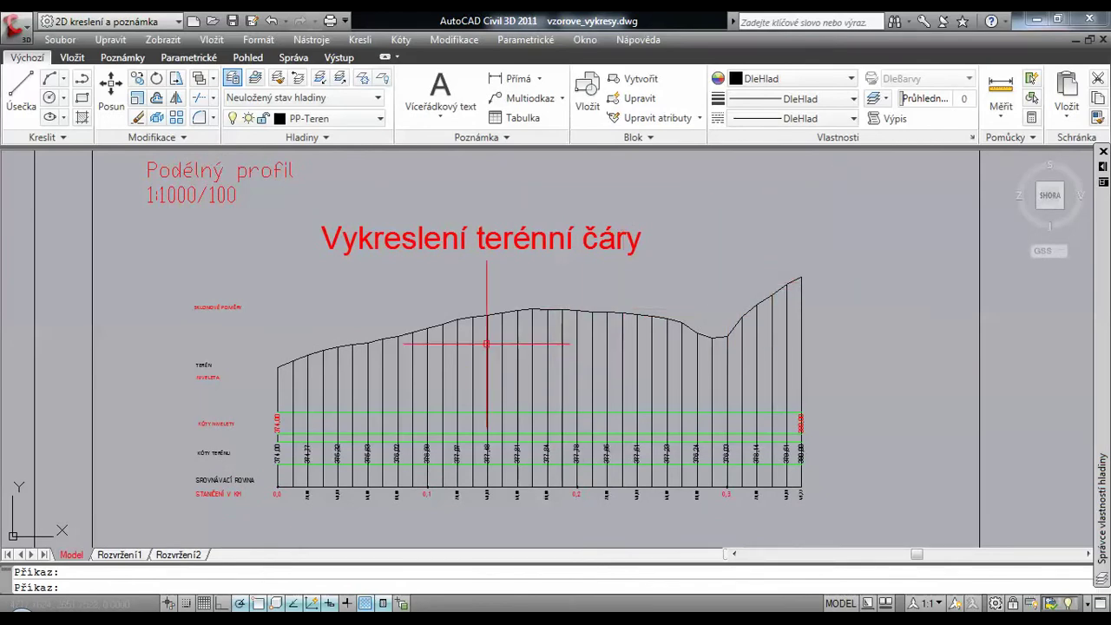
scroll(288, 496, "up", 5)
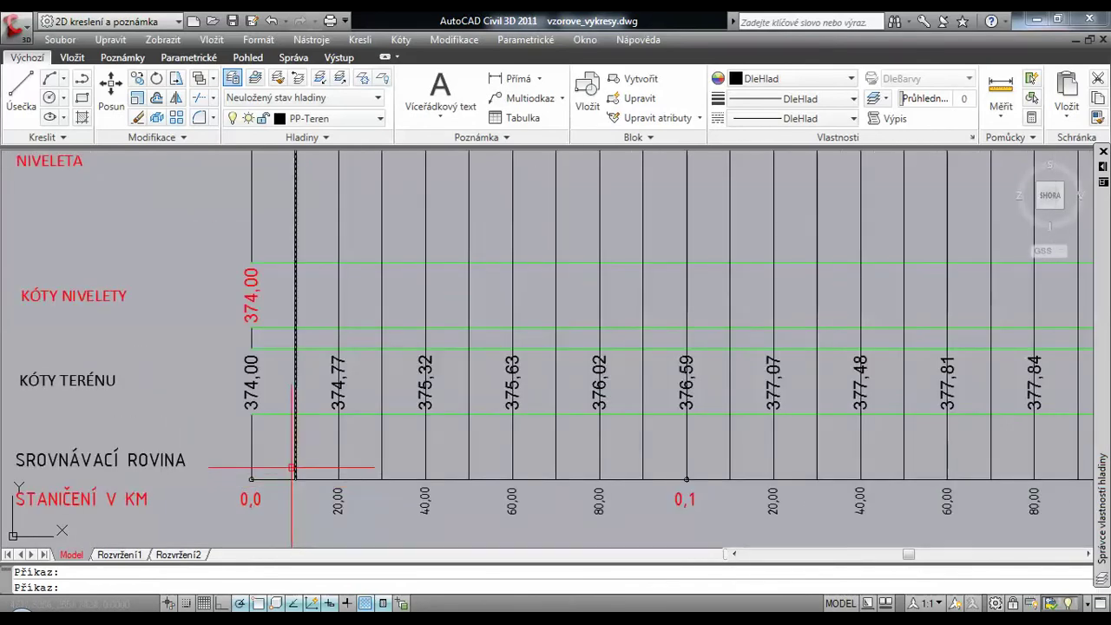
key("Escape")
left_click(383, 449)
key("Escape")
left_click(470, 449)
key("Delete")
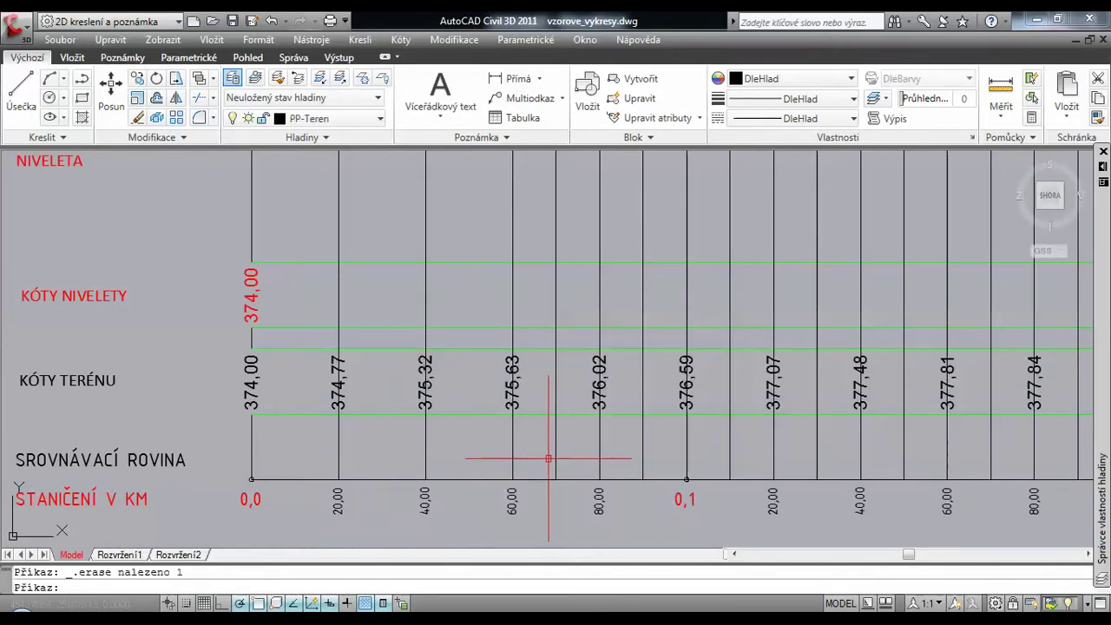
- Delete the unlabelled intermediate verticals at stations 70, 90, 110, 130 and 150
left_click(565, 455)
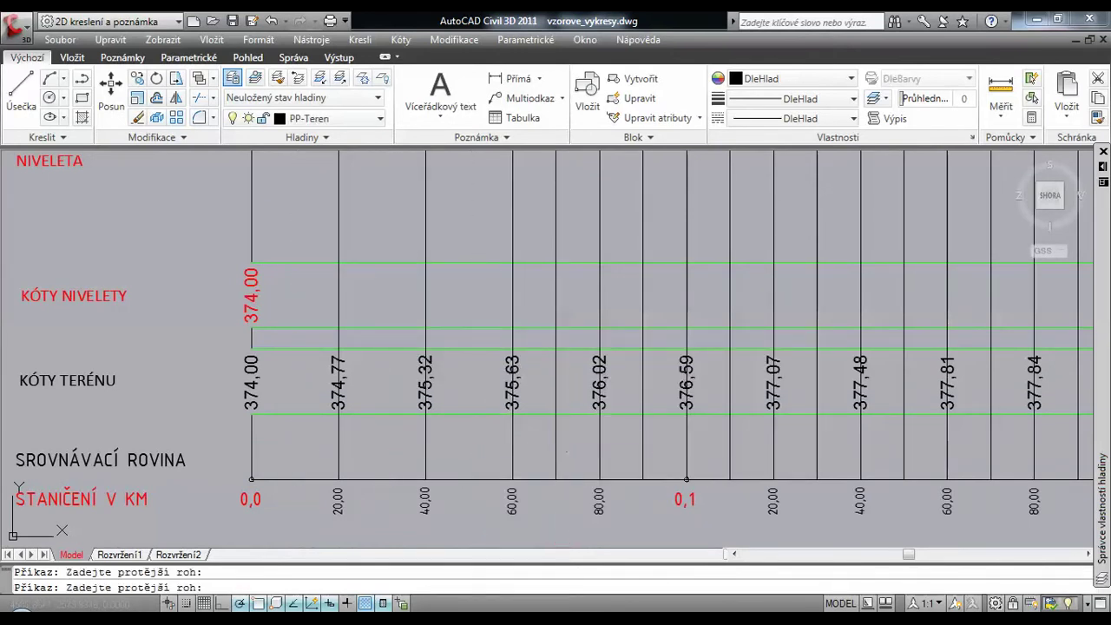
left_click(556, 449)
key("Delete")
left_click(643, 449)
key("Delete")
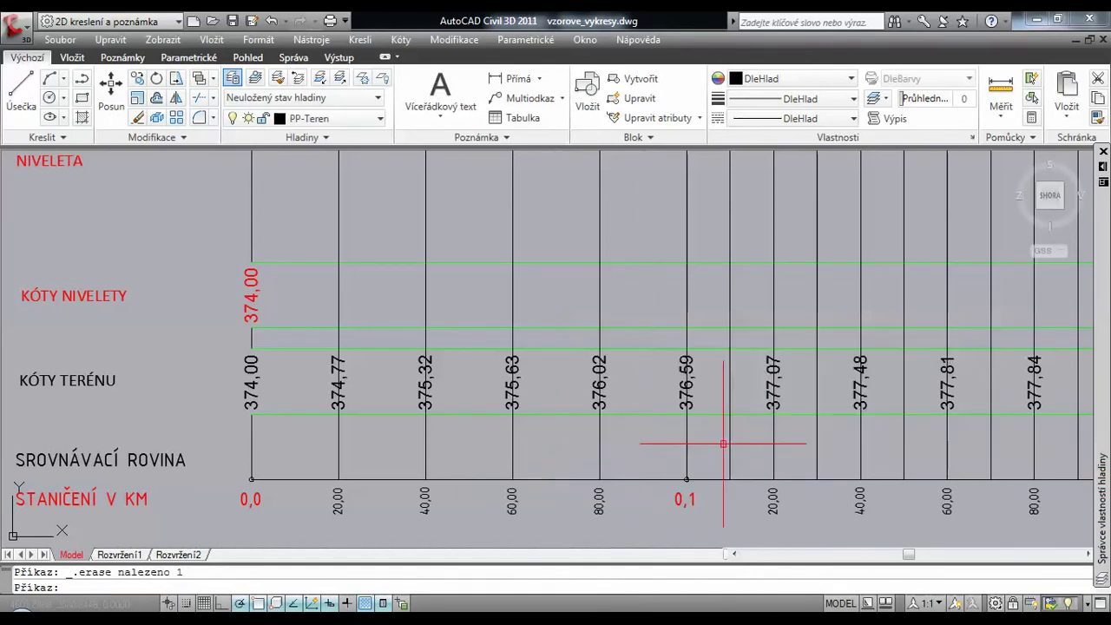
left_click(729, 443)
key("Delete")
left_click(814, 442)
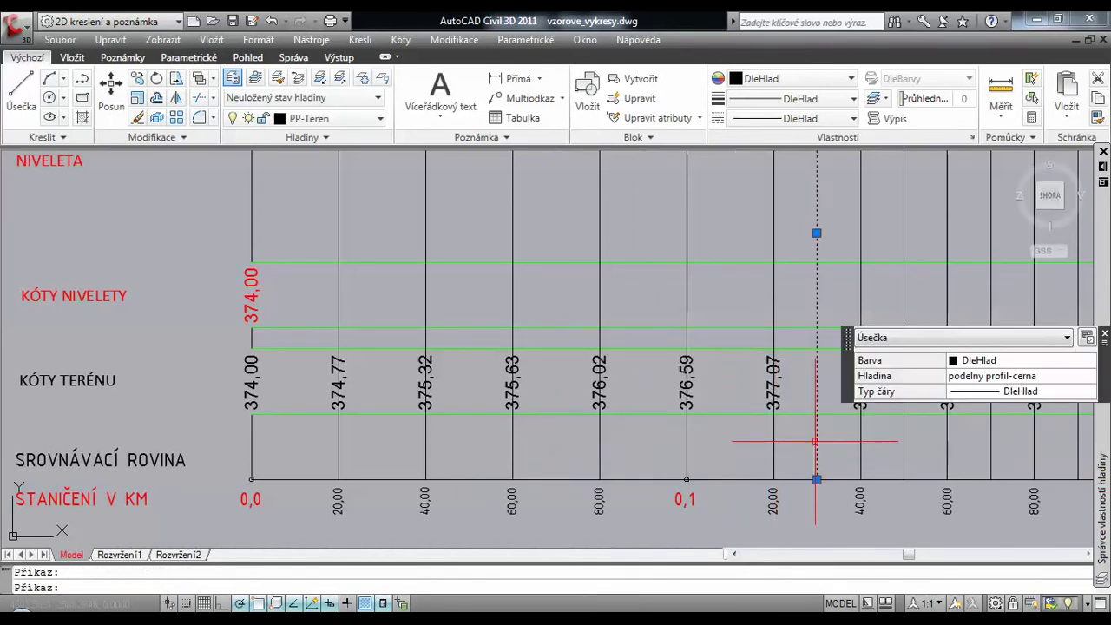
key("Delete")
left_click(903, 440)
key("Delete")
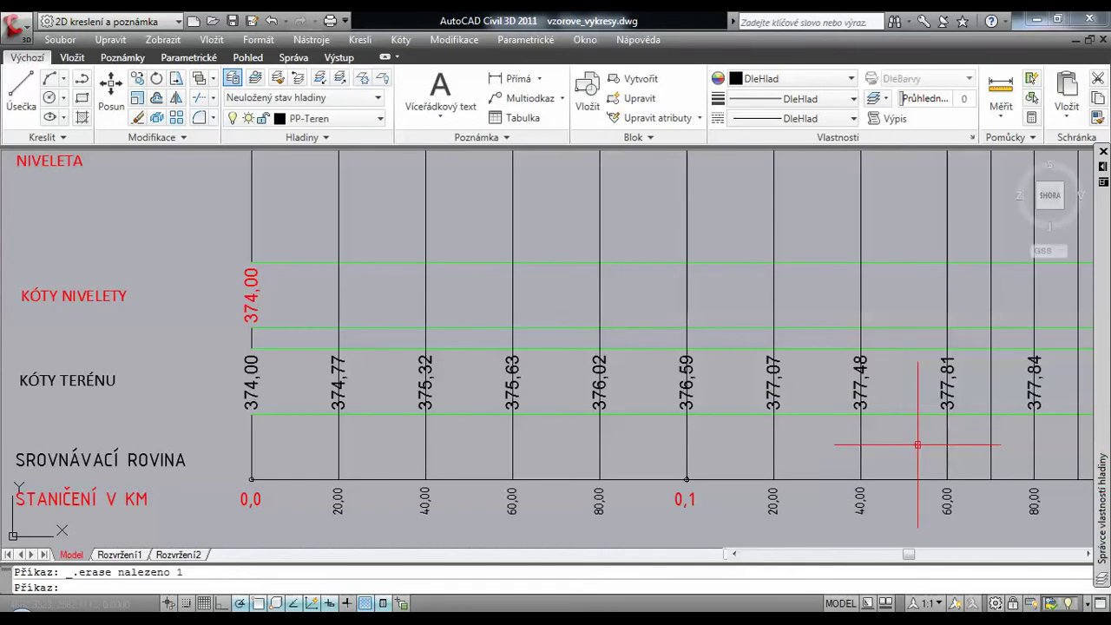
- Delete the intermediate verticals at stations 170, 190, 210, 230 and 250
mouse_move(918, 446)
middle_mouse_down()
mouse_move(732, 460)
mouse_move(382, 430)
middle_mouse_up()
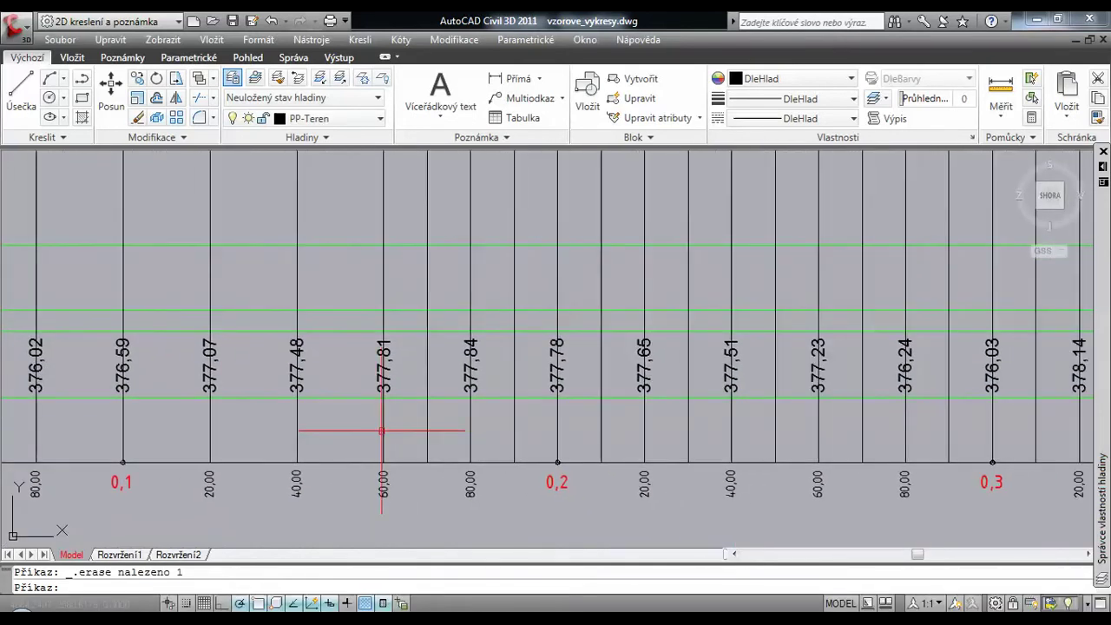
left_click(427, 424)
key("Delete")
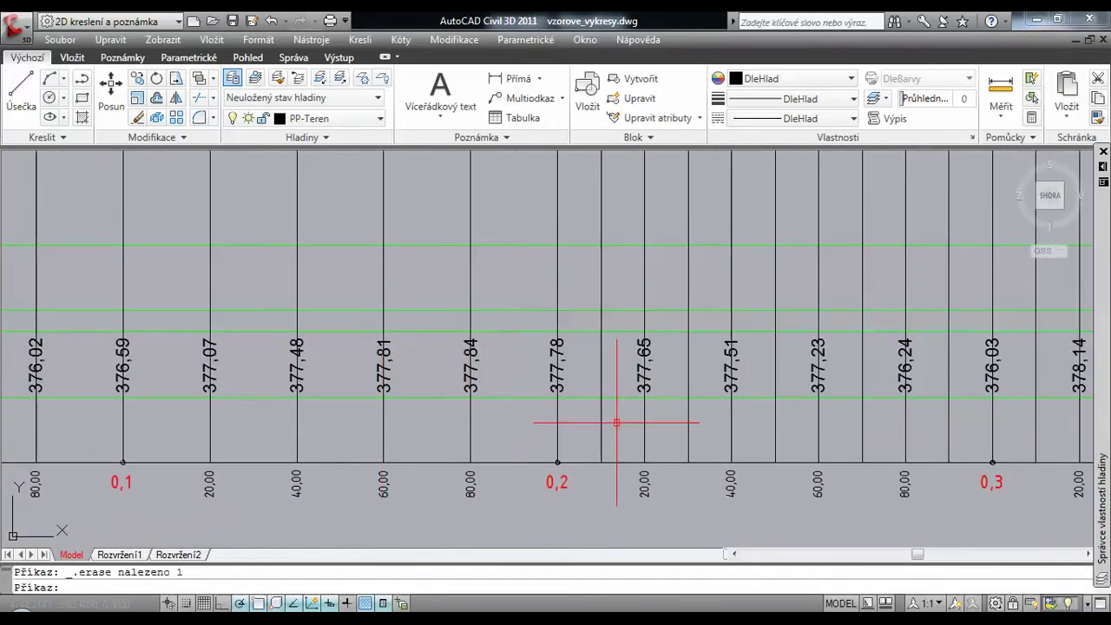
key("Delete")
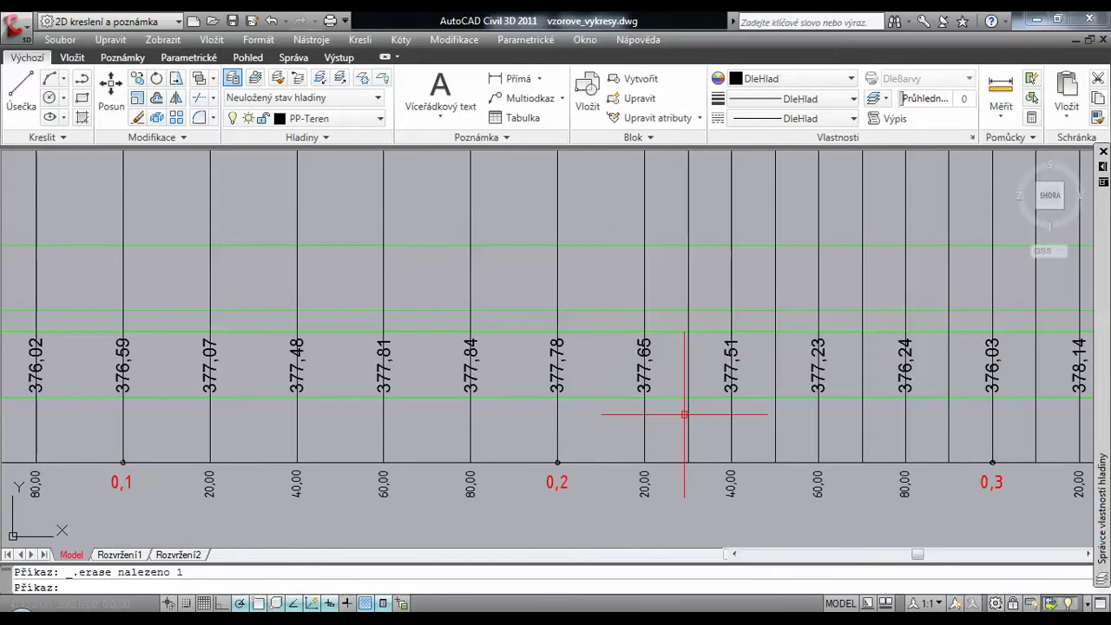
middle_click_drag(751, 434, 392, 440)
left_click(406, 435)
key("Delete")
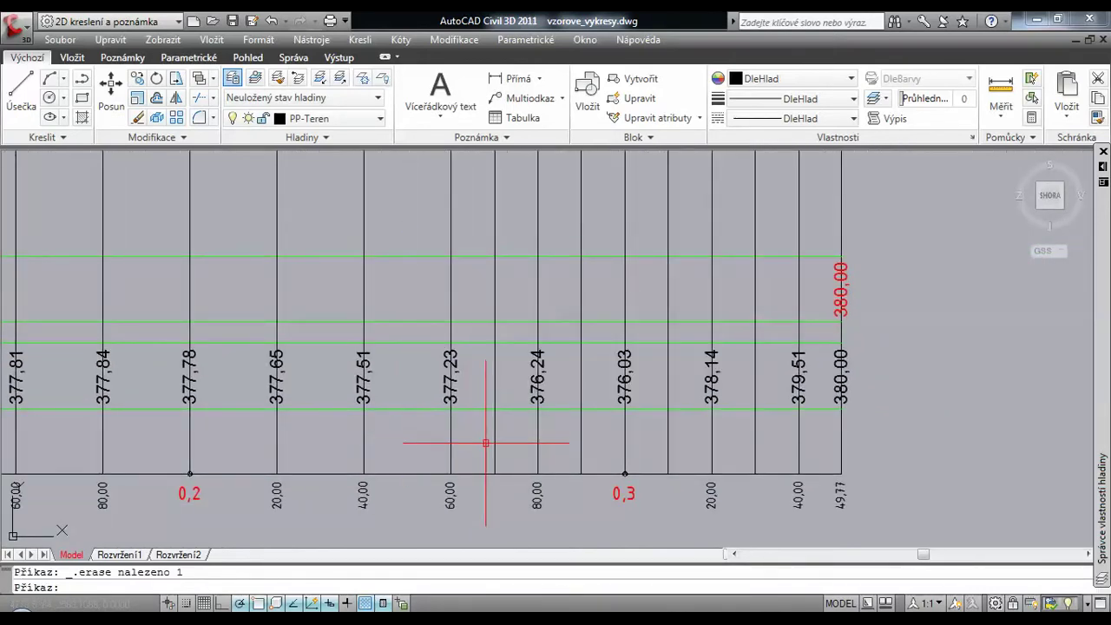
- Delete the remaining intermediate verticals at stations 270, 290, 310 and 330
left_click(495, 443)
key("Delete")
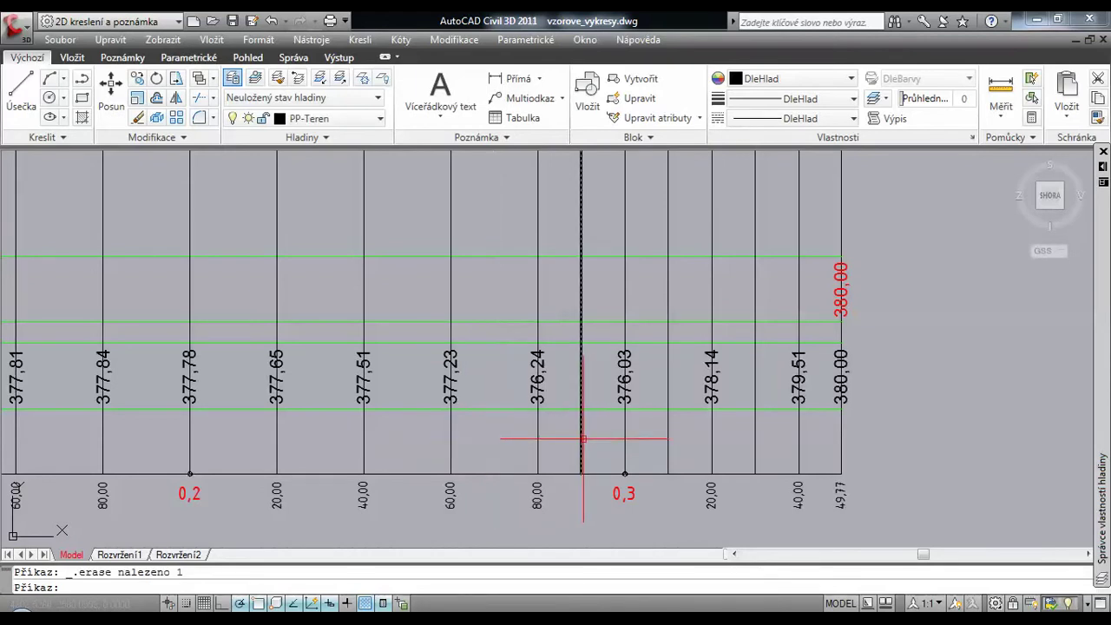
left_click(581, 441)
key("Delete")
left_click(668, 440)
key("Delete")
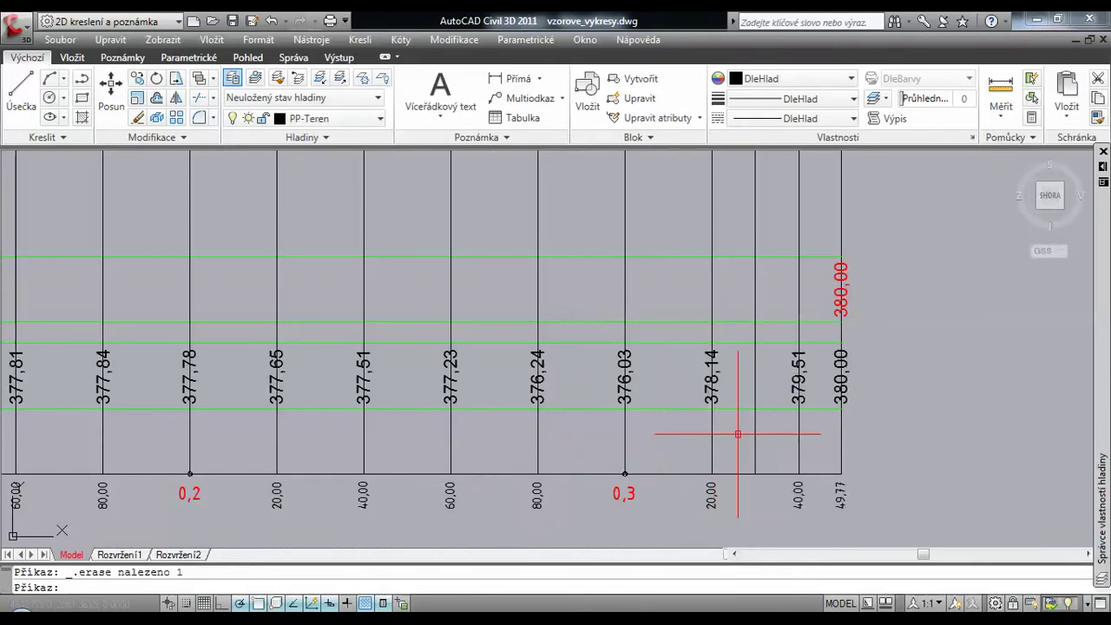
left_click(754, 443)
key("Delete")
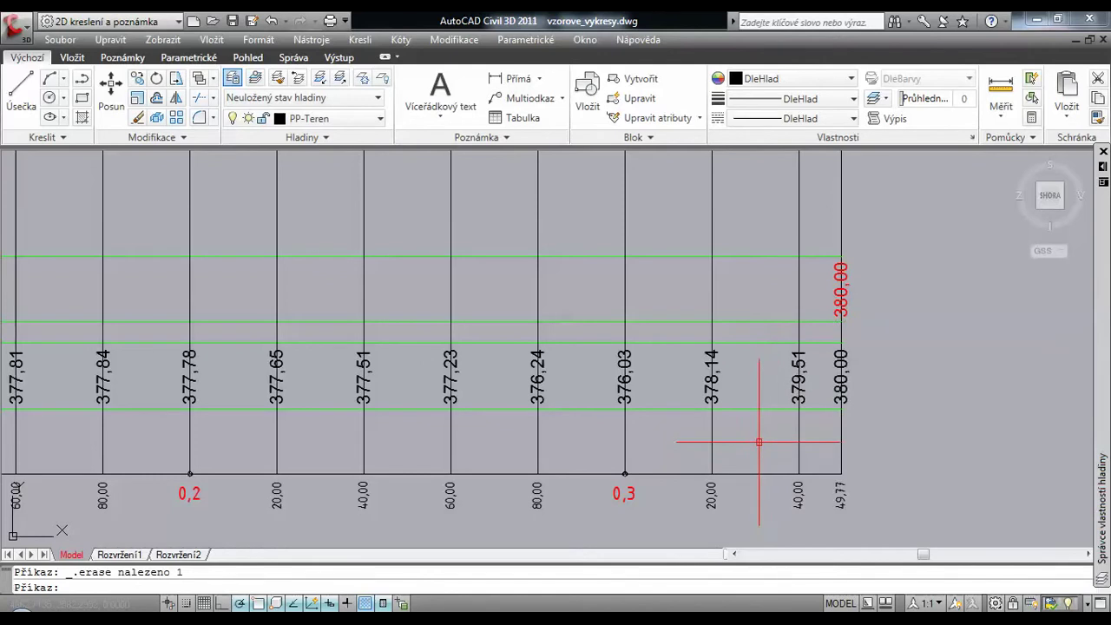
- Turn off the layers koty terenu and koty nivelety to hide the elevation labels in the profile table
scroll(759, 442, "down", 4)
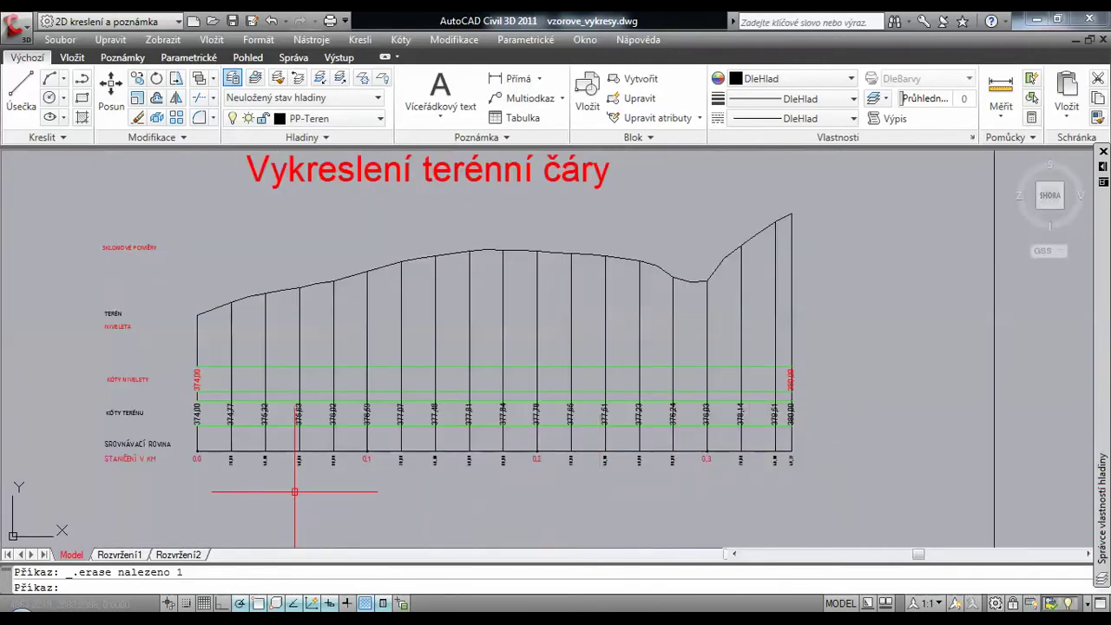
scroll(198, 406, "up", 8)
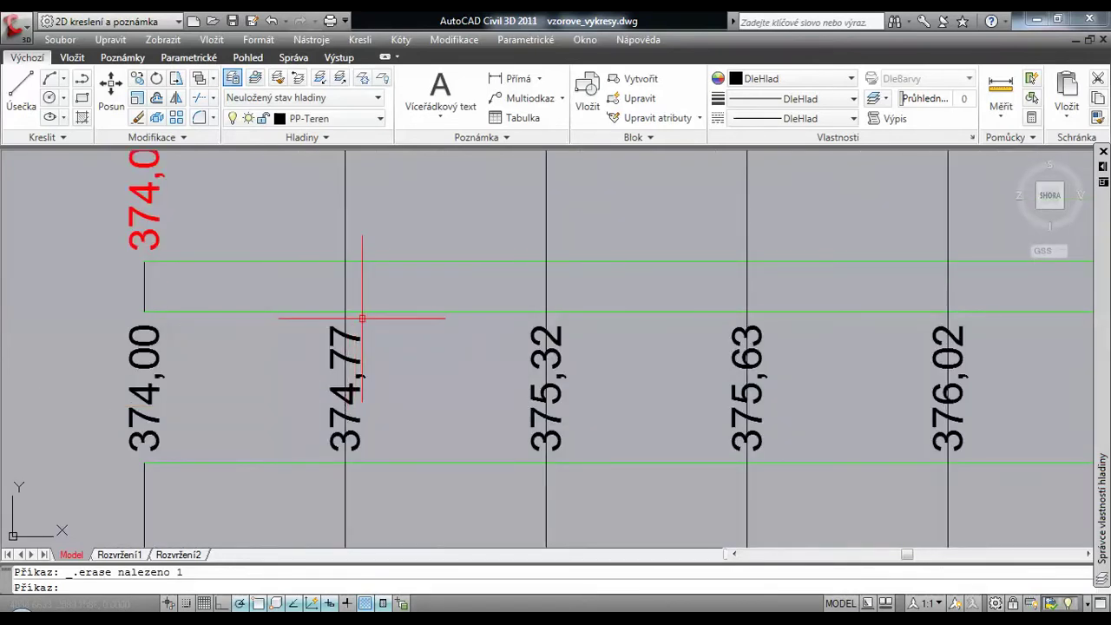
scroll(420, 345, "down", 4)
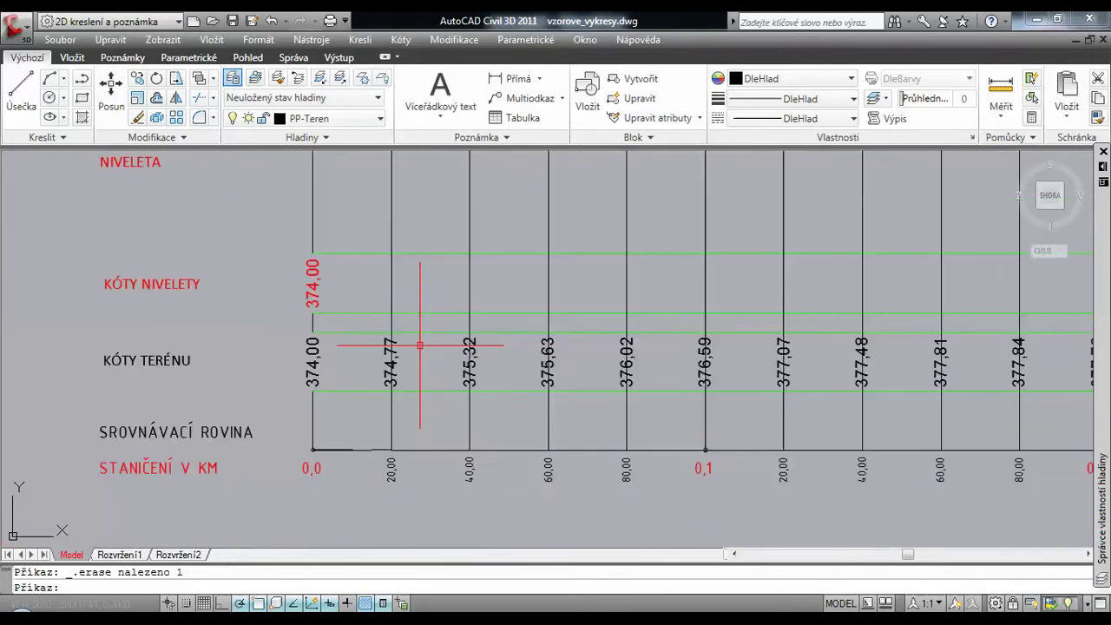
middle_click_drag(429, 345, 226, 355)
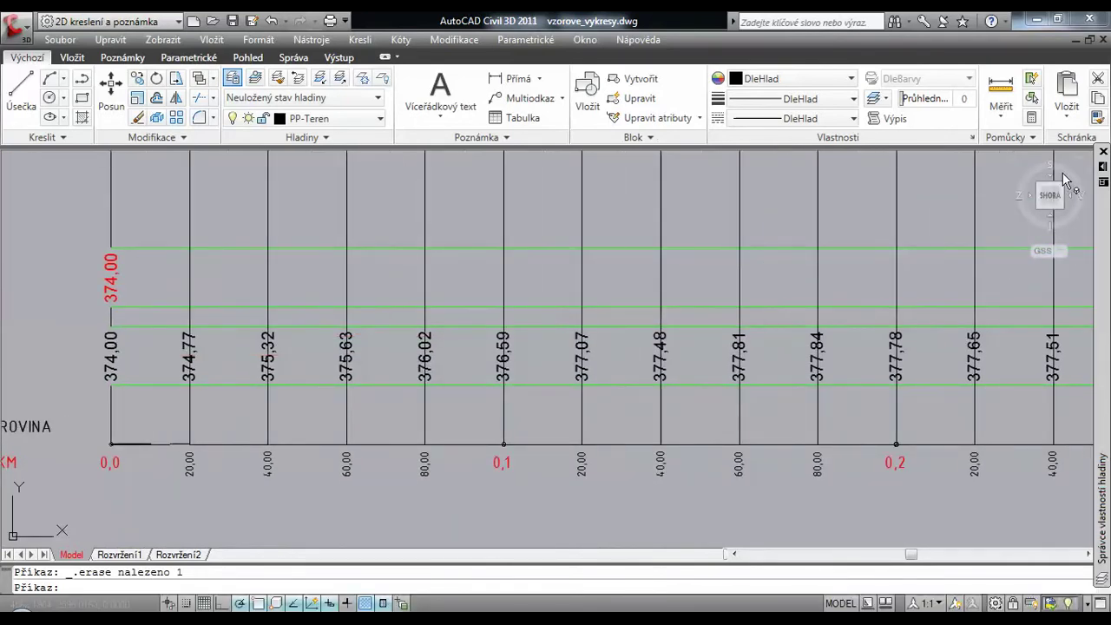
mouse_move(1103, 169)
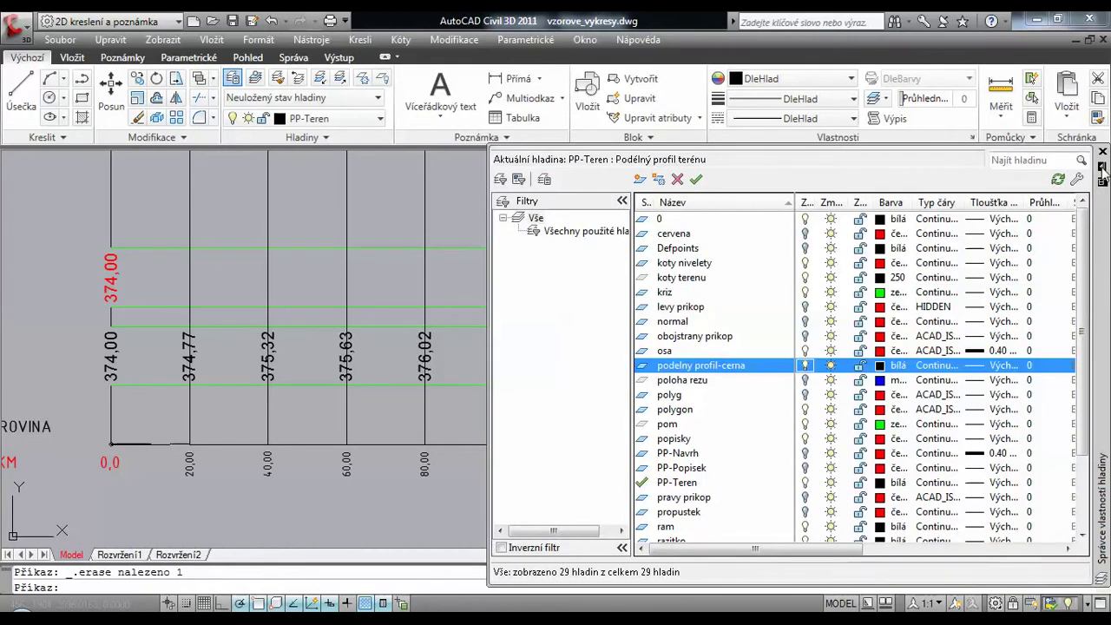
left_click(806, 279)
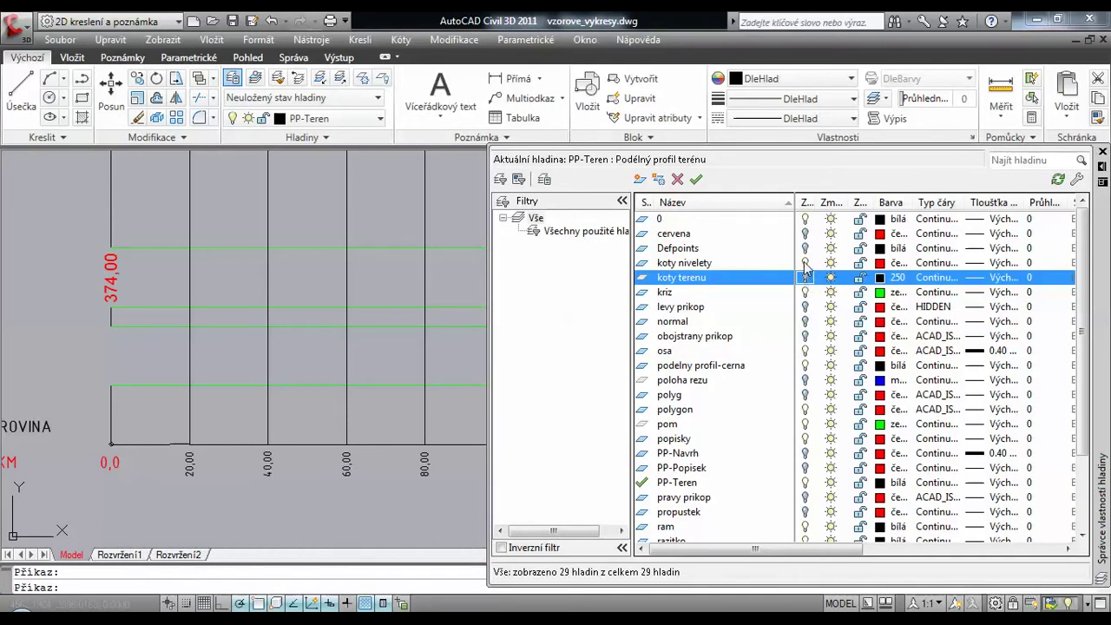
left_click(805, 264)
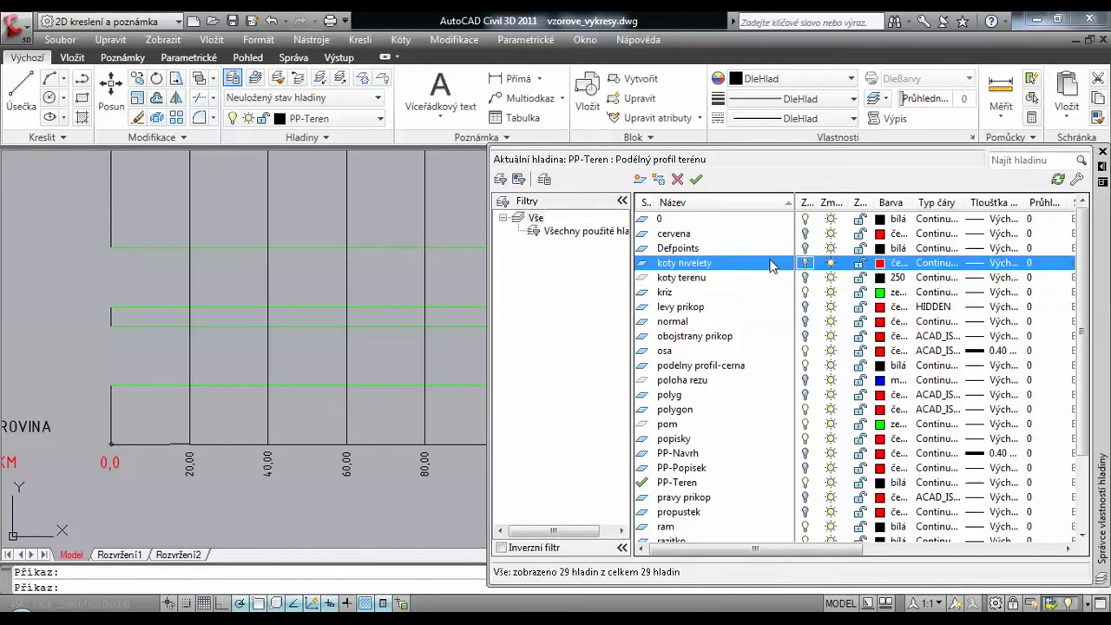
- Trim all the verticals between the upper pair of green helper lines, using those two lines as cutting edges
left_click(368, 276)
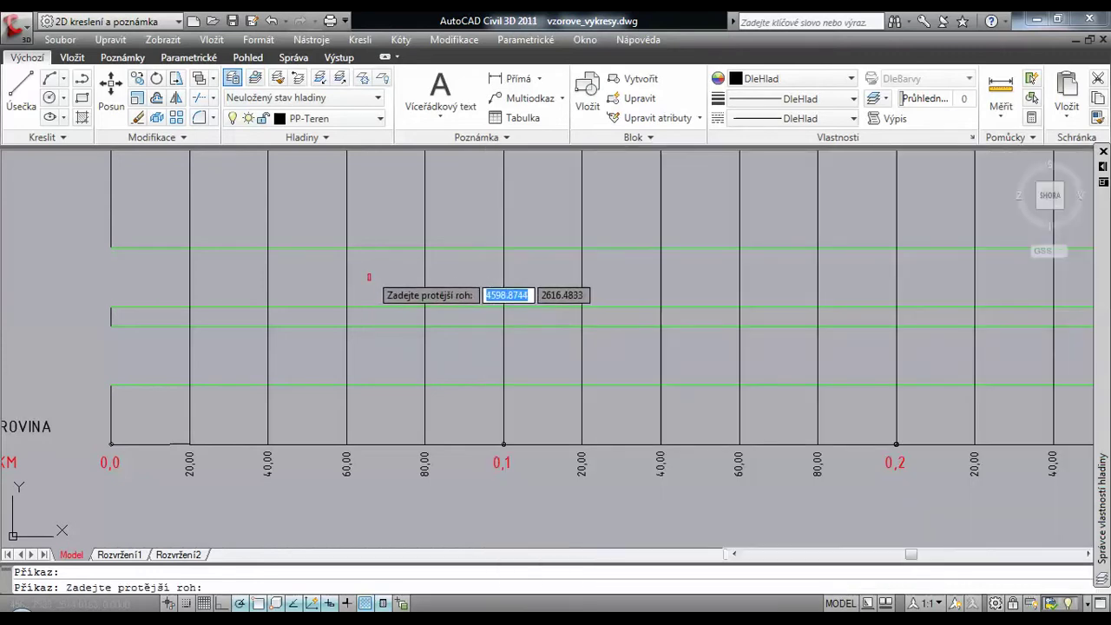
left_click(370, 275)
middle_click_drag(370, 275, 310, 318)
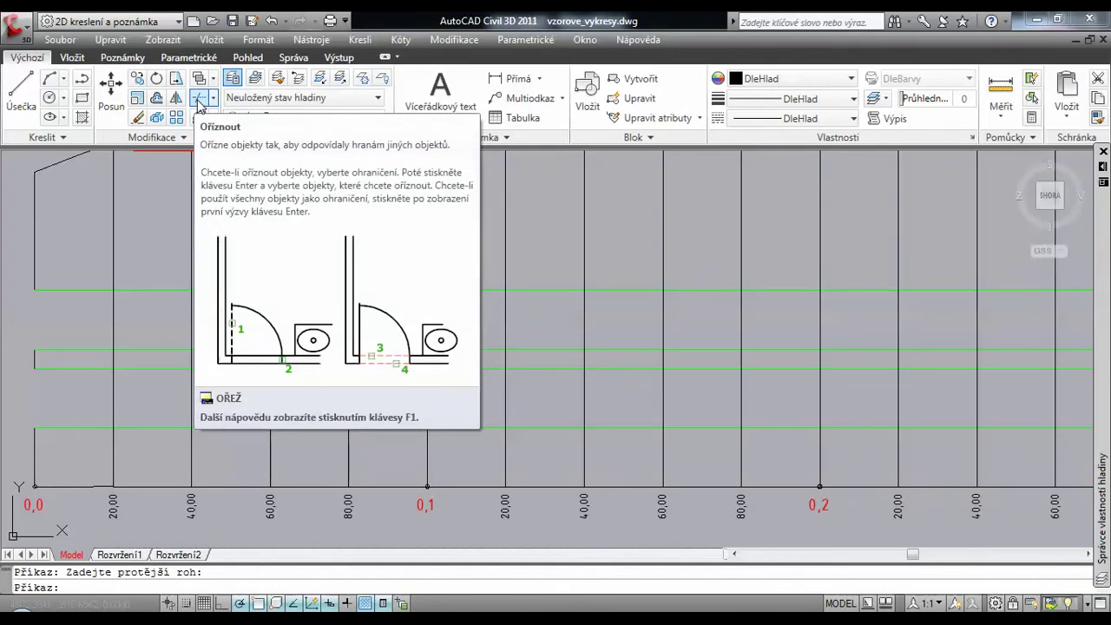
left_click(199, 103)
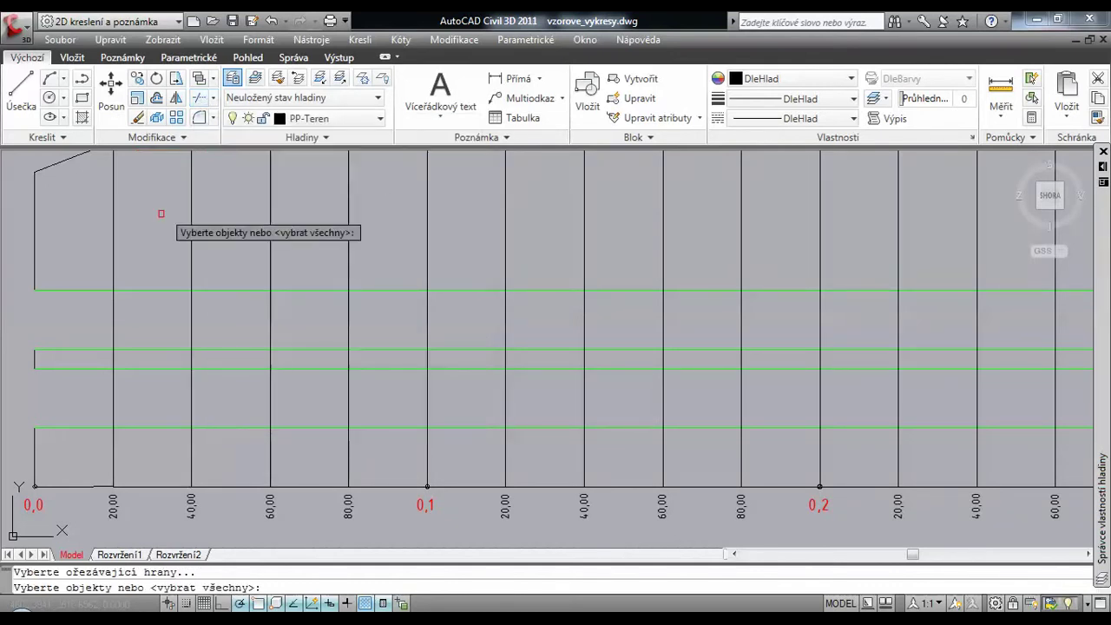
left_click(146, 288)
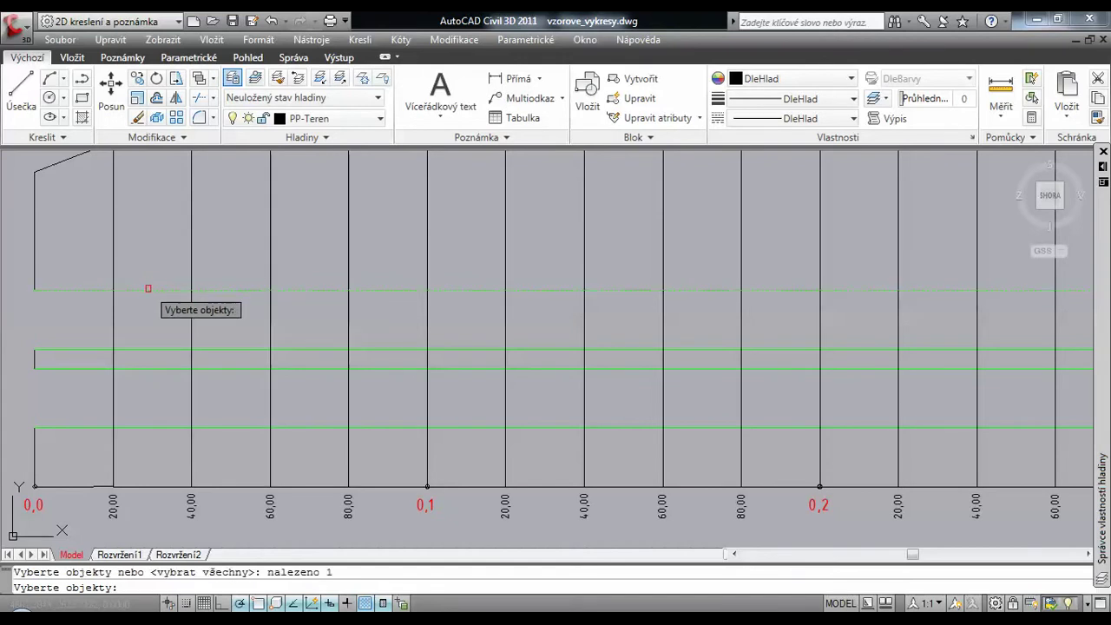
left_click(145, 349)
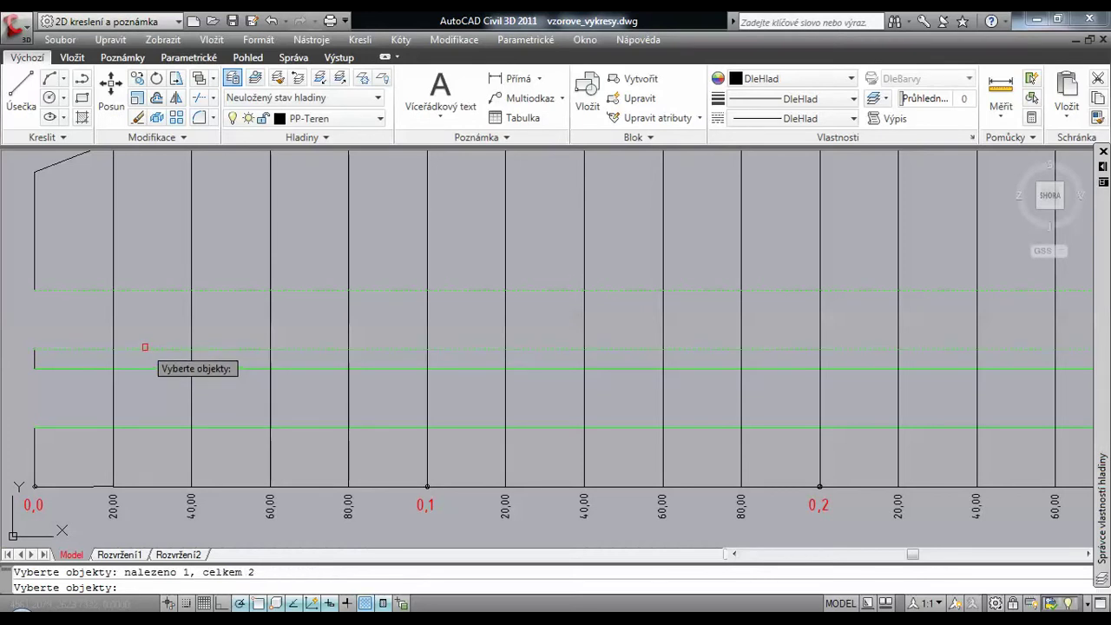
key("Return")
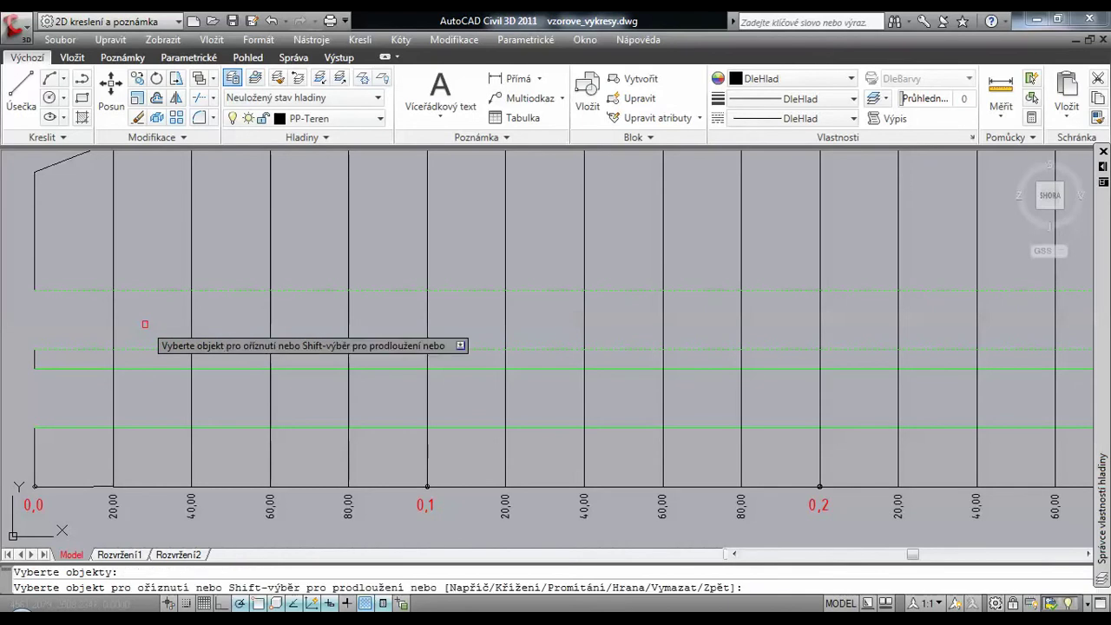
scroll(145, 324, "down", 4)
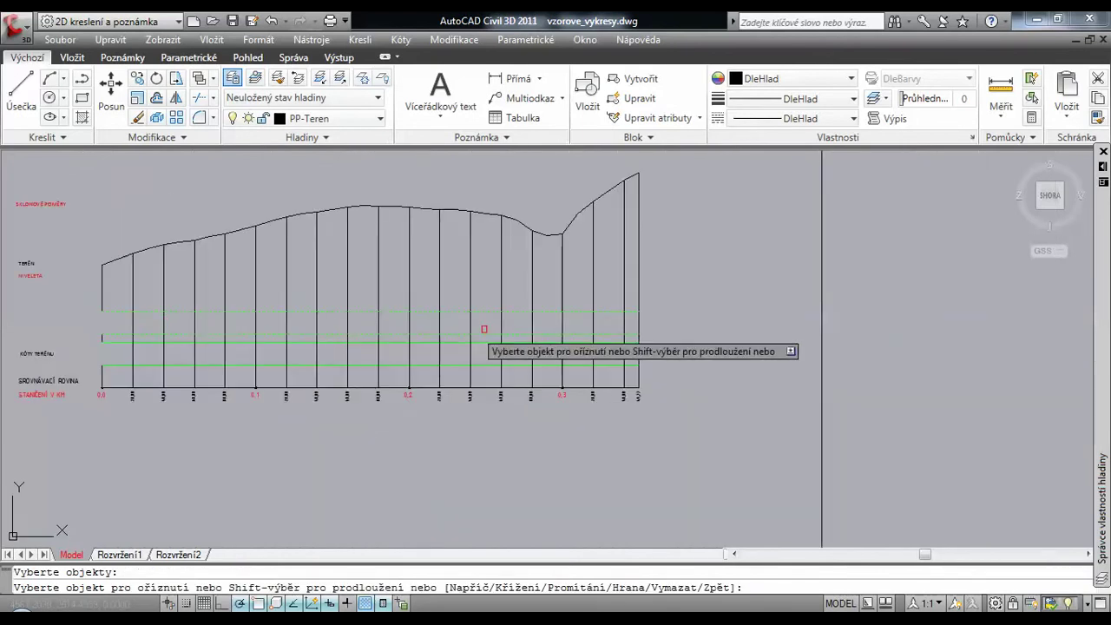
left_click(663, 318)
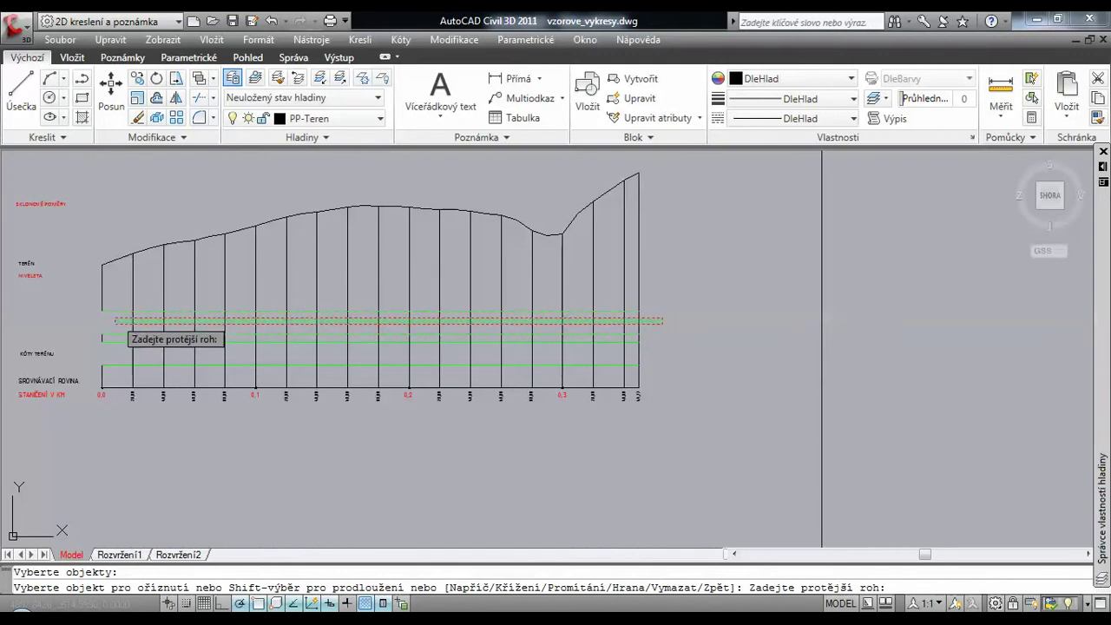
left_click(114, 318)
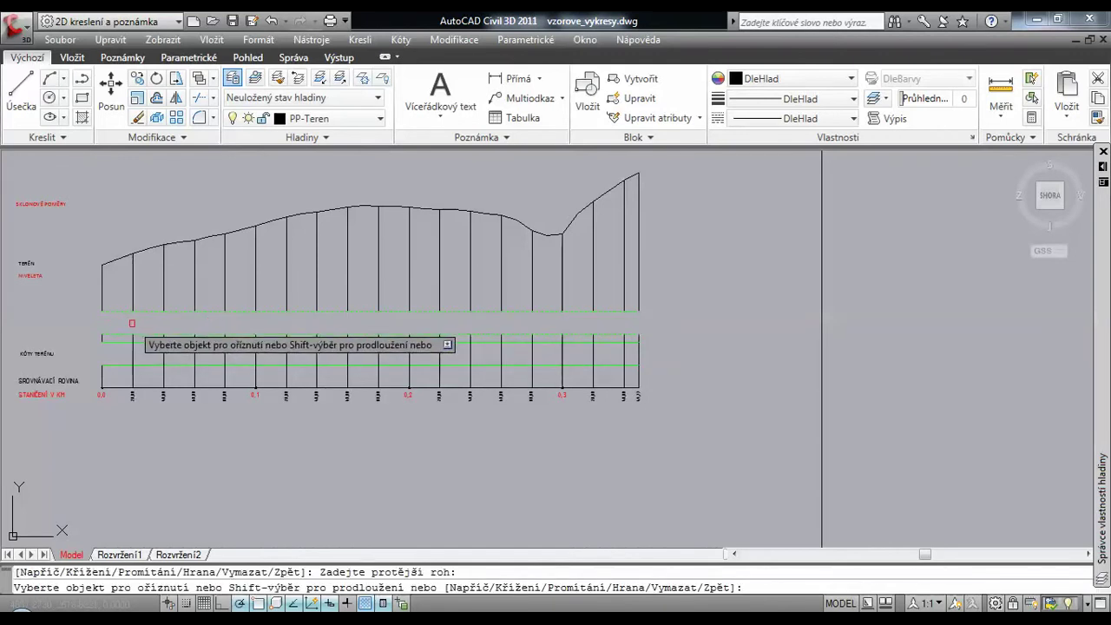
key("Return")
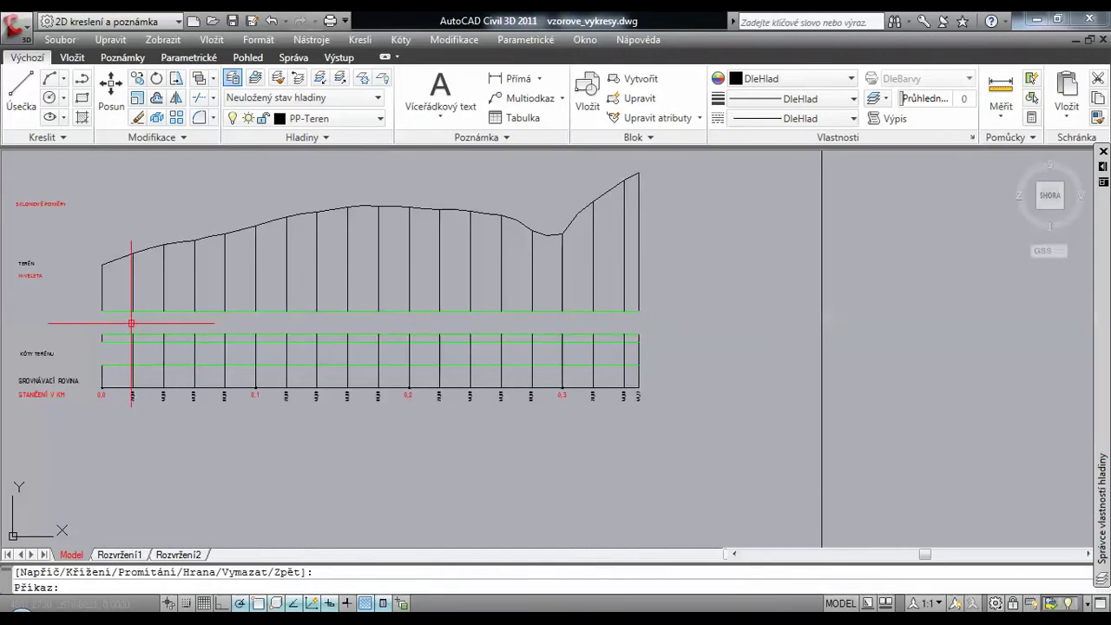
- Trim all the verticals between the lower pair of green helper lines, across the terrain elevation row
scroll(131, 323, "up", 6)
key("Return")
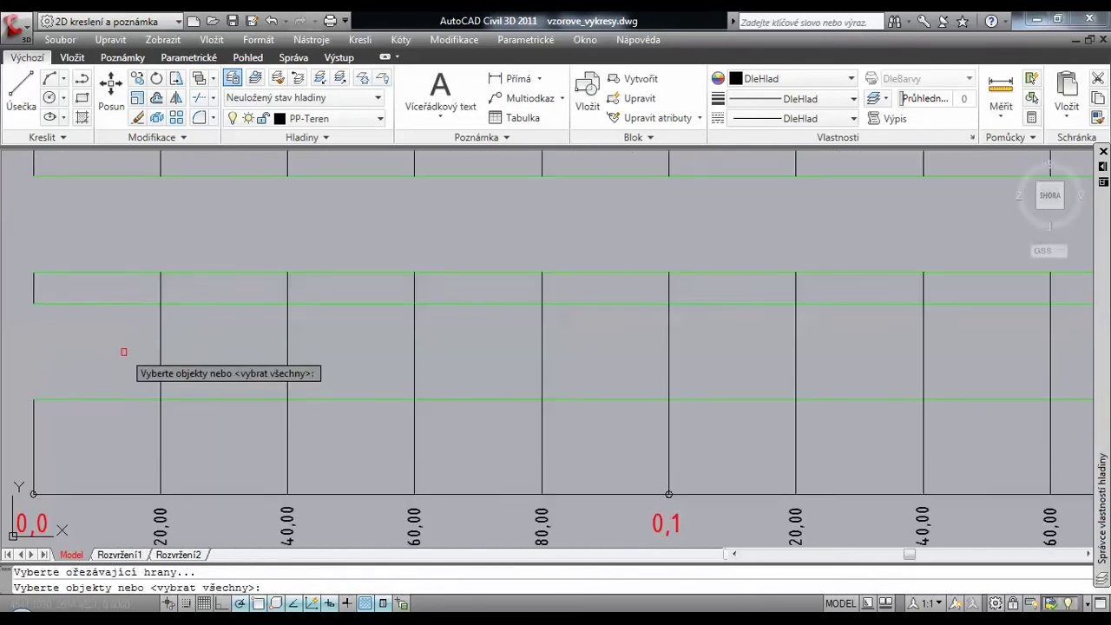
left_click(116, 306)
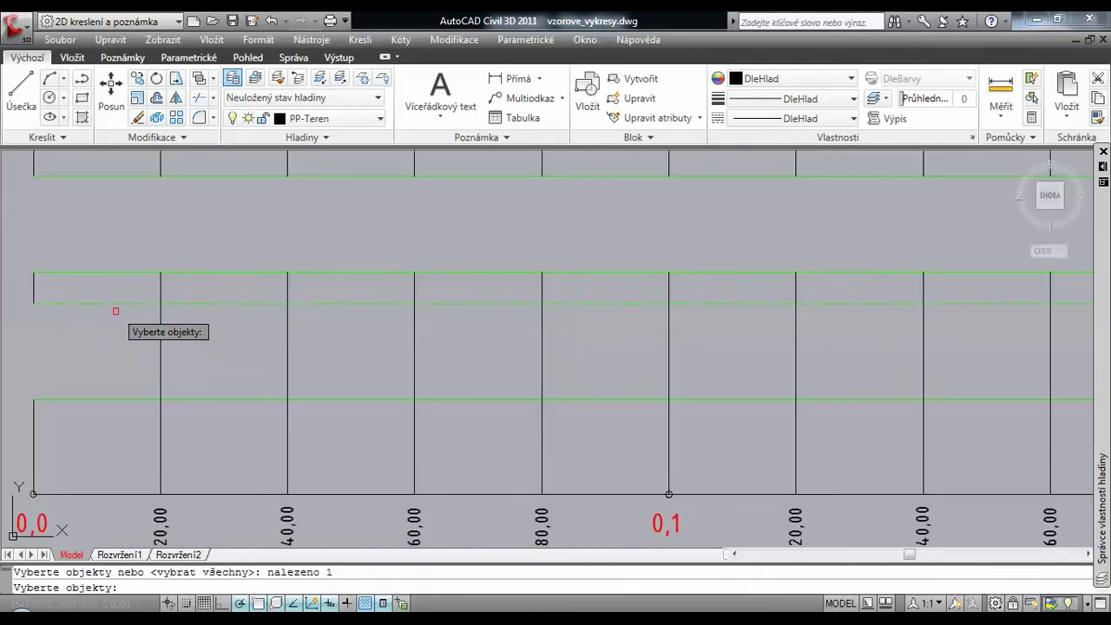
left_click(115, 399)
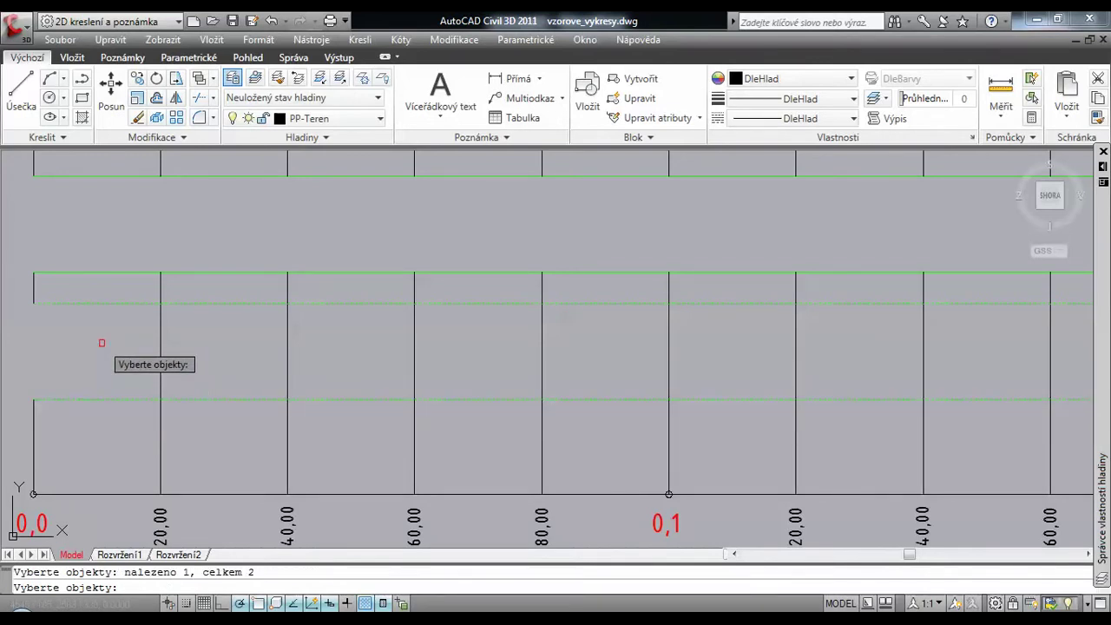
key("Return")
scroll(101, 343, "down", 5)
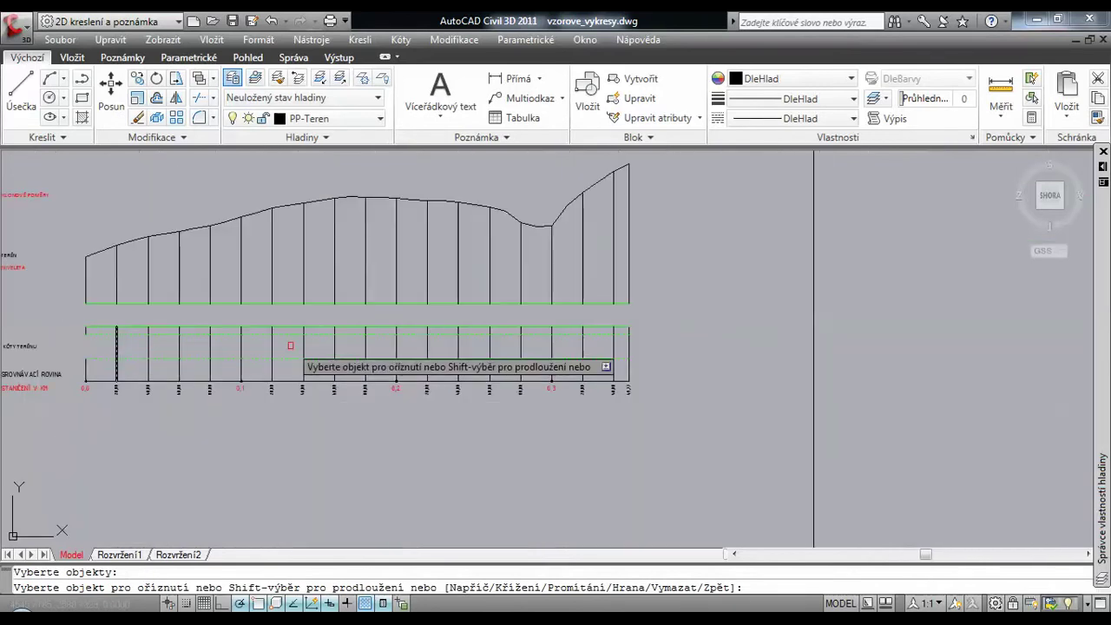
left_click(659, 349)
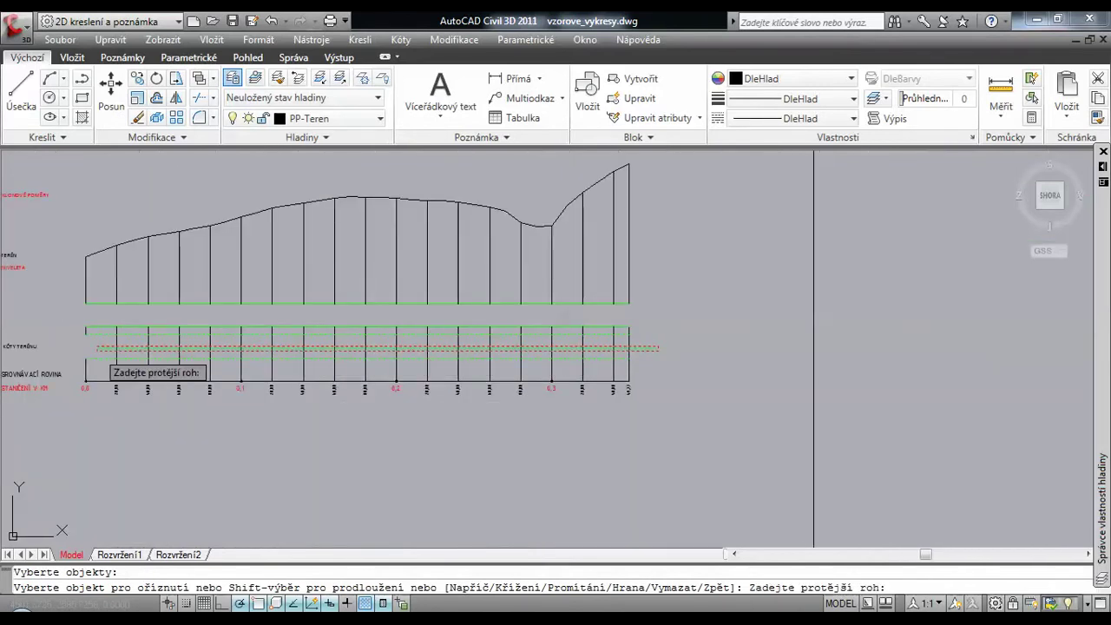
left_click(97, 349)
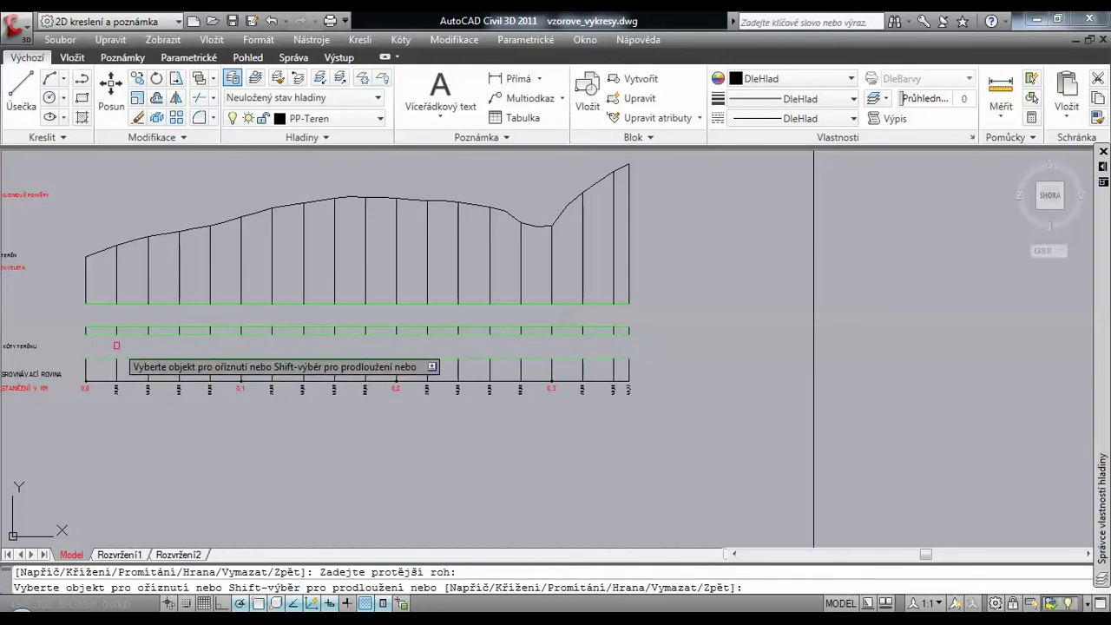
key("Return")
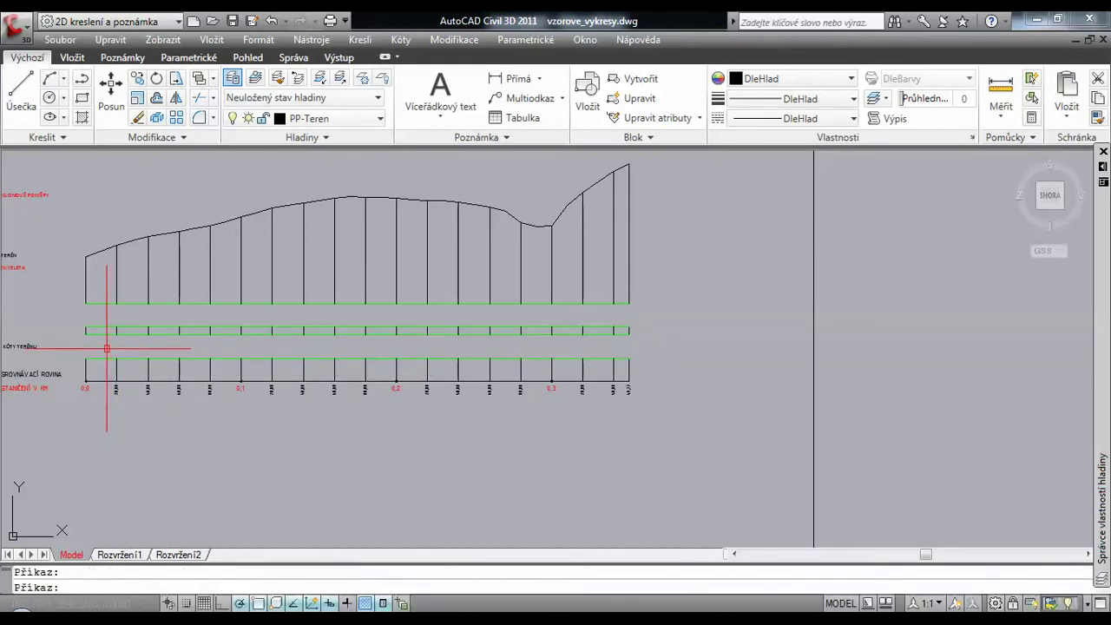
- Delete the four green horizontal helper lines on layer pom from the profile table
scroll(107, 344, "up", 3)
left_click(113, 395)
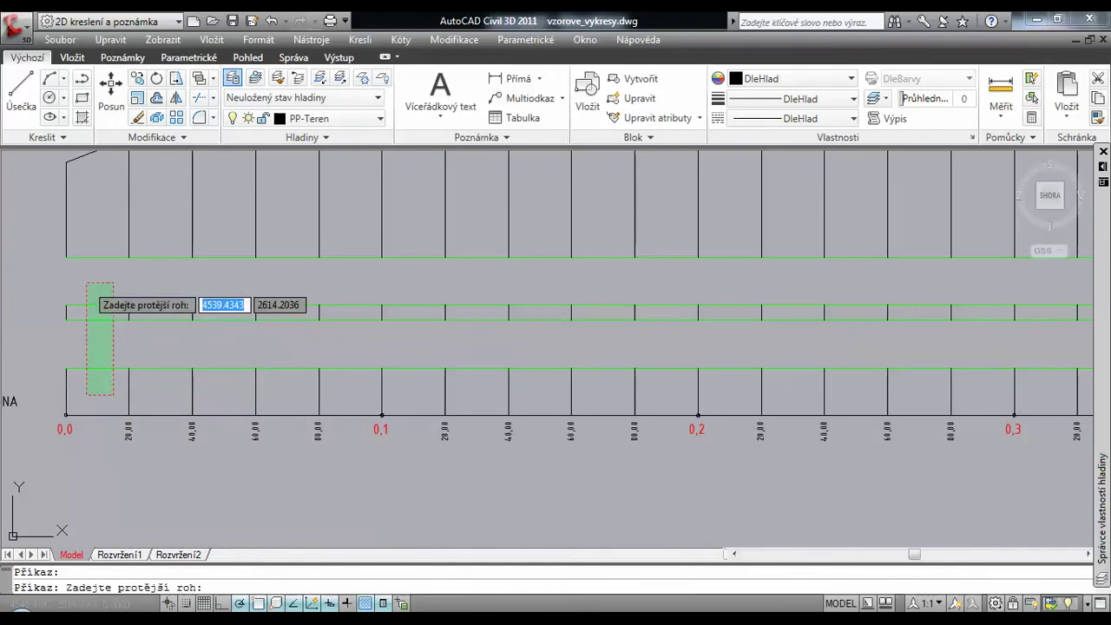
left_click(79, 237)
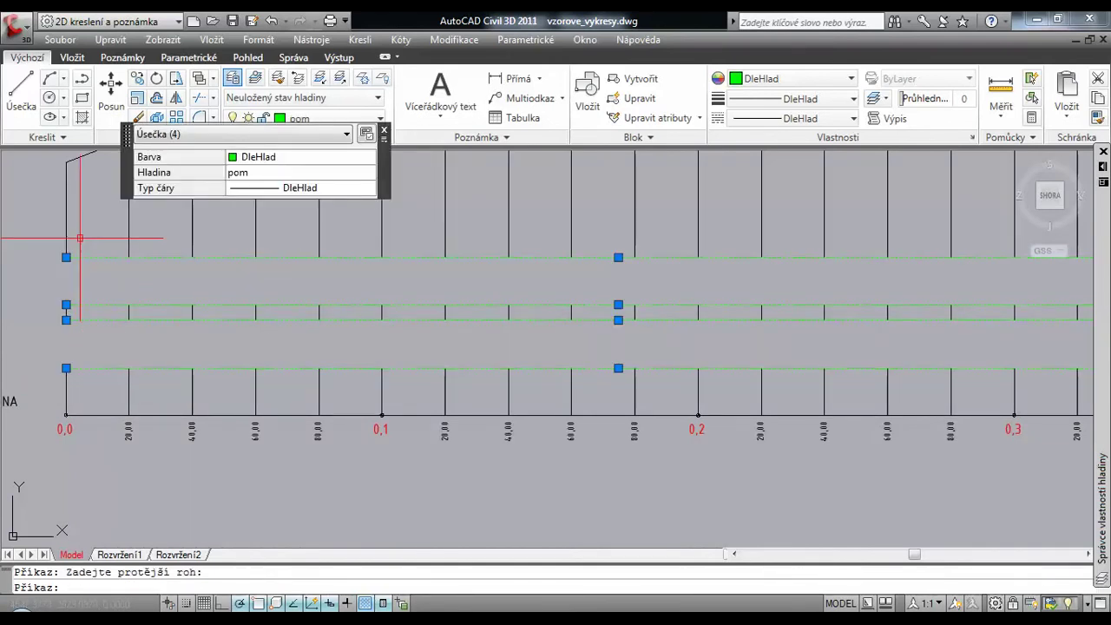
key("Delete")
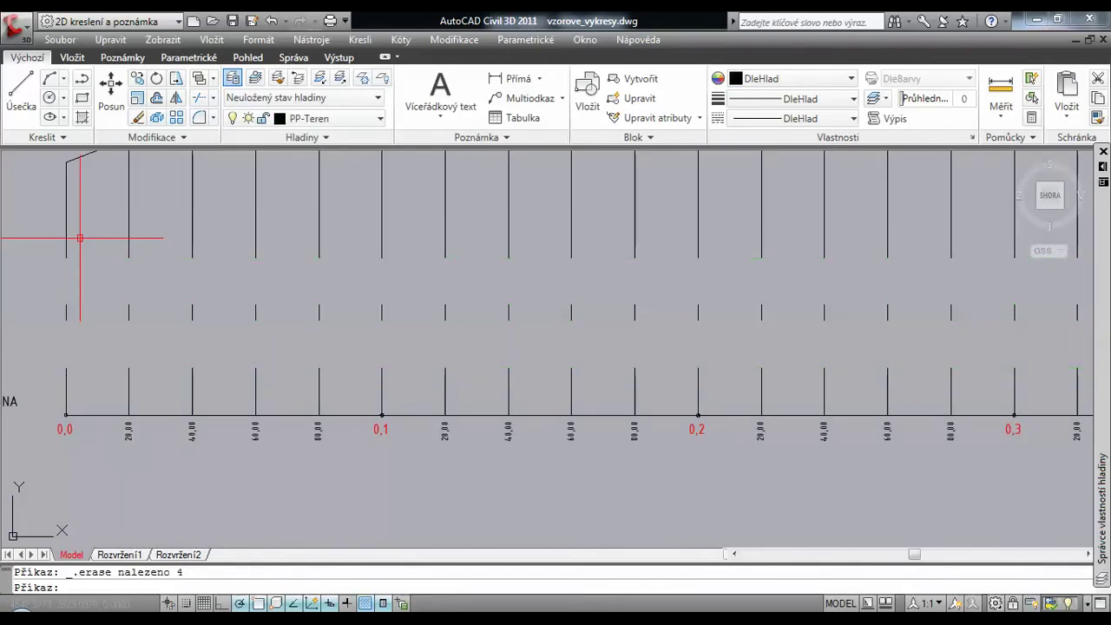
- Undo the erasure of the green horizontal helper lines that run through the elevation rows below the terrain profile
scroll(79, 237, "down", 3)
middle_click_drag(95, 228, 109, 329)
mouse_move(1105, 174)
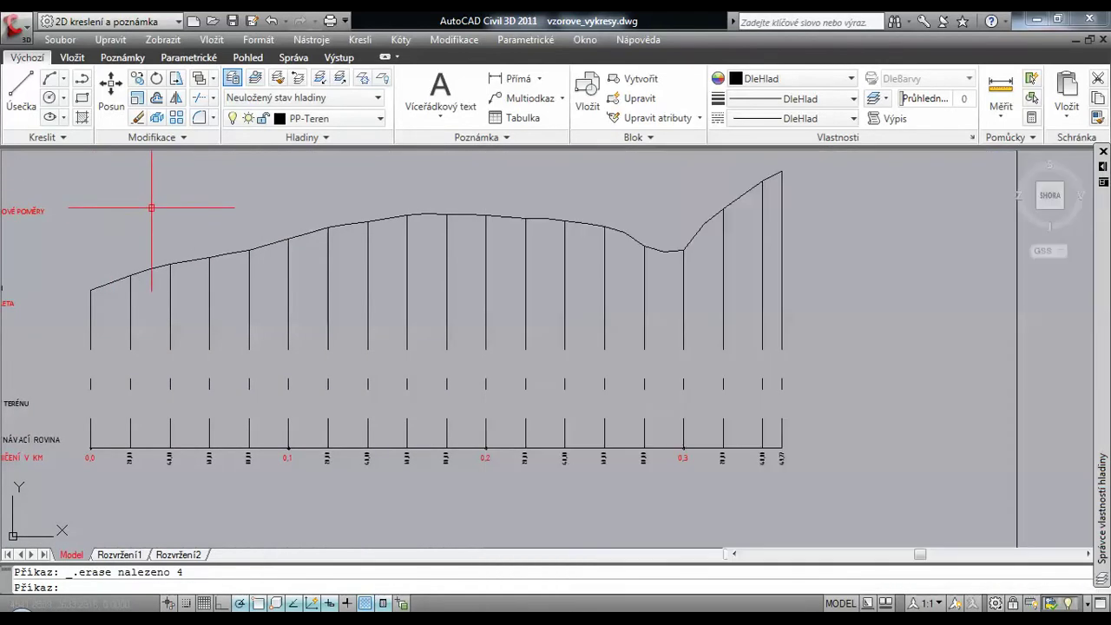
left_click(149, 216)
left_click(141, 211)
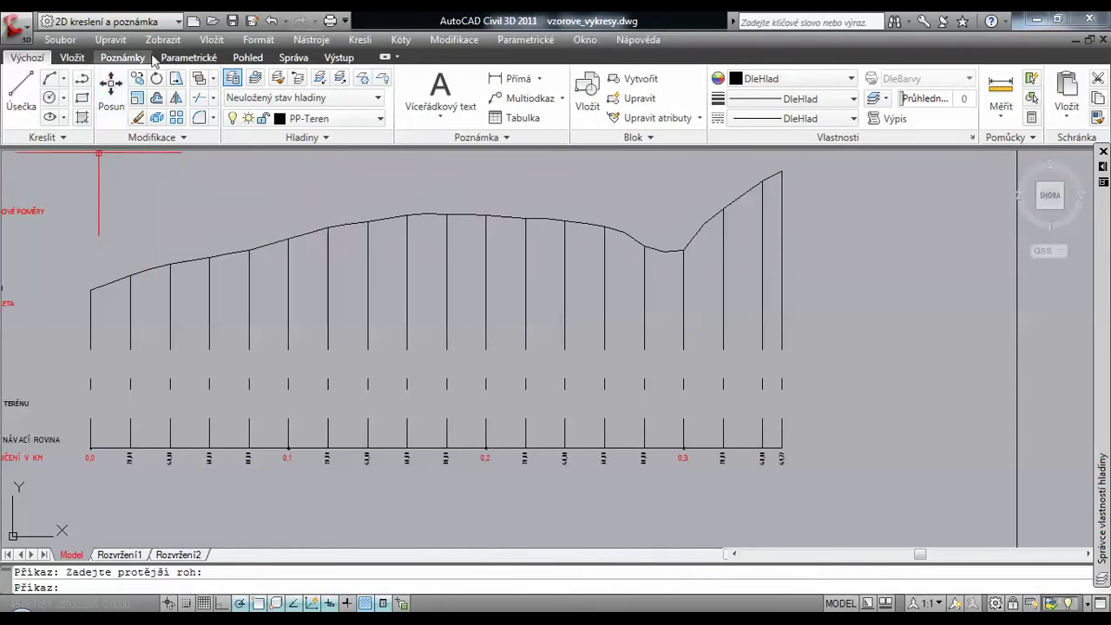
left_click(270, 24)
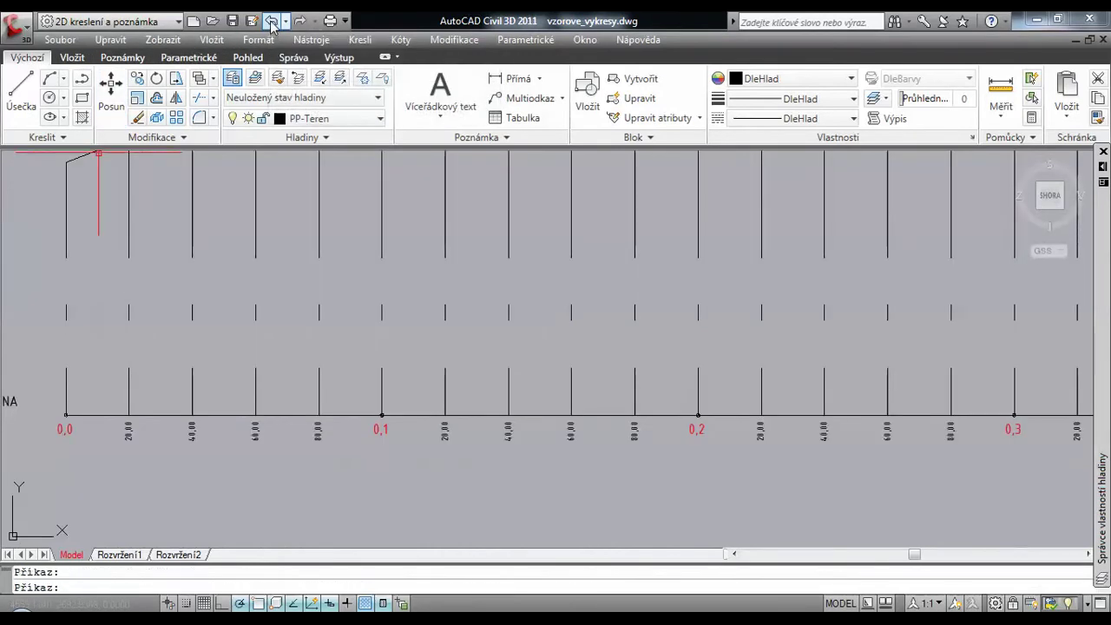
left_click(271, 24)
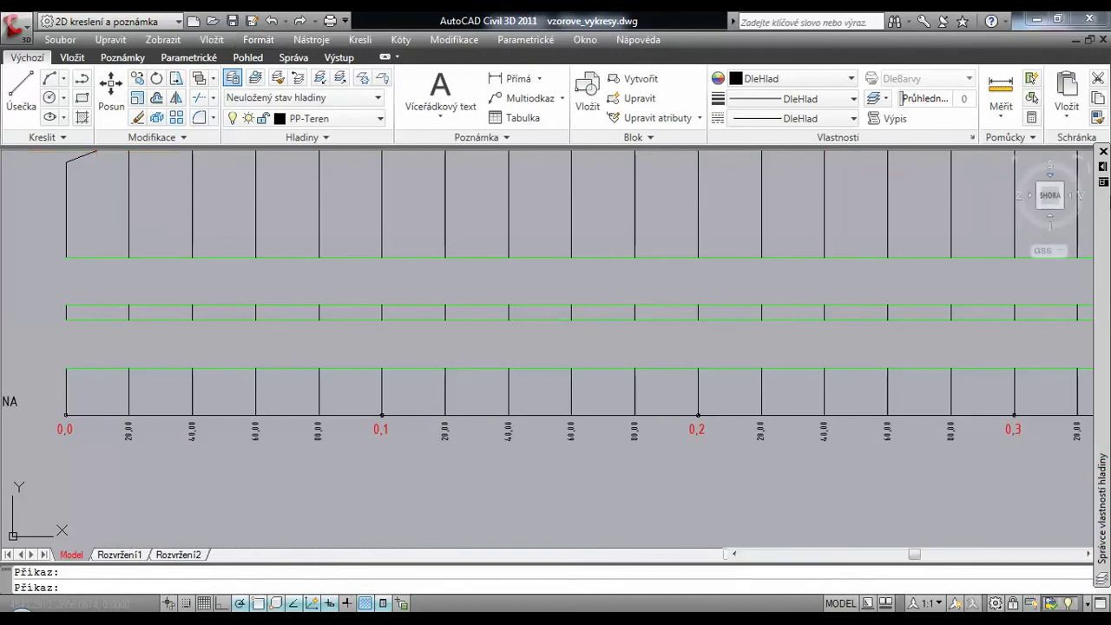
- Turn on the koty nivelety and koty terenu layers and turn off the pom layer
mouse_move(1104, 173)
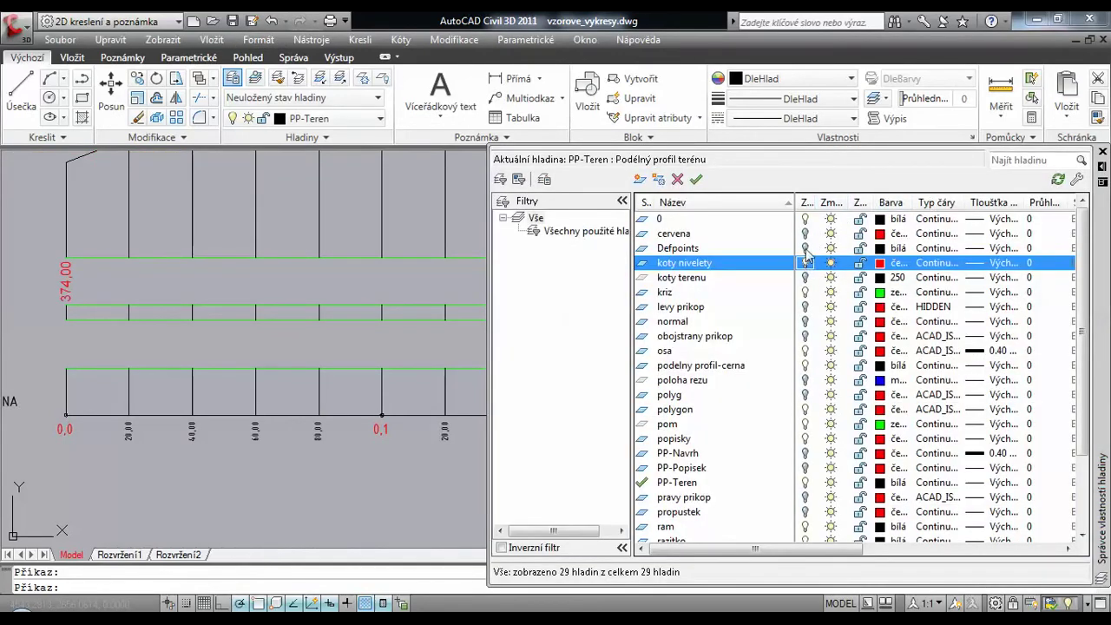
left_click(806, 252)
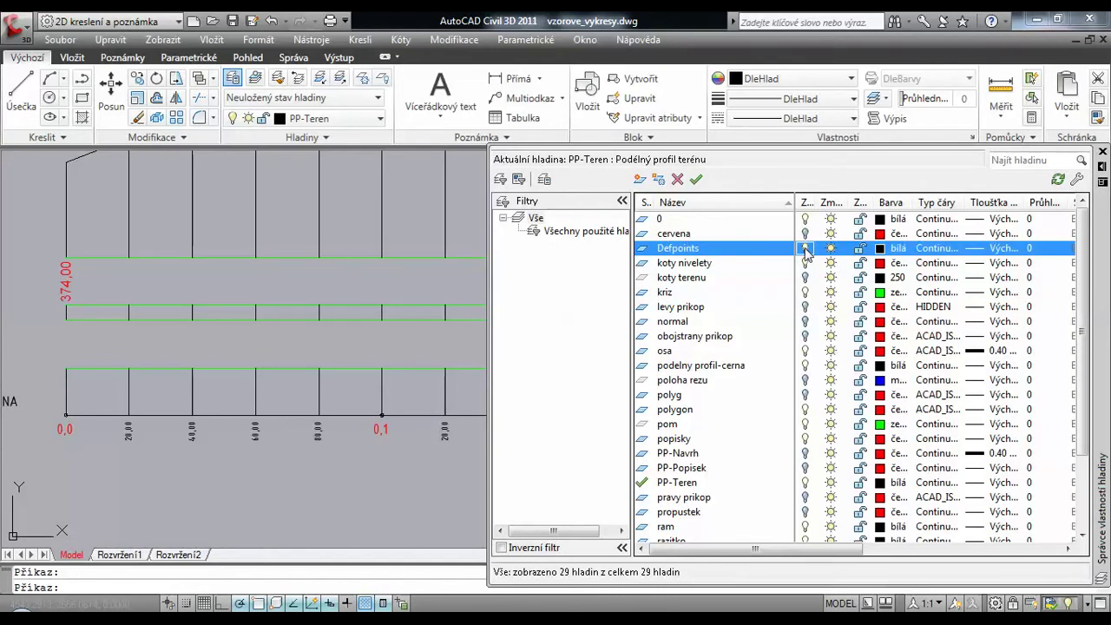
left_click(806, 277)
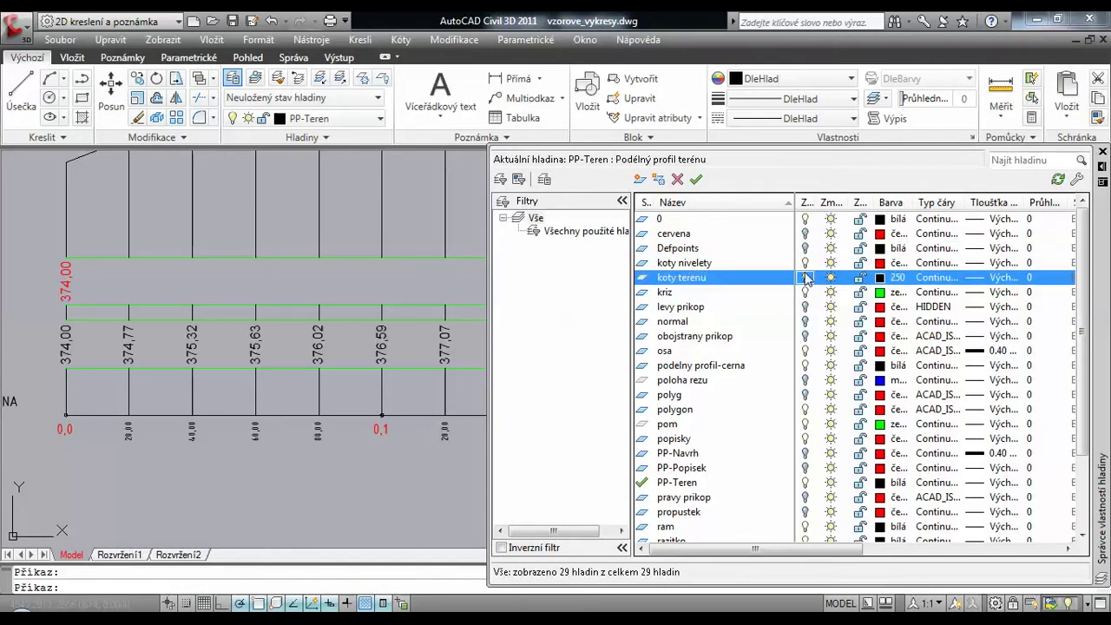
left_click(807, 425)
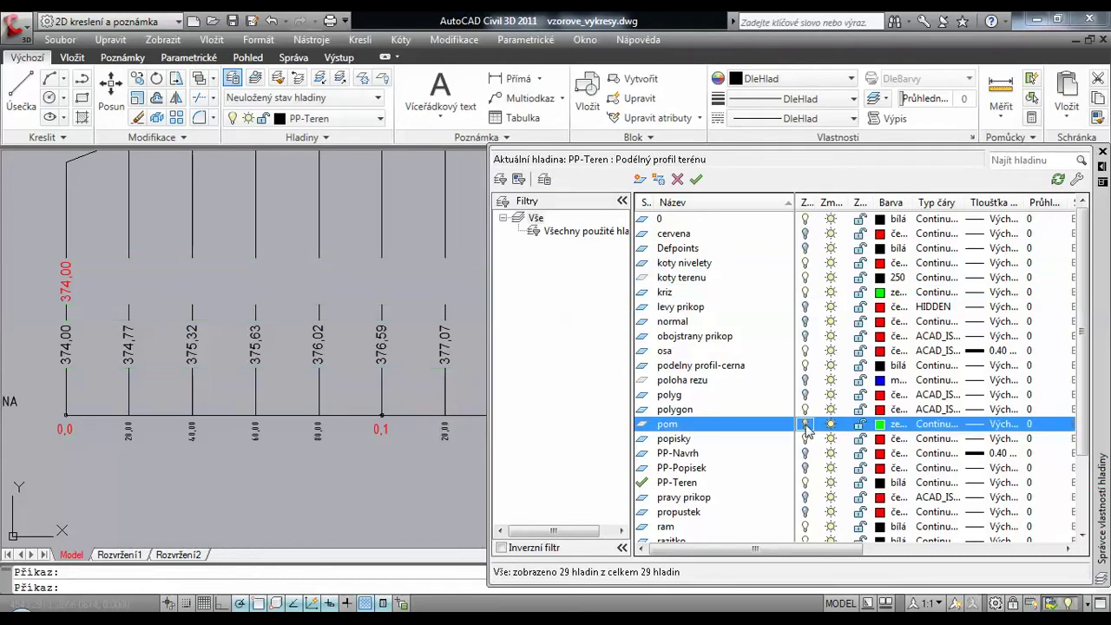
left_click(352, 285)
left_click(352, 286)
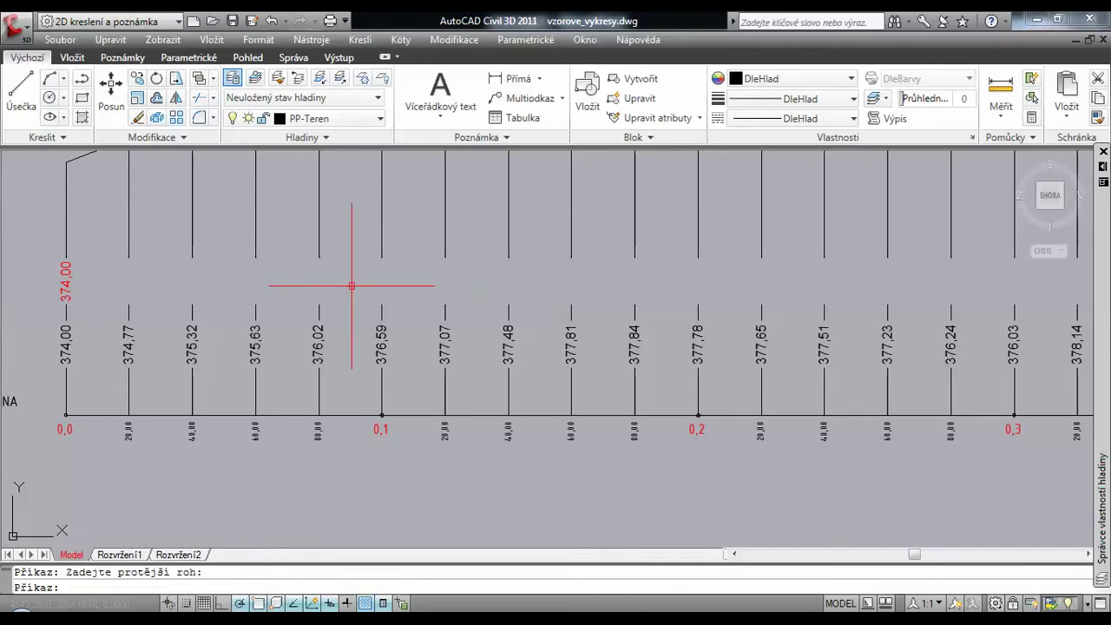
- Make polygon the current layer for drawing the height polygon in the longitudinal profile
scroll(352, 285, "down", 4)
mouse_move(376, 278)
middle_mouse_down()
mouse_move(389, 318)
mouse_move(360, 298)
mouse_move(294, 296)
middle_mouse_up()
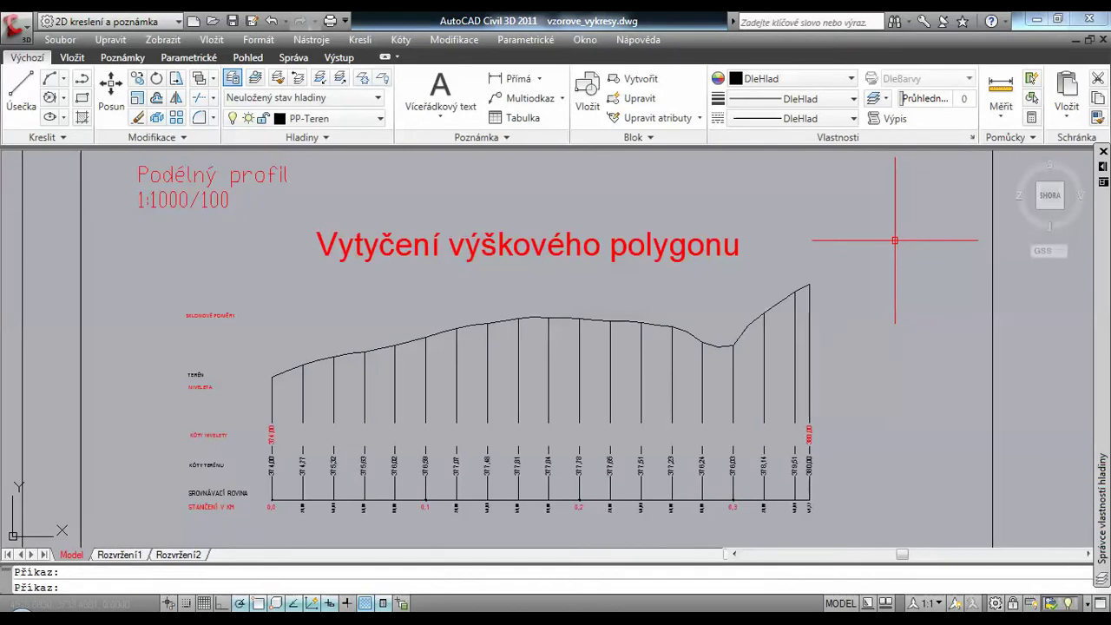
left_click(379, 122)
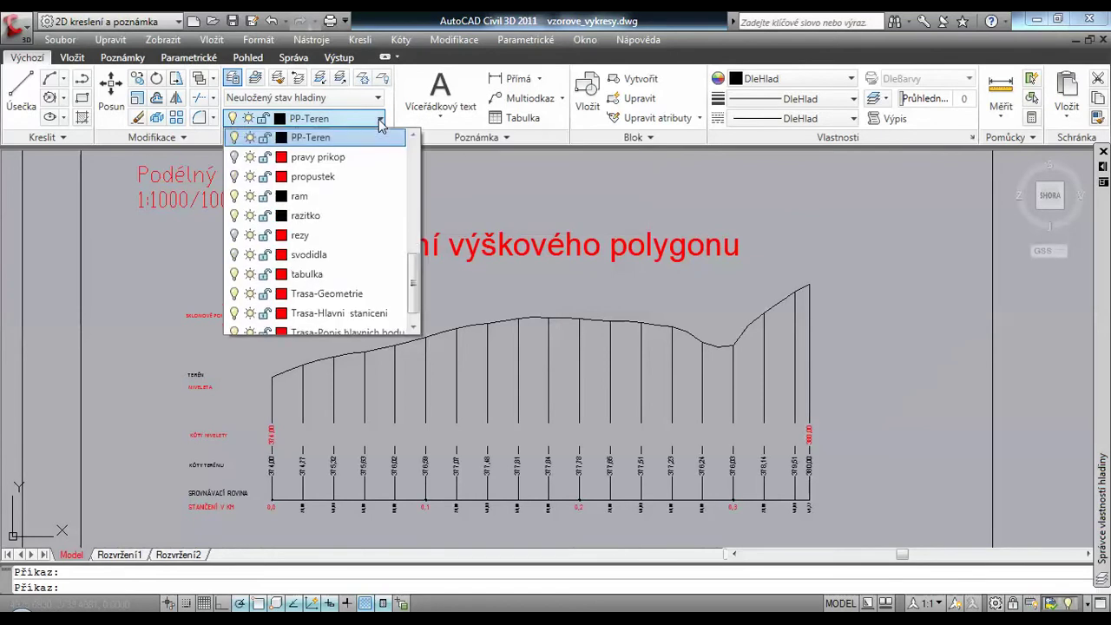
left_click_drag(415, 279, 419, 243)
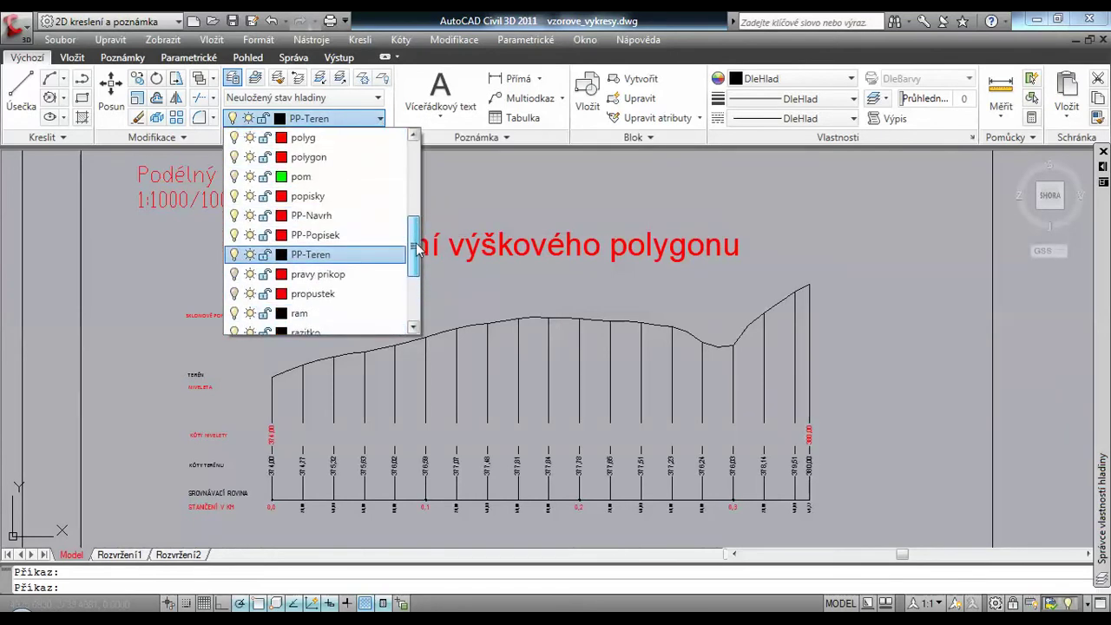
left_click(345, 160)
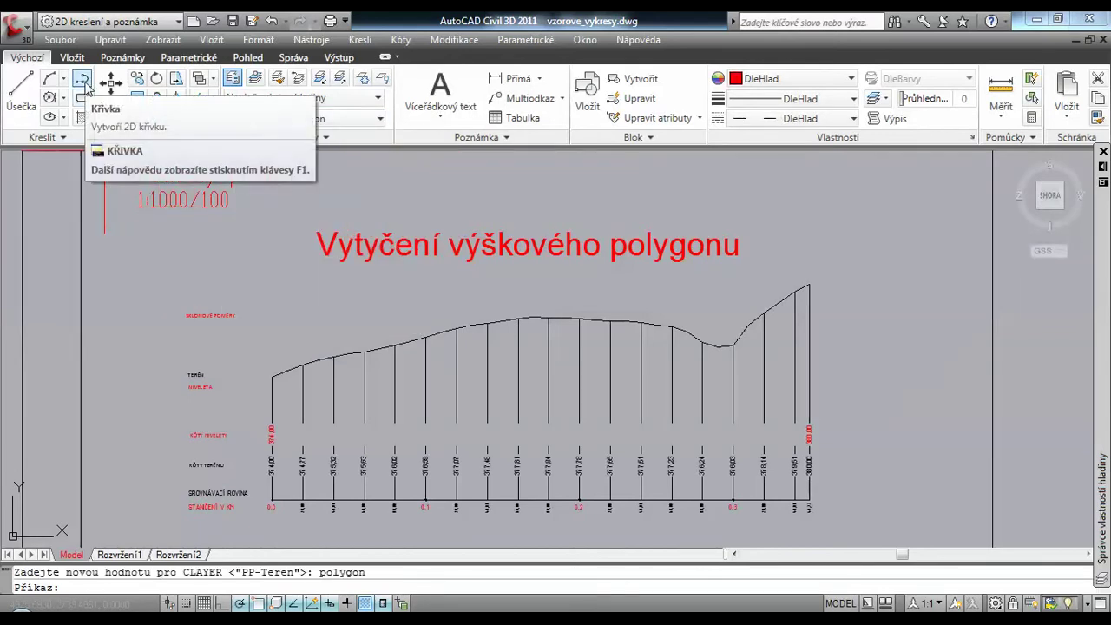
- Start a polyline at the terrain line's starting point at station 0,0 and run it to the terrain's crest
left_click(83, 81)
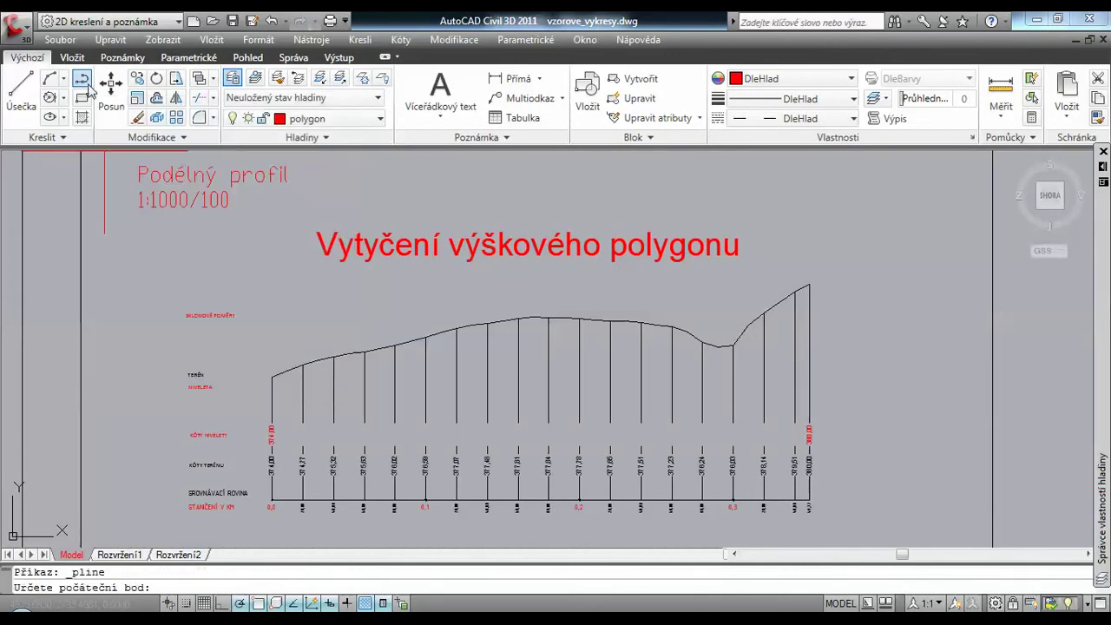
scroll(262, 390, "up", 3)
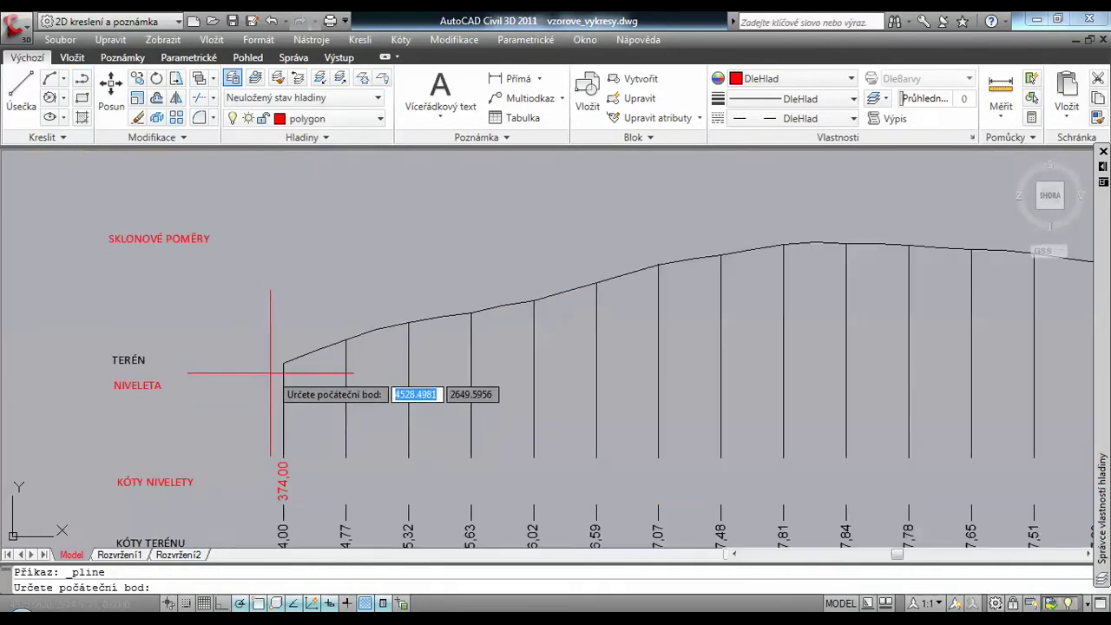
left_click(284, 363)
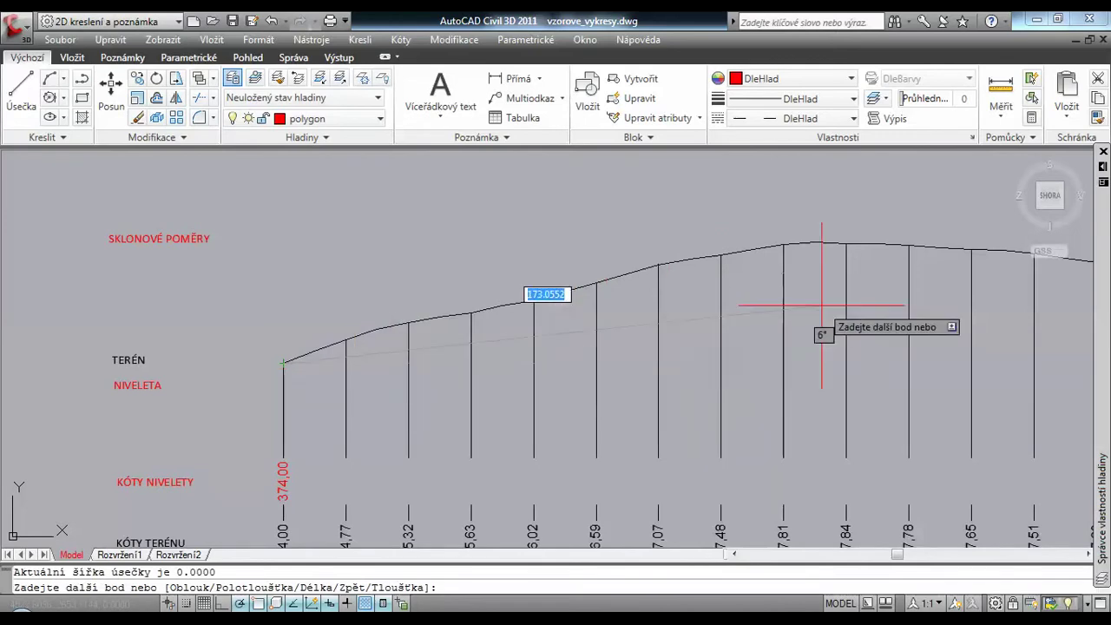
middle_click_drag(819, 310, 533, 315)
scroll(522, 261, "up", 3)
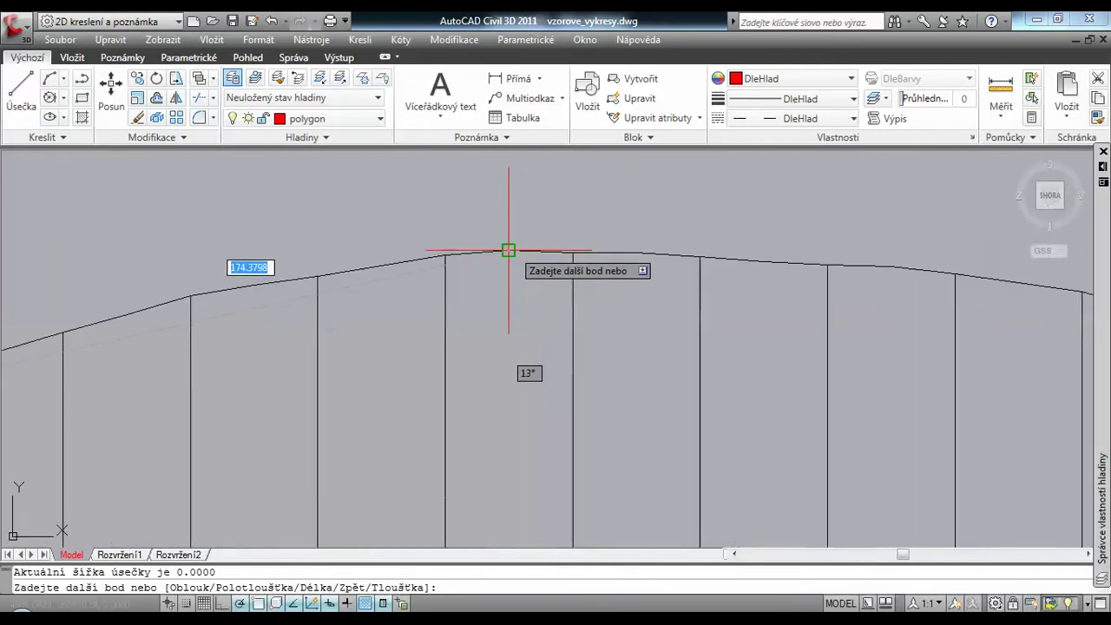
left_click(509, 250)
- Continue the polyline from the crest through the lowest point of the dip to the terrain's end point and finish it
scroll(509, 261, "down", 4)
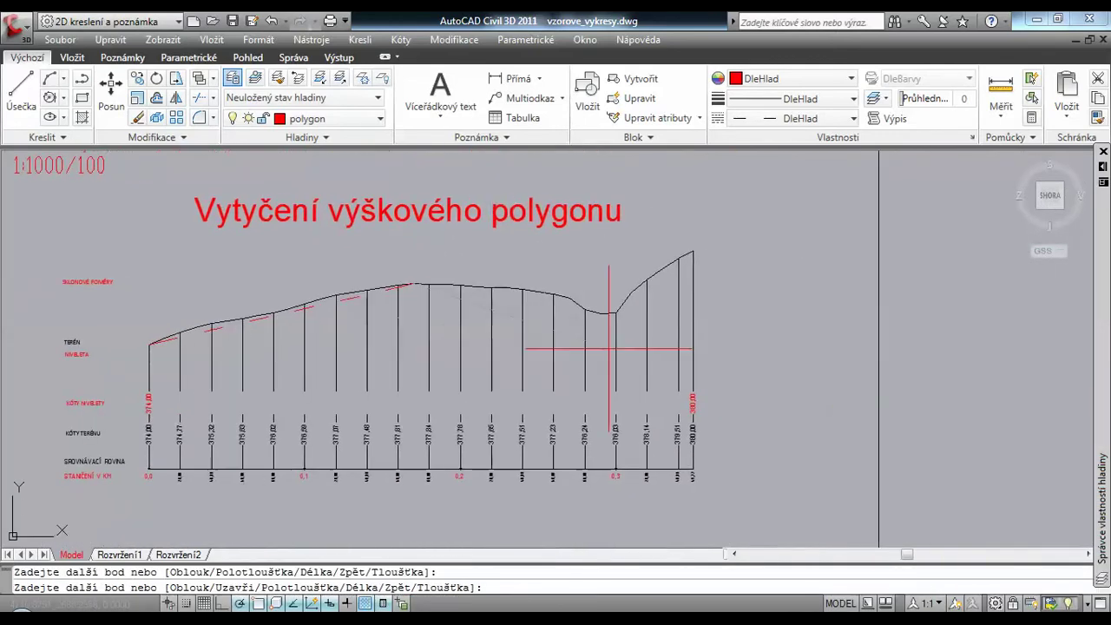
scroll(595, 373, "up", 5)
scroll(595, 286, "up", 1)
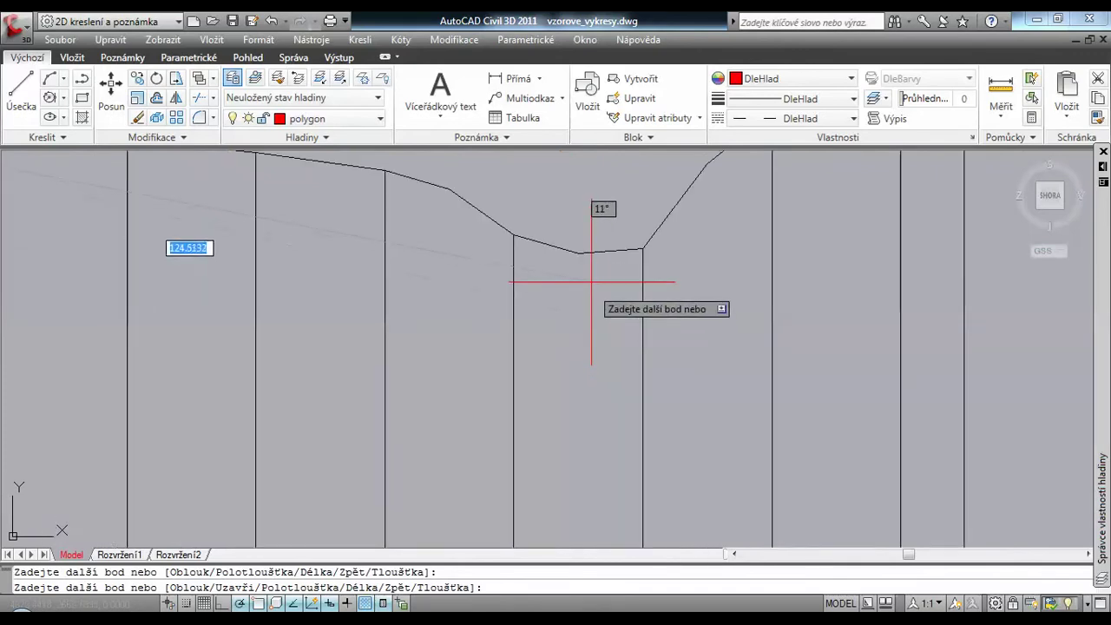
left_click(578, 254)
scroll(581, 260, "down", 4)
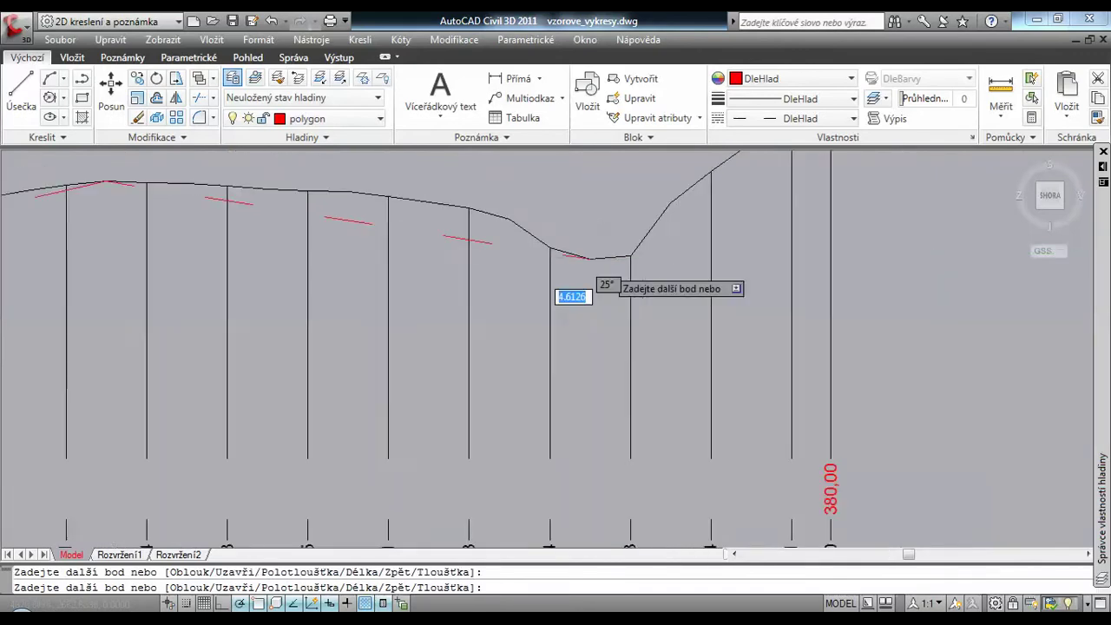
scroll(619, 272, "up", 4)
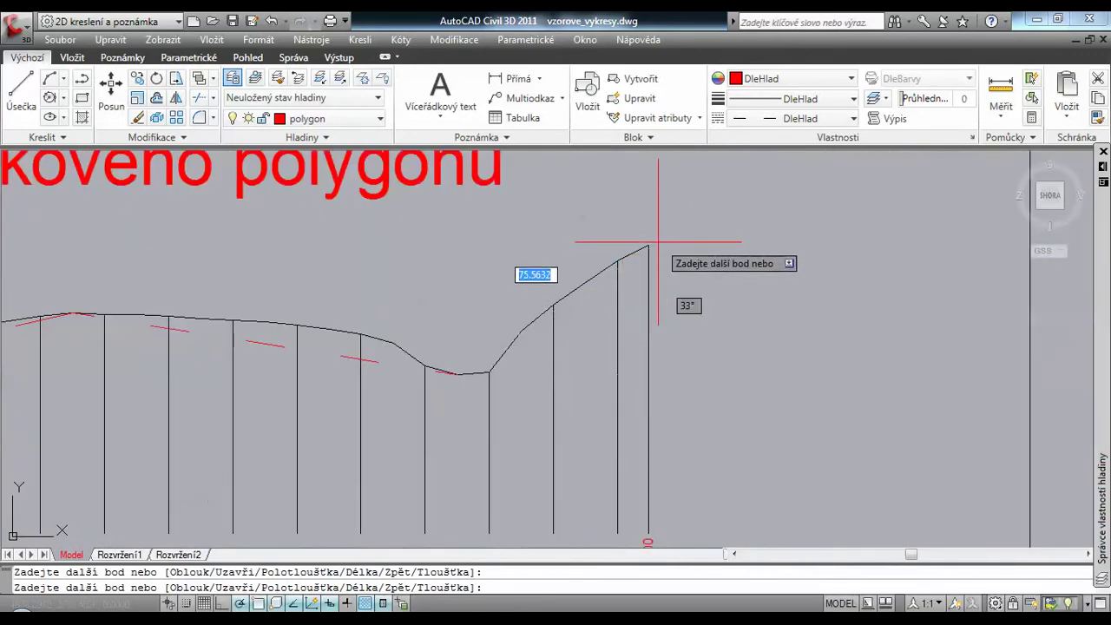
right_click(708, 236)
left_click(749, 262)
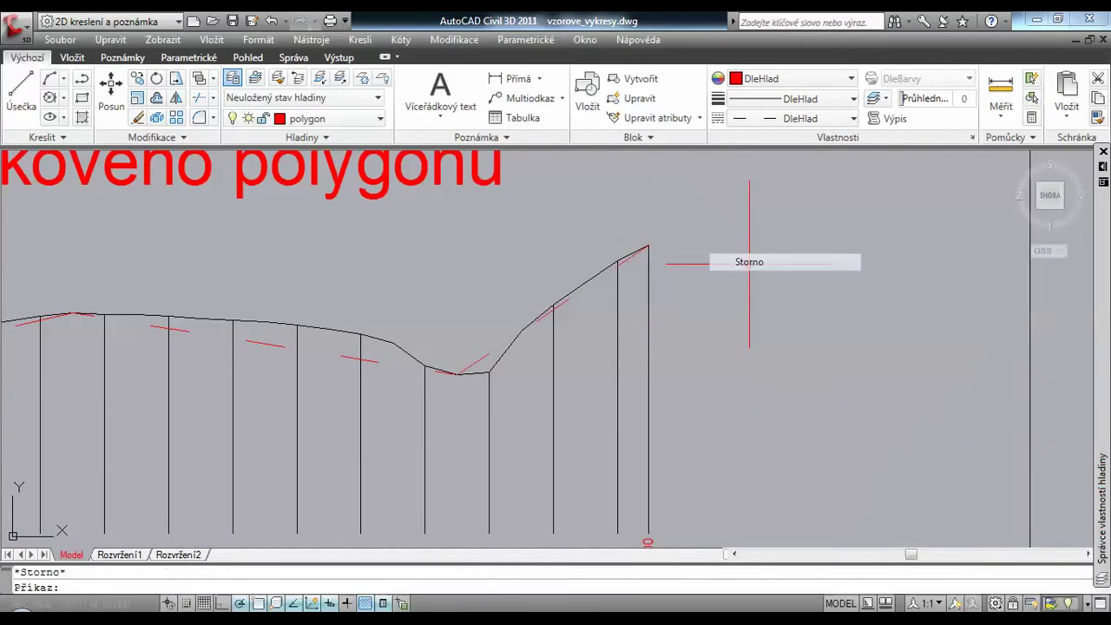
- Stretch the height polygon's vertex at the dip vertically upward so that it lies above the terrain line
scroll(756, 297, "down", 4)
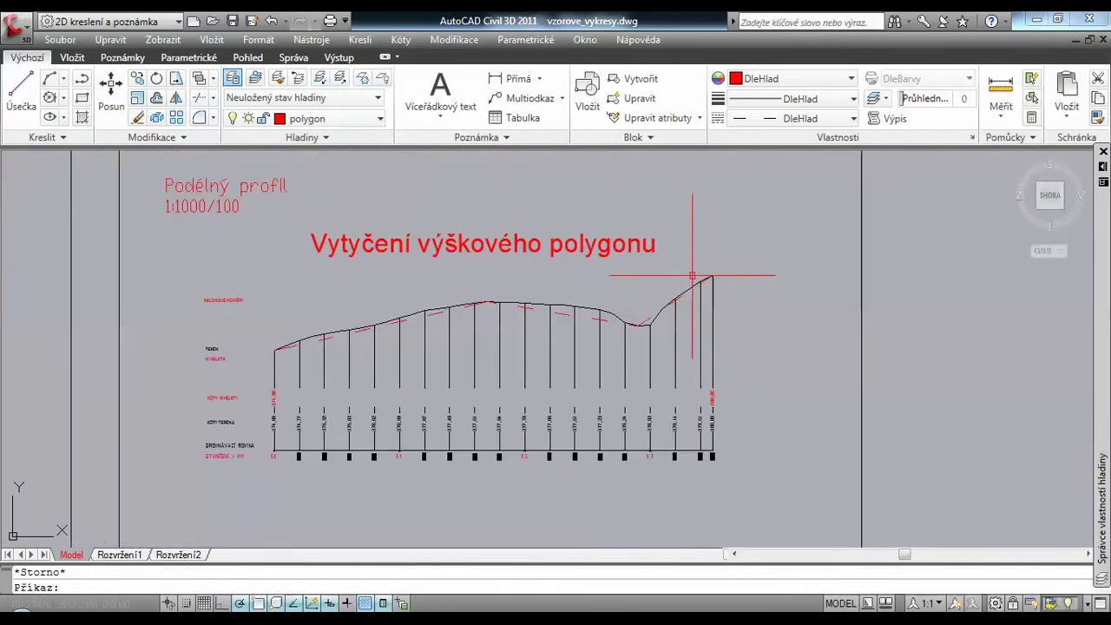
scroll(707, 260, "up", 2)
scroll(677, 299, "up", 2)
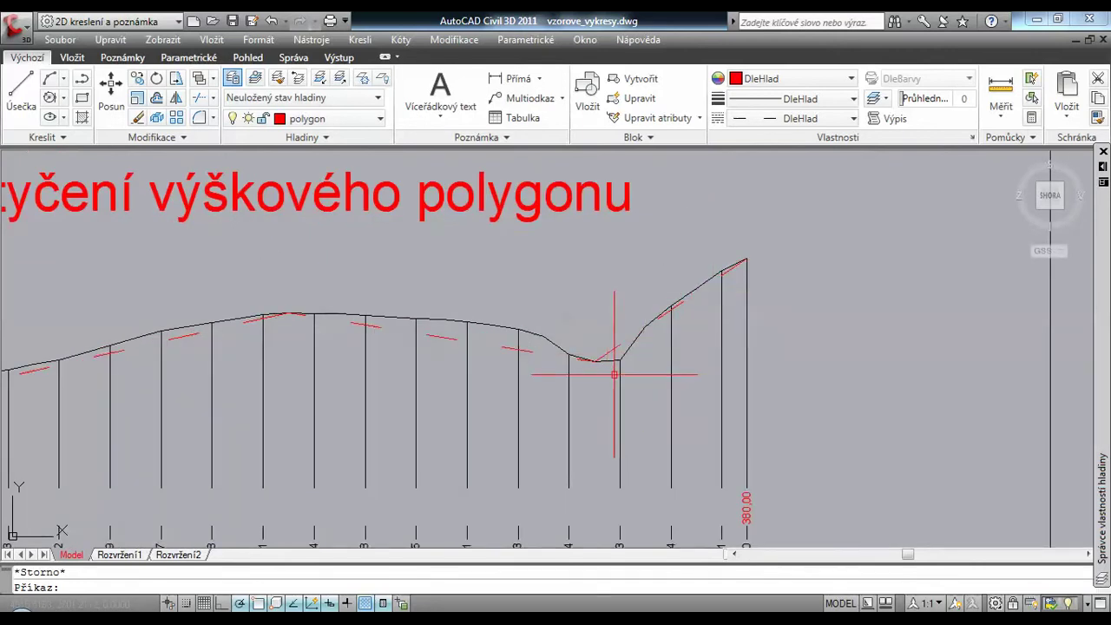
scroll(598, 350, "up", 3)
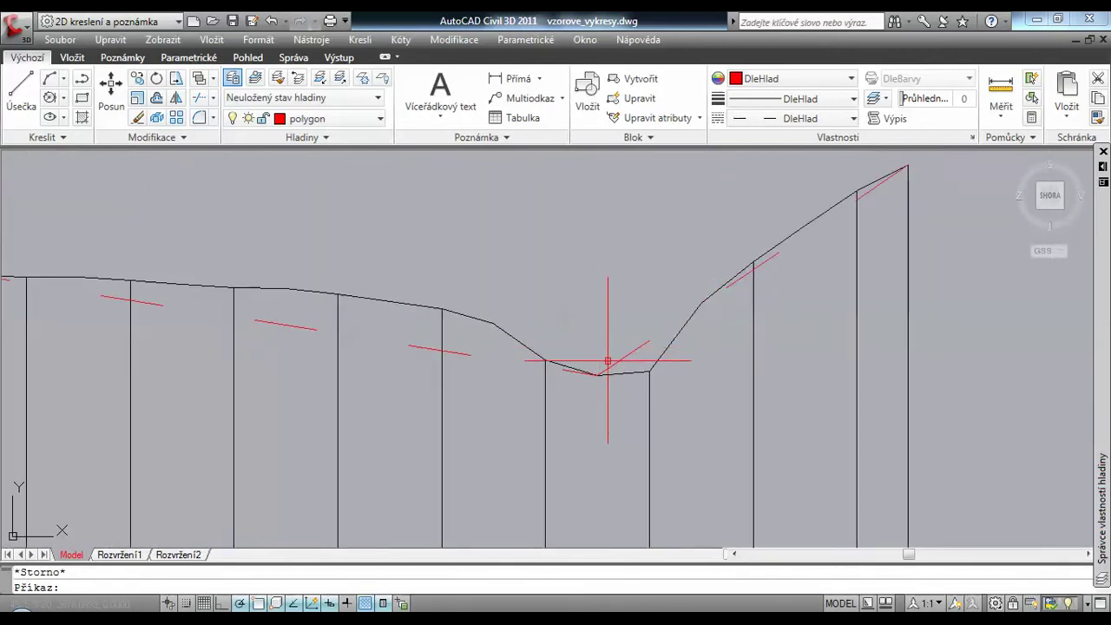
left_click(596, 363)
left_click(597, 375)
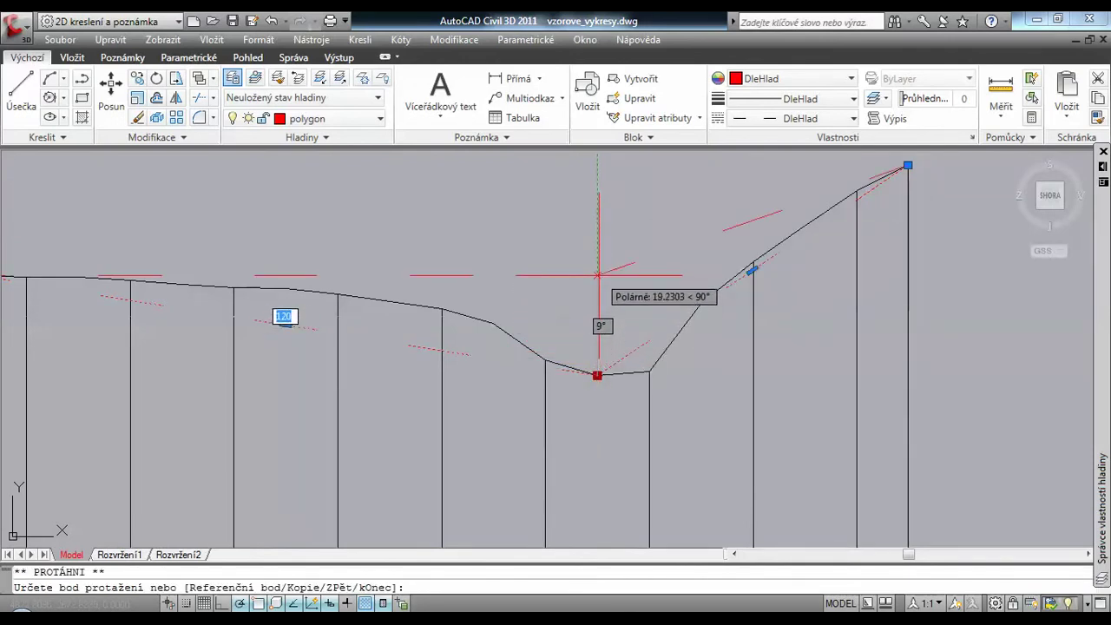
left_click(597, 324)
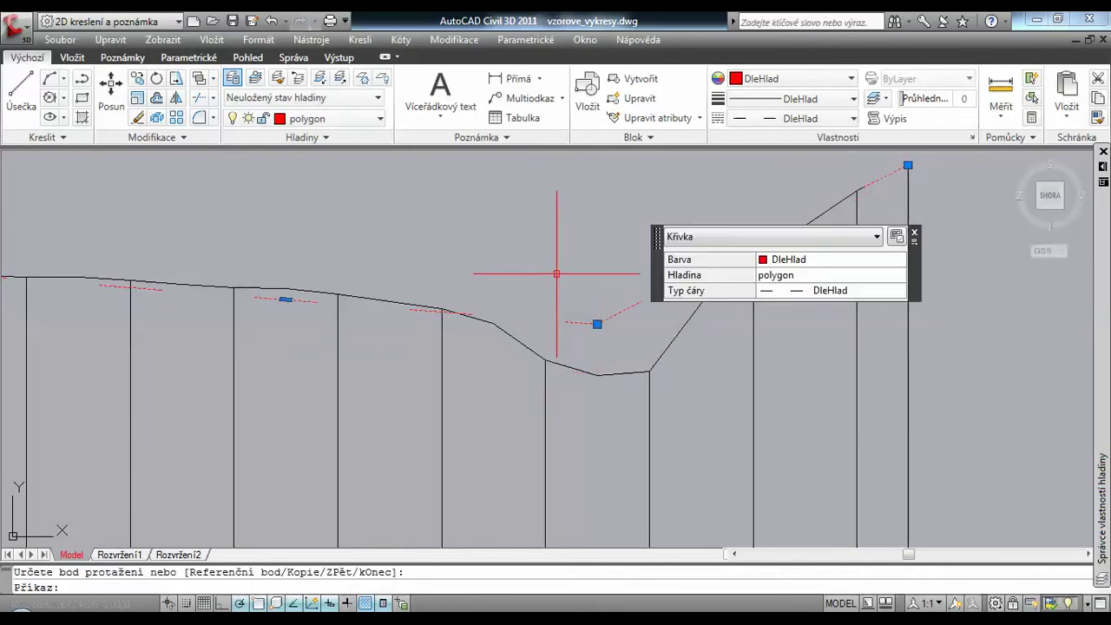
- Stretch the height polygon's vertex at the crest vertically upward above the terrain line and deselect the polyline
scroll(547, 272, "down", 2)
scroll(565, 303, "down", 2)
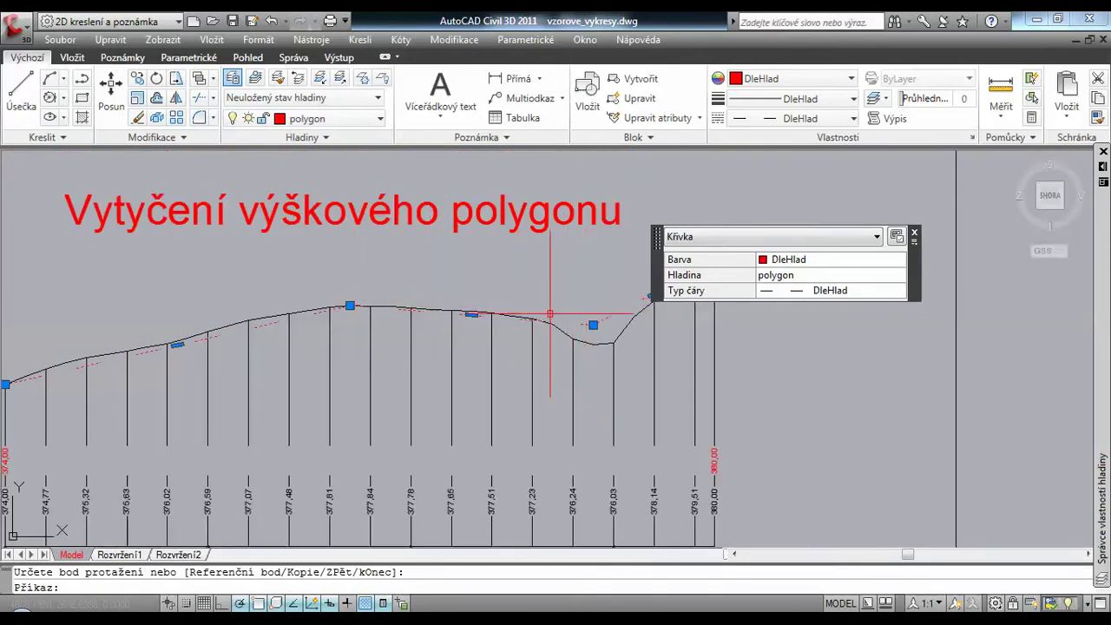
scroll(338, 289, "up", 5)
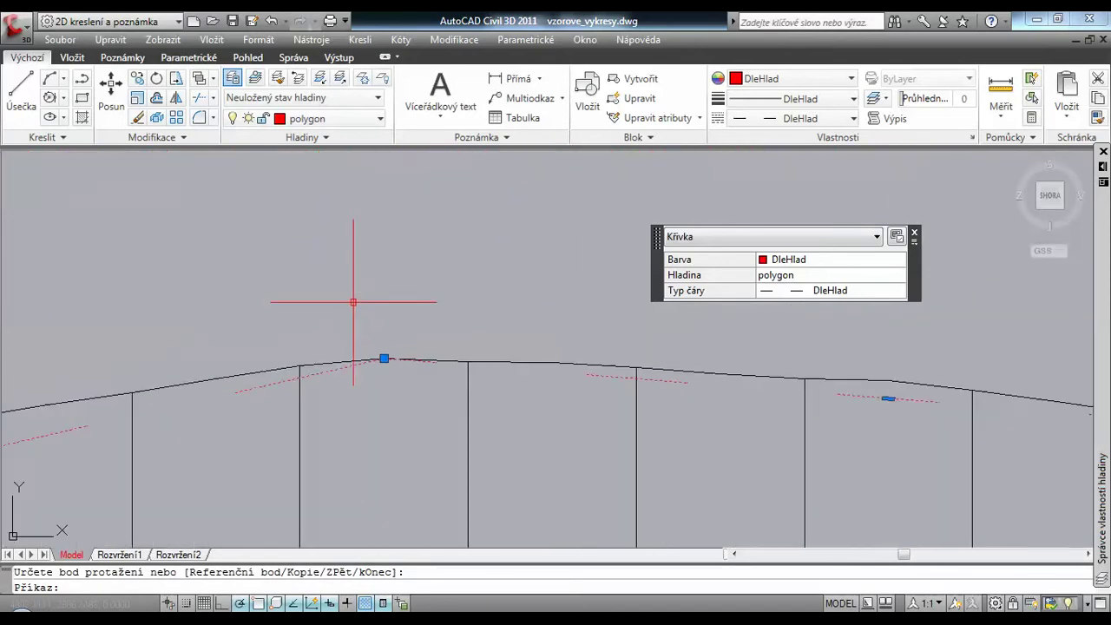
left_click(385, 359)
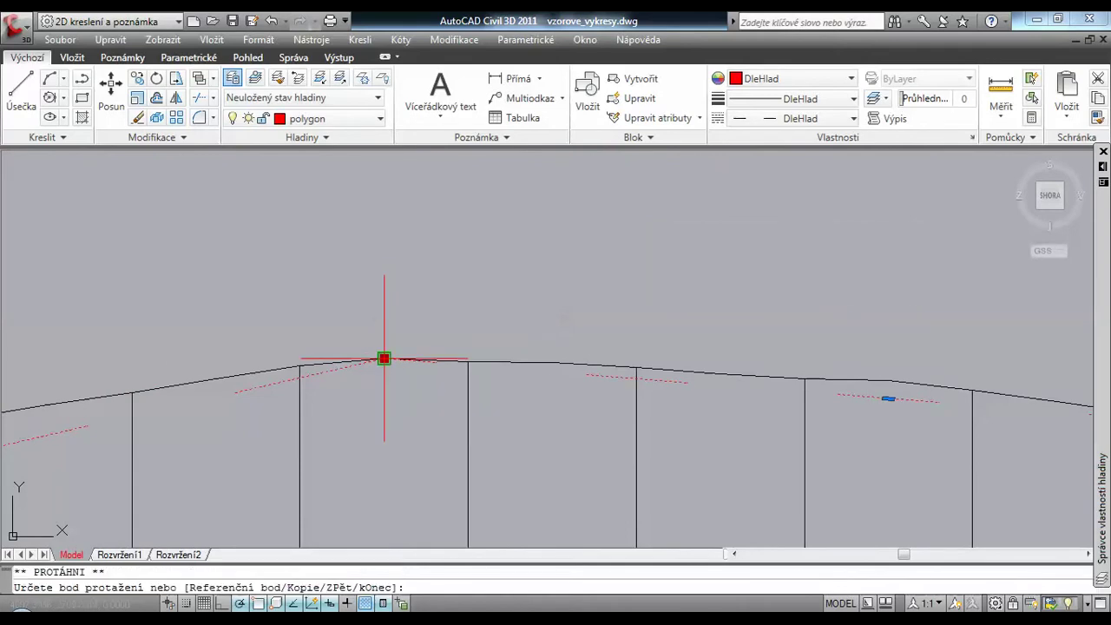
left_click(385, 298)
scroll(440, 268, "down", 5)
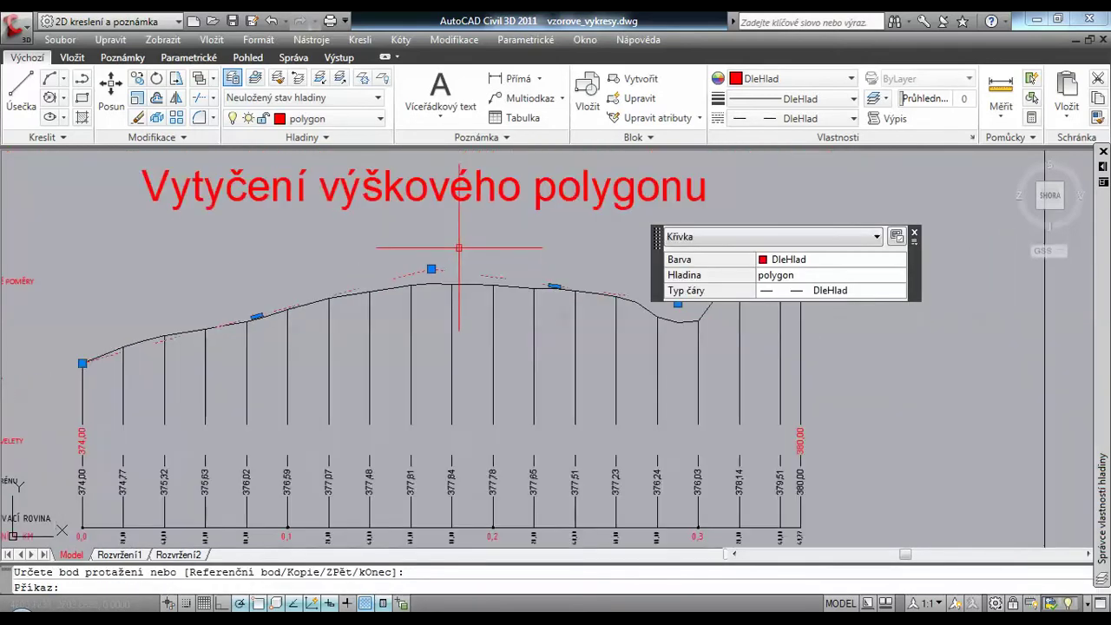
middle_click_drag(489, 237, 365, 261)
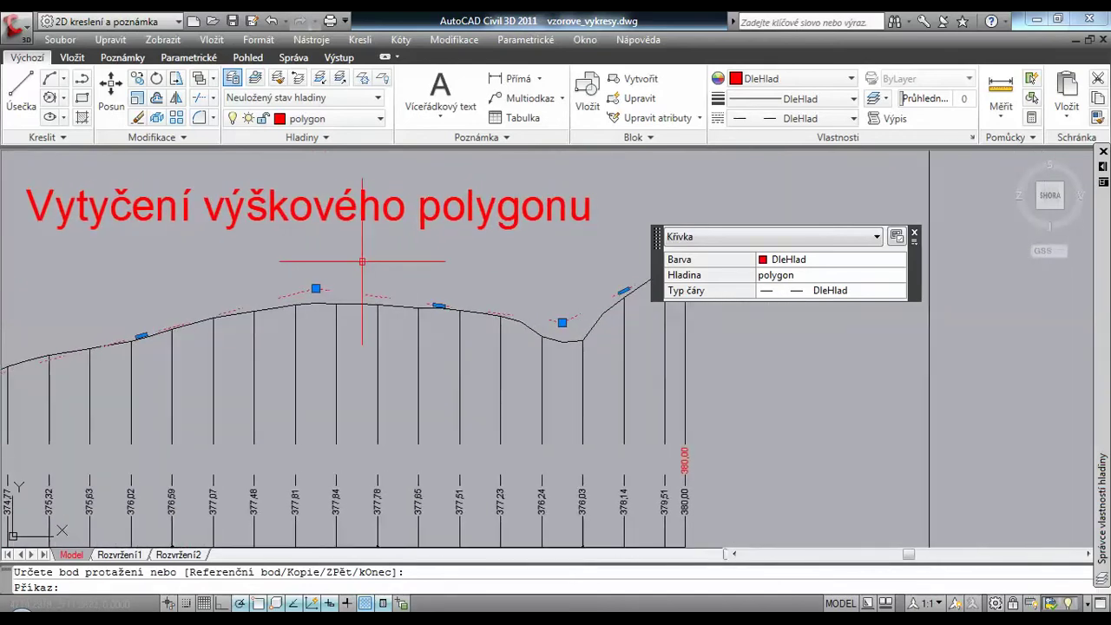
scroll(362, 260, "down", 2)
key("Escape")
key("Escape")
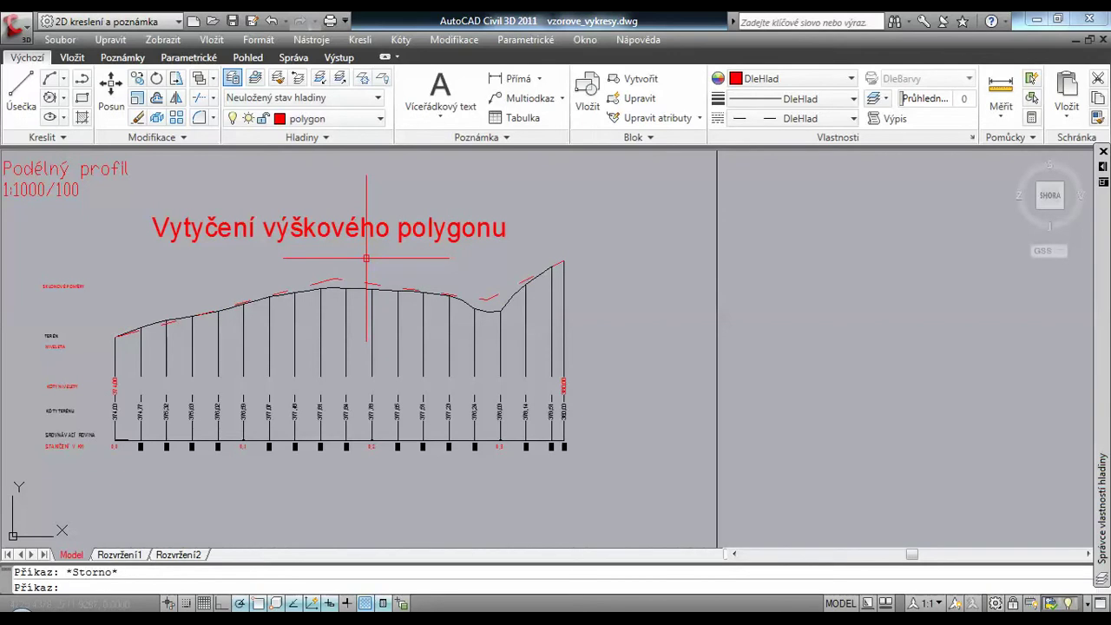
- Turn on the auxiliary layer pom and make it the current layer
middle_click_drag(366, 258, 536, 292)
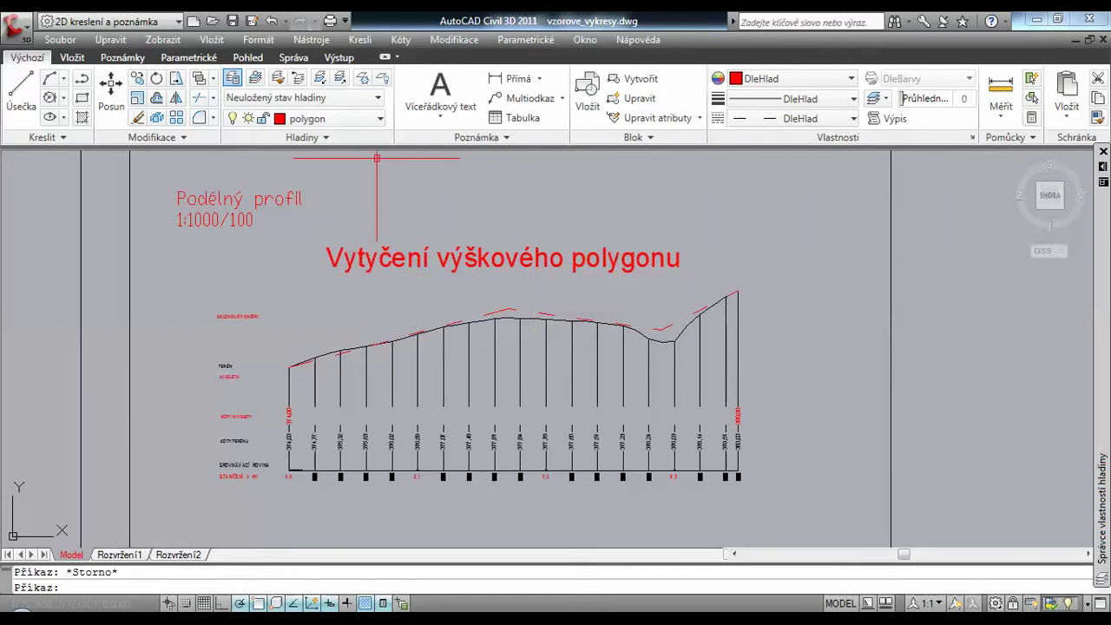
left_click(379, 119)
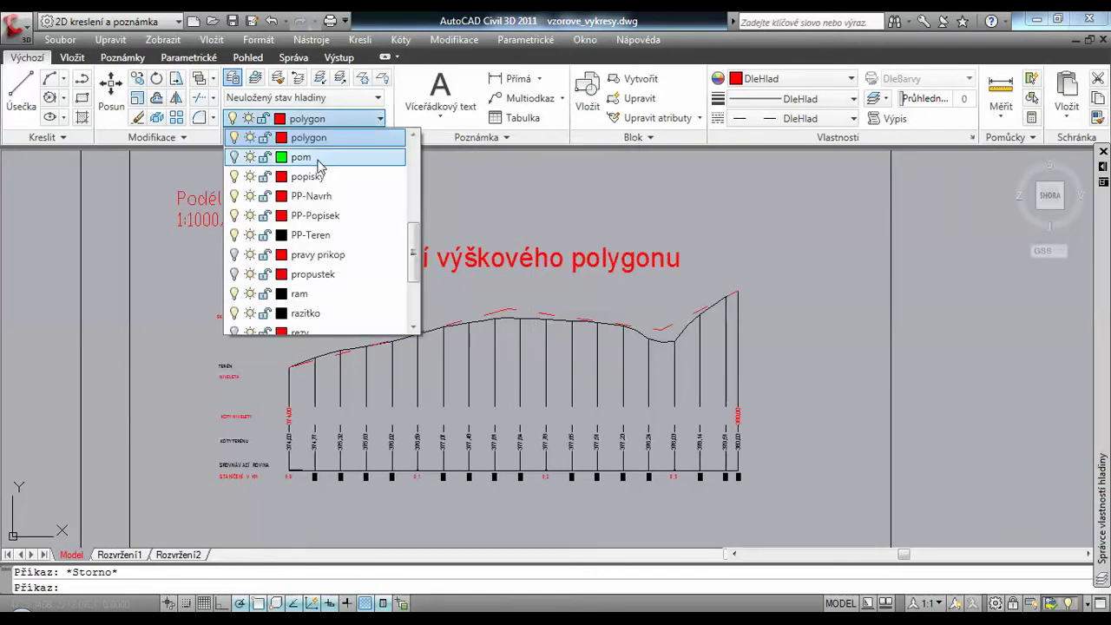
left_click(235, 160)
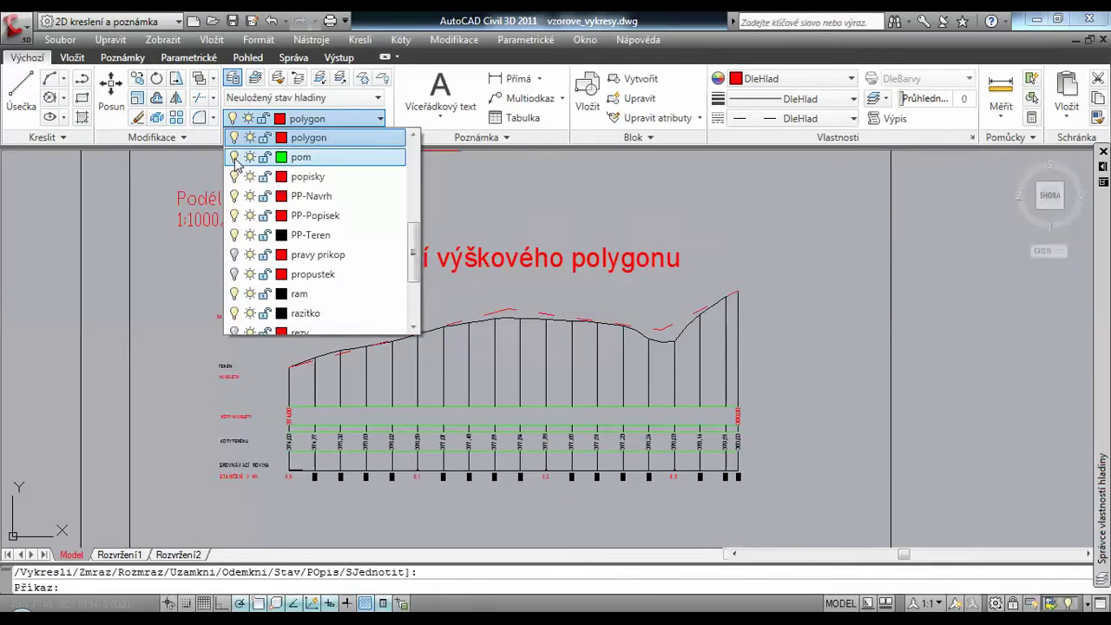
left_click(331, 161)
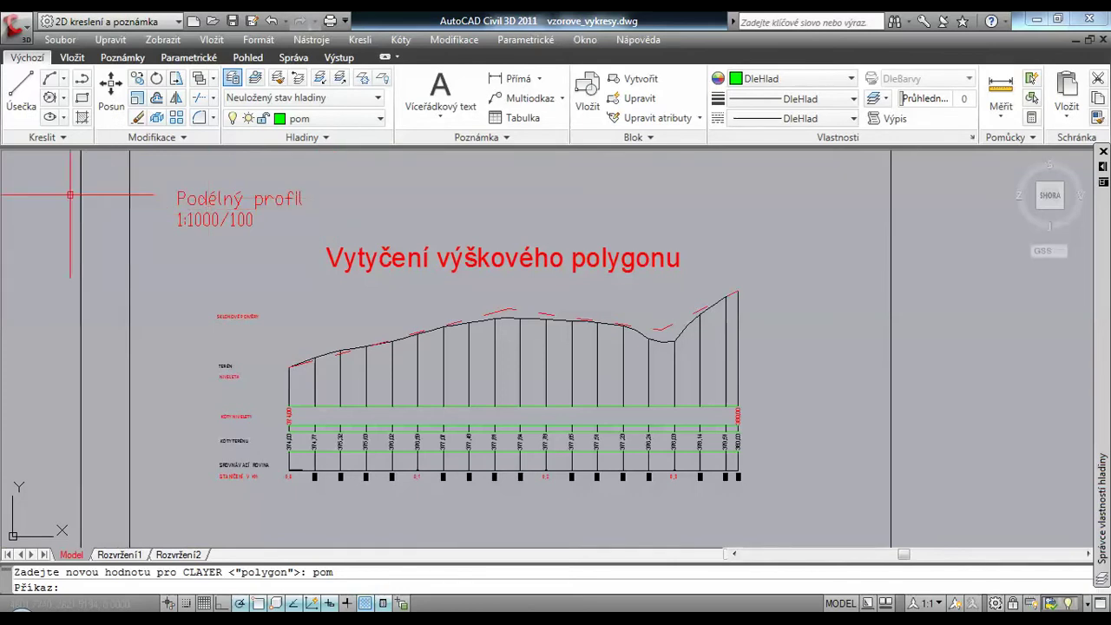
- Draw a vertical line from the height polygon's crest vertex down to the upper green line of the profile table
left_click(24, 105)
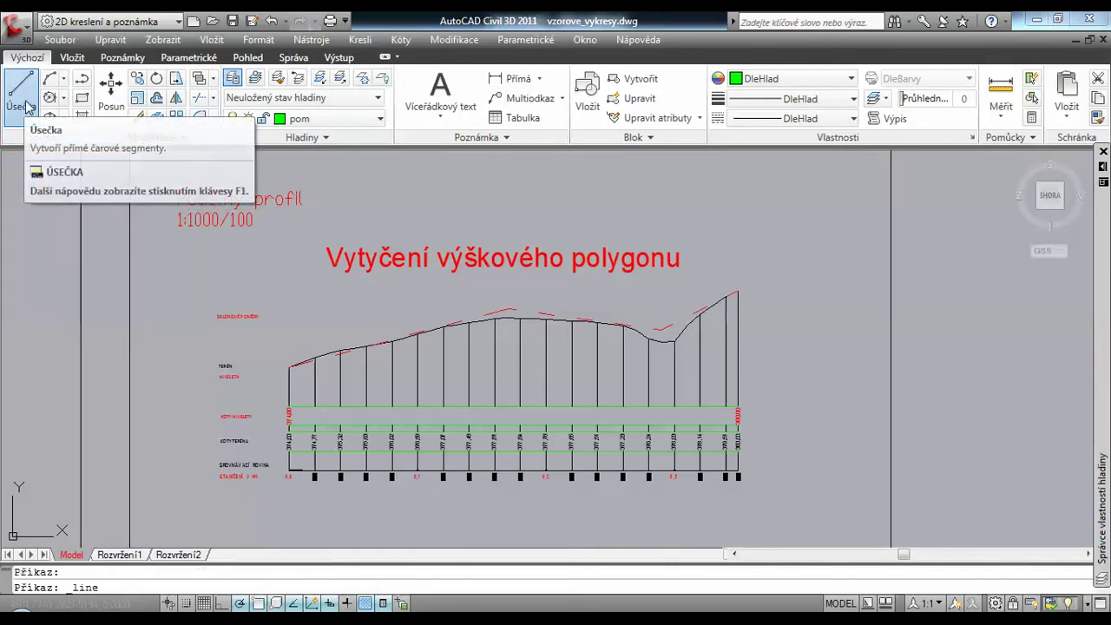
scroll(507, 321, "up", 3)
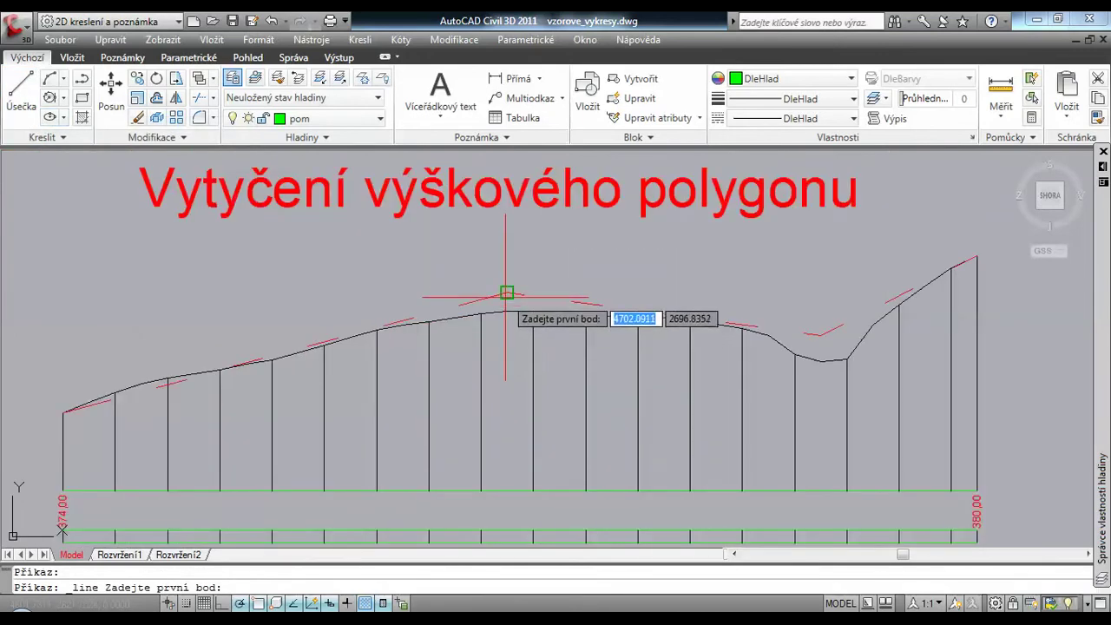
left_click(507, 294)
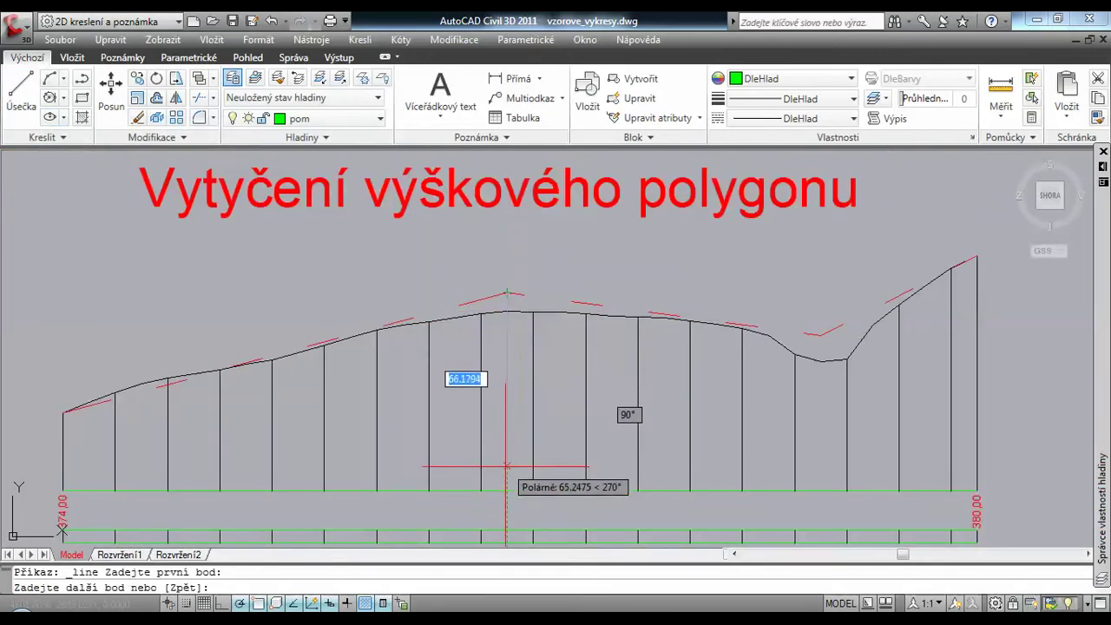
left_click(507, 491)
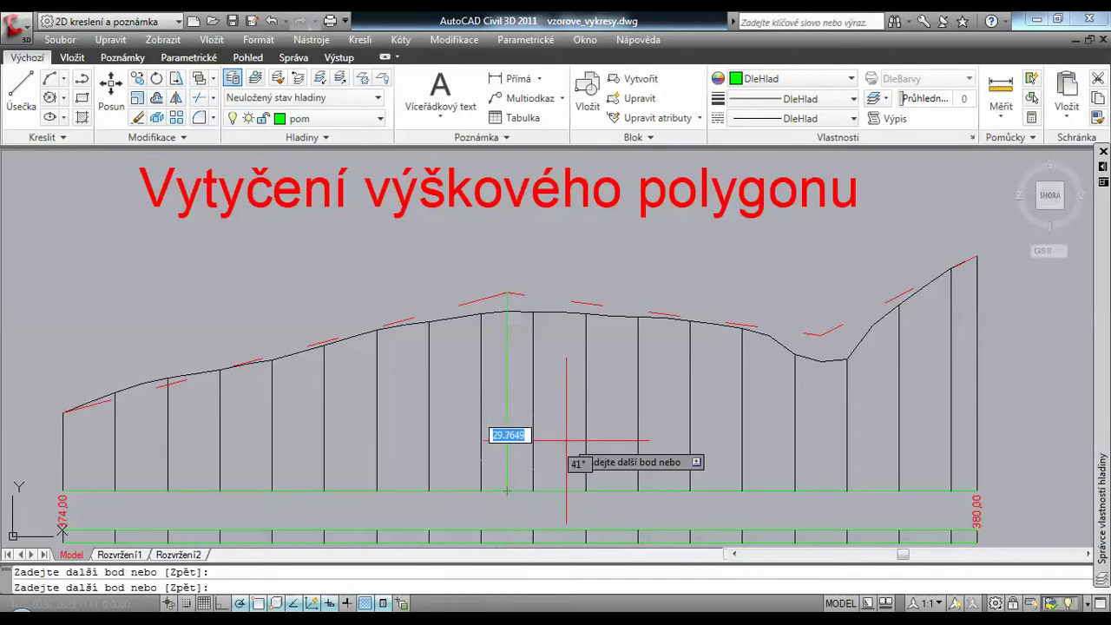
key("Return")
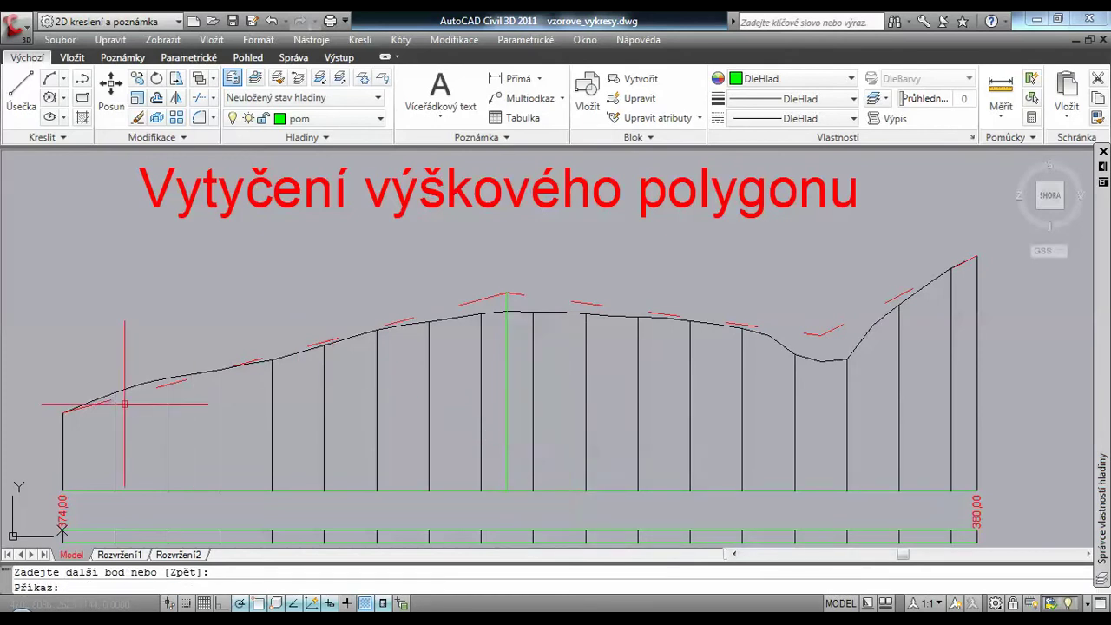
- Draw a horizontal line from the height polygon's starting point to the vertical line under the crest vertex
key("Return")
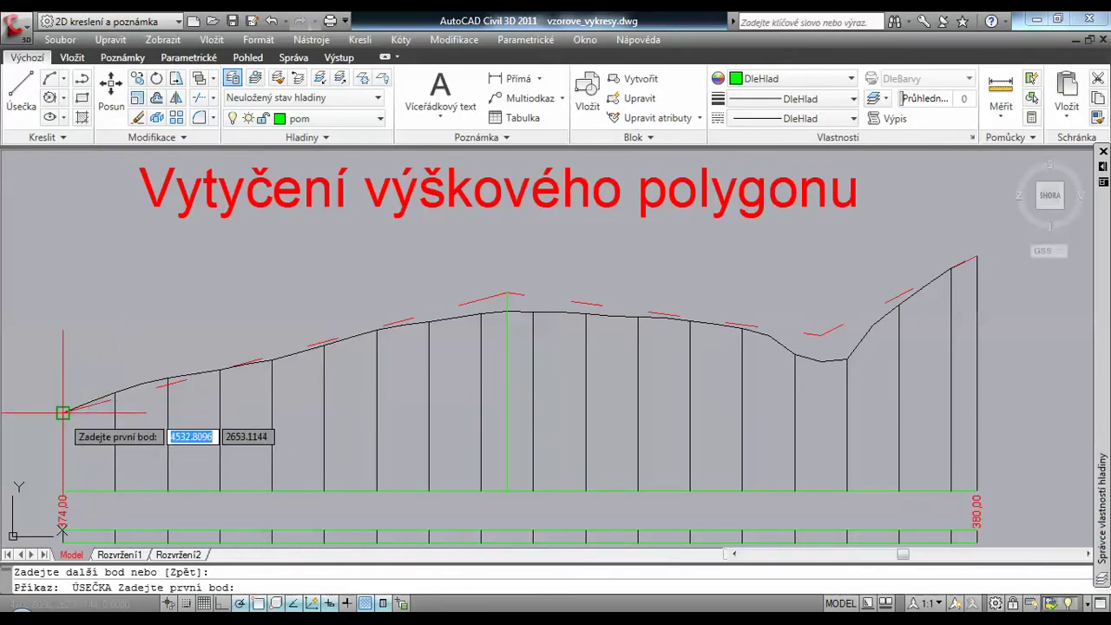
left_click(63, 412)
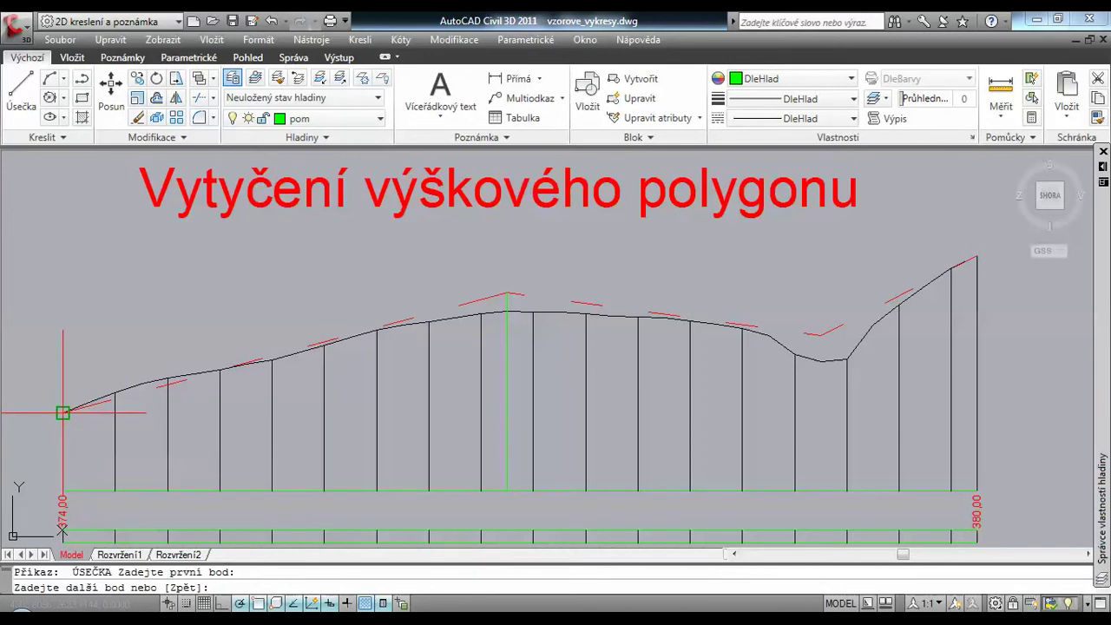
left_click(507, 412)
key("Return")
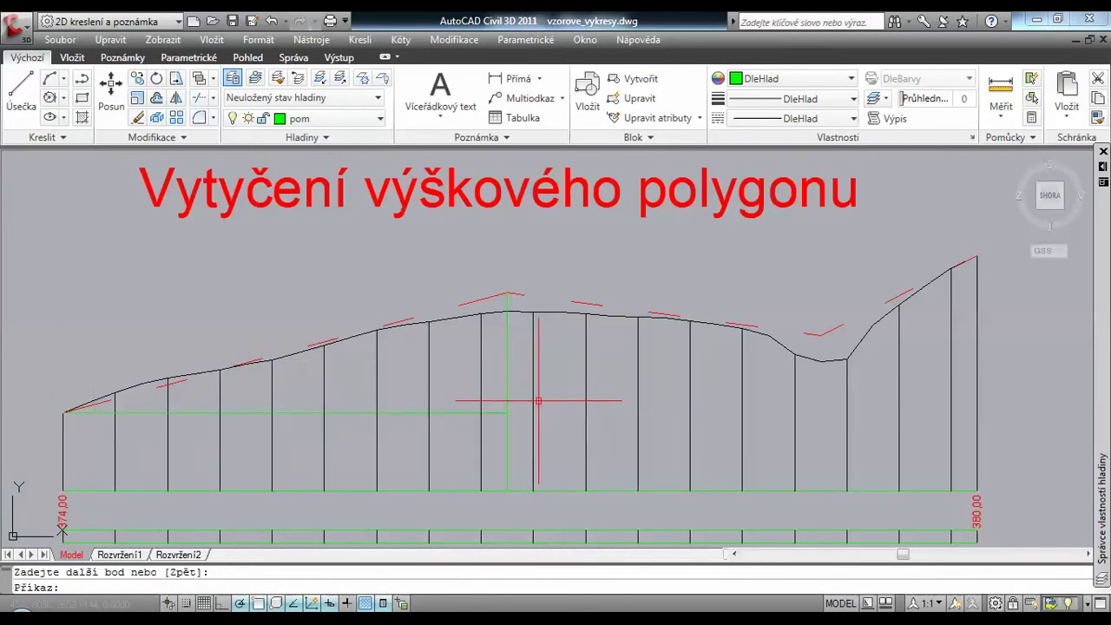
- Draw a horizontal line from the height polygon's dip vertex back to the vertical line under the crest vertex
key("Return")
left_click(820, 335)
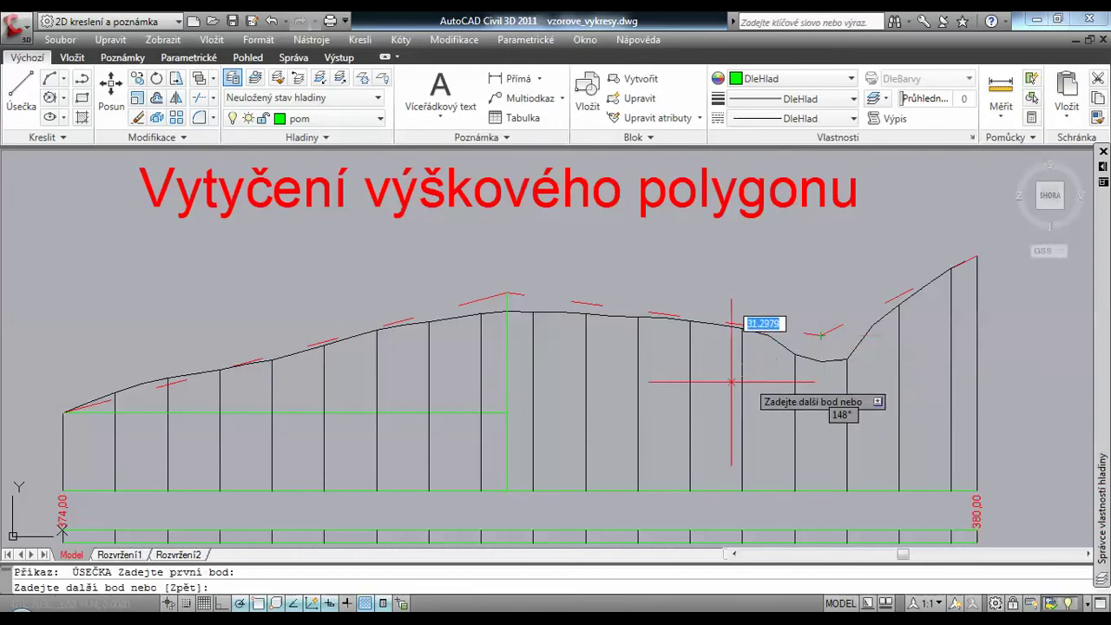
left_click(506, 336)
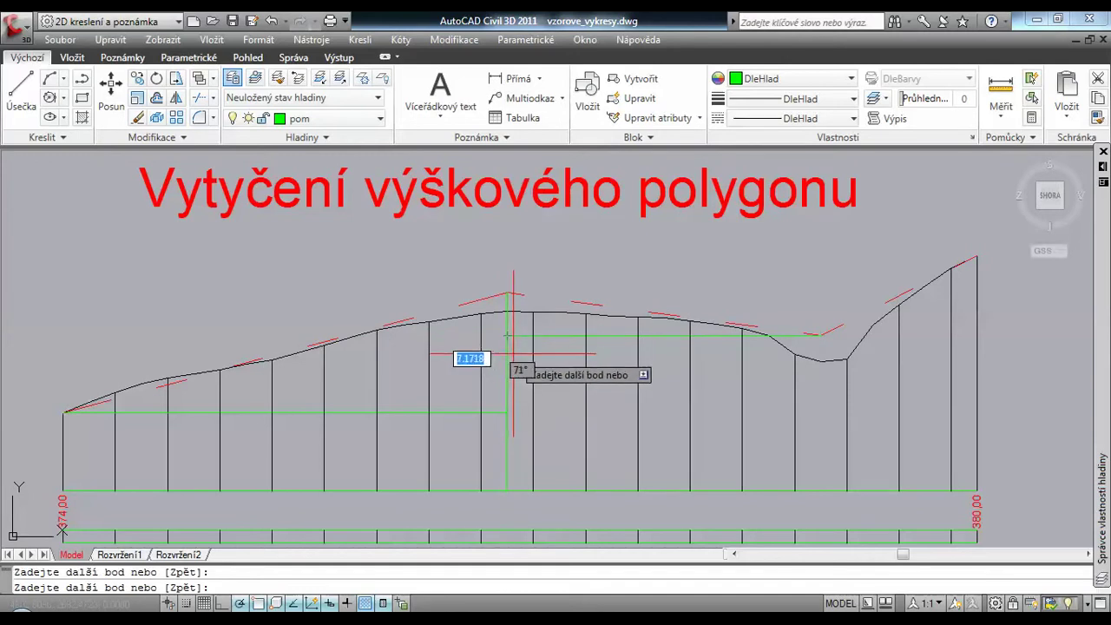
key("Return")
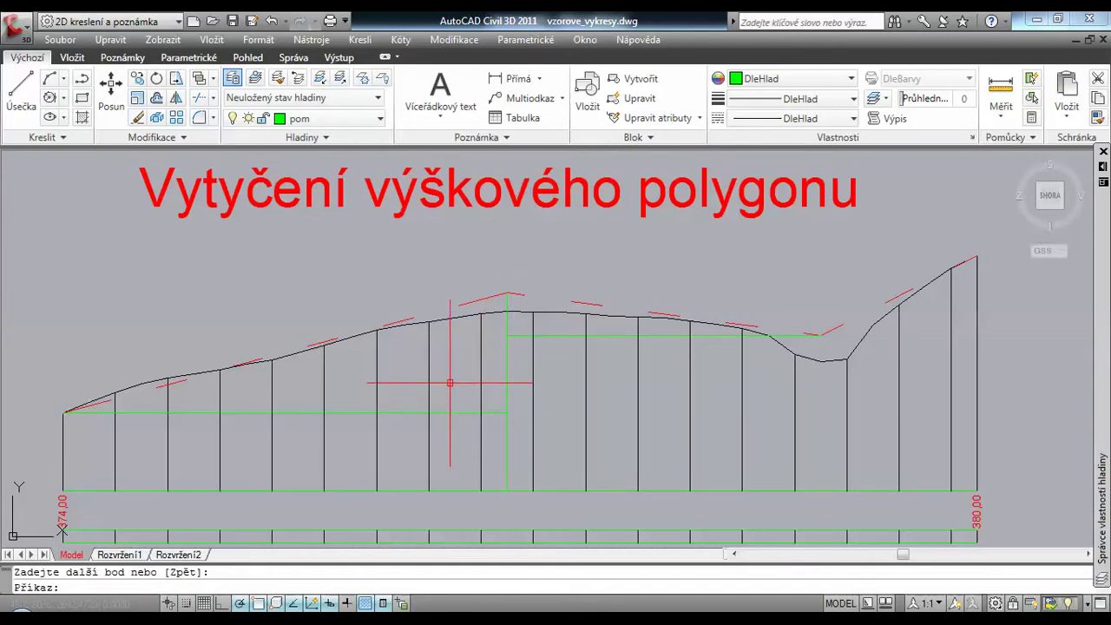
- Check the length of the horizontal line from the starting point and enter 170 m as d1 in the Excel workbook pomocny.xlsx
left_click(451, 413)
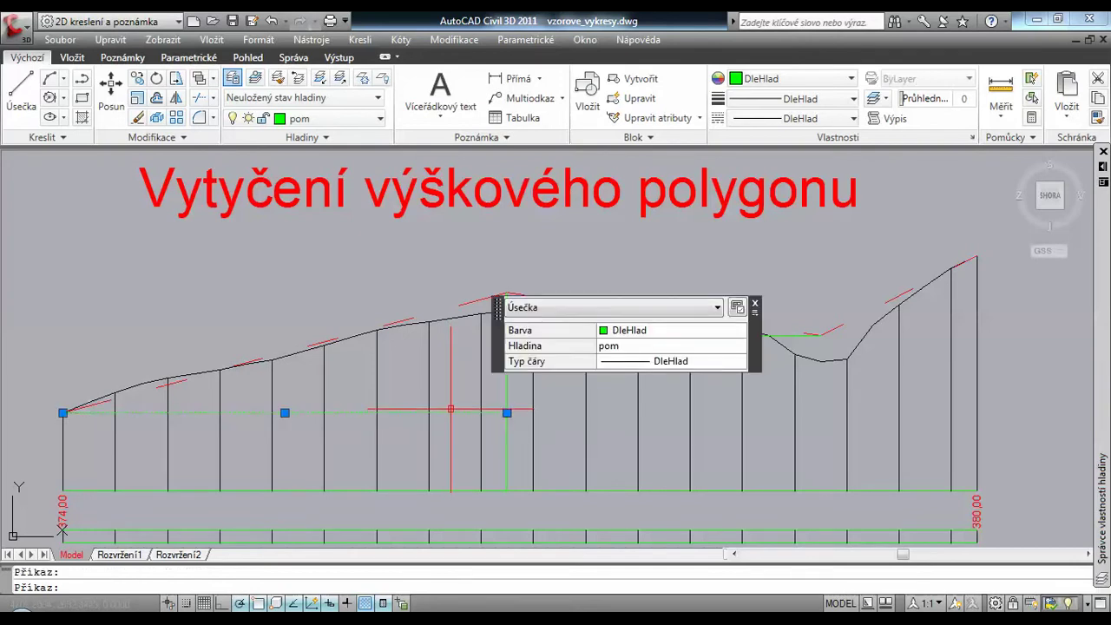
mouse_move(499, 371)
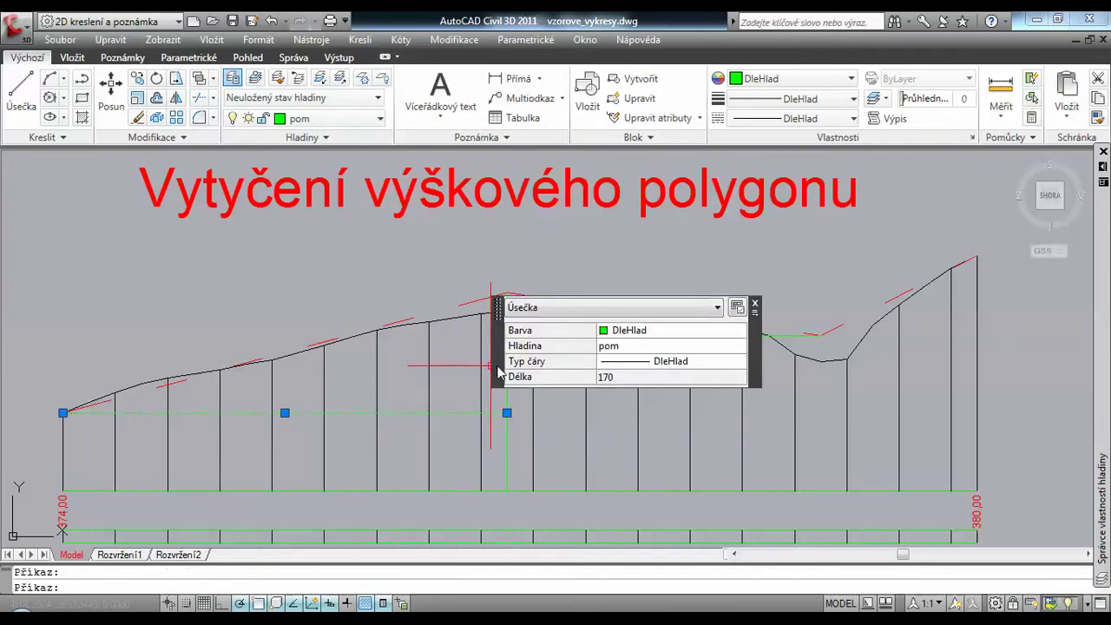
left_click(576, 382)
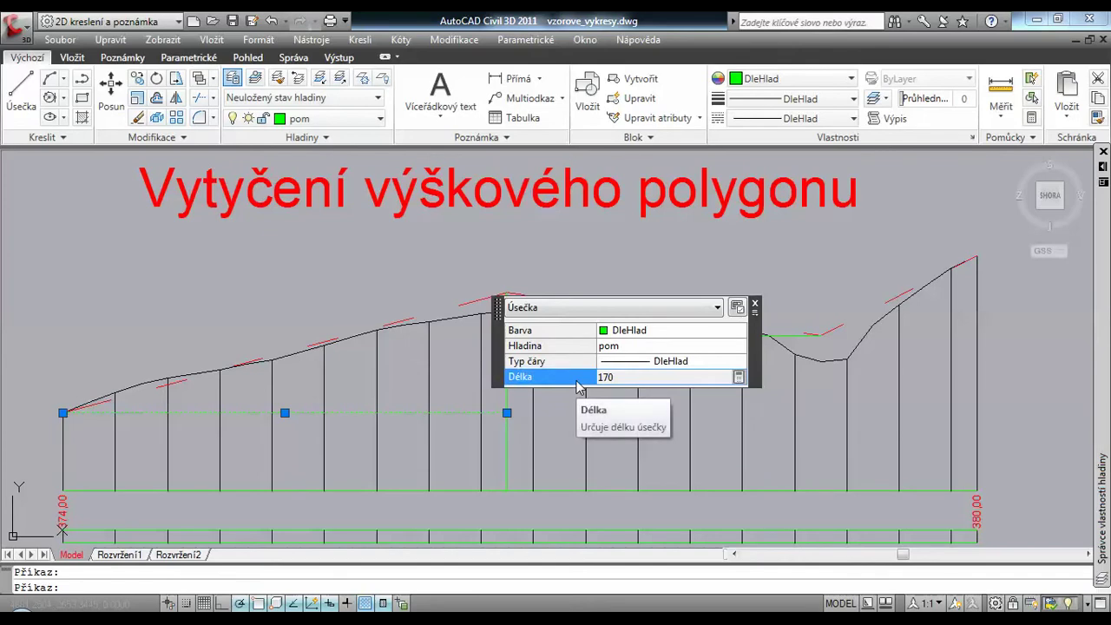
key("alt+Tab")
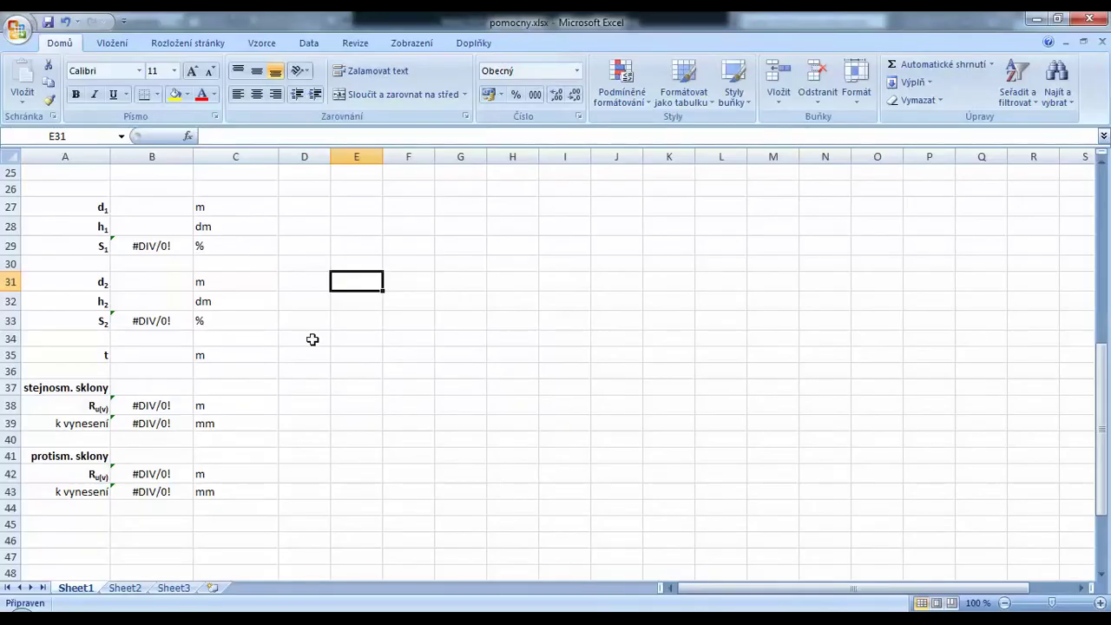
left_click(161, 203)
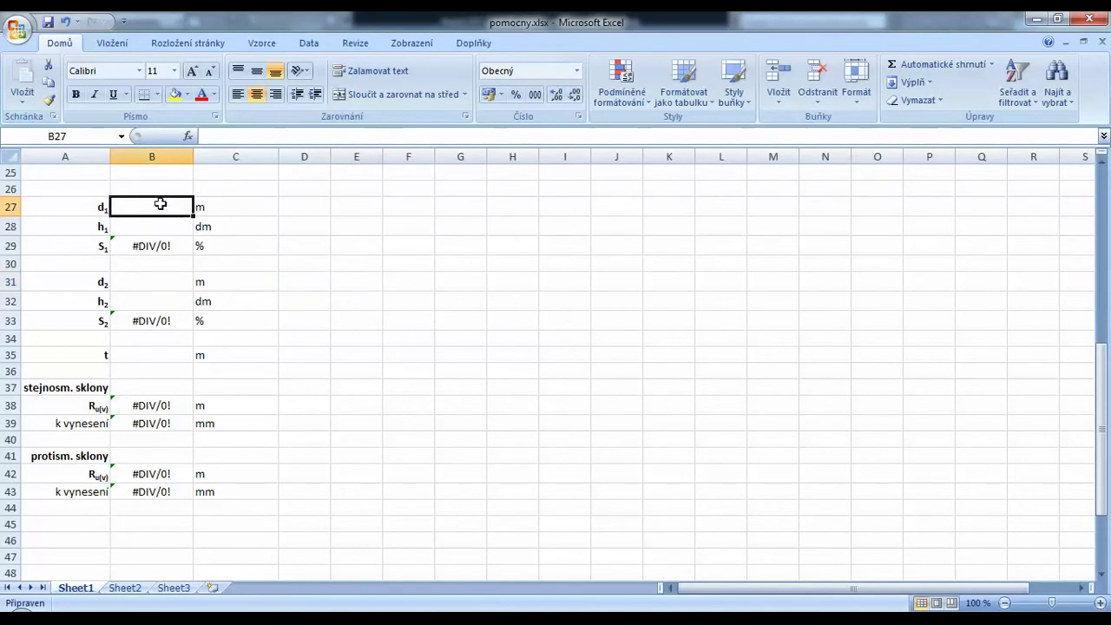
type("170")
key("Return")
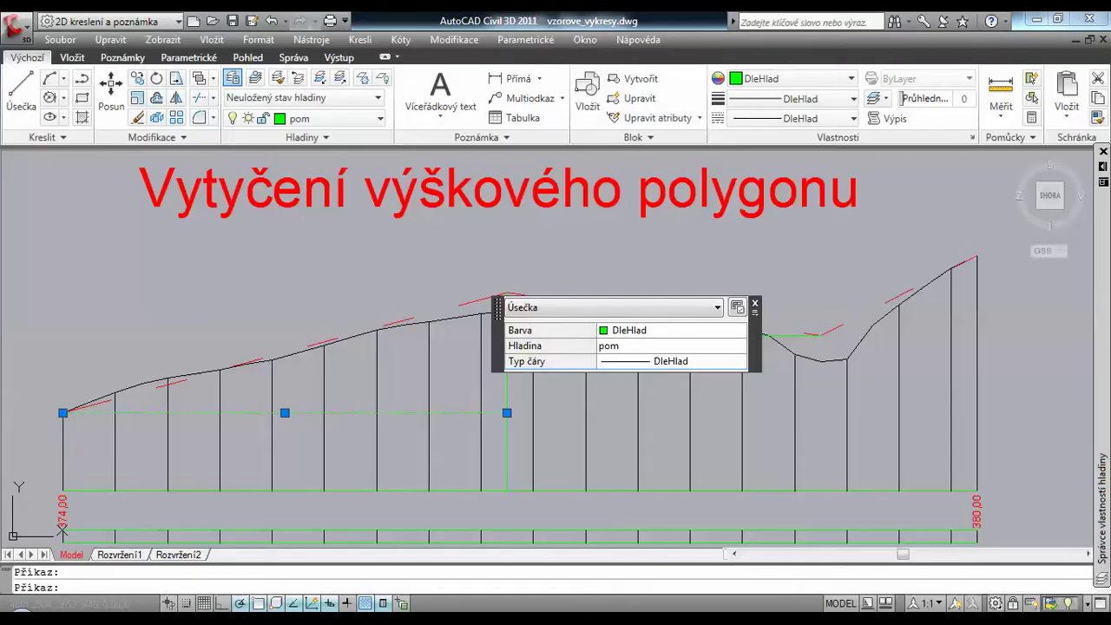
key("Escape")
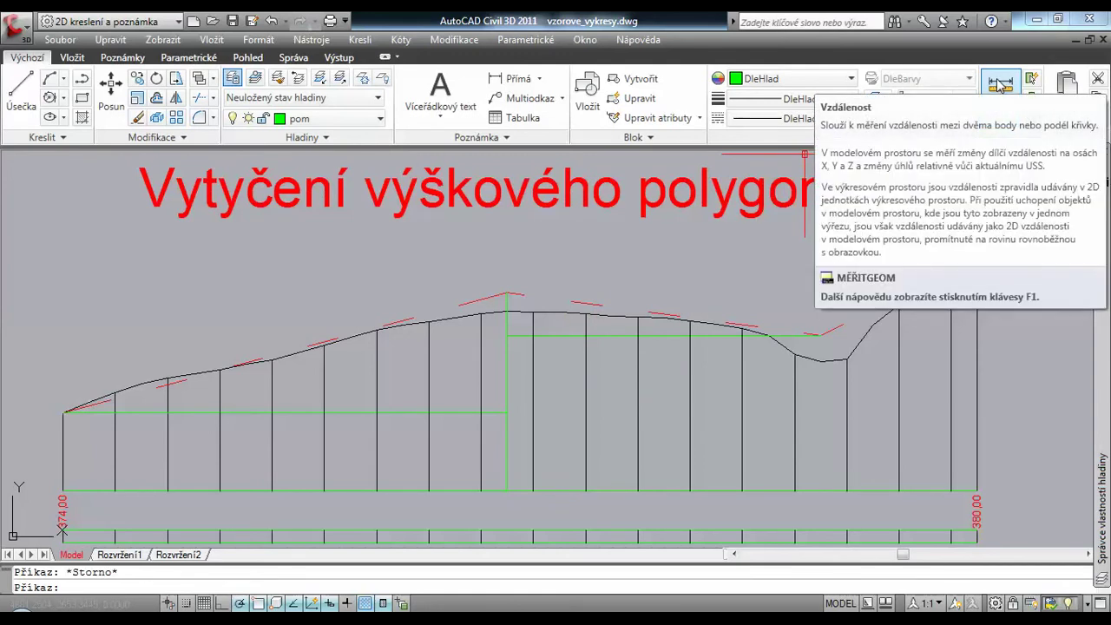
- Measure the vertical distance from the lower horizontal line to the crest vertex and enter 49.9 dm as h1 in the Excel sheet
left_click(1000, 84)
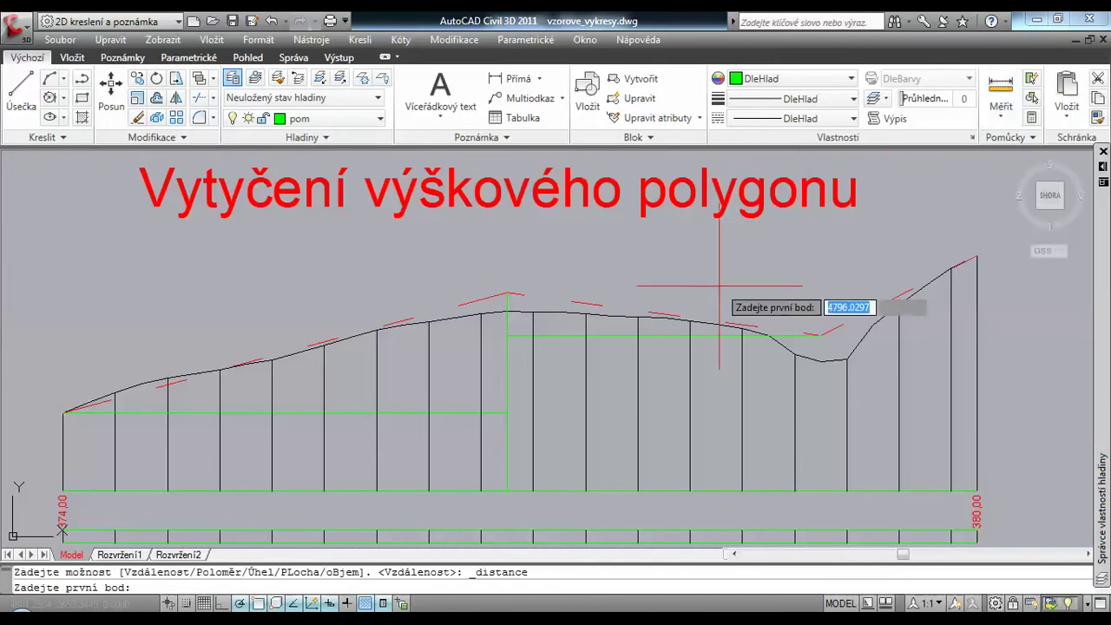
left_click(507, 412)
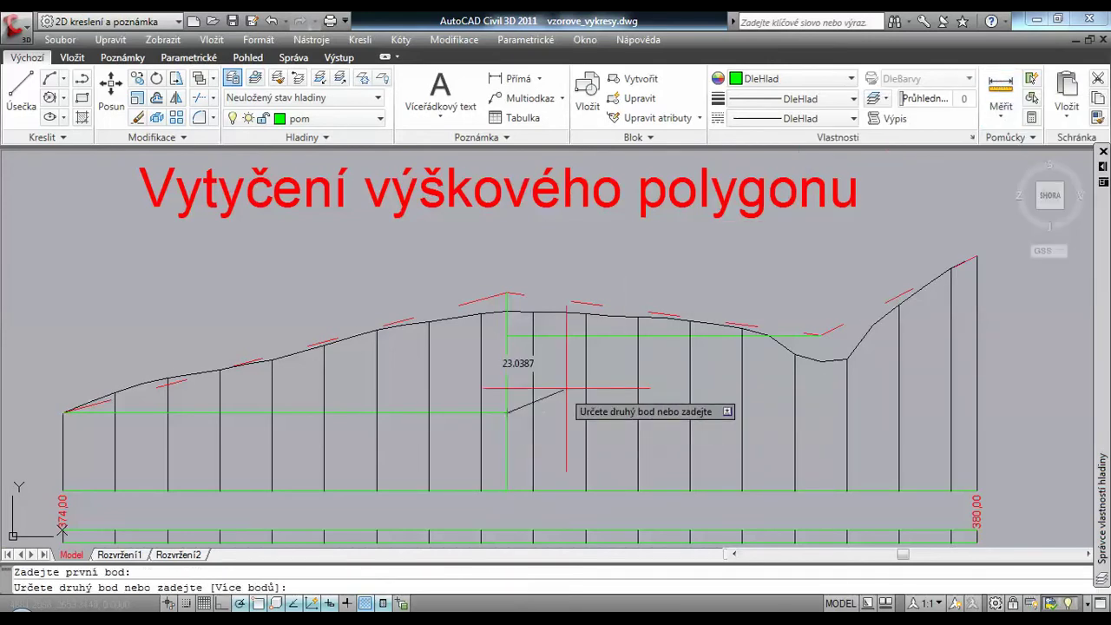
left_click(507, 293)
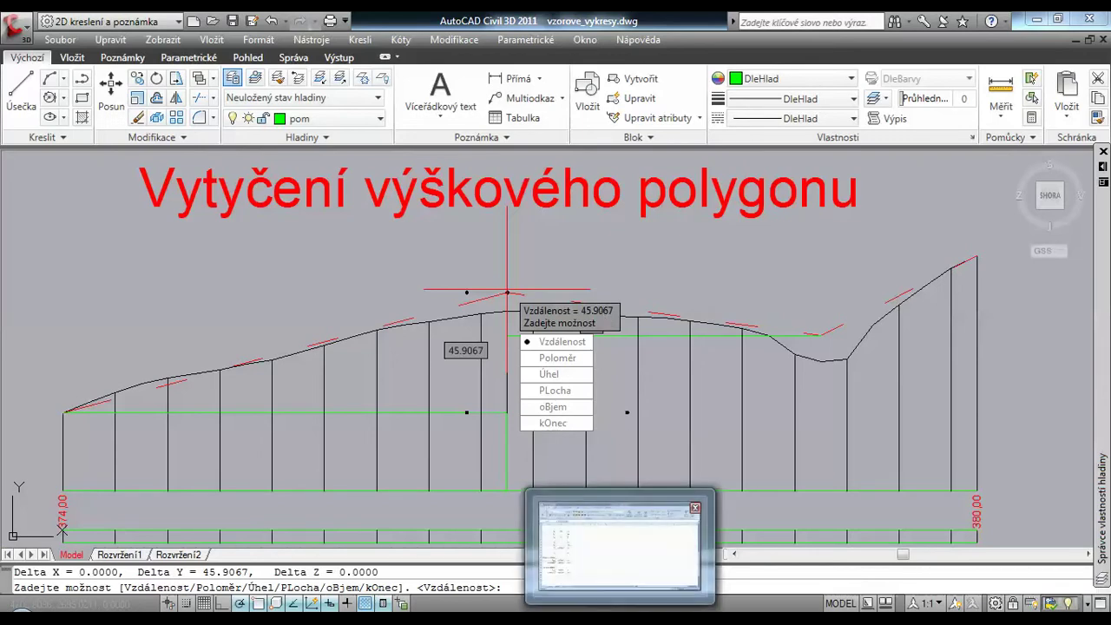
left_click(738, 543)
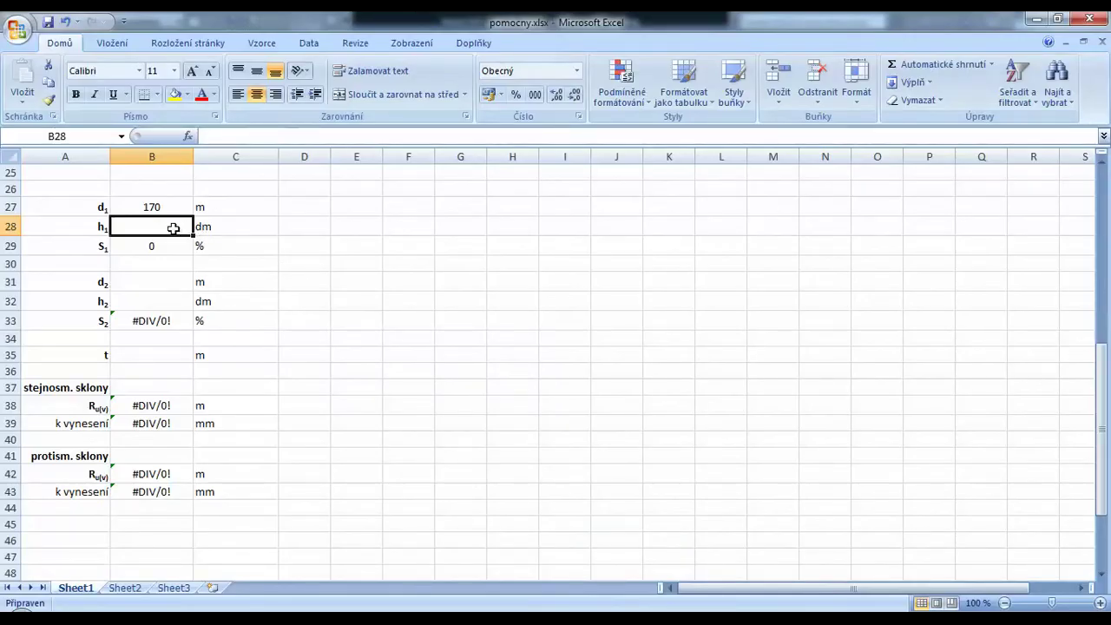
type("49")
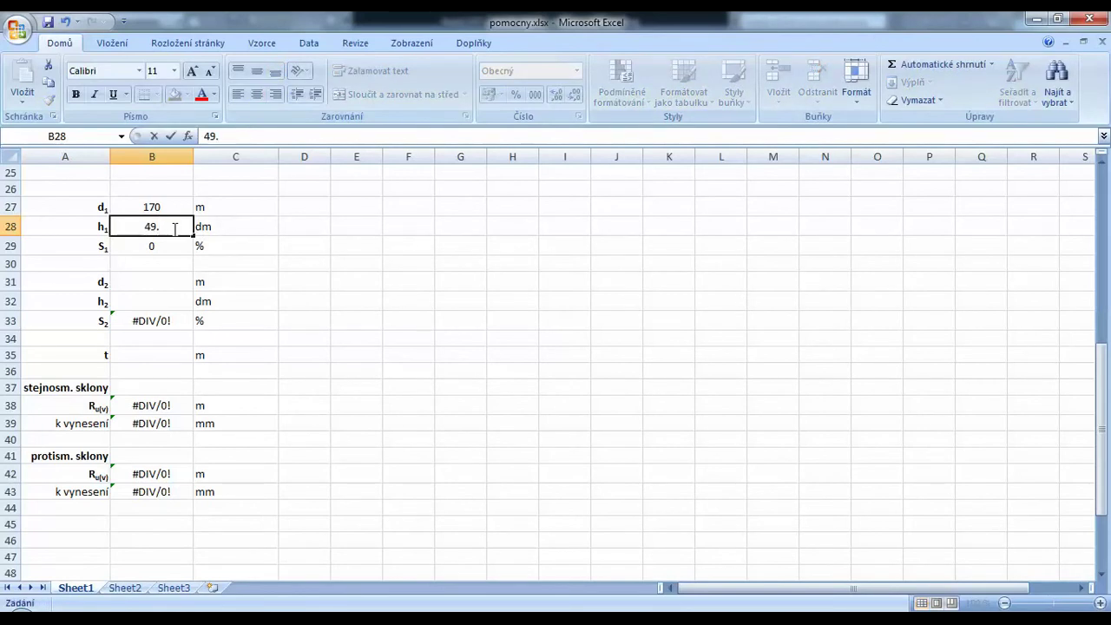
type(".9")
key("Return")
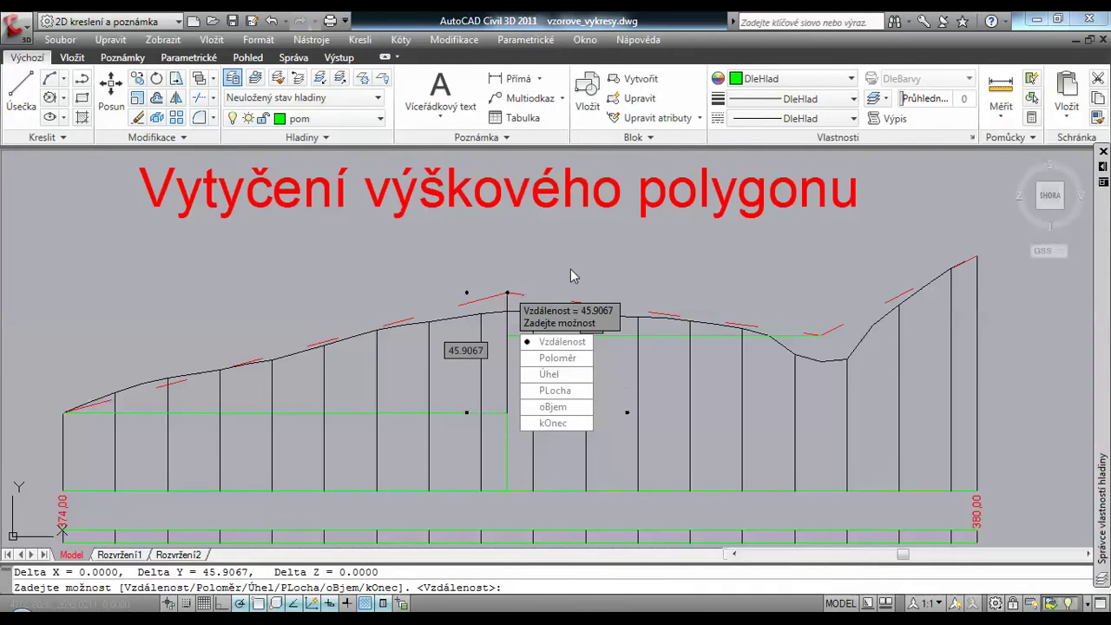
key("Escape")
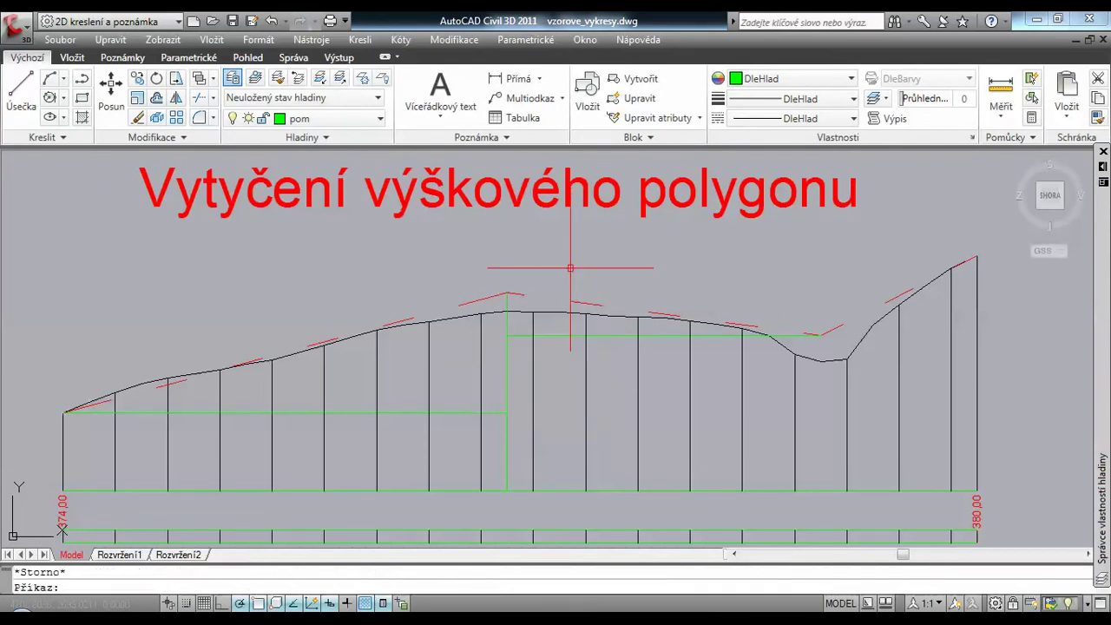
- Check the length of the horizontal line from the dip vertex and enter 120 m as d2 in the Excel sheet
left_click(561, 335)
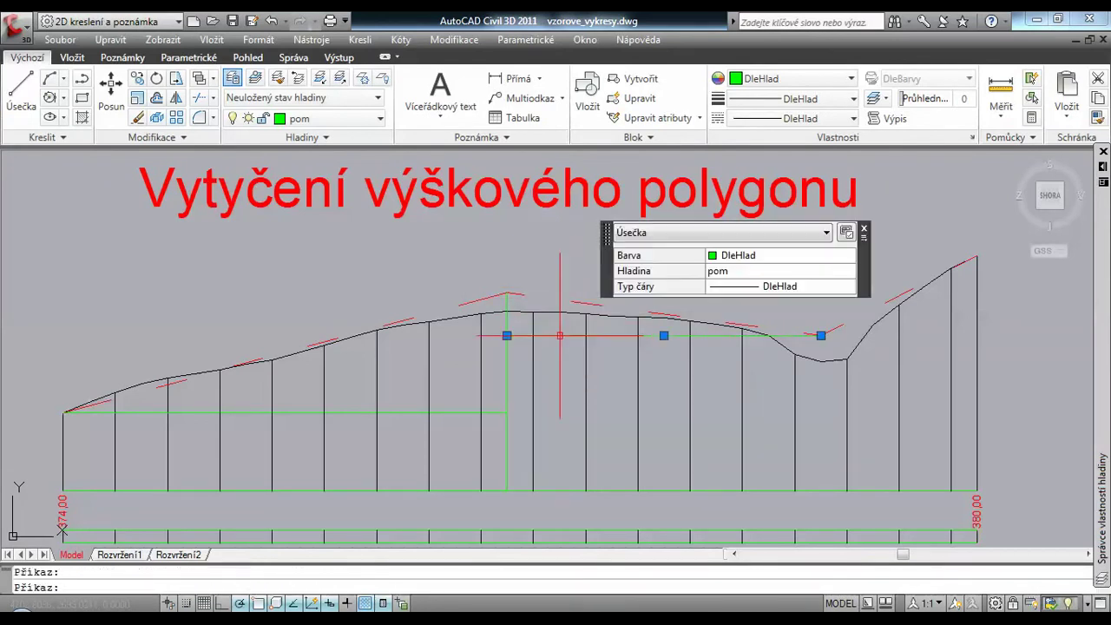
mouse_move(611, 297)
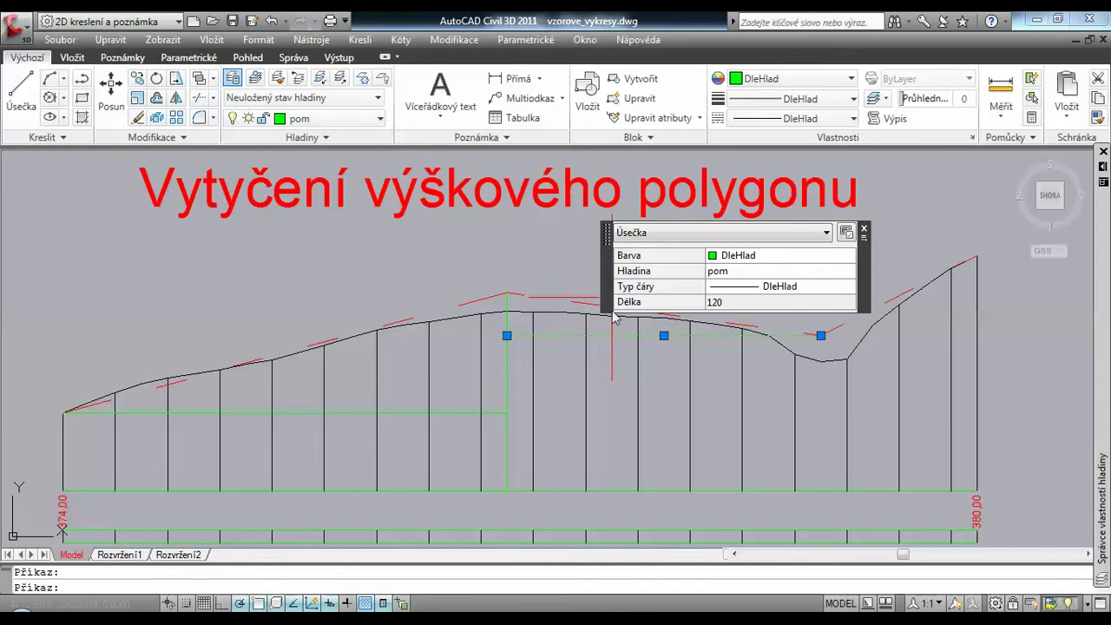
left_click(647, 302)
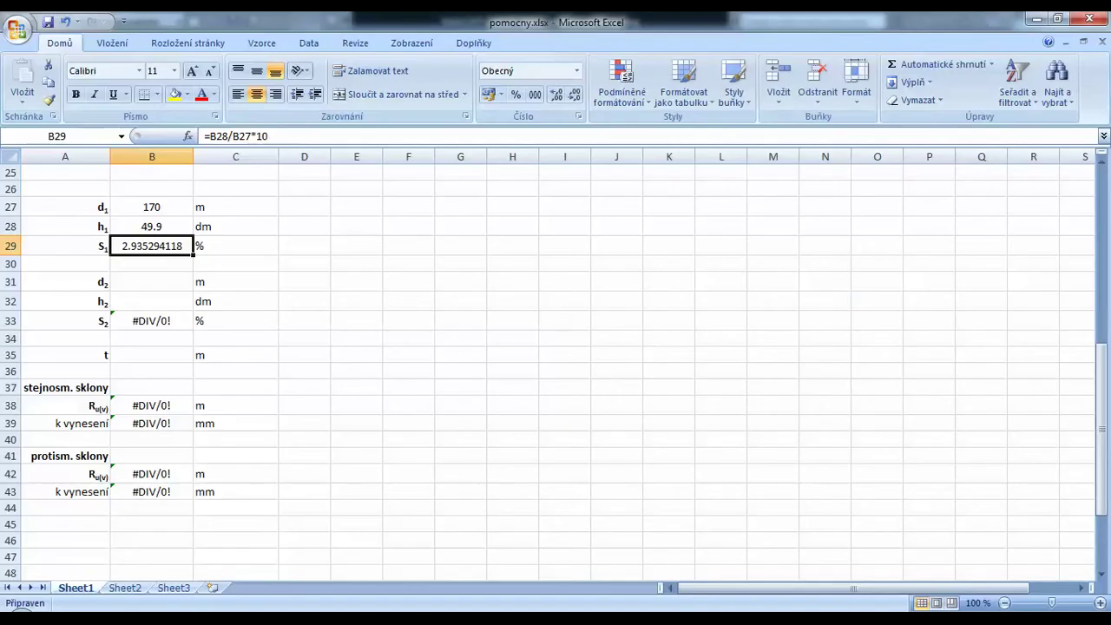
key("alt+Tab")
left_click(153, 280)
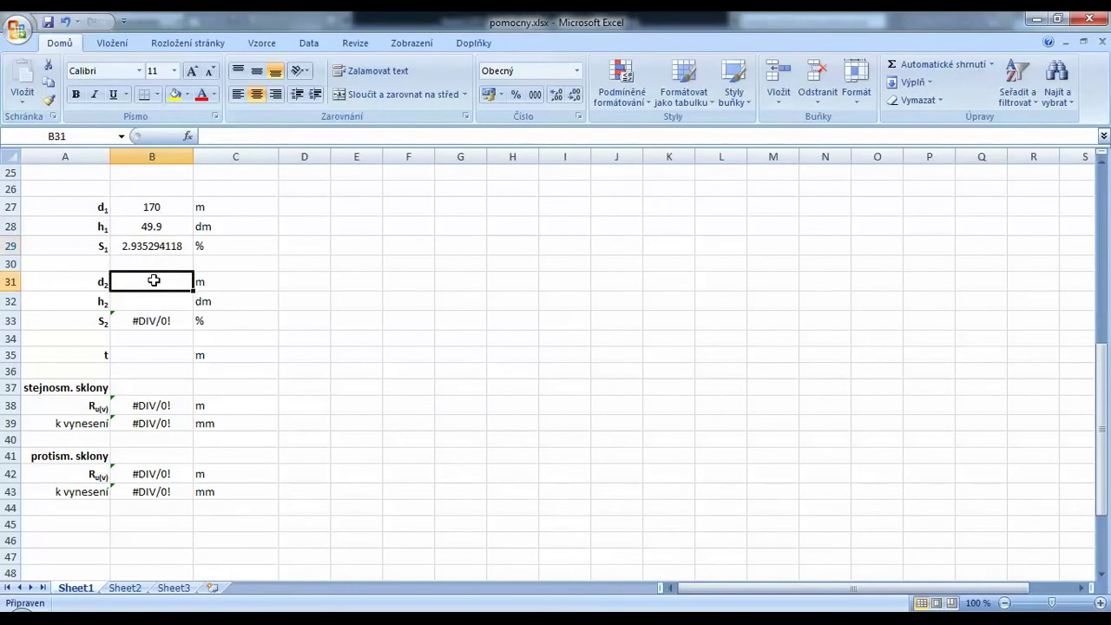
type("120")
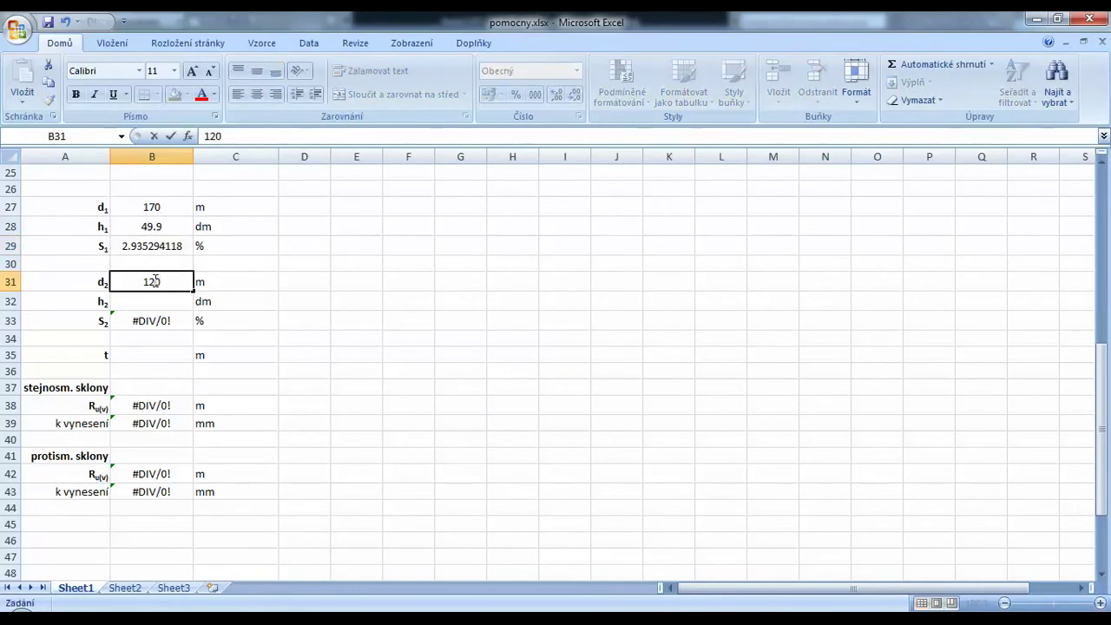
key("Return")
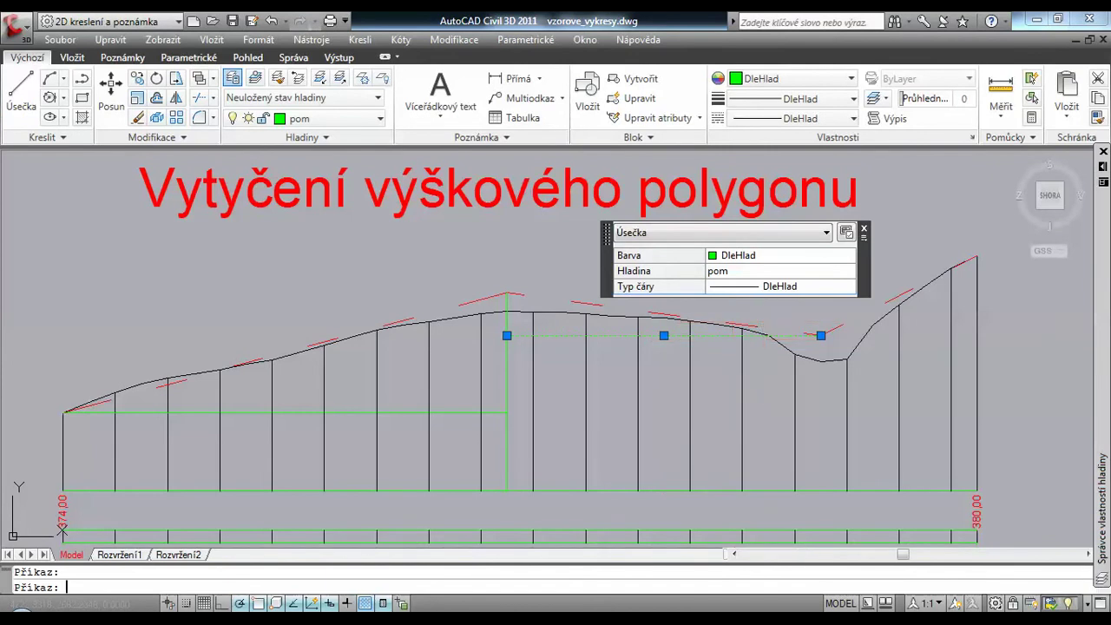
- Measure the vertical distance from the upper horizontal line to the crest vertex and enter 16.5 dm as h2 in the Excel sheet
key("Escape")
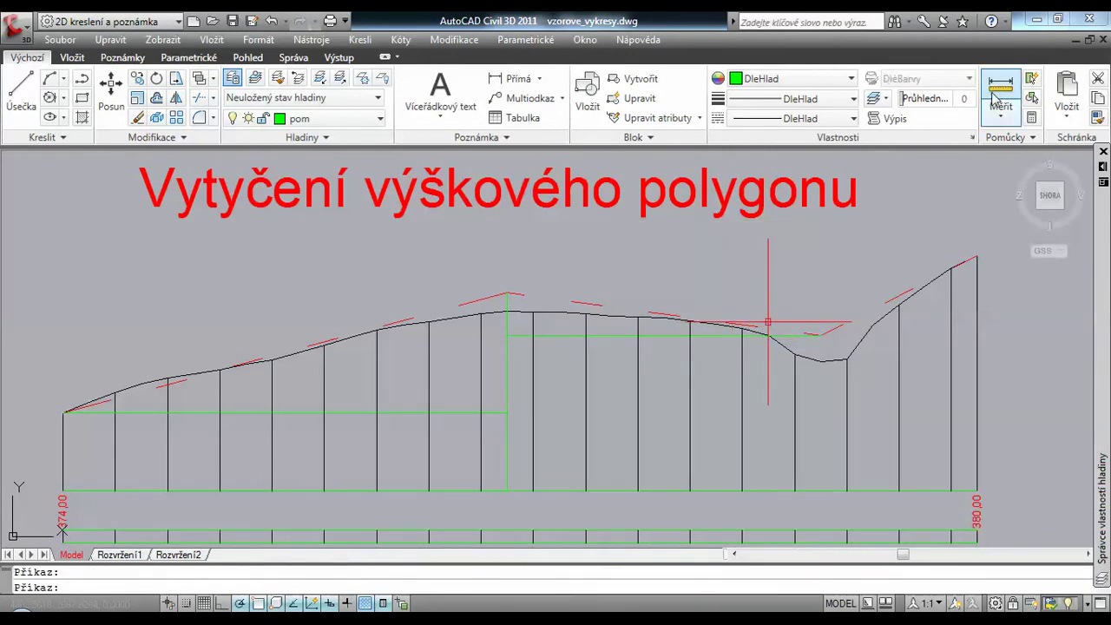
left_click(1001, 87)
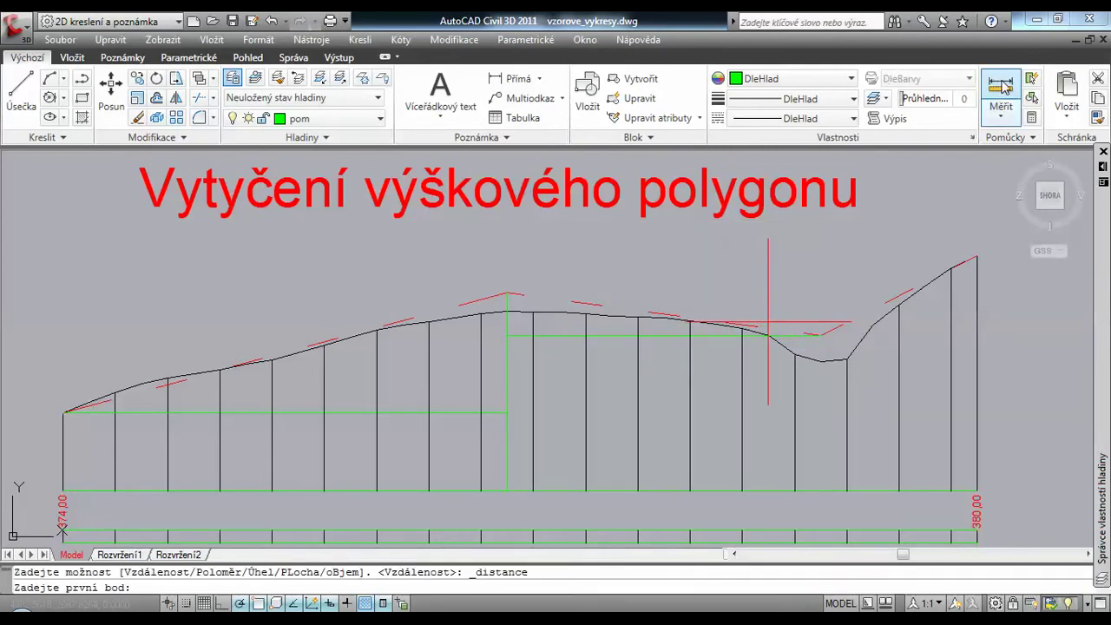
scroll(507, 336, "up", 5)
left_click(519, 343)
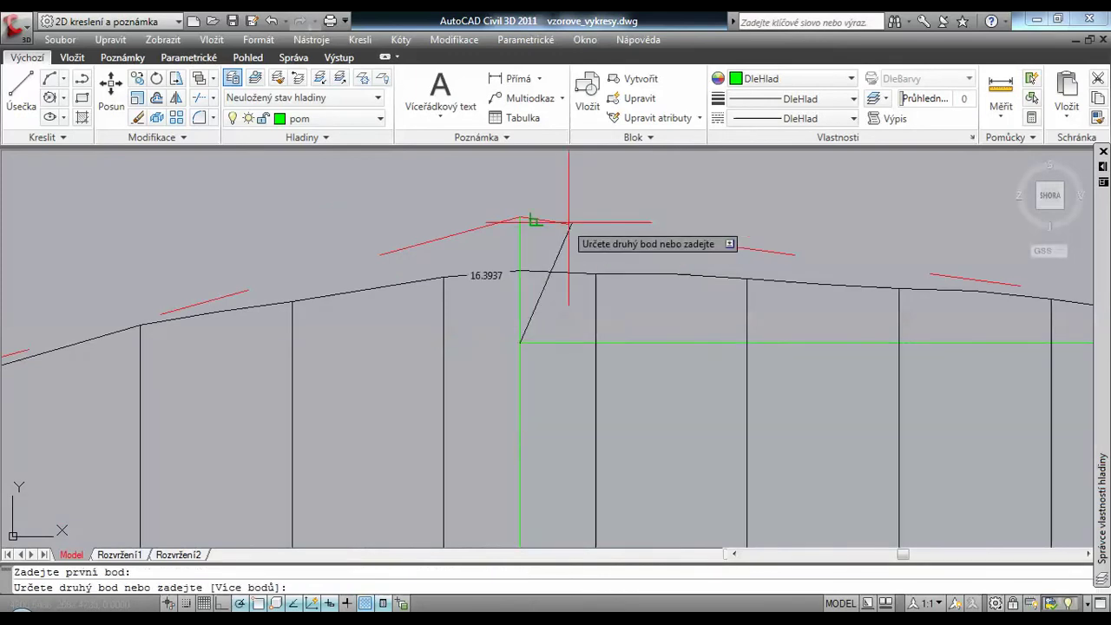
left_click(519, 216)
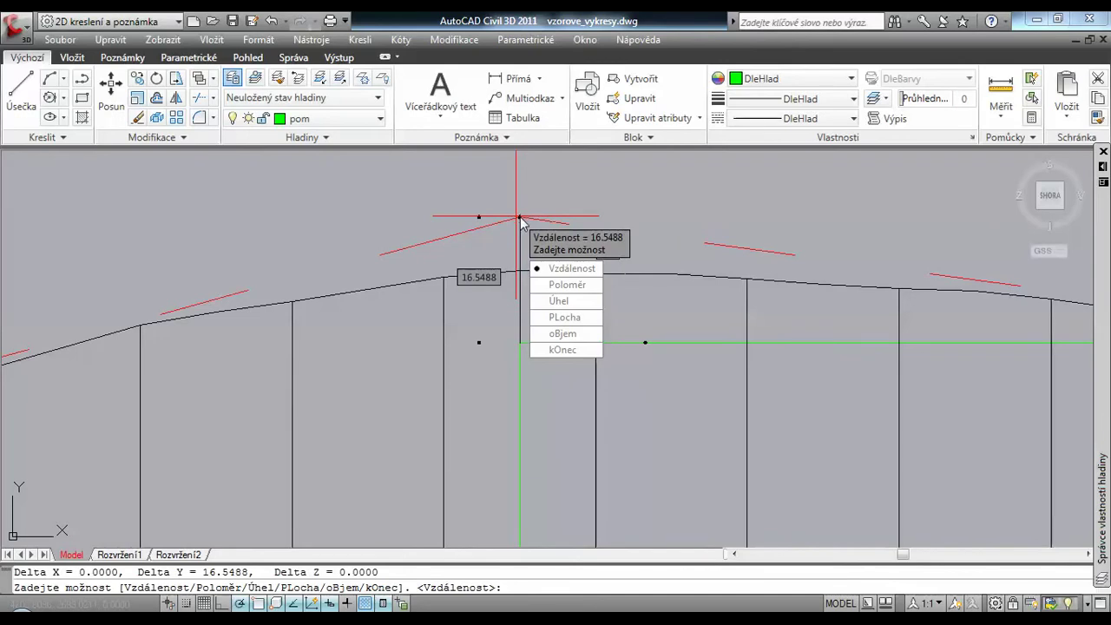
key("alt+Tab")
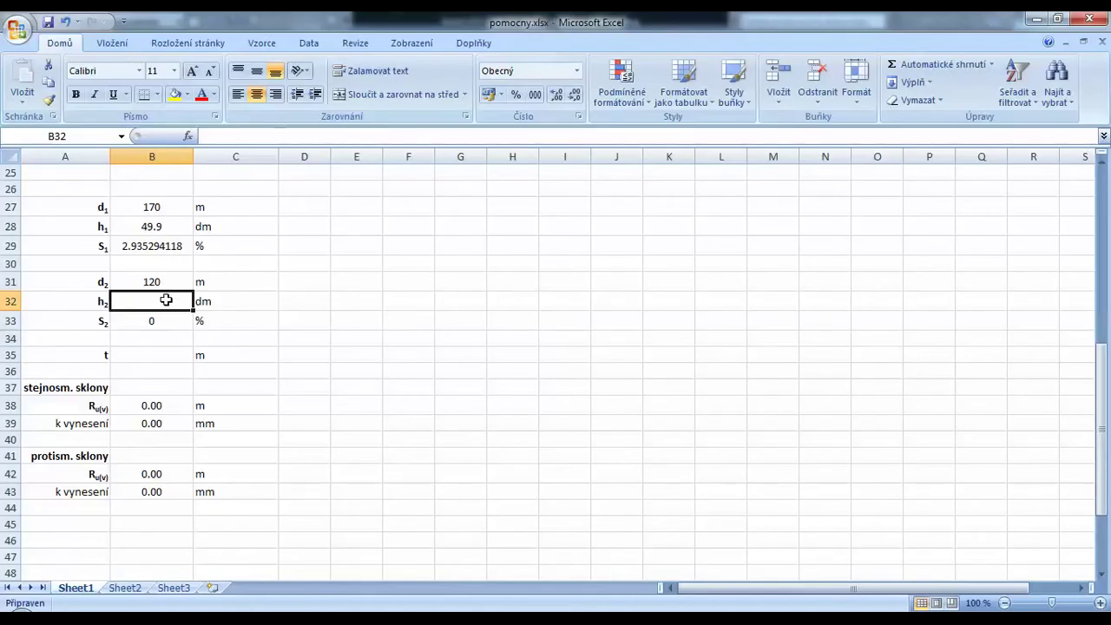
type("16.5")
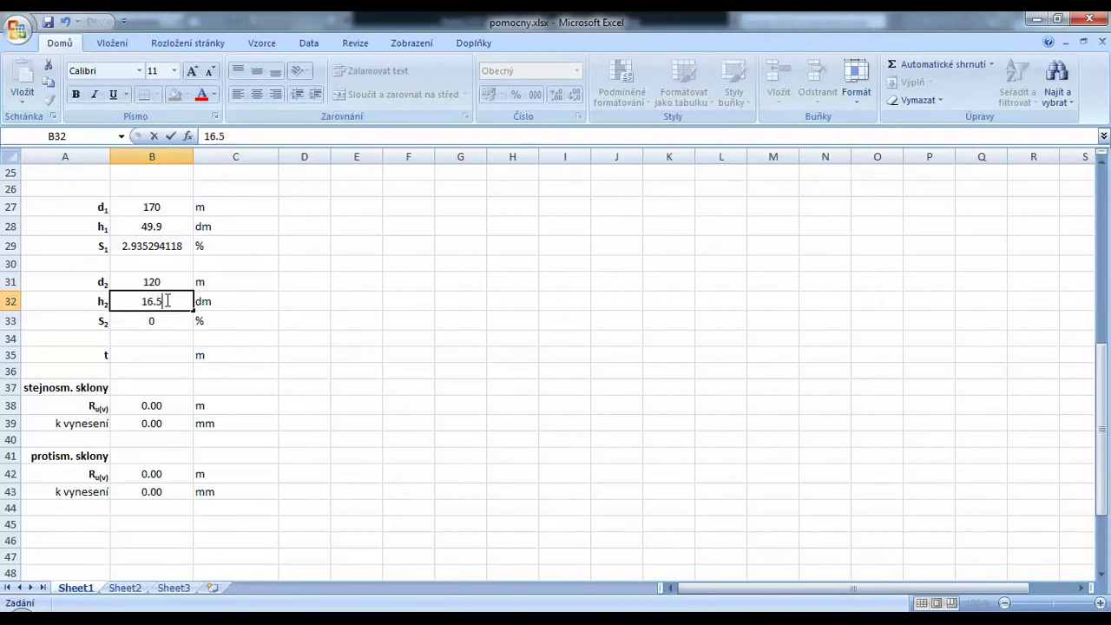
key("Return")
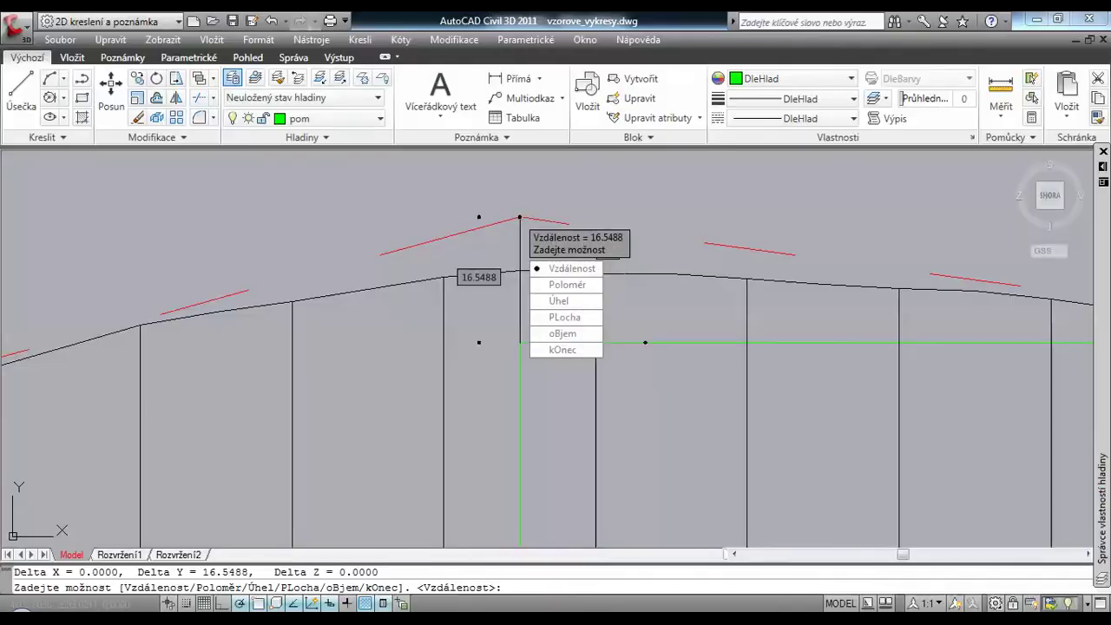
key("Escape")
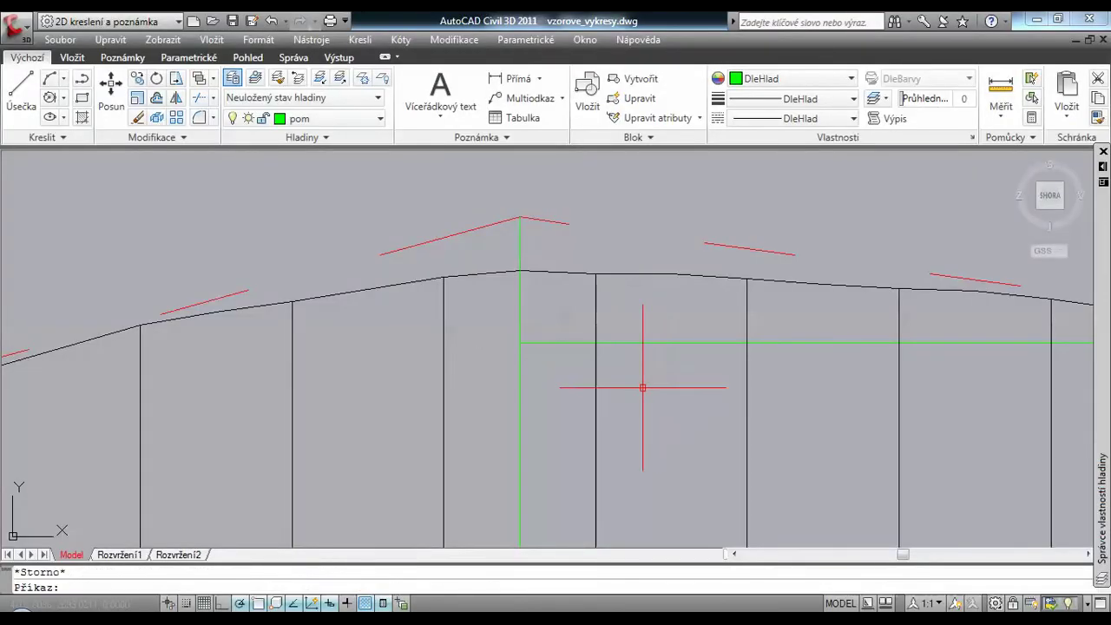
scroll(645, 385, "down", 3)
middle_click_drag(665, 397, 502, 383)
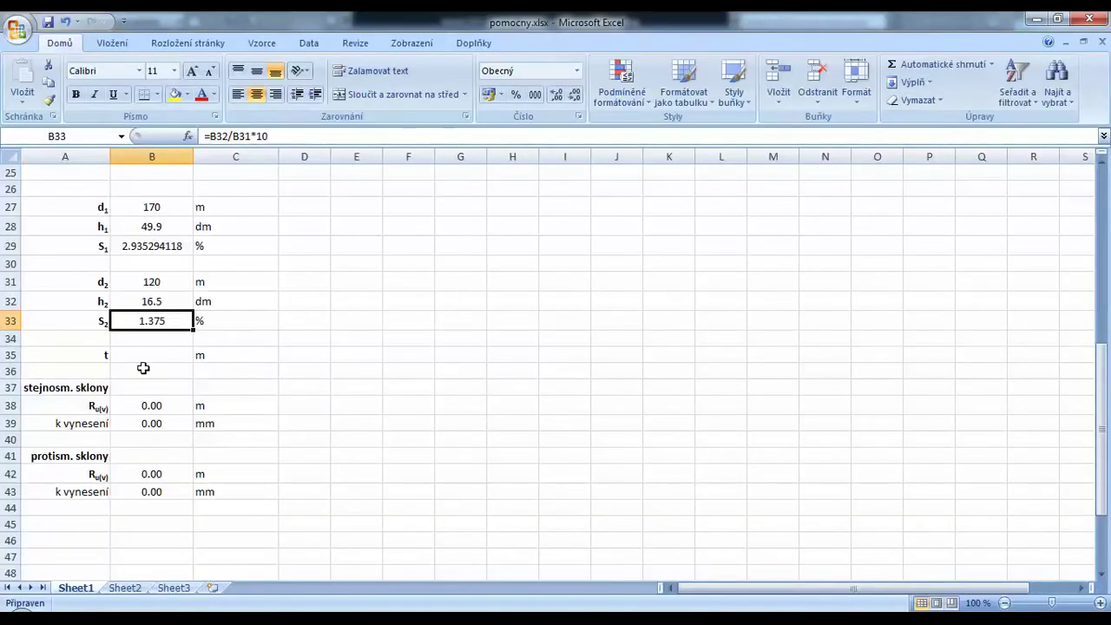
- Try 30 m as the tangent length t in the Excel sheet and check the radius for opposing slopes
left_click(149, 355)
type("30")
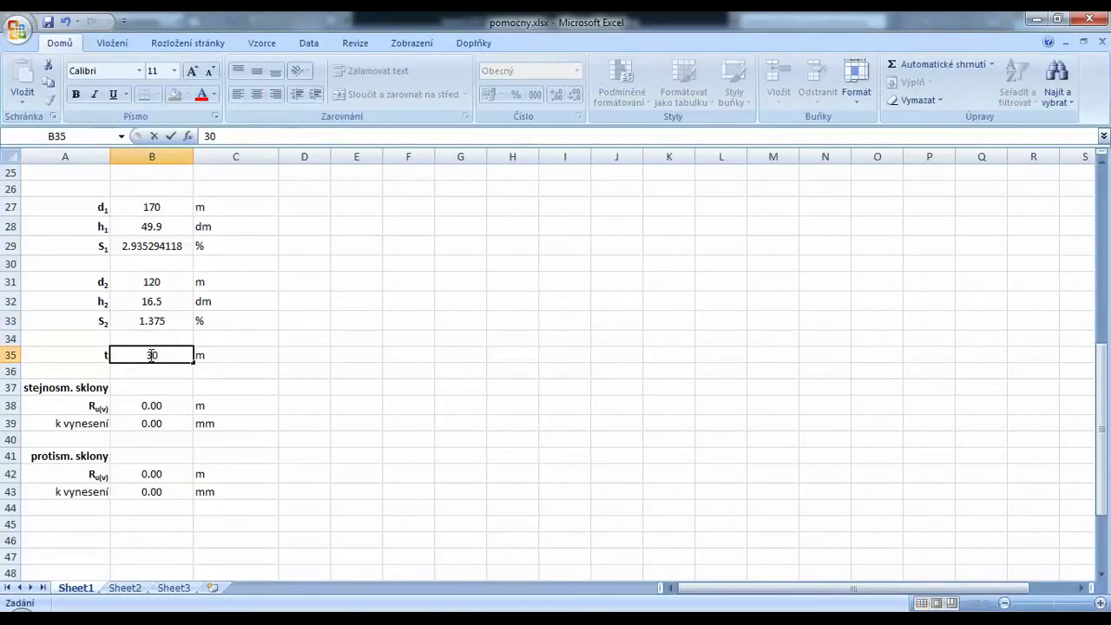
key("Return")
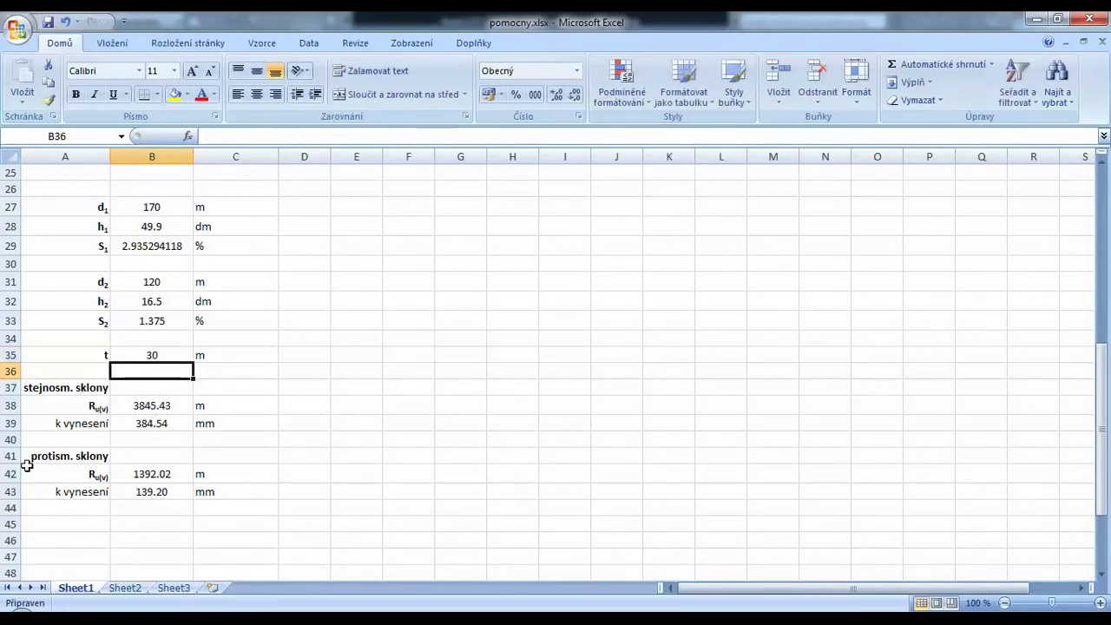
left_click(182, 474)
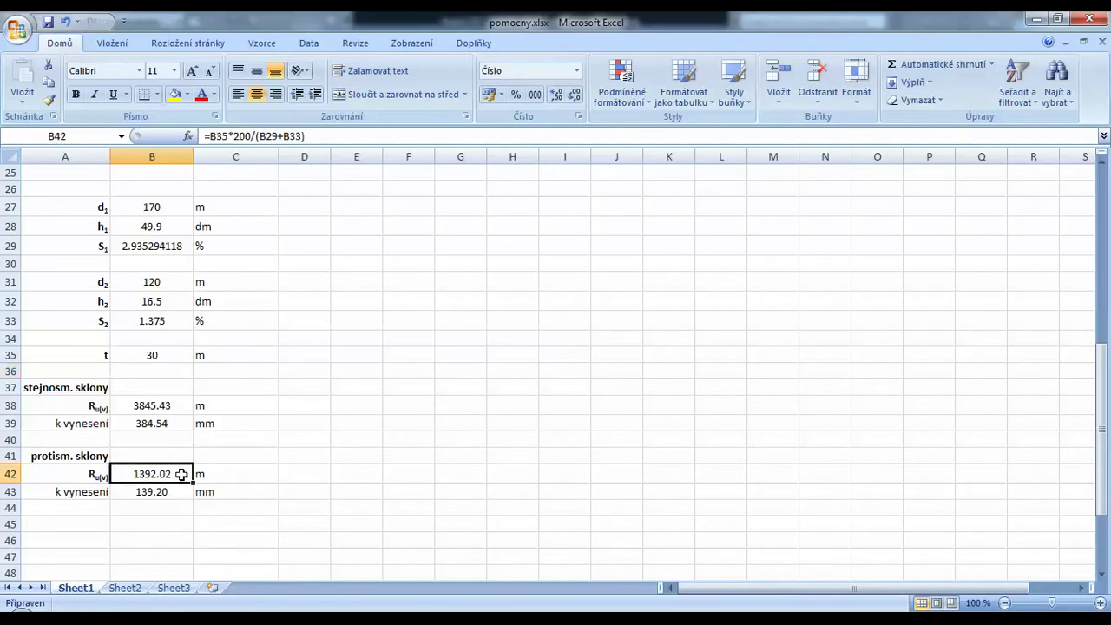
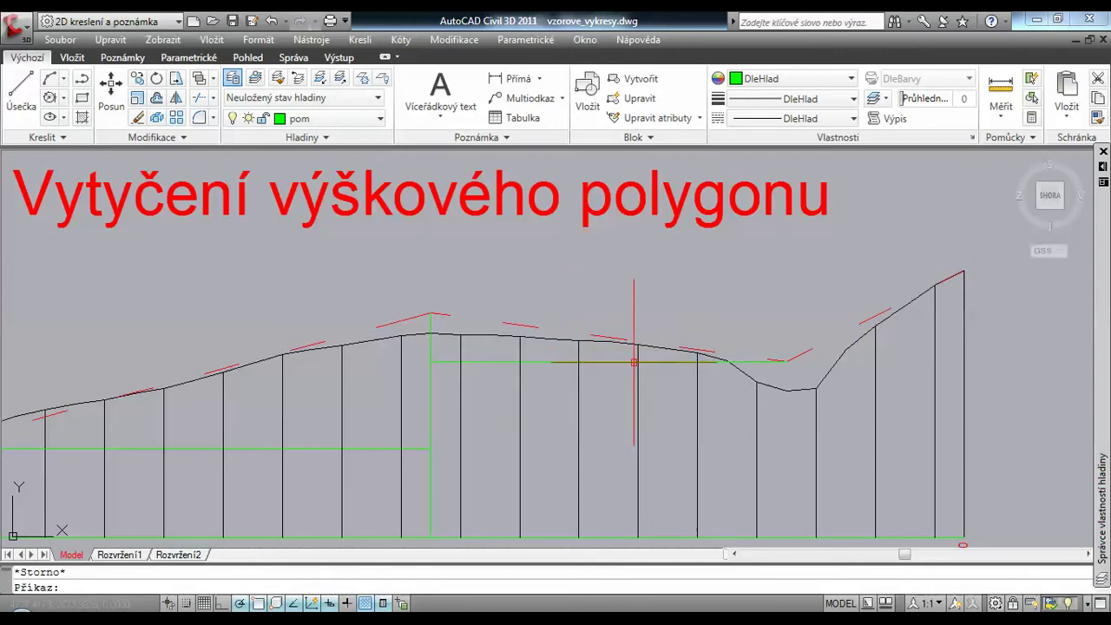
- Set the tangent length t to 50 m in the Excel sheet and check the opposing-slopes radius and its plotting value
key("alt+Tab")
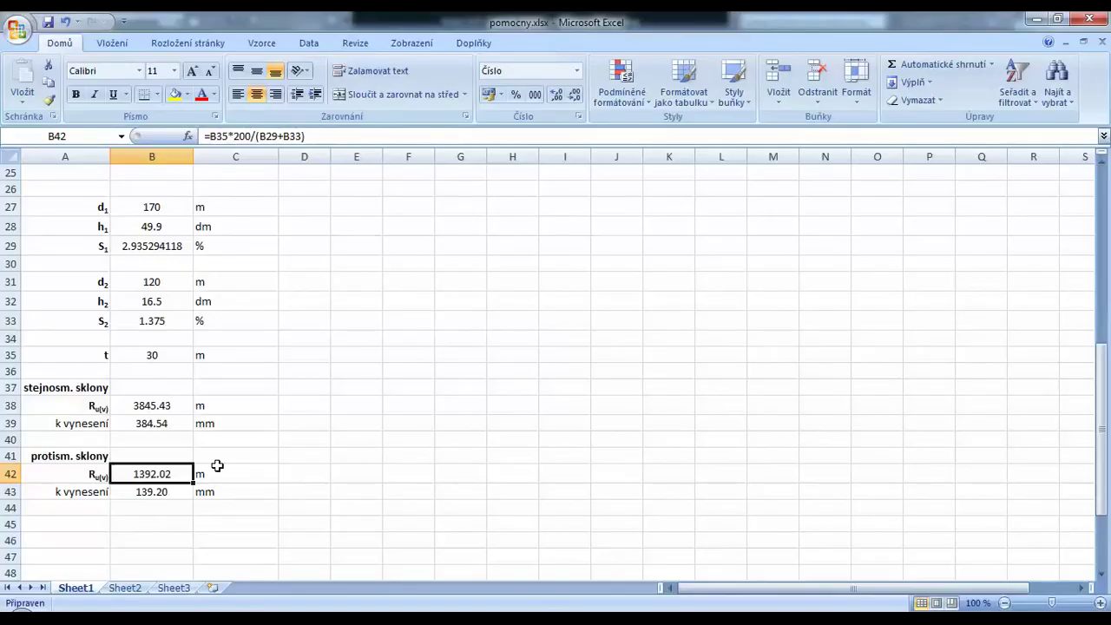
left_click(179, 355)
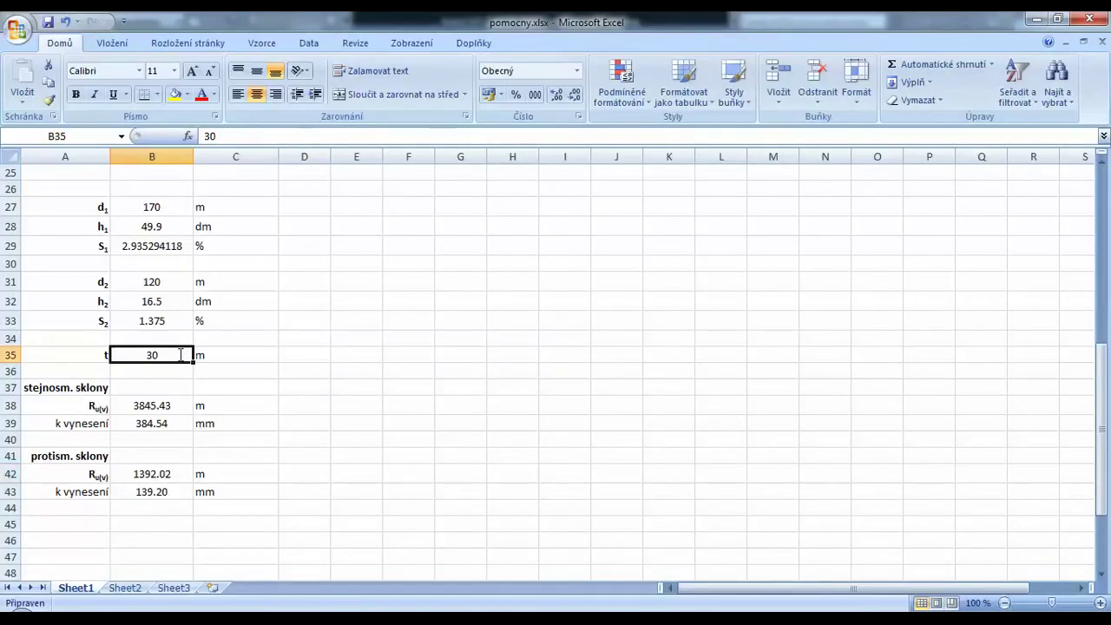
type("50")
key("Return")
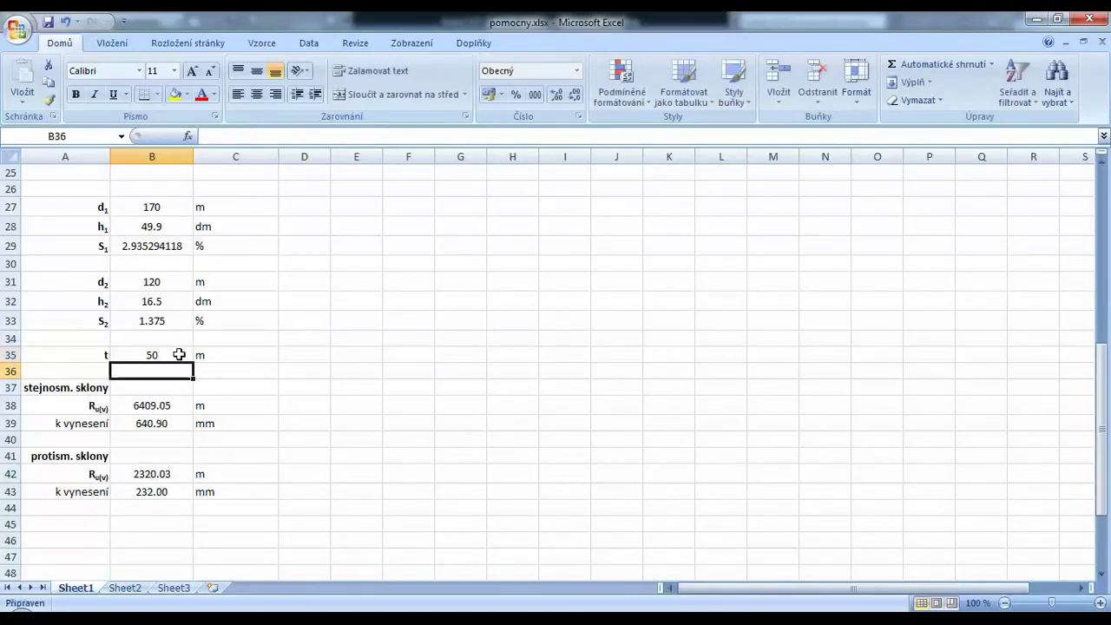
left_click(179, 474)
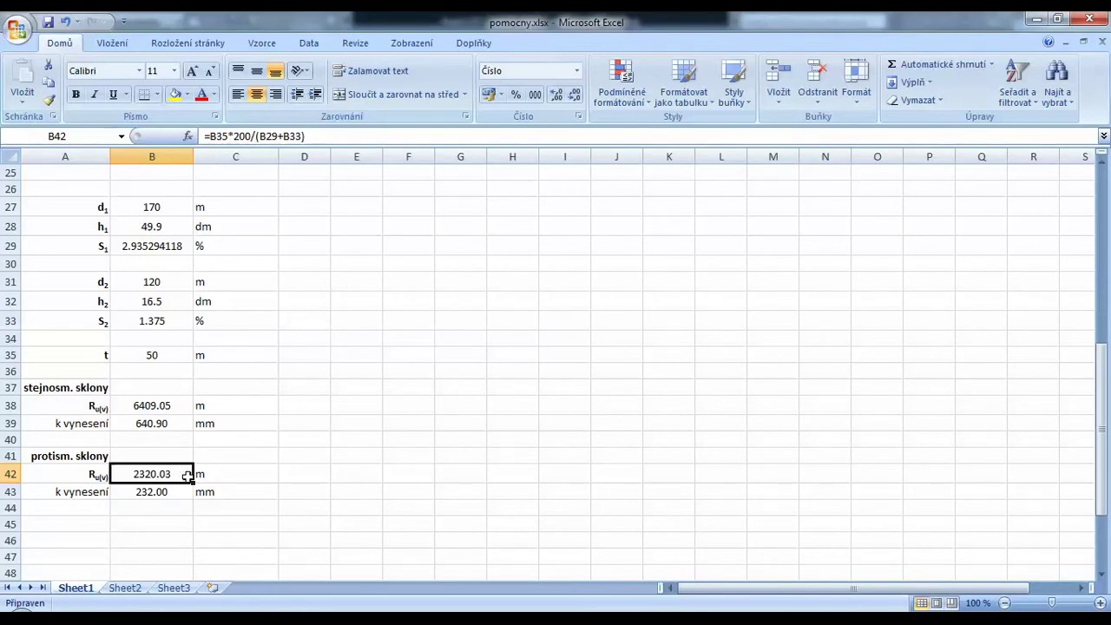
left_click(178, 492)
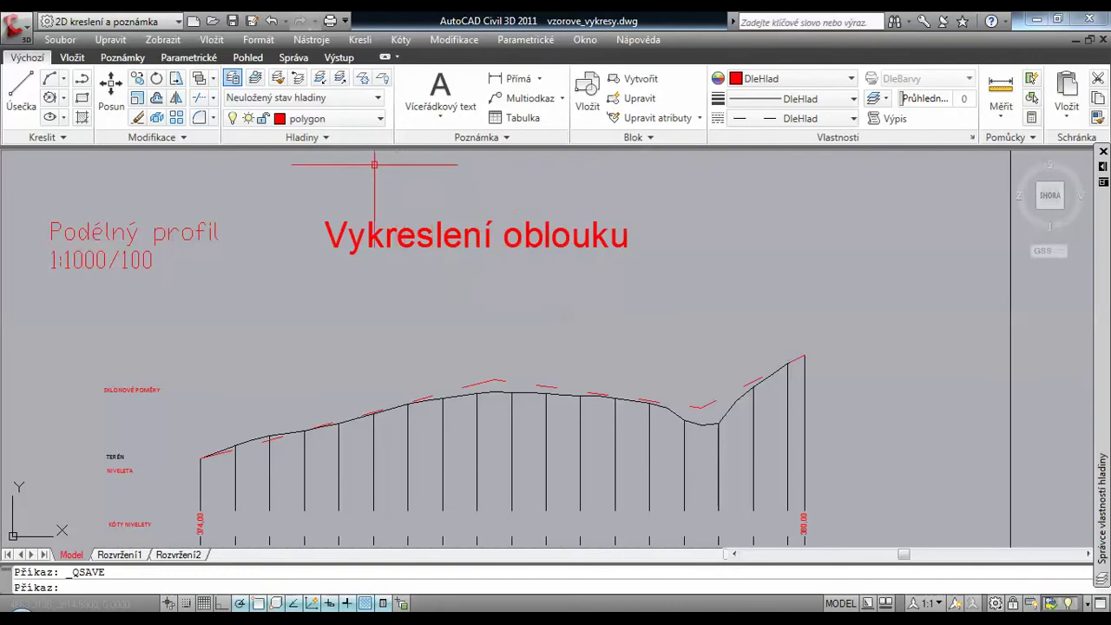
- On layer PP-Navrh, draw a circle of radius 232 tangent to the height polygon's segments on both sides of the crest vertex
left_click(374, 119)
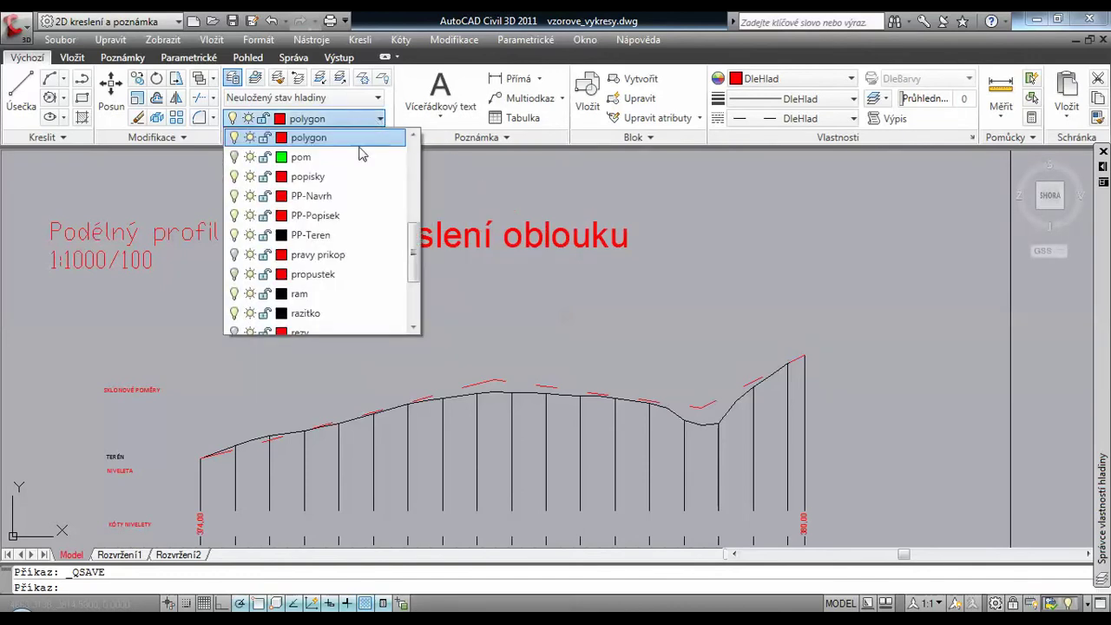
left_click(359, 200)
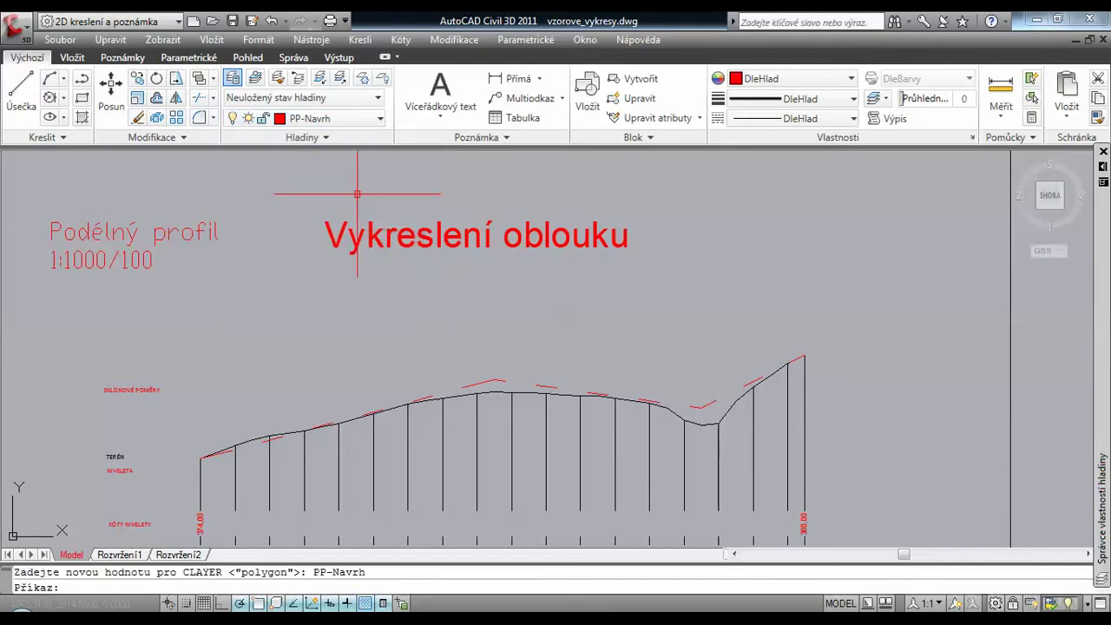
left_click(50, 99)
scroll(438, 404, "up", 3)
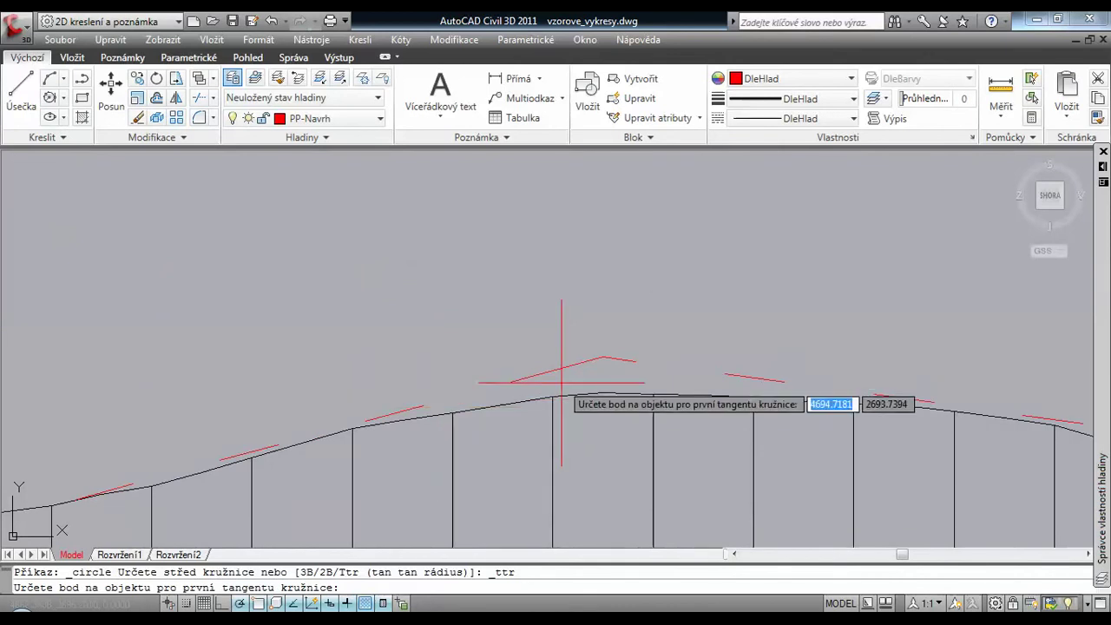
left_click(531, 375)
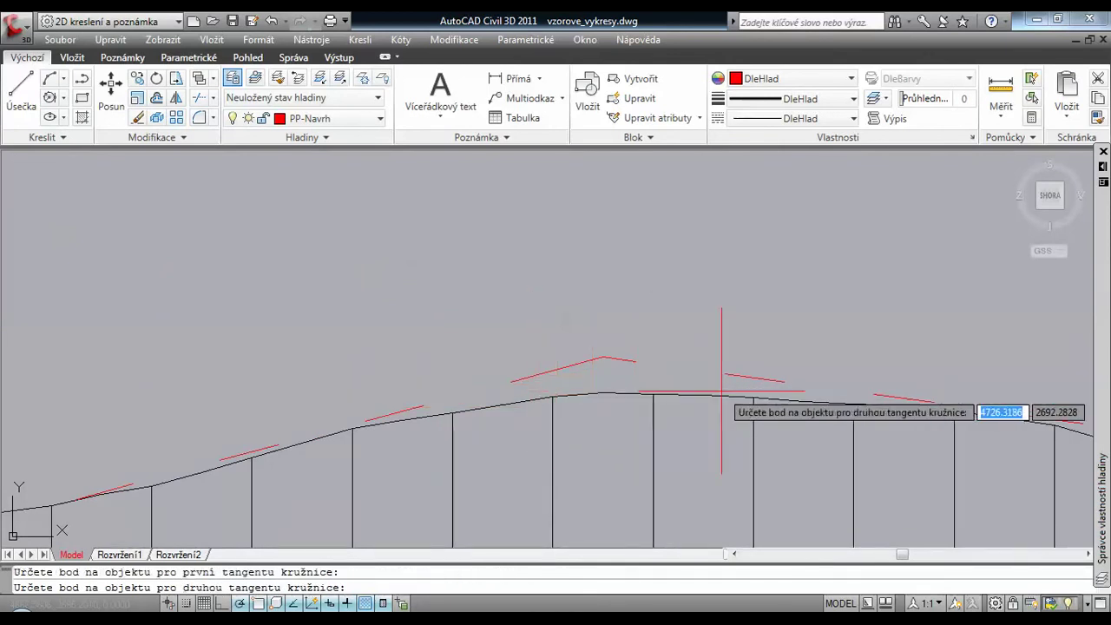
left_click(740, 374)
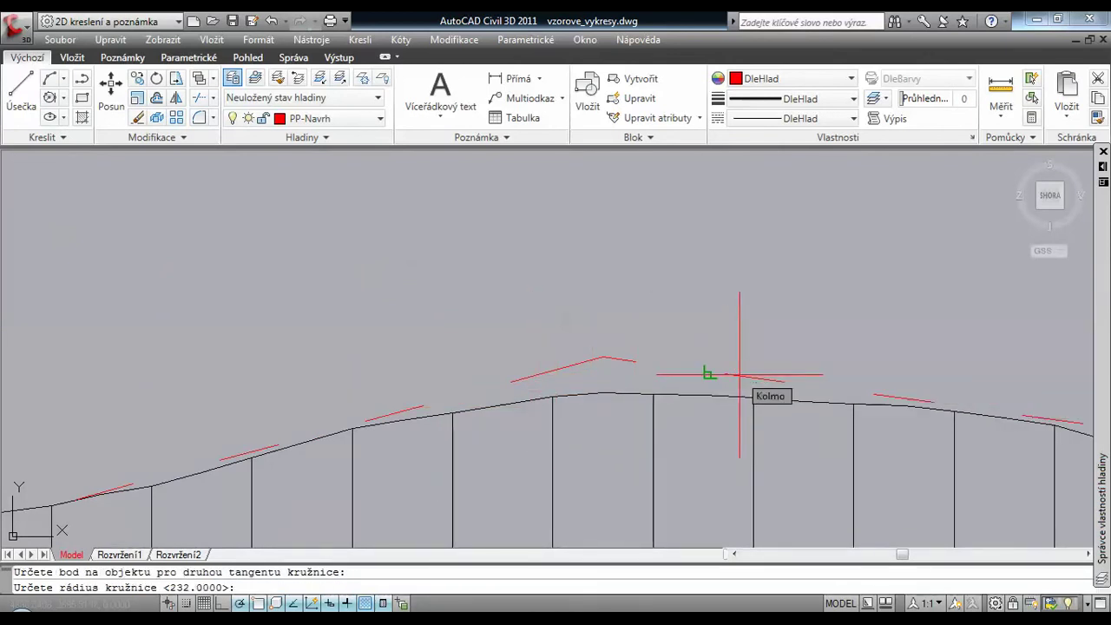
type("23")
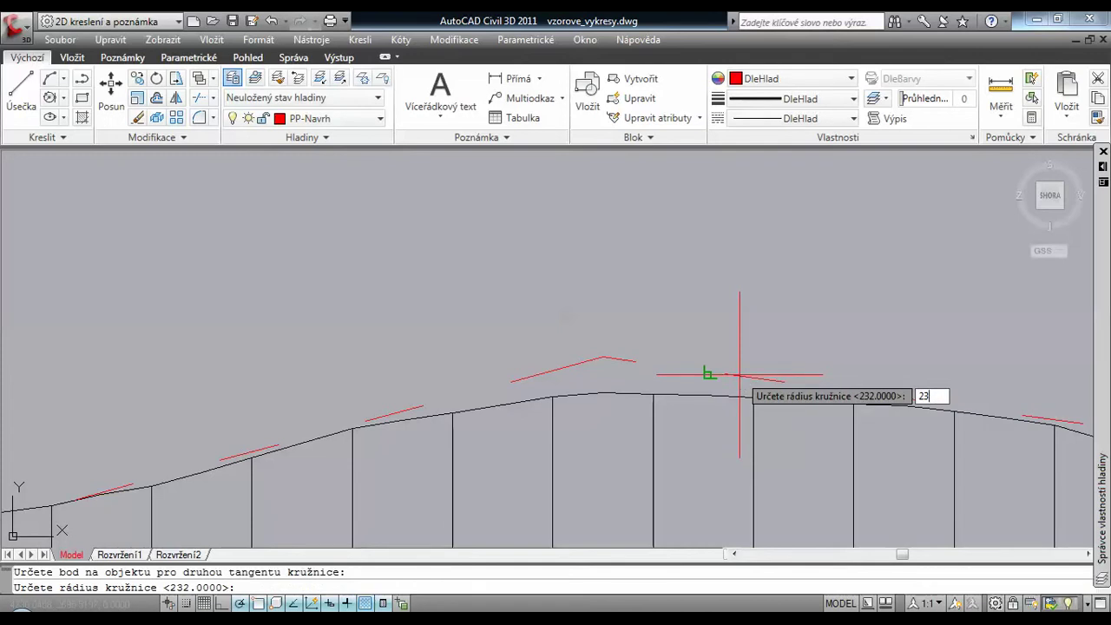
type("2")
key("Return")
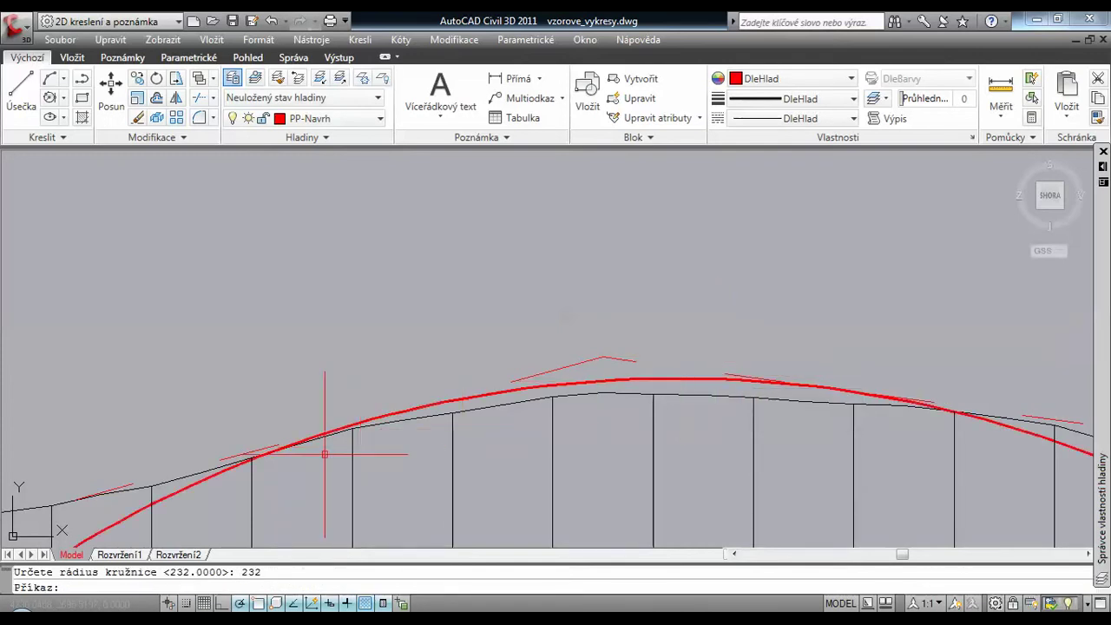
middle_click_drag(392, 464, 424, 440)
scroll(404, 426, "up", 5)
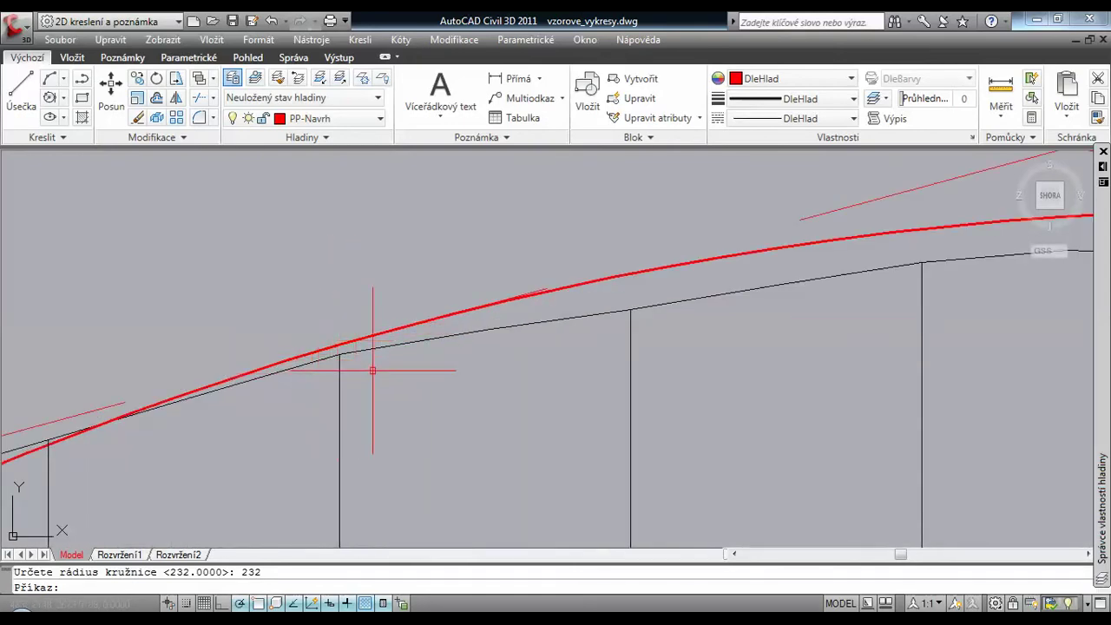
scroll(379, 364, "down", 6)
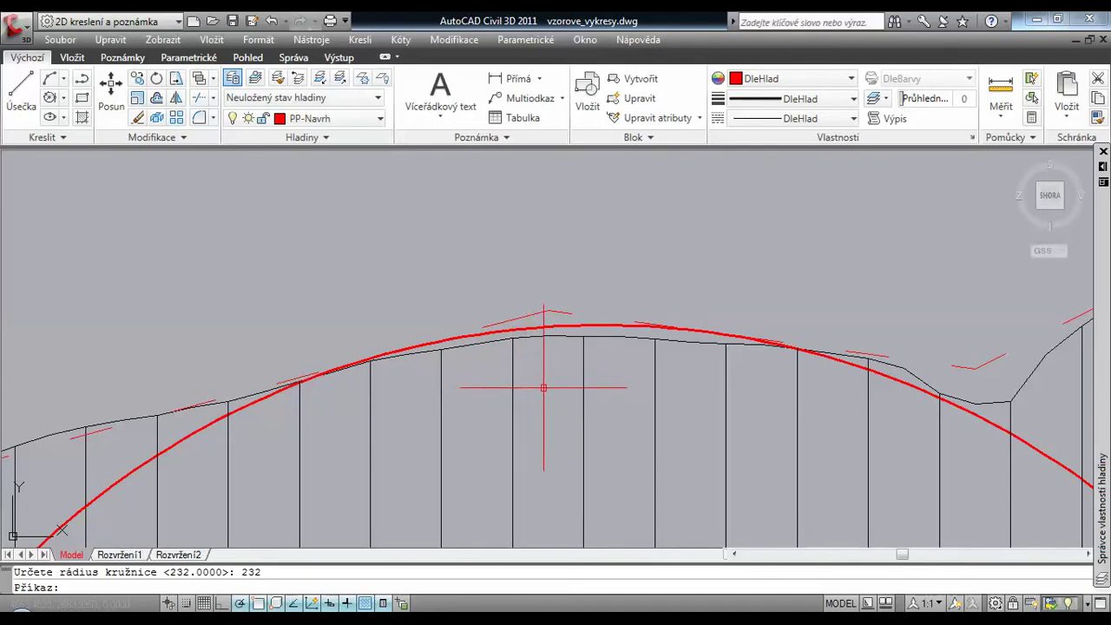
scroll(544, 382, "down", 3)
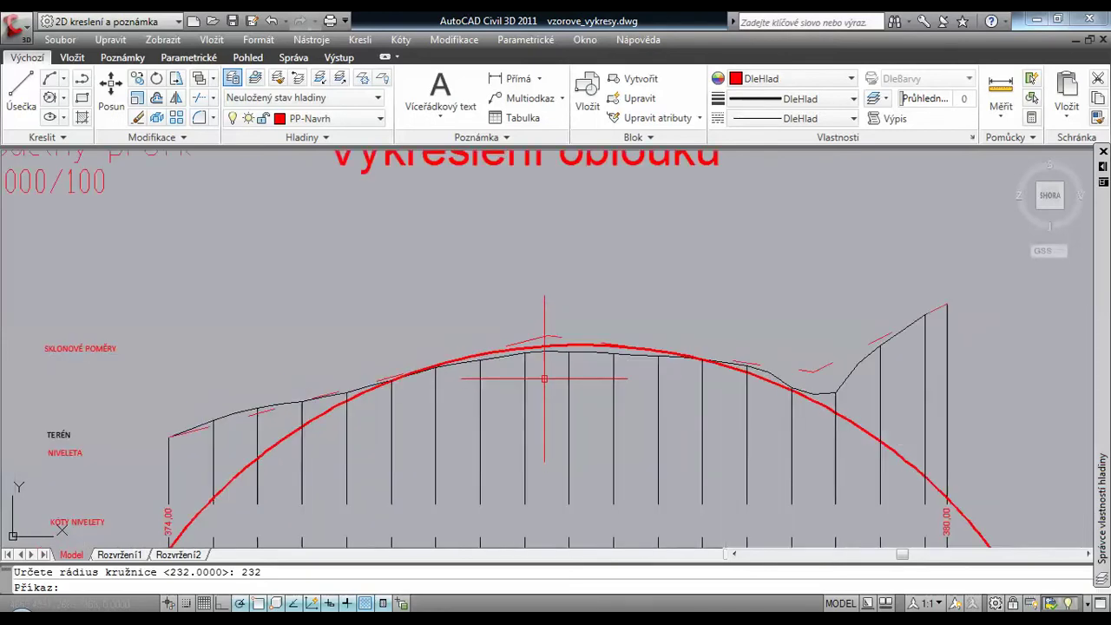
middle_click_drag(541, 380, 527, 441)
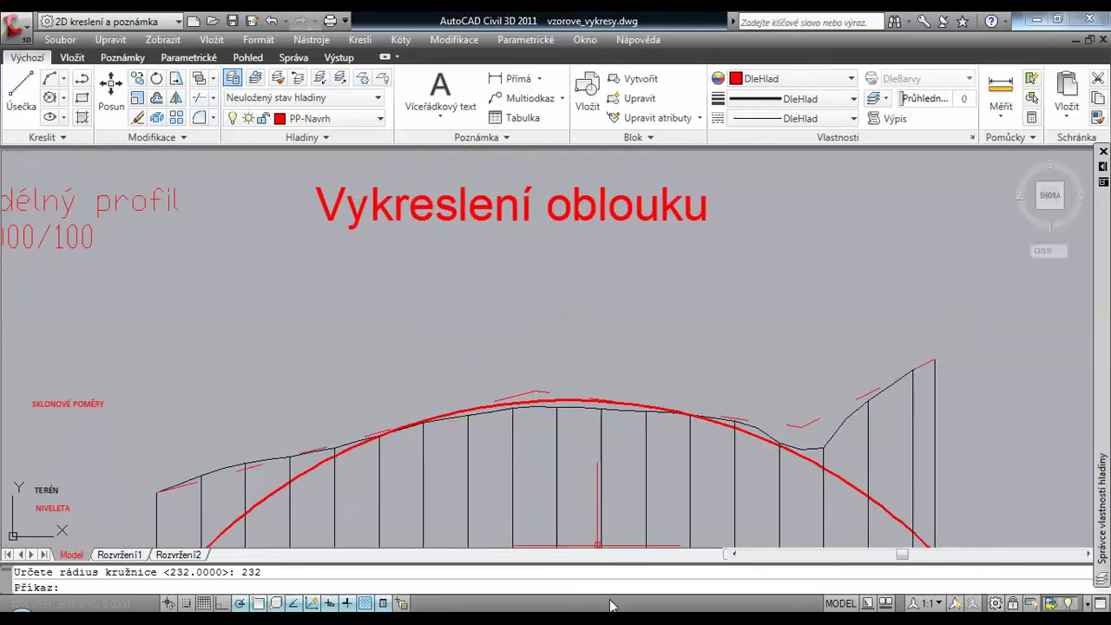
- In the ymax calculation of the Excel workbook pomocny.xlsx, enter 50 m as t and 2320.03 m as the radius Ru(v)
key("alt+Tab")
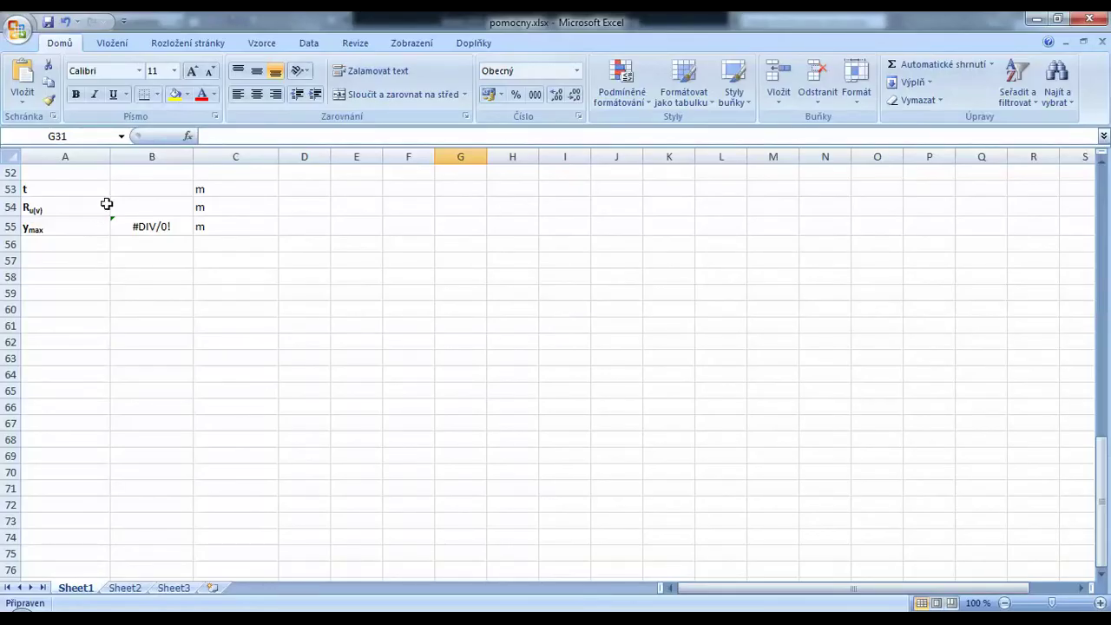
left_click(146, 188)
type("50")
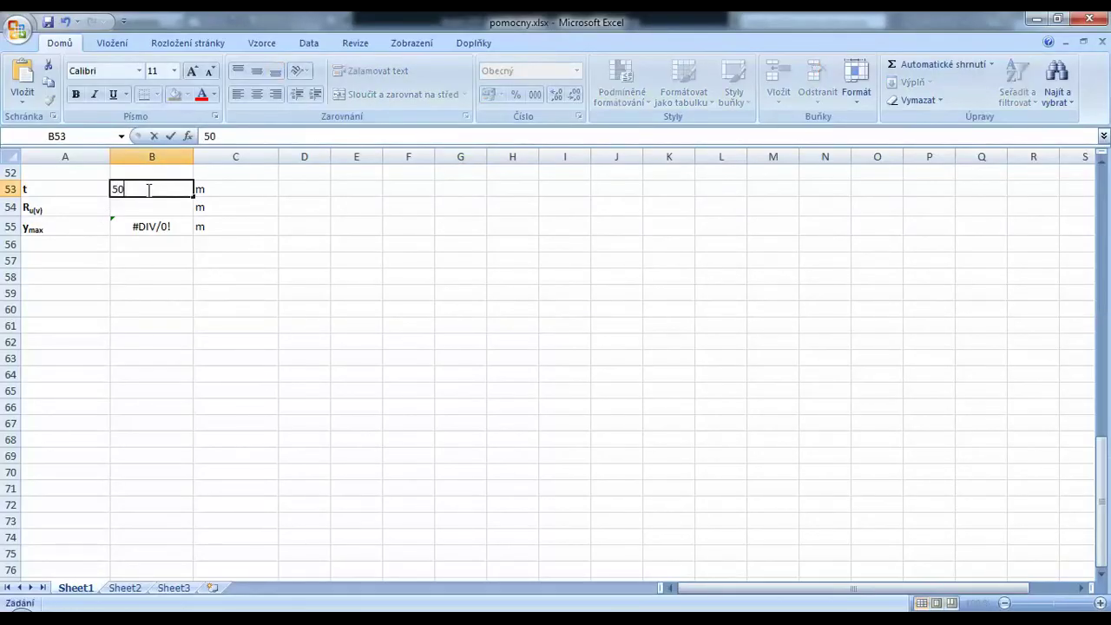
key("Return")
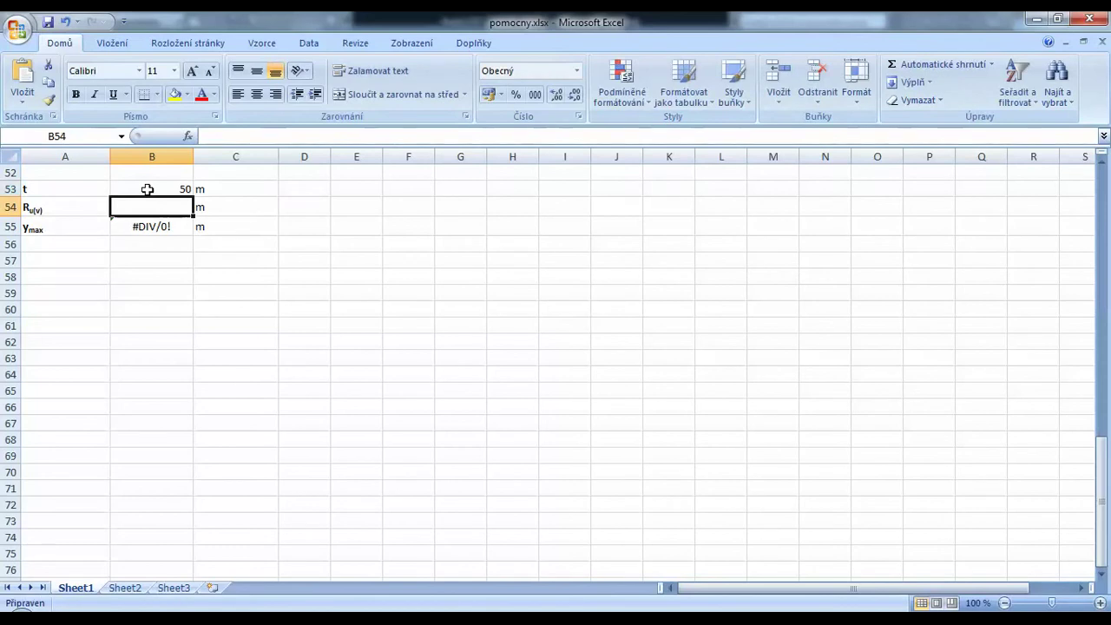
type("23")
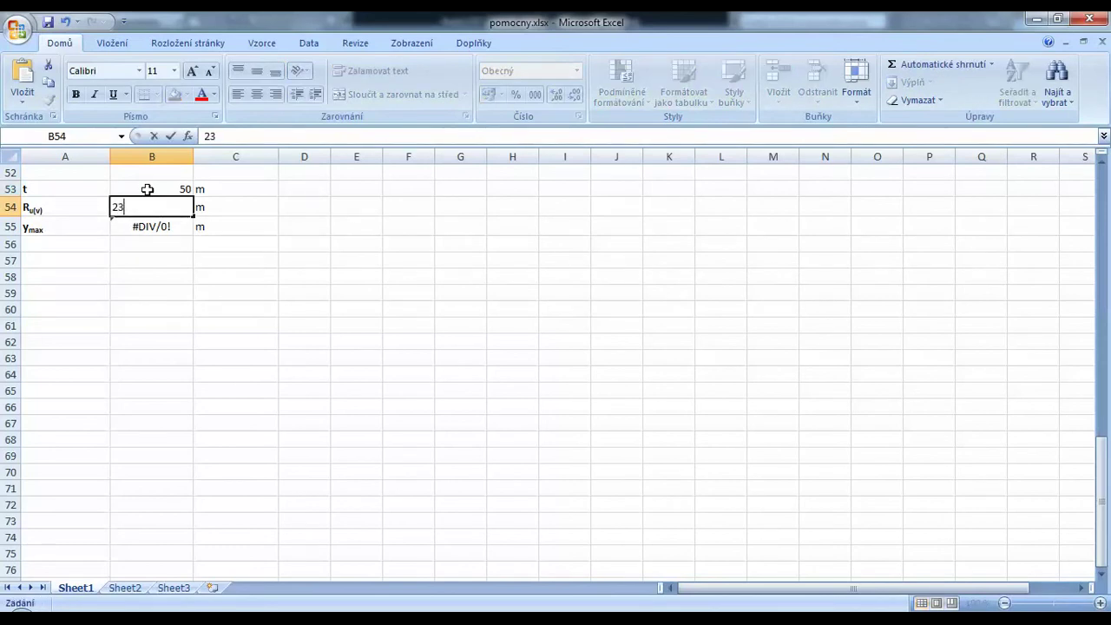
type("20.03")
key("Return")
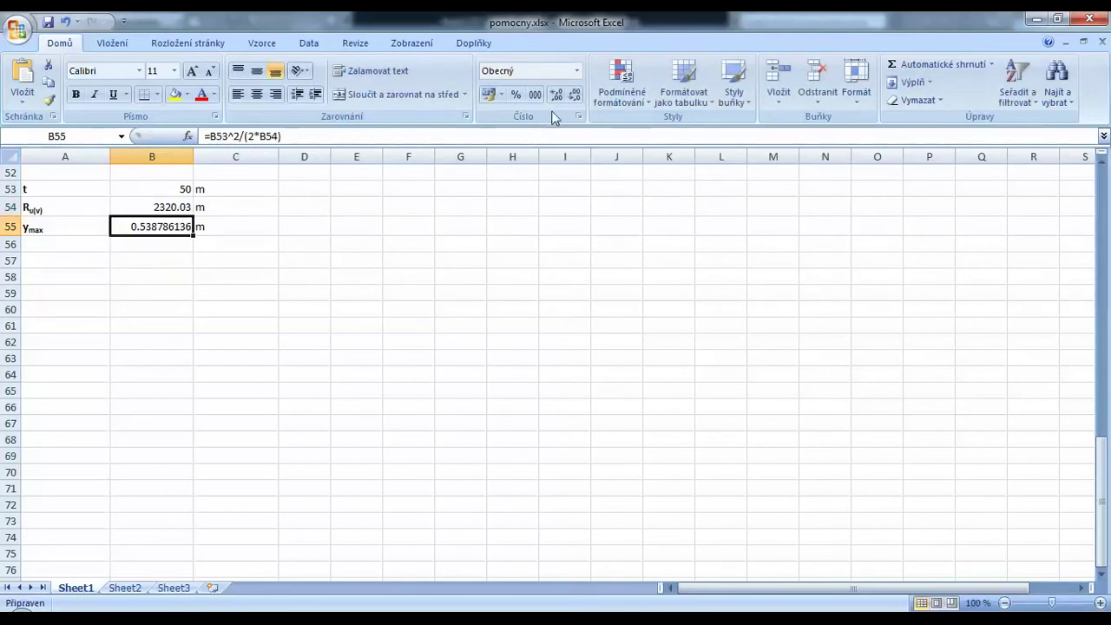
- Reduce the display of the calculated ymax value in cell B55 to two decimal places
left_click(574, 96)
left_click(574, 96)
left_click(574, 95)
left_click(574, 95)
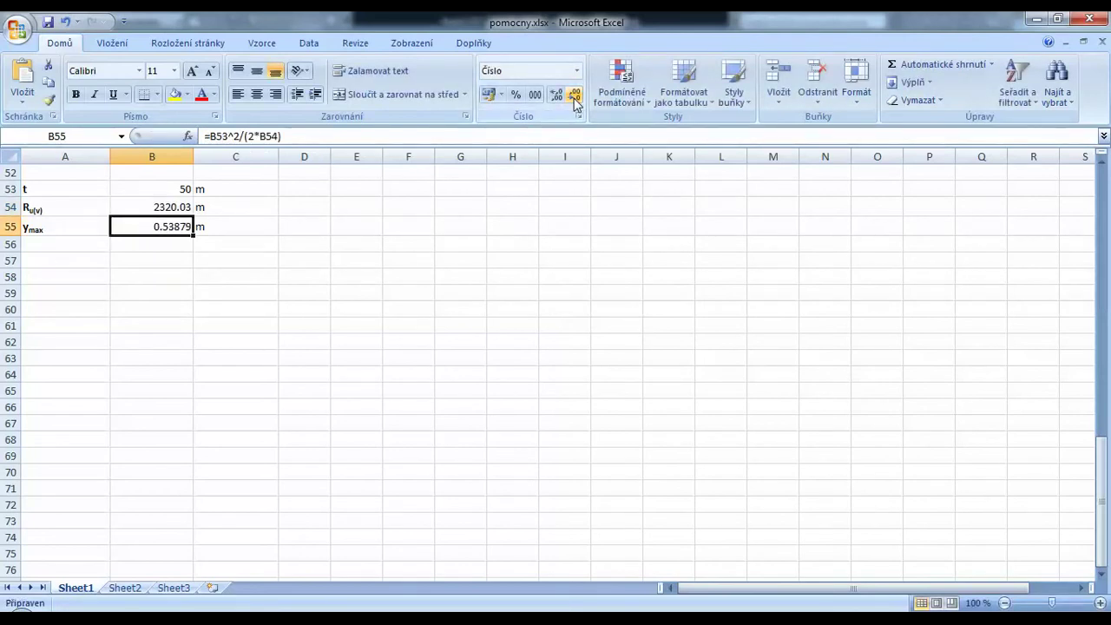
left_click(575, 95)
left_click(575, 96)
left_click(574, 95)
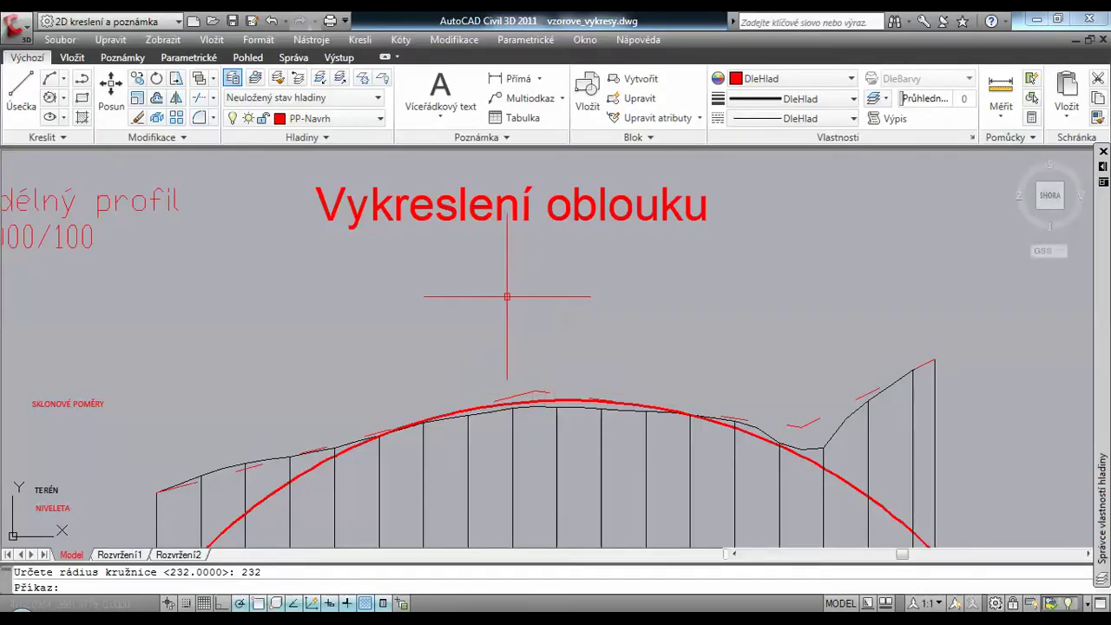
- In the AutoCAD Civil 3D drawing vzorove_vykresy.dwg, create multiline text above the crest curve with the first line "R = 2320,03 m"
left_click(441, 94)
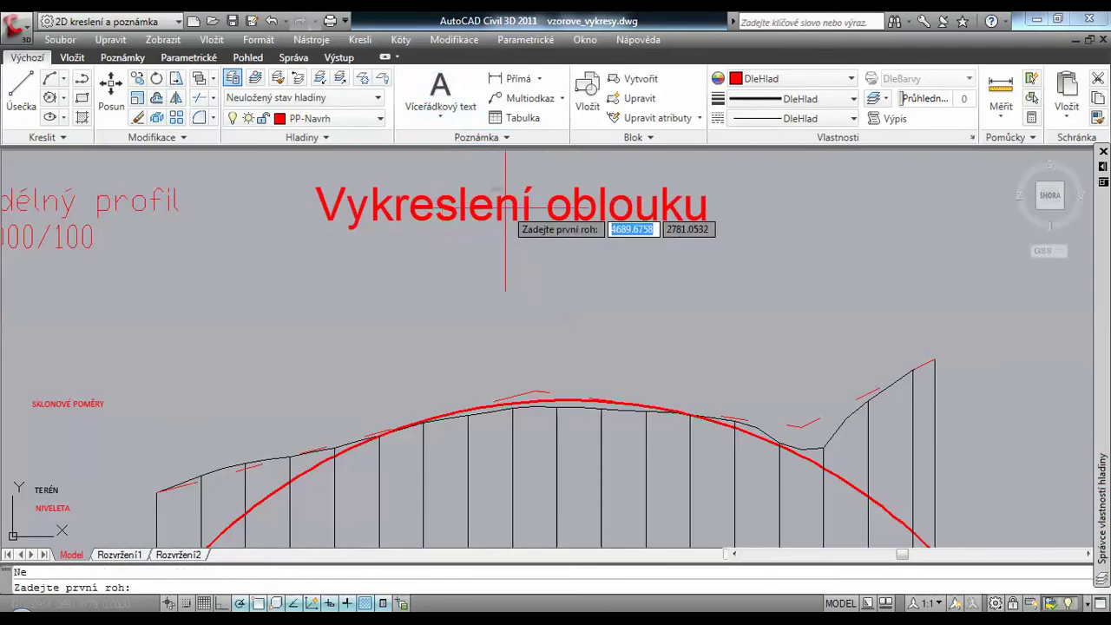
left_click(486, 280)
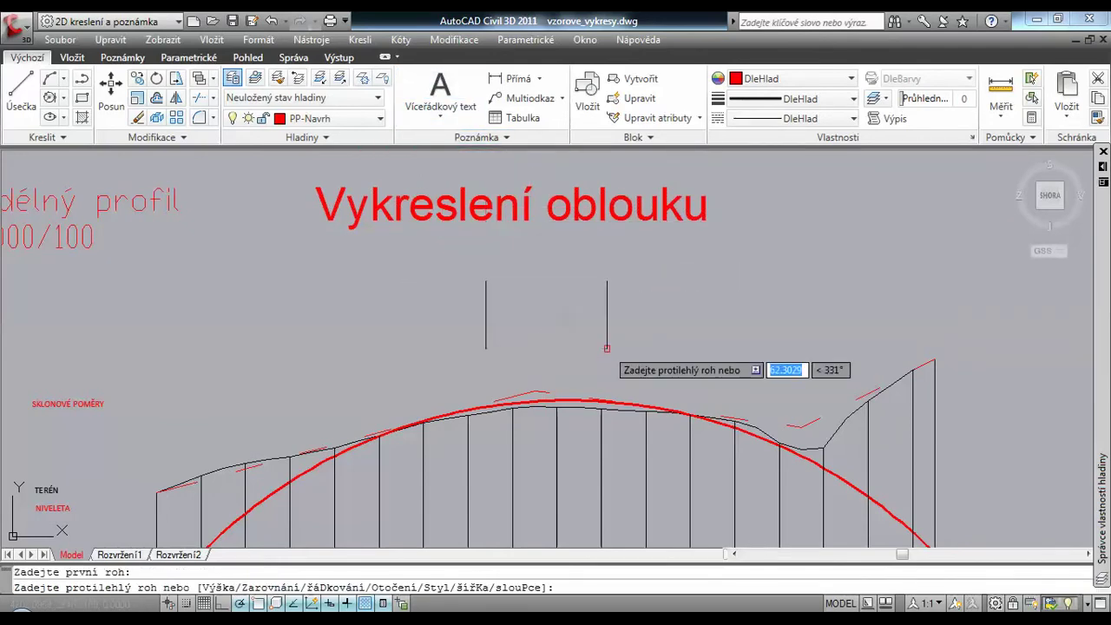
left_click(602, 357)
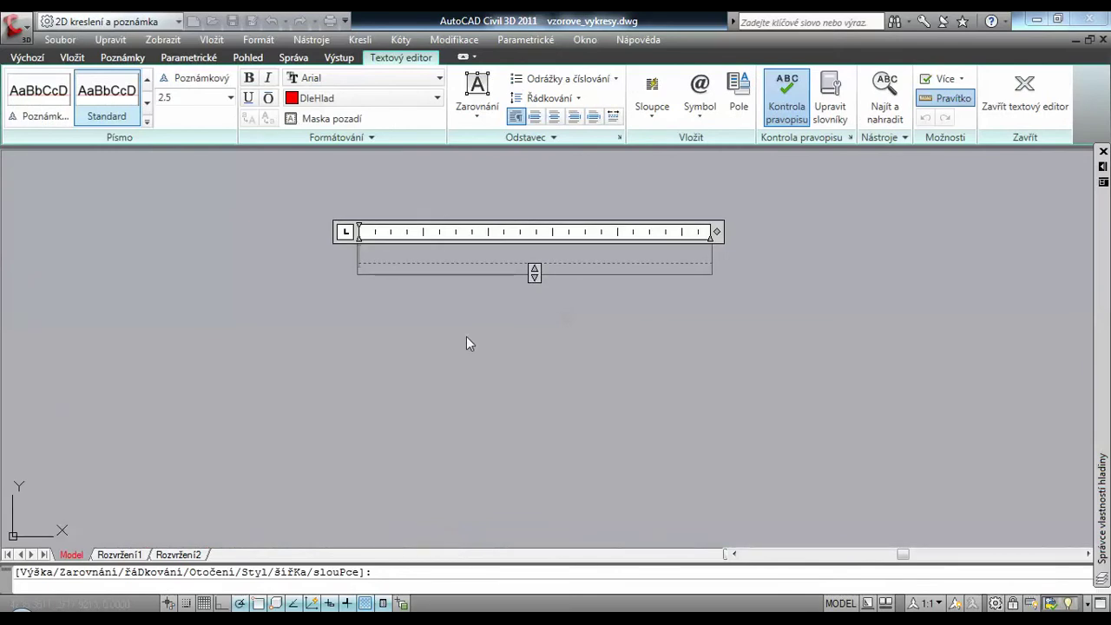
type("R")
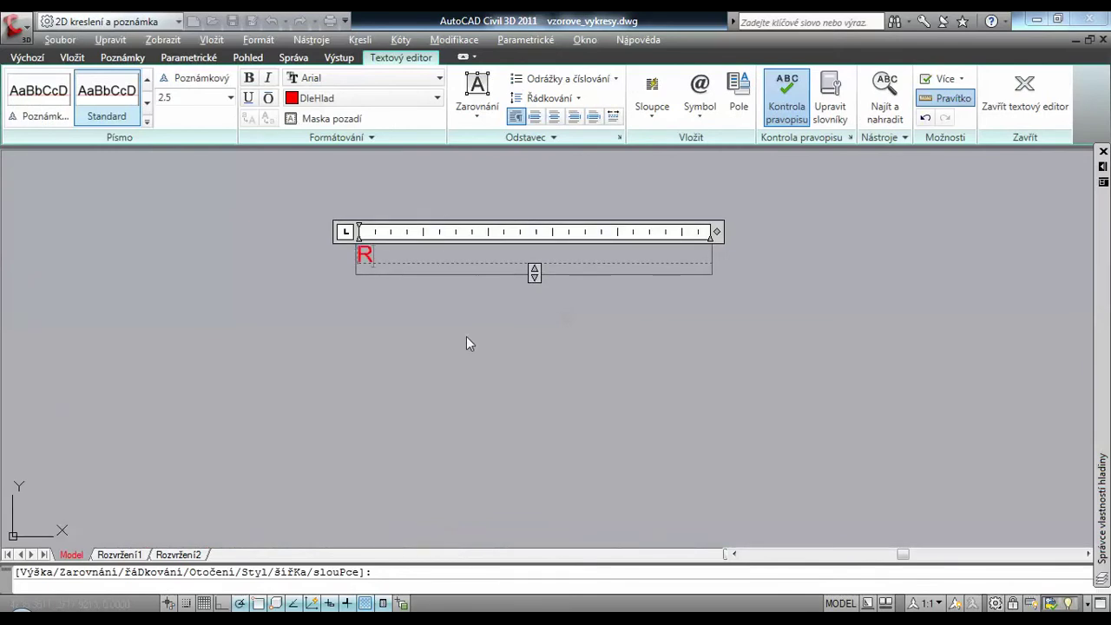
type(" = 3")
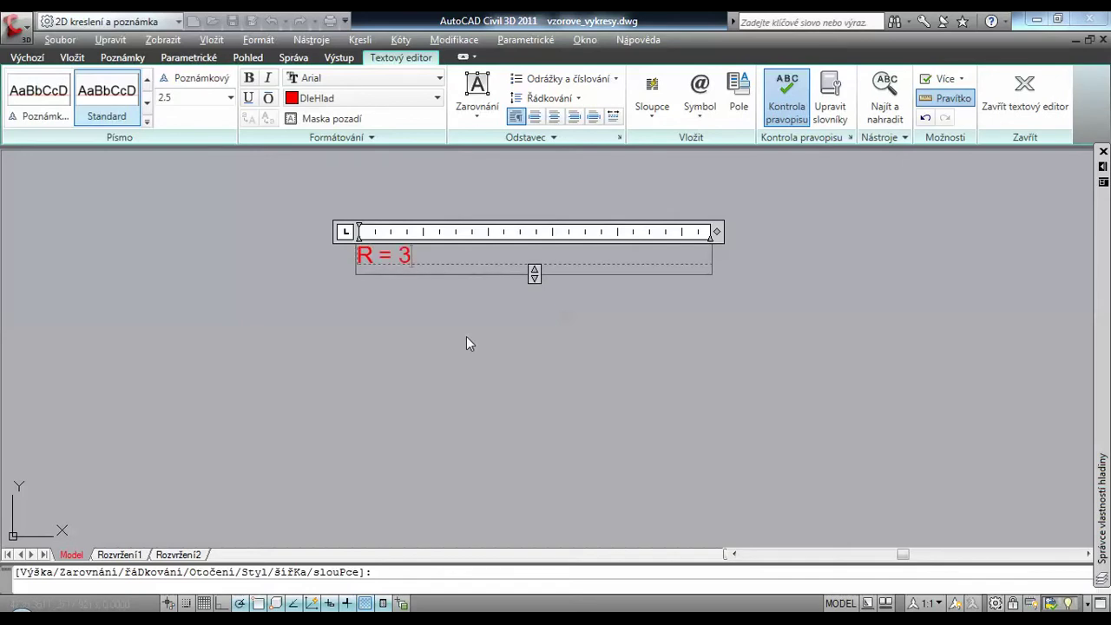
key("BackSpace")
type("2")
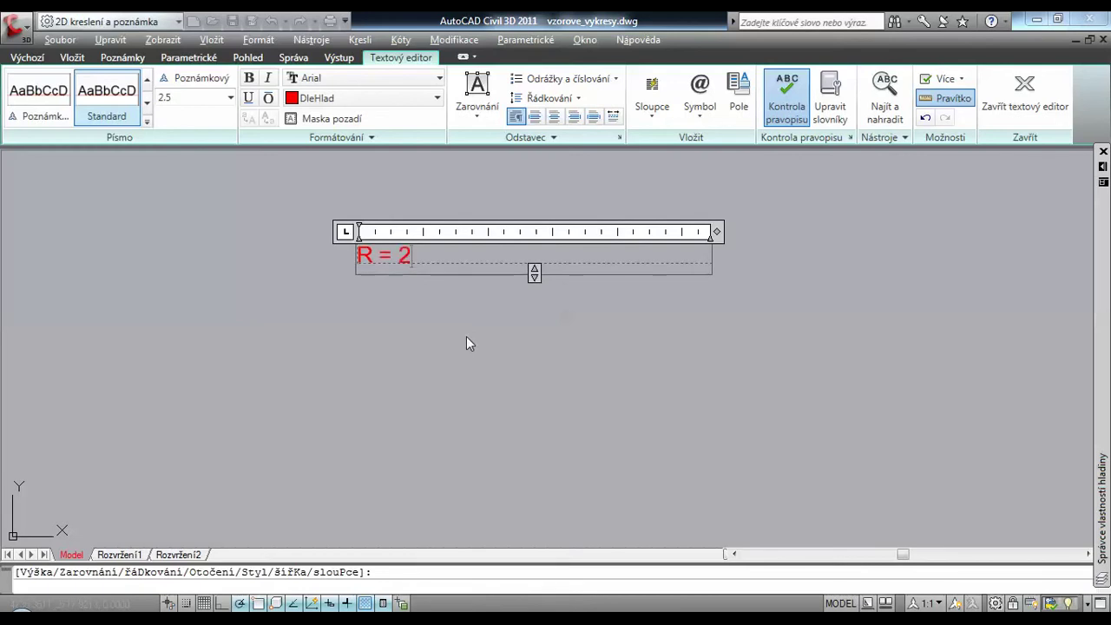
type("320")
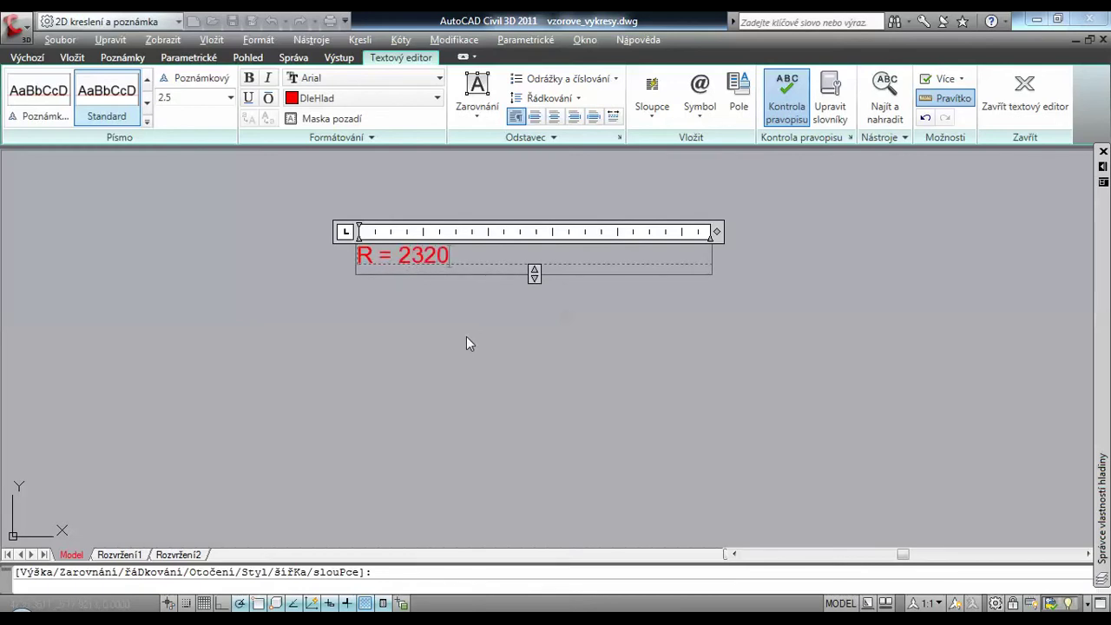
type(",0")
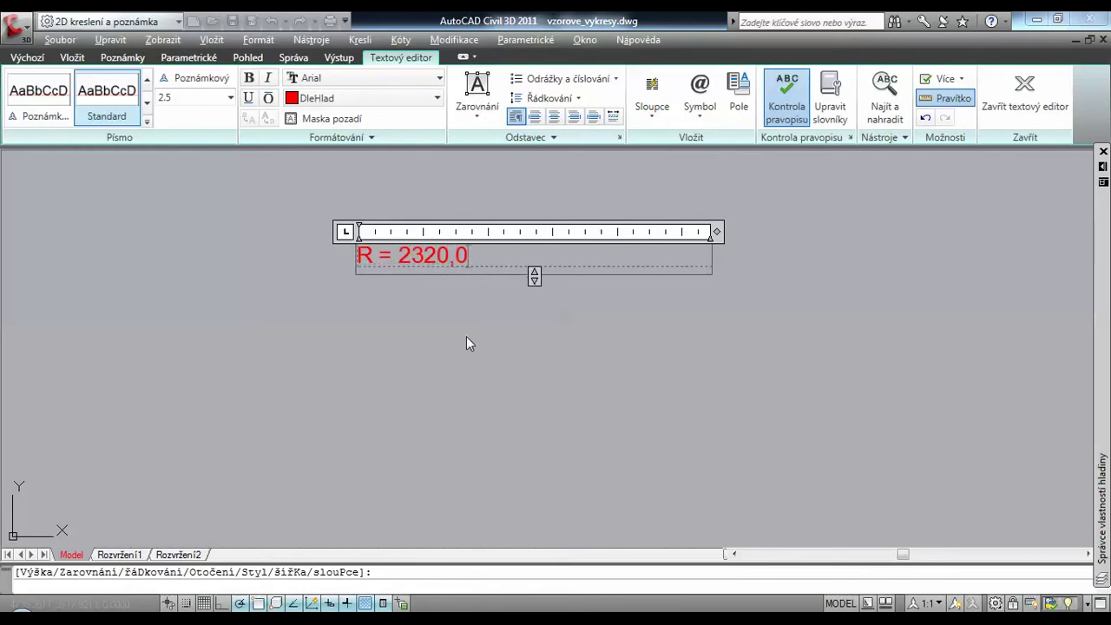
type("3 m")
key("Return")
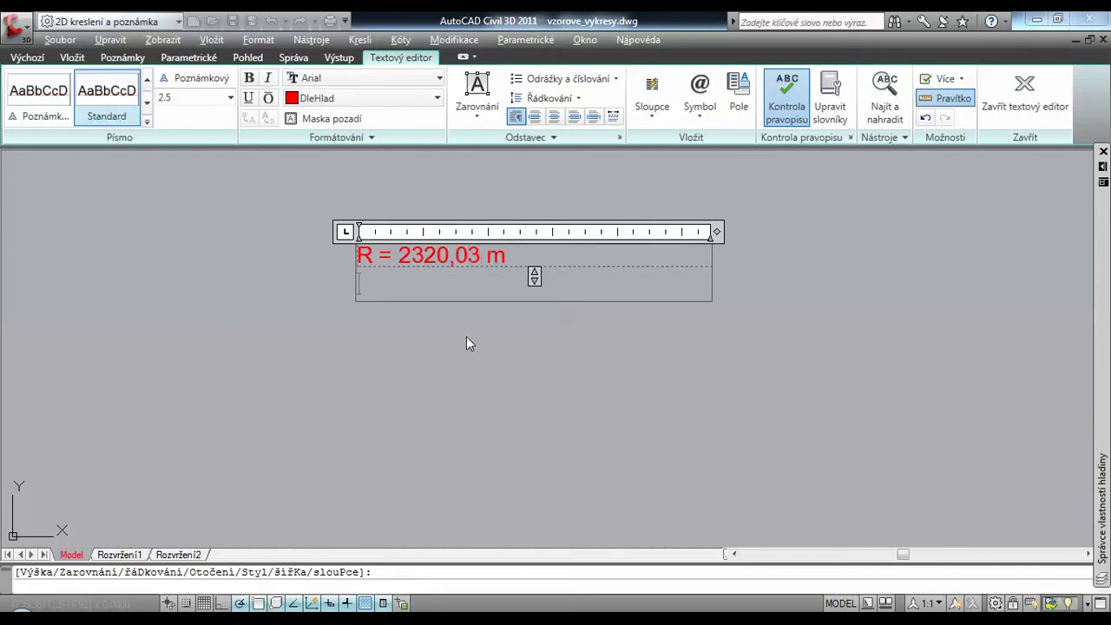
- Add the lines "t = 50,00 m" and "ymax = 0,54 m" to the curve label, taking ymax from the Excel sheet
type("t = ")
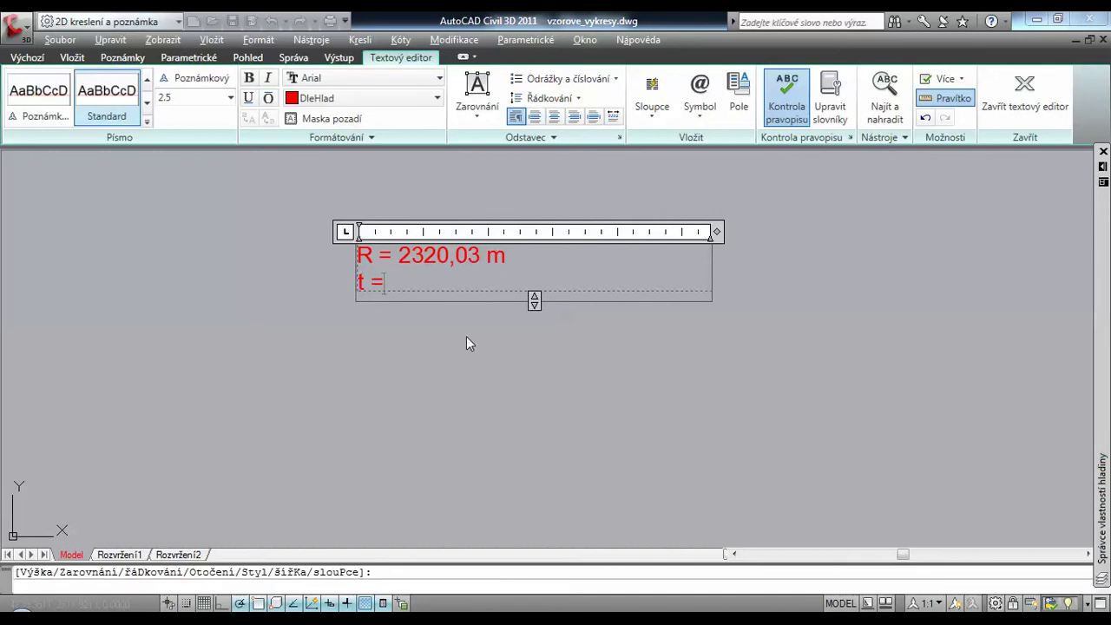
type("50,0")
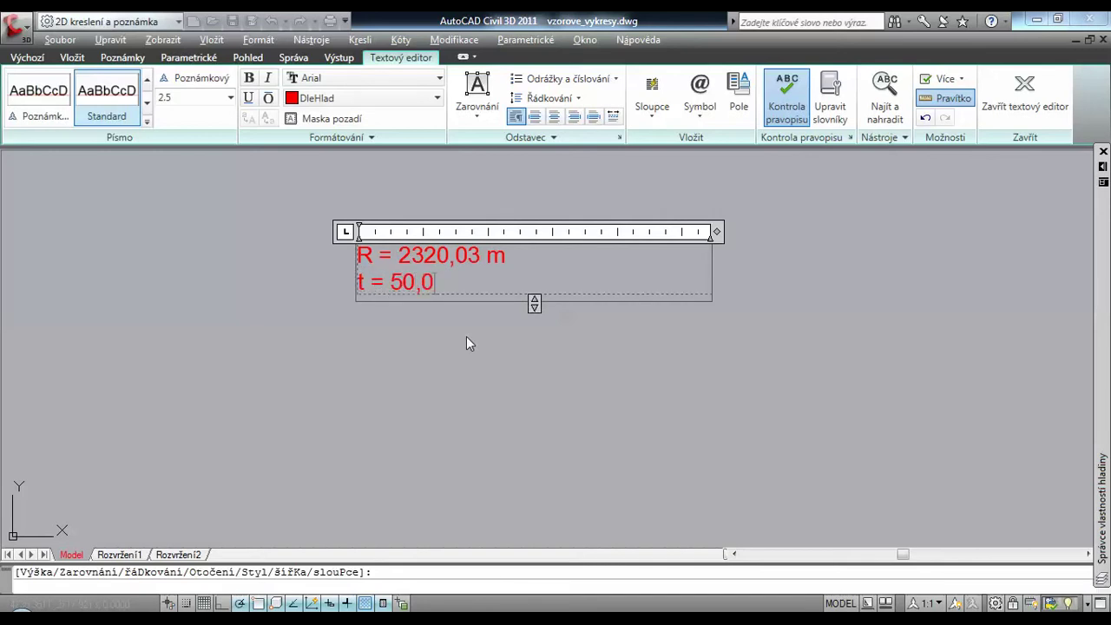
type("0 m")
key("Return")
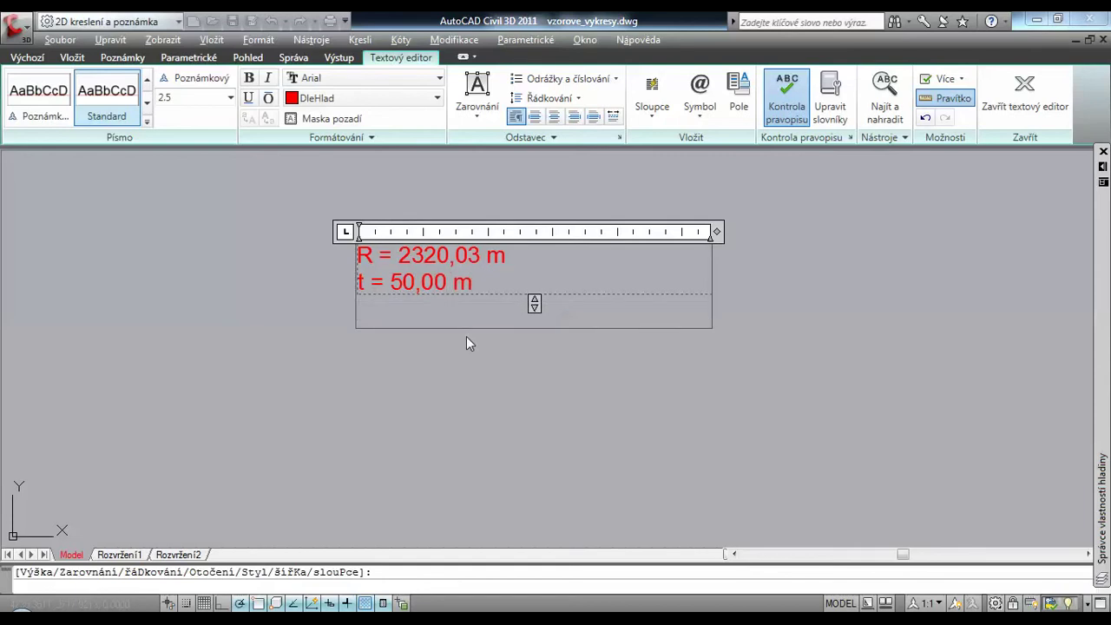
type("y")
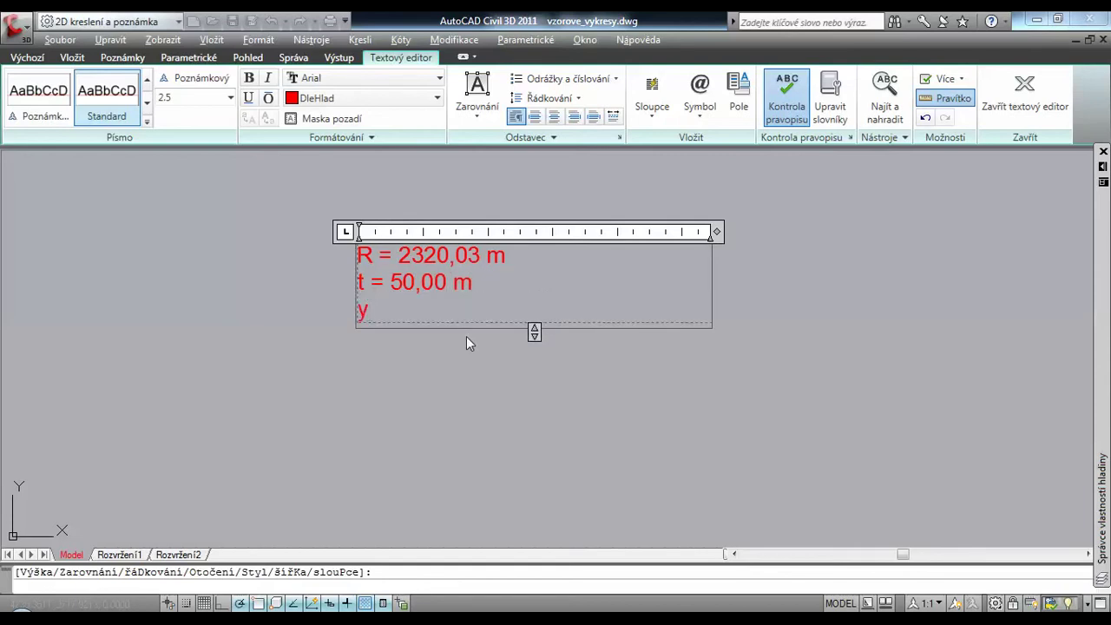
type("max =")
key("alt+Tab")
key("alt+Tab")
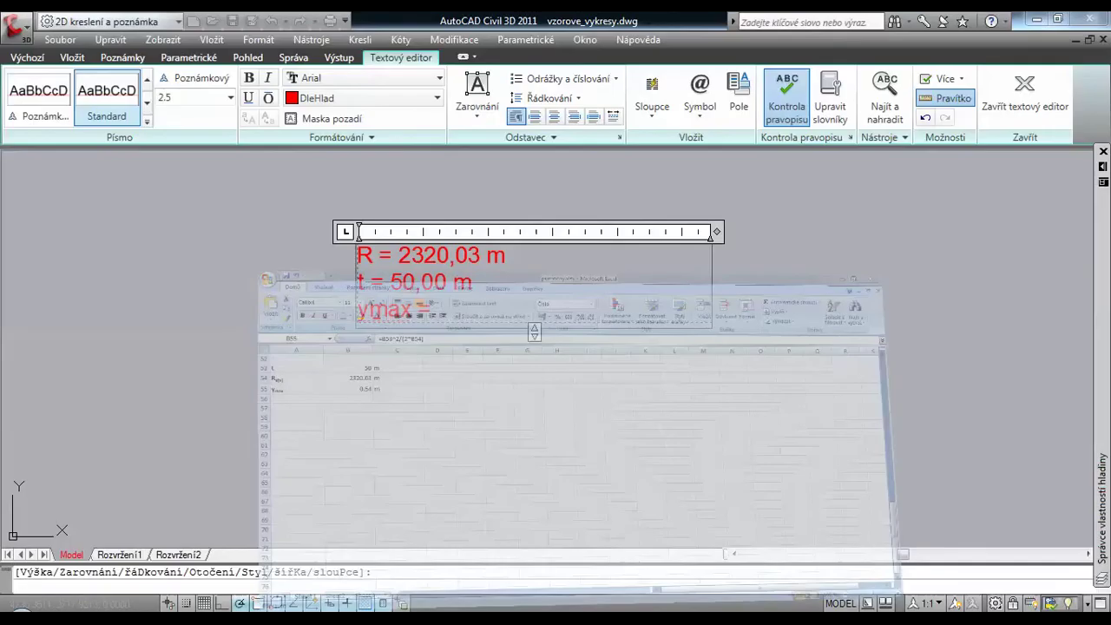
type("0")
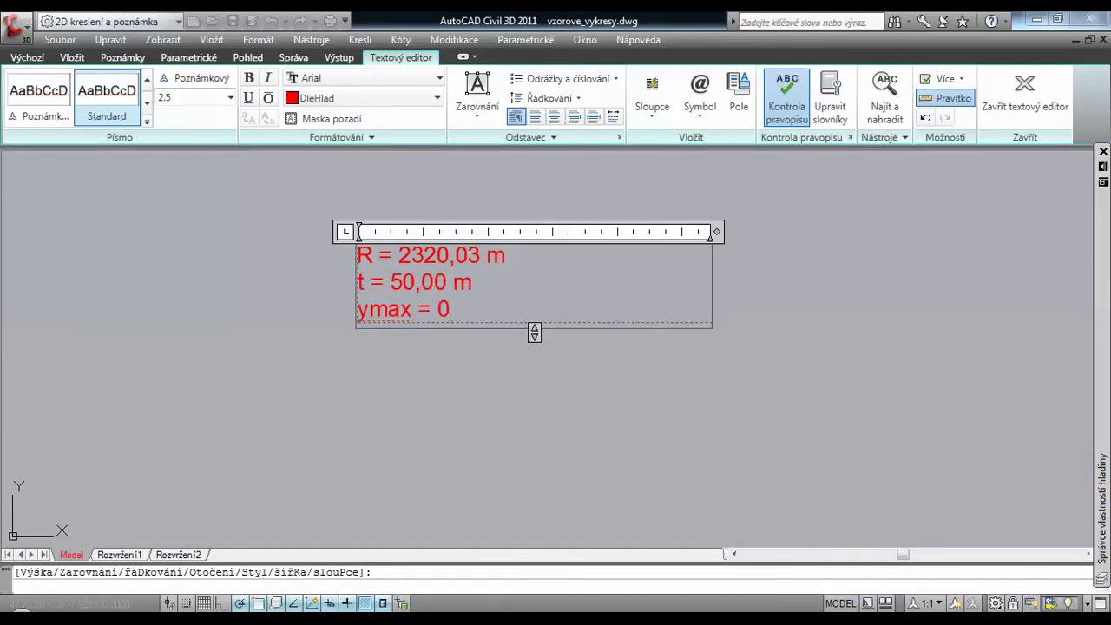
type(",54 m")
left_click(687, 422)
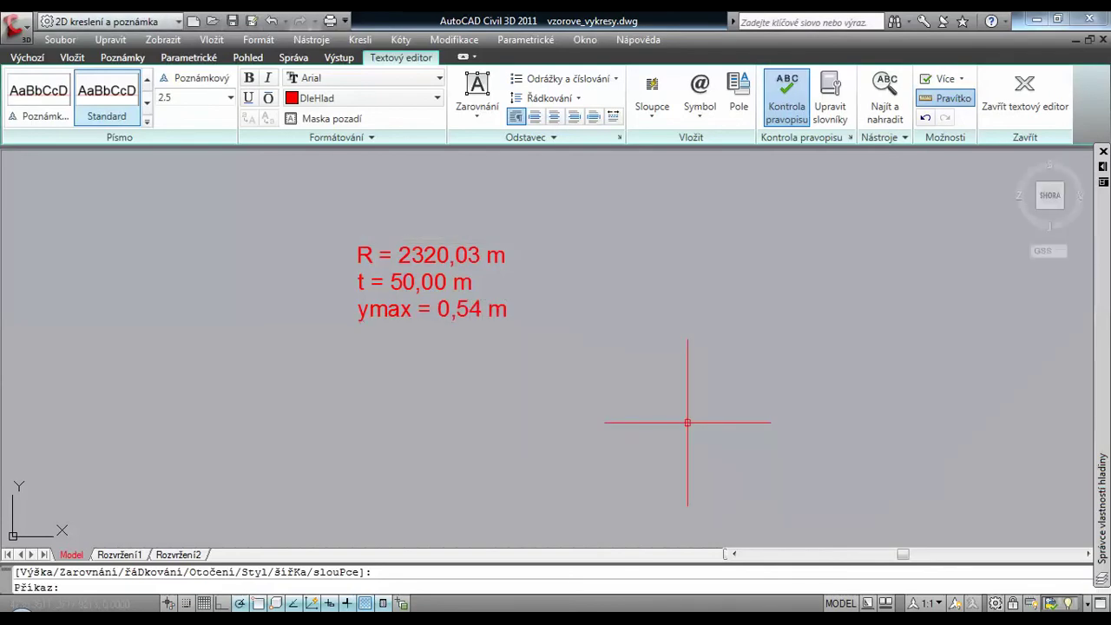
- On layer PP-Popisek, draw a vertical line 40 units long upward from the crest vertex of the height polygon
scroll(632, 359, "down", 4)
middle_click_drag(627, 360, 556, 355)
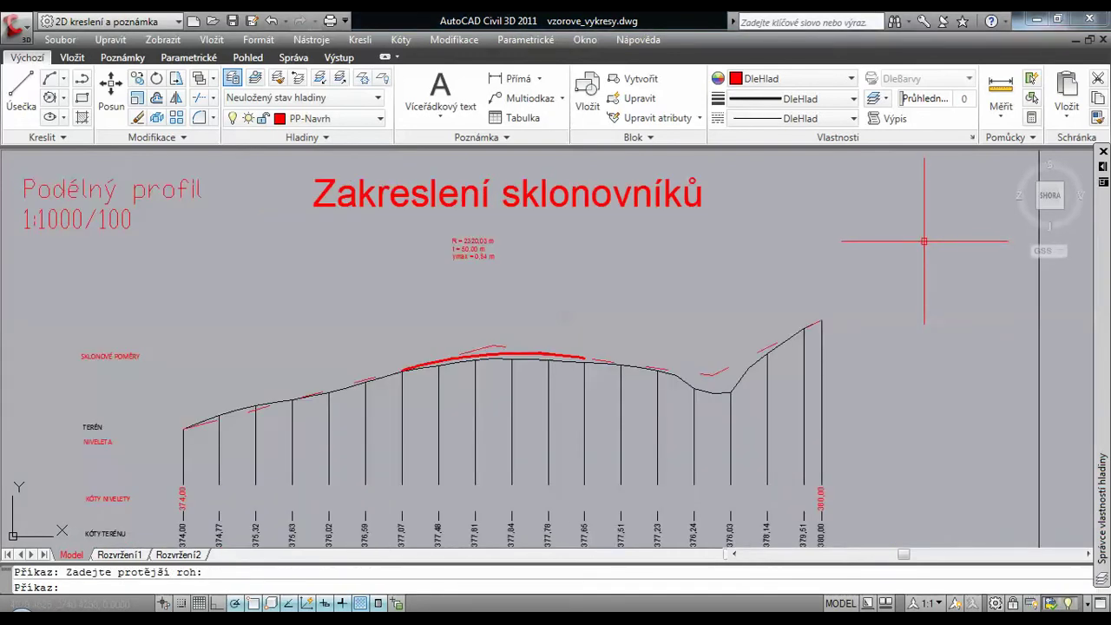
left_click(378, 119)
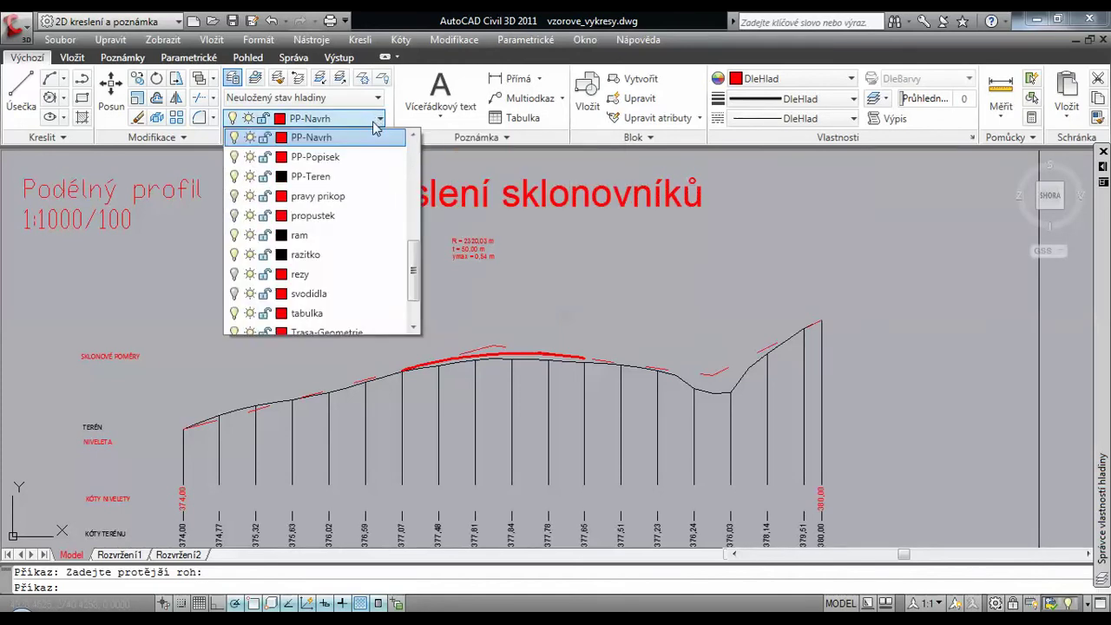
left_click(356, 157)
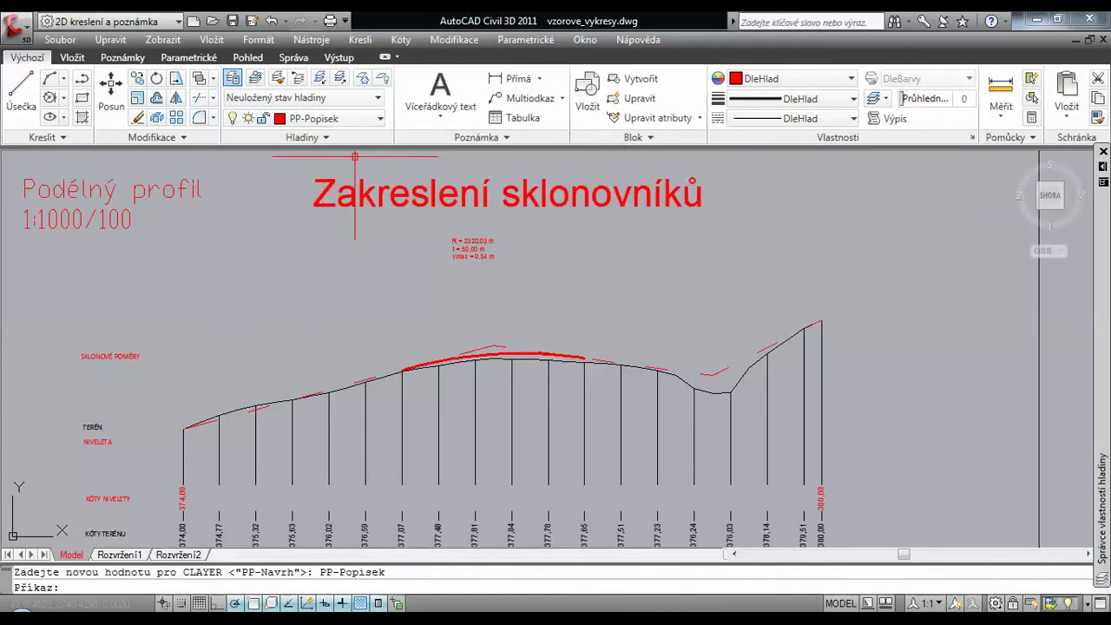
left_click(24, 98)
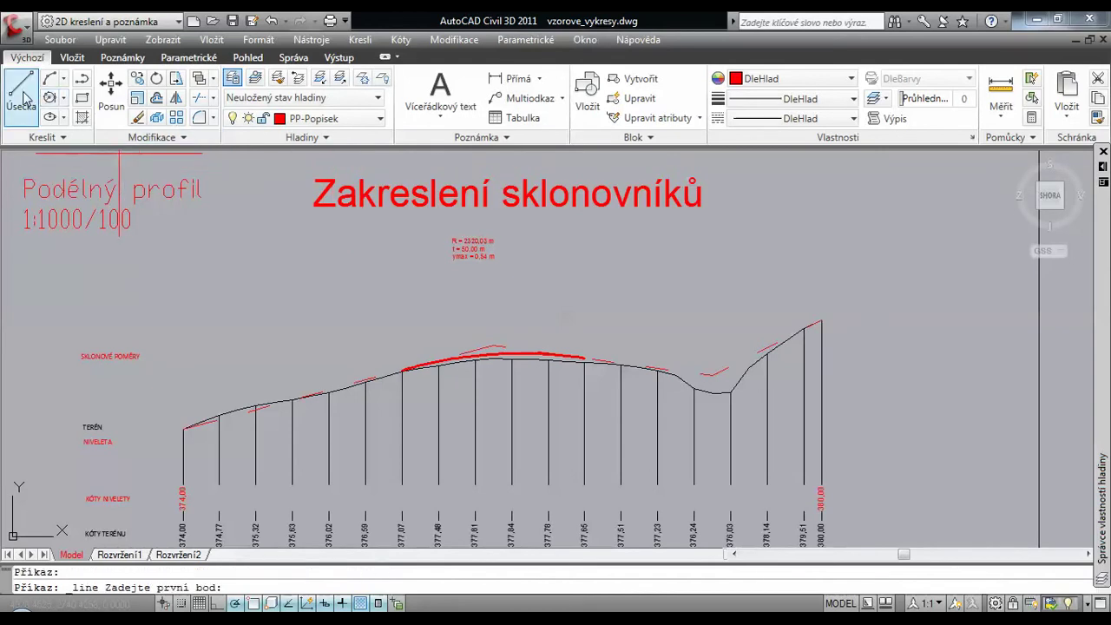
scroll(486, 336, "up", 4)
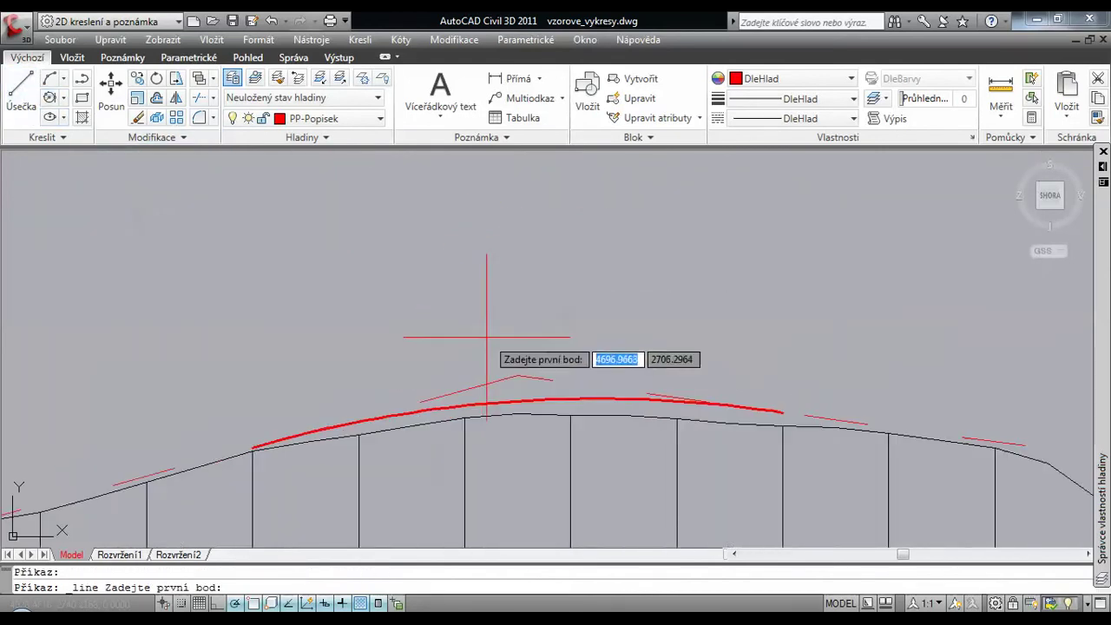
left_click(518, 376)
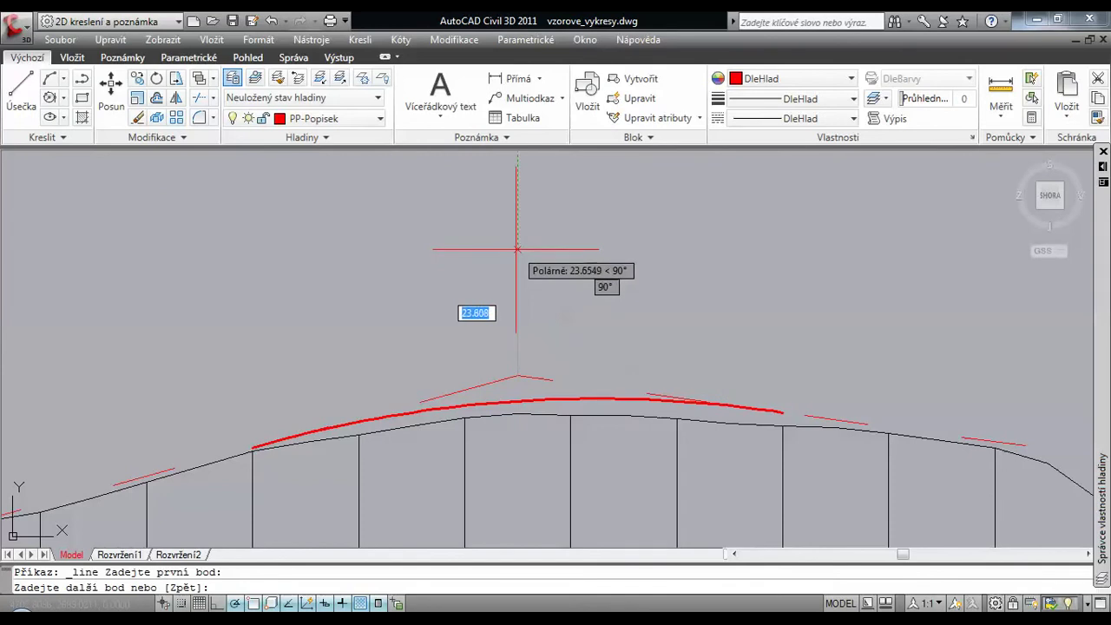
key("BackSpace")
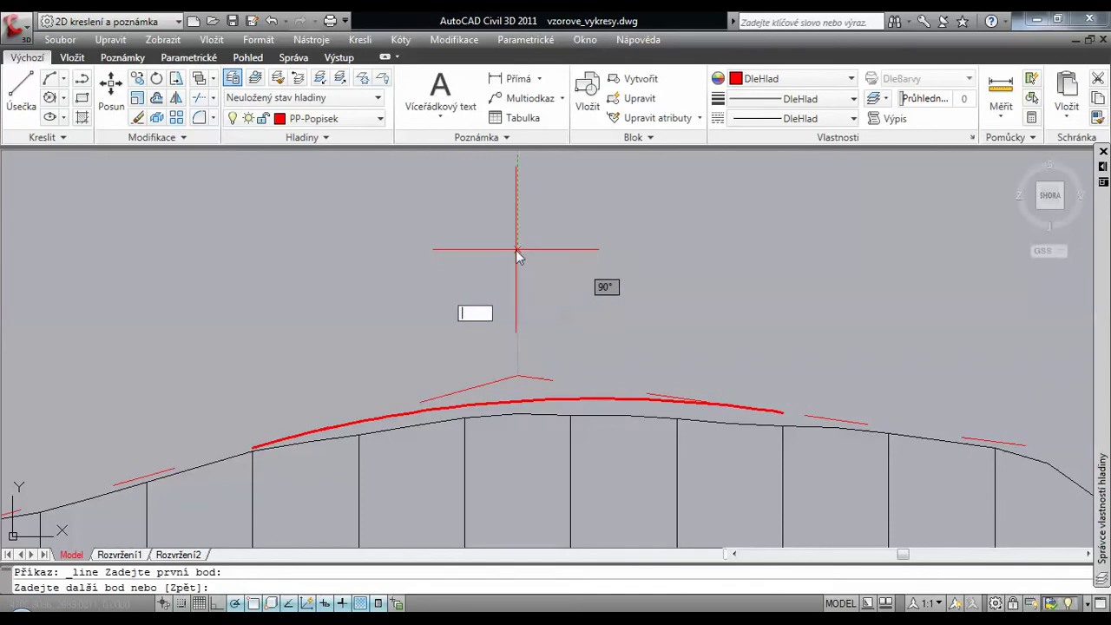
type("40")
key("Return")
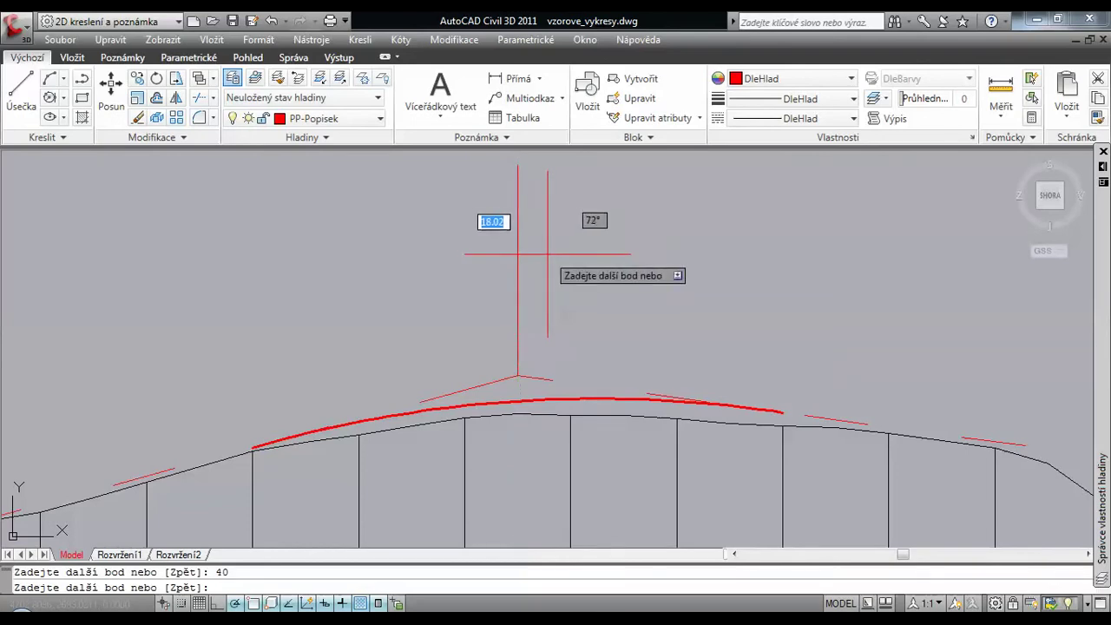
key("Return")
- Copy the vertical line from the crest vertex to the starting point of the height polygon
scroll(546, 248, "down", 2)
left_click(552, 243)
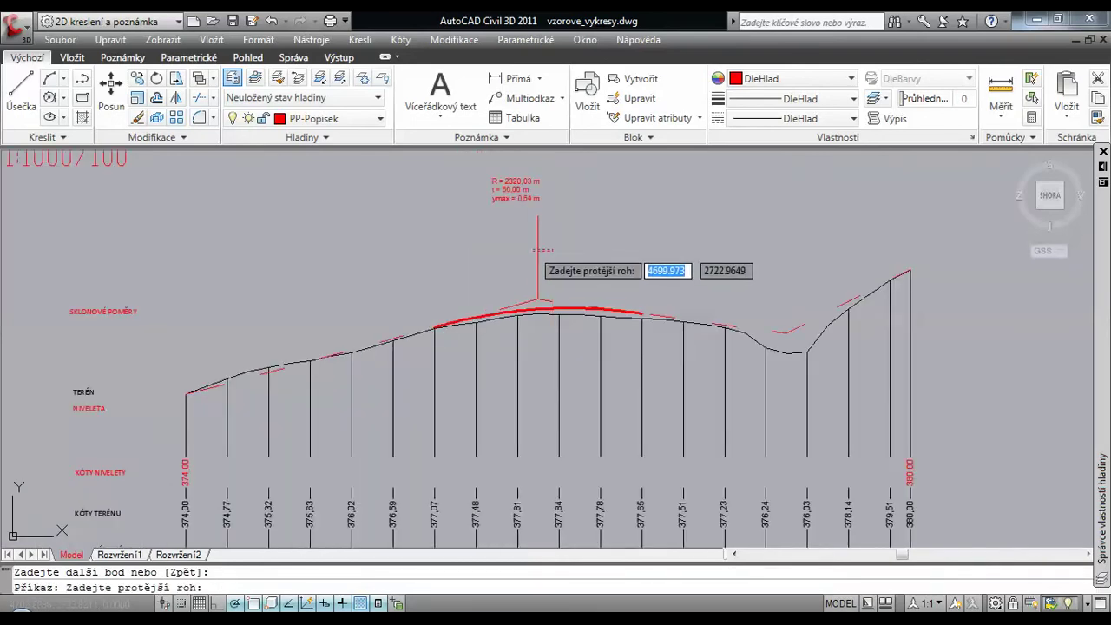
left_click(514, 248)
right_click(493, 244)
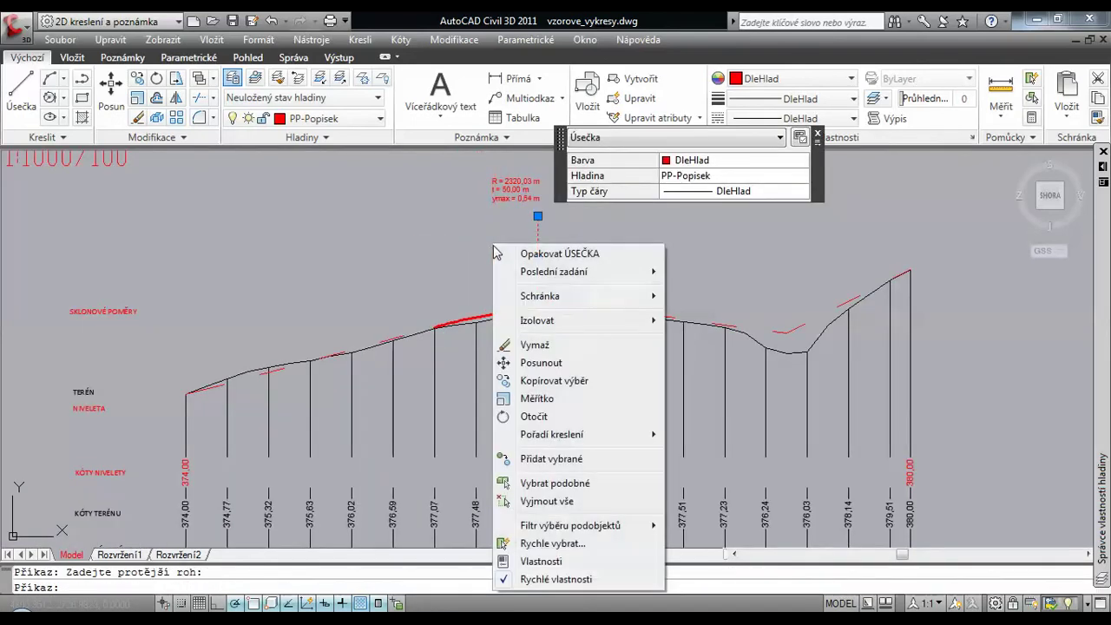
left_click(572, 382)
scroll(521, 347, "up", 5)
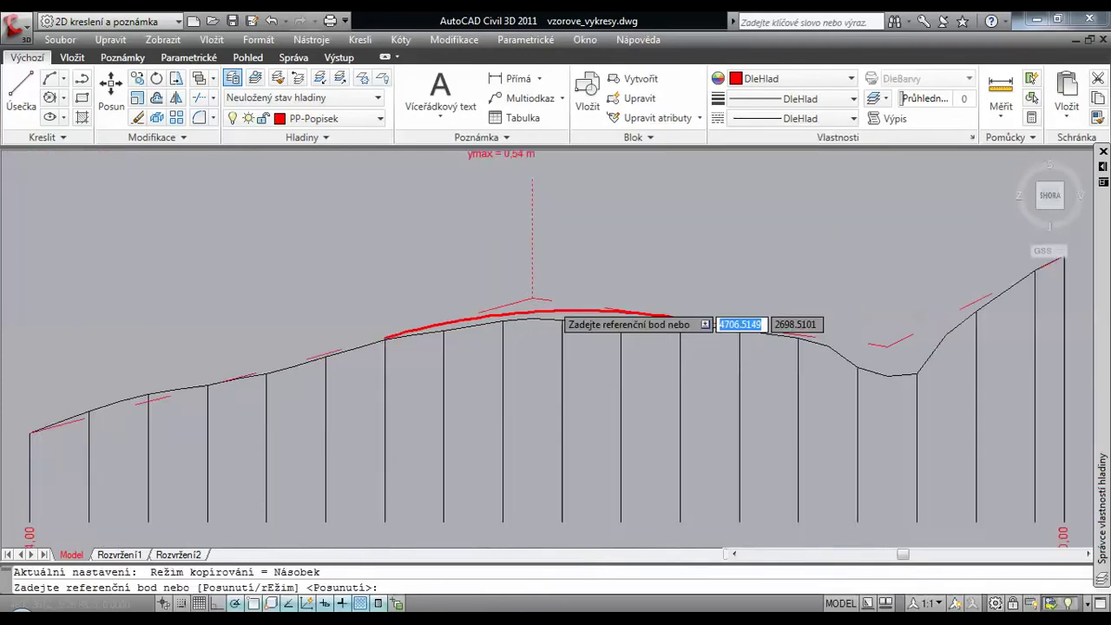
left_click(514, 294)
scroll(459, 310, "down", 3)
scroll(117, 402, "up", 2)
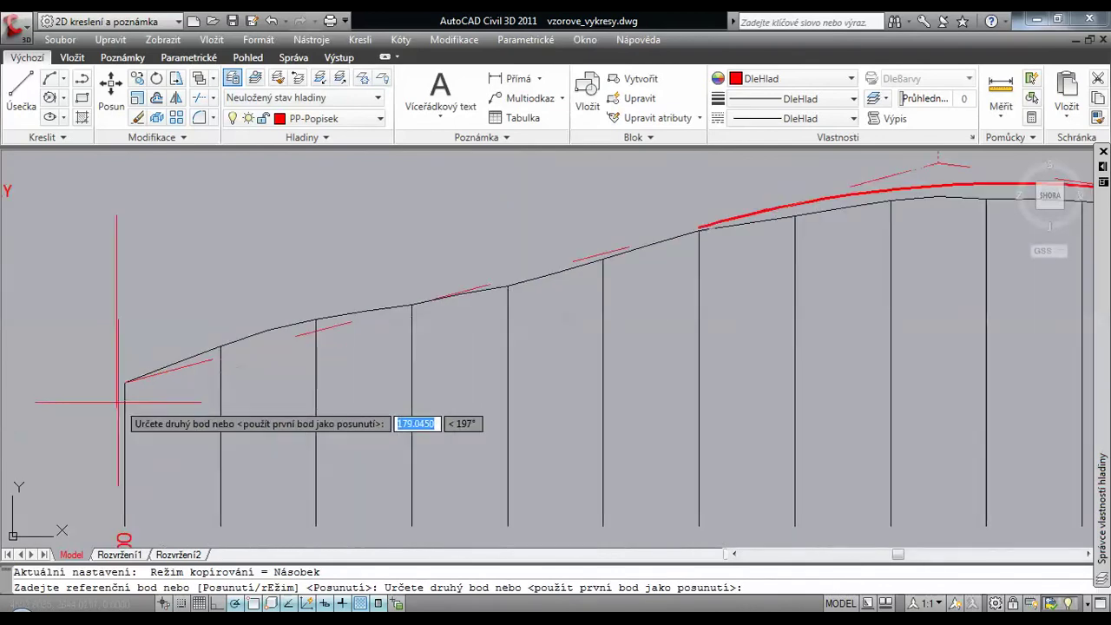
left_click(124, 382)
scroll(162, 318, "down", 3)
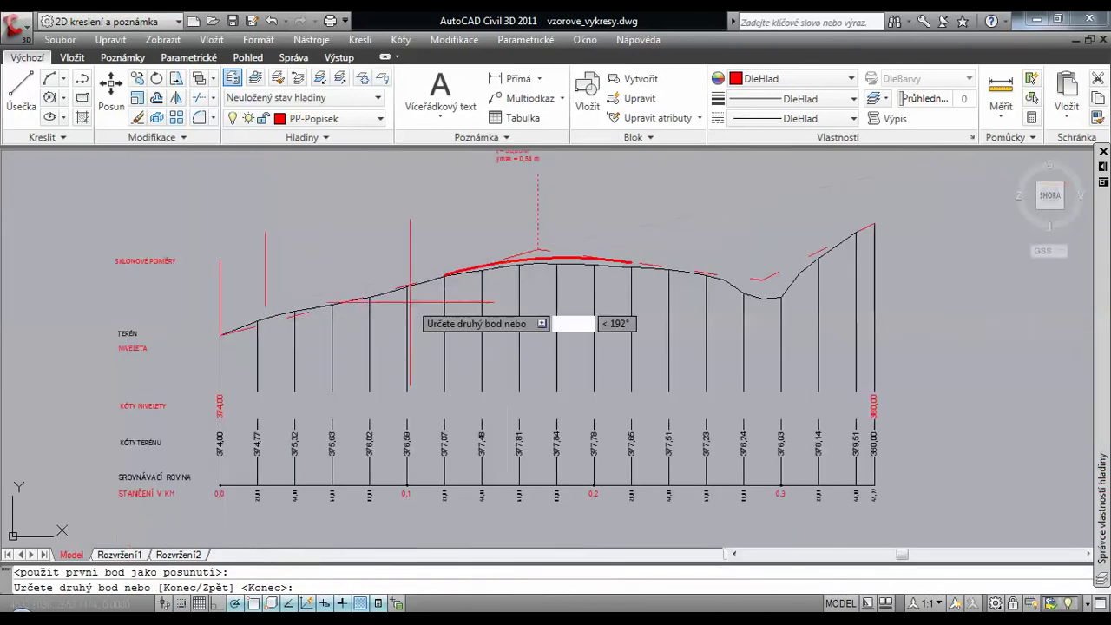
- Place further copies of the vertical line at the sag vertex and the end point of the height polygon
scroll(762, 280, "up", 3)
left_click(762, 280)
mouse_move(745, 269)
middle_mouse_down()
mouse_move(689, 348)
mouse_move(608, 419)
middle_mouse_up()
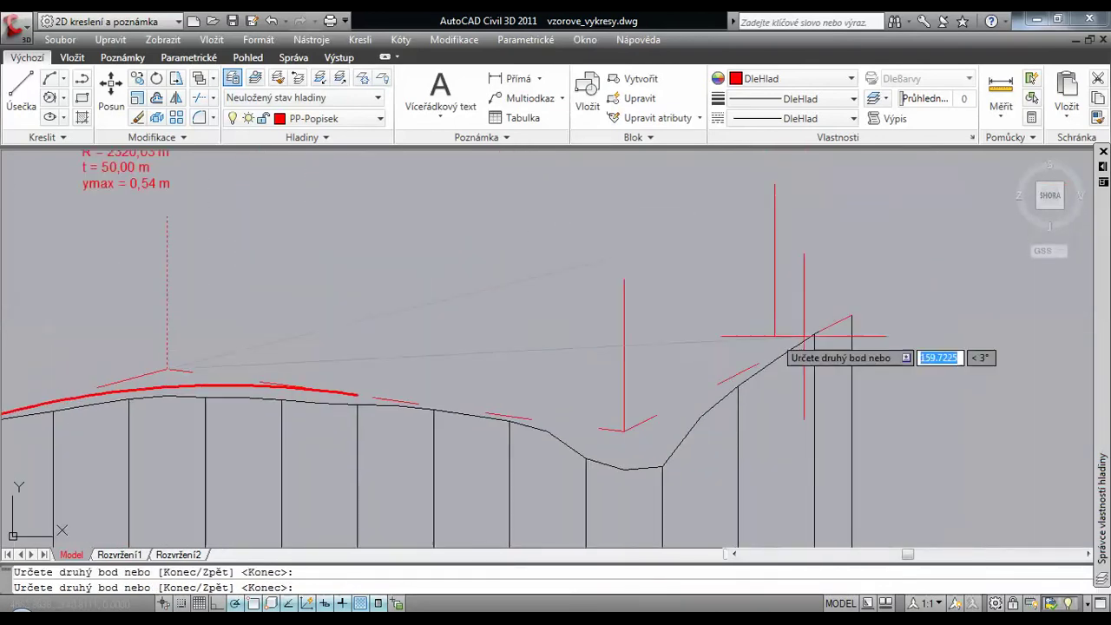
left_click(851, 316)
key("Return")
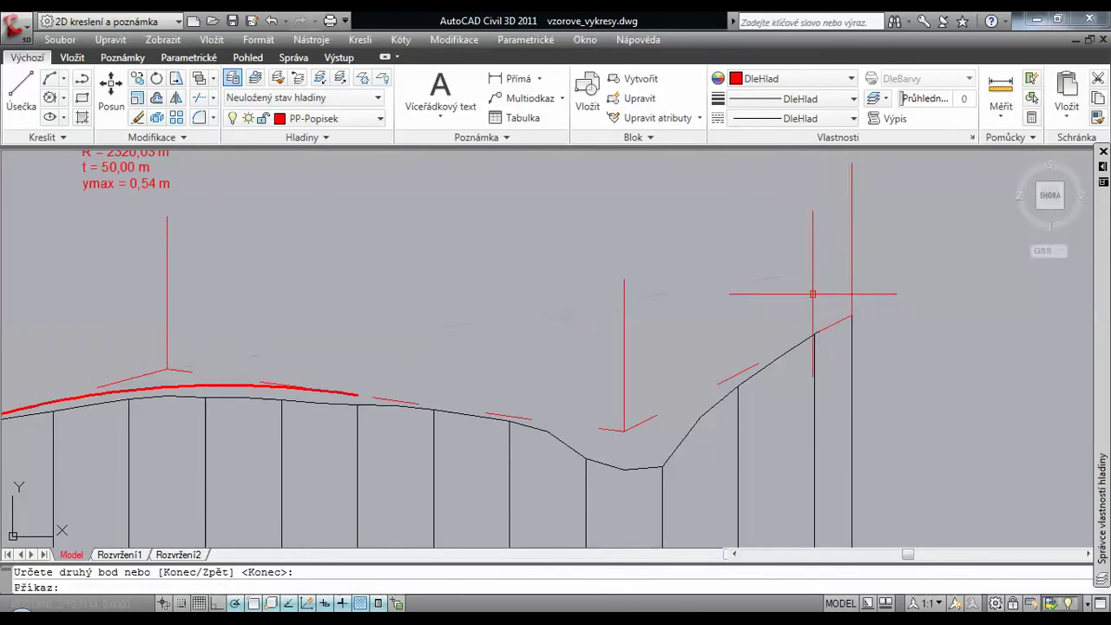
scroll(672, 249, "down", 4)
scroll(520, 257, "up", 2)
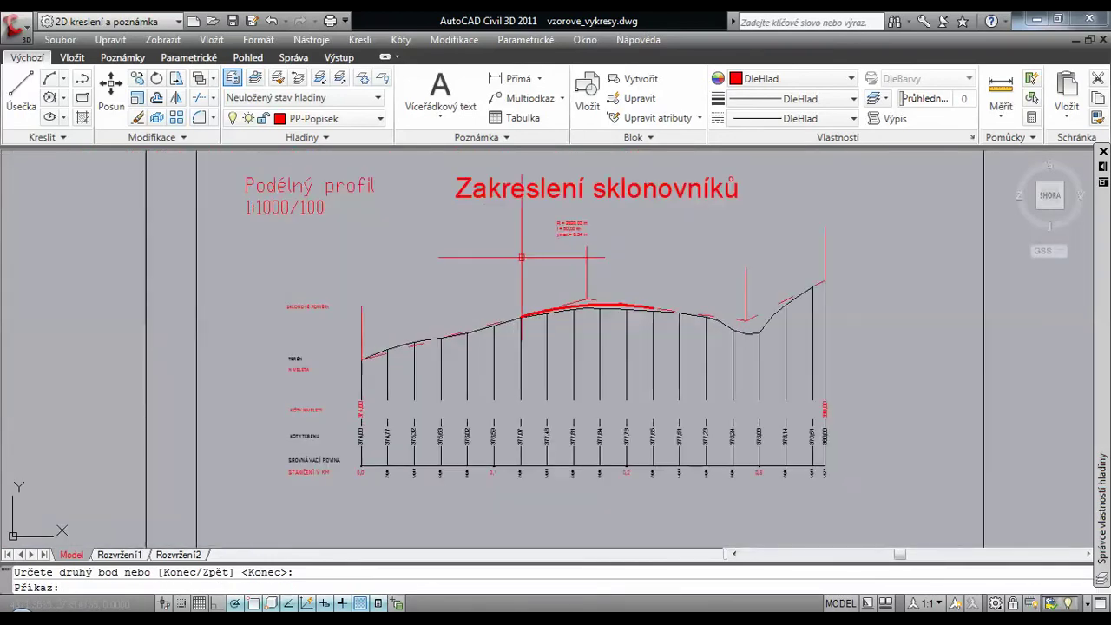
middle_click_drag(521, 257, 480, 290)
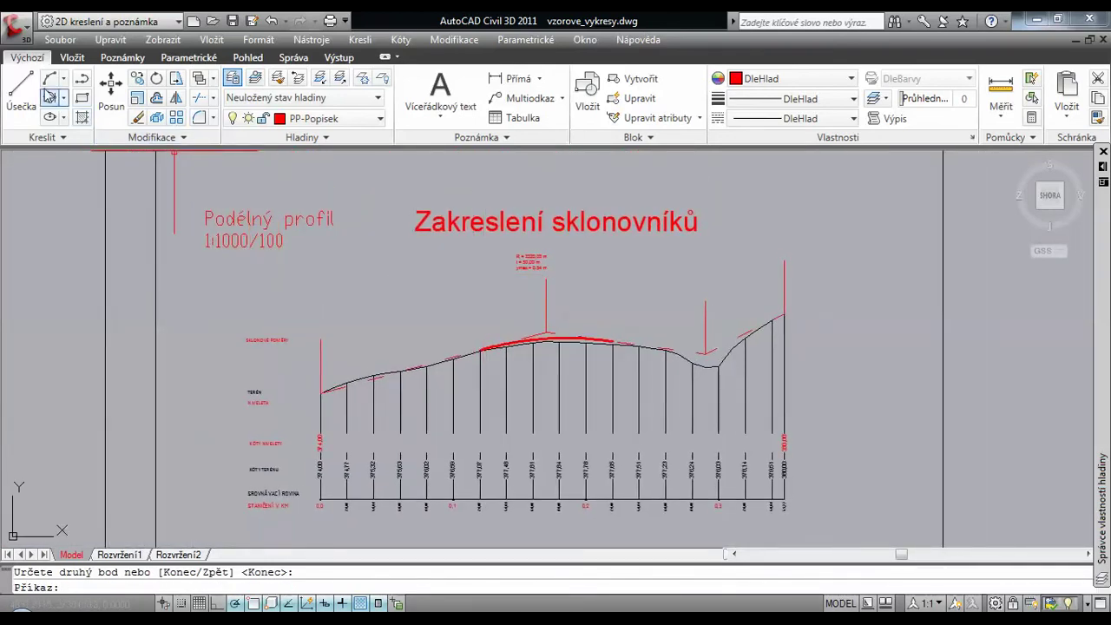
- Draw connected line segments joining the upper ends of the four vertical lines, from the starting point to the end point
left_click(22, 89)
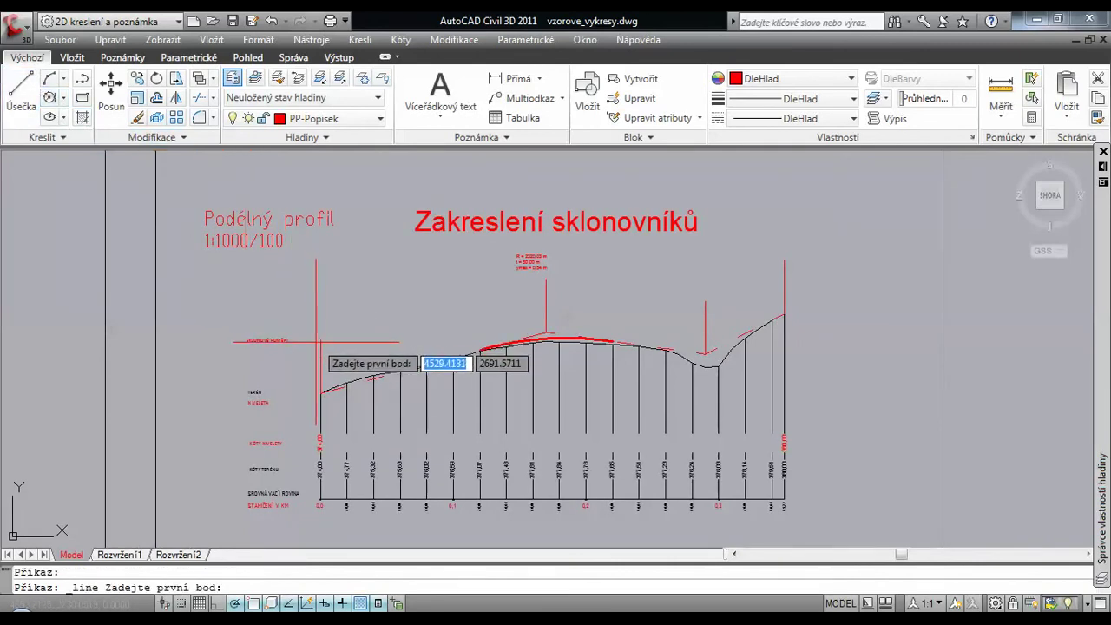
left_click(321, 340)
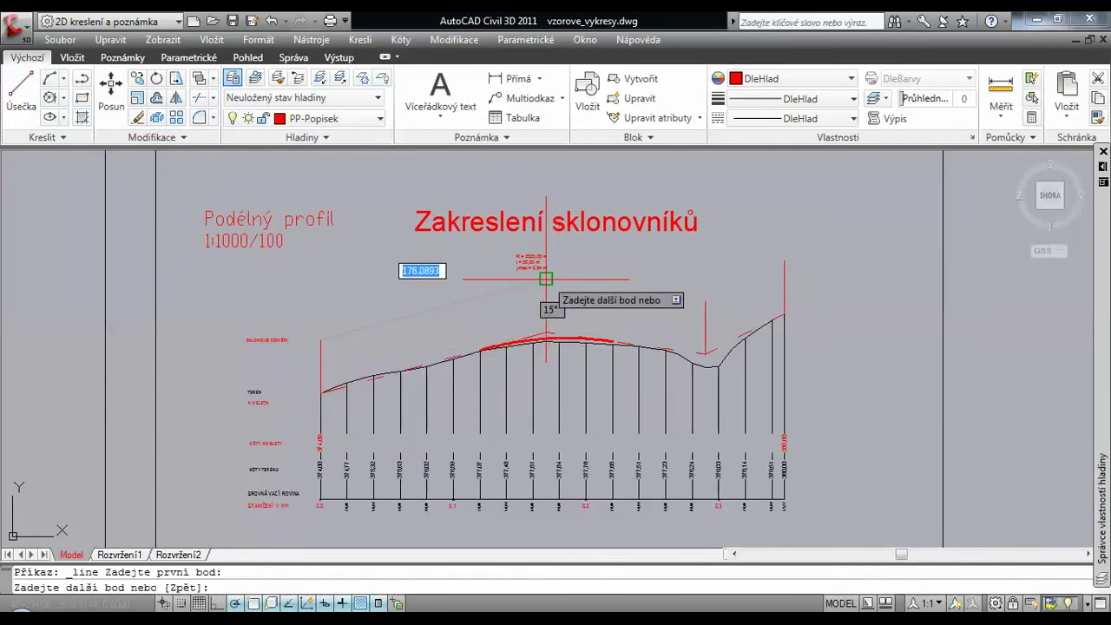
left_click(546, 279)
left_click(705, 301)
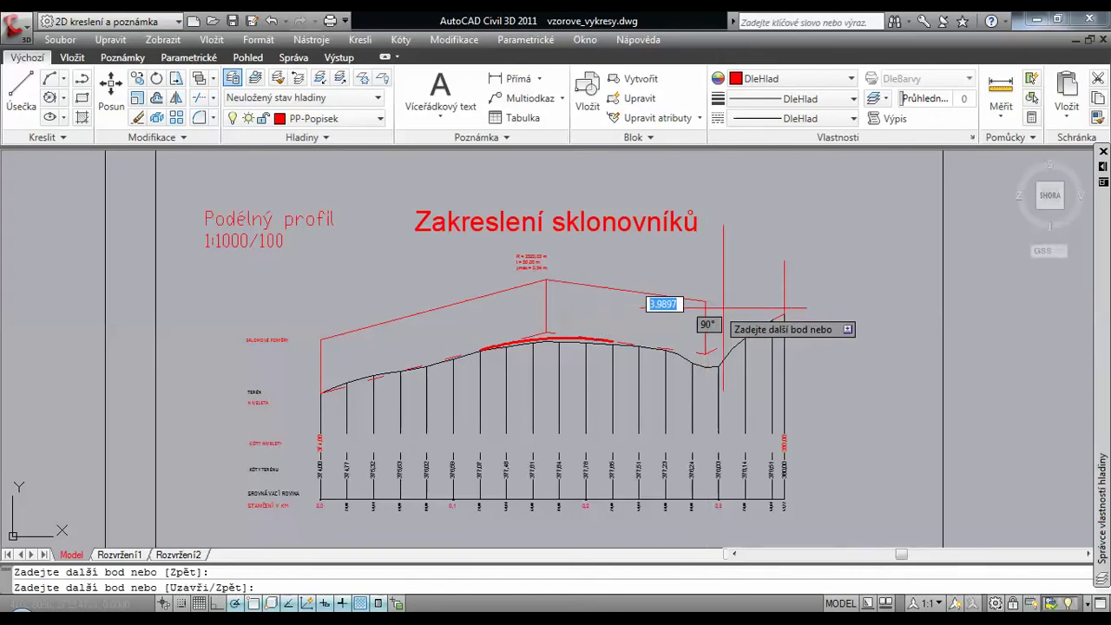
left_click(784, 260)
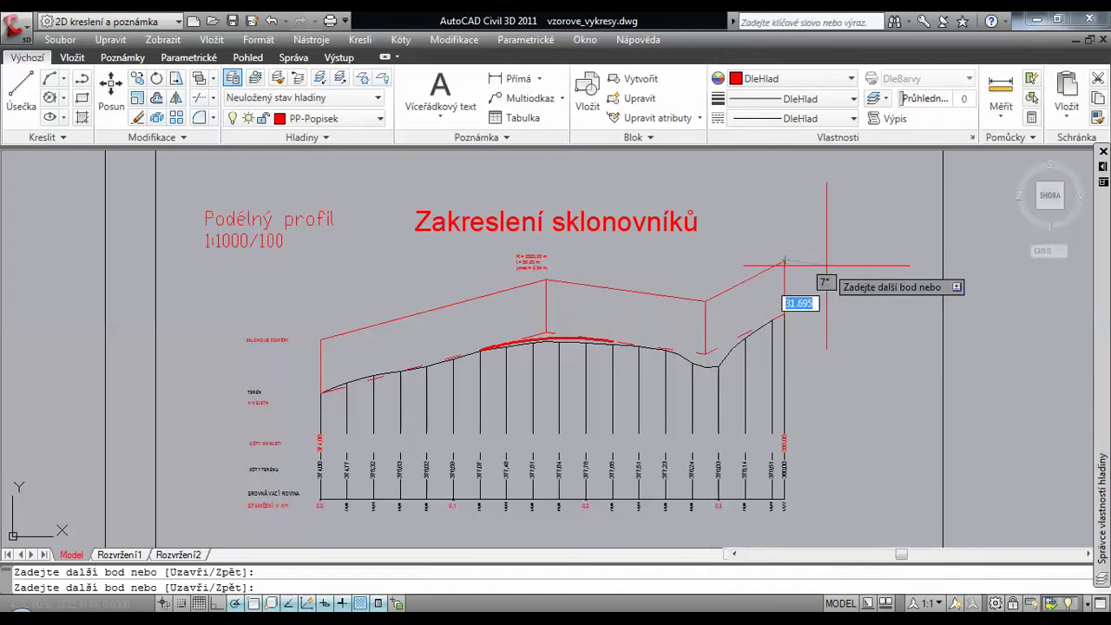
key("Return")
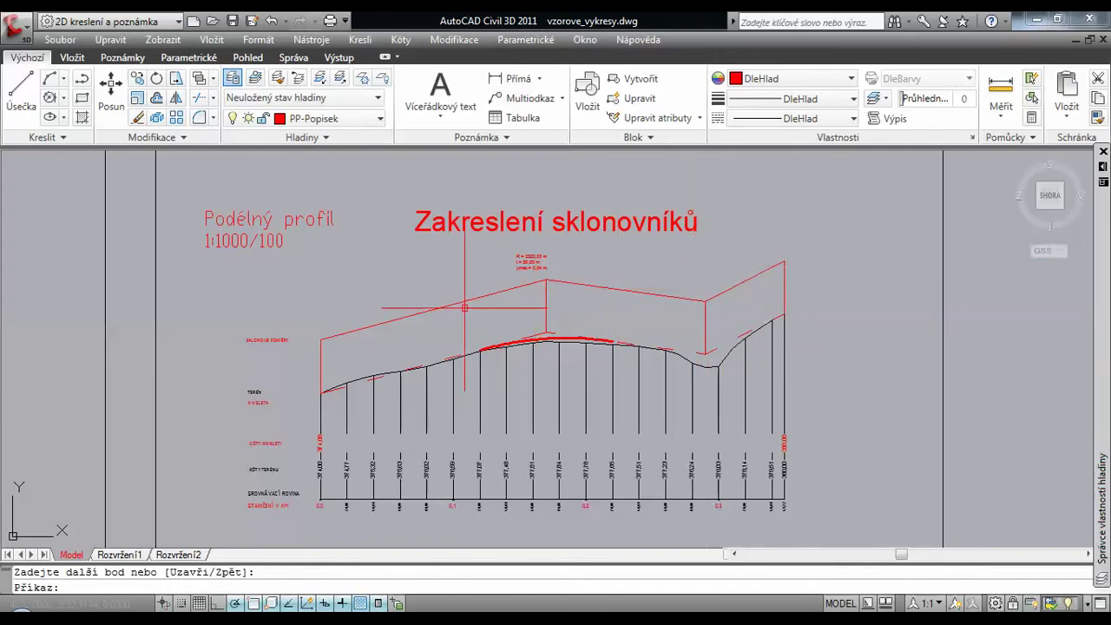
- Draw a circle with radius 4 centred on the upper end of the vertical line at the starting point
left_click(64, 99)
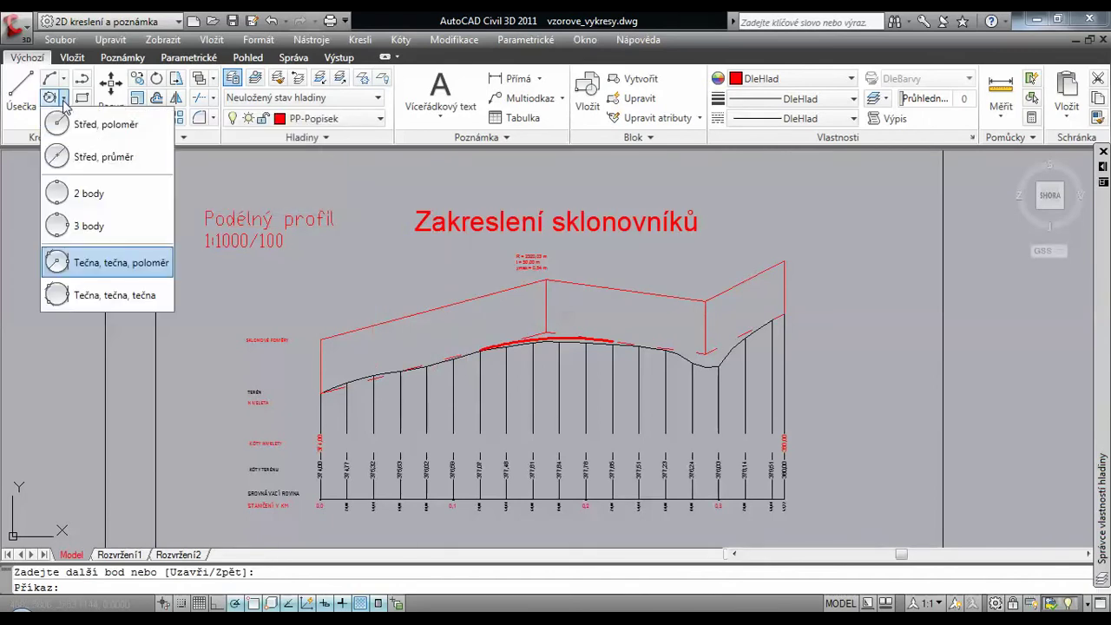
left_click(71, 129)
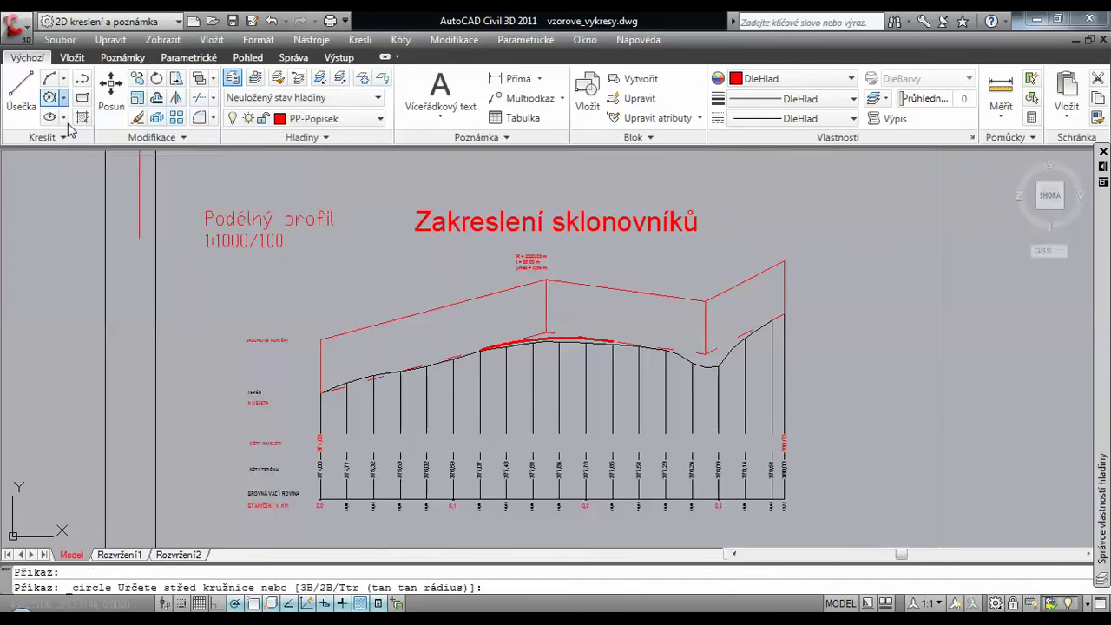
scroll(313, 347, "up", 4)
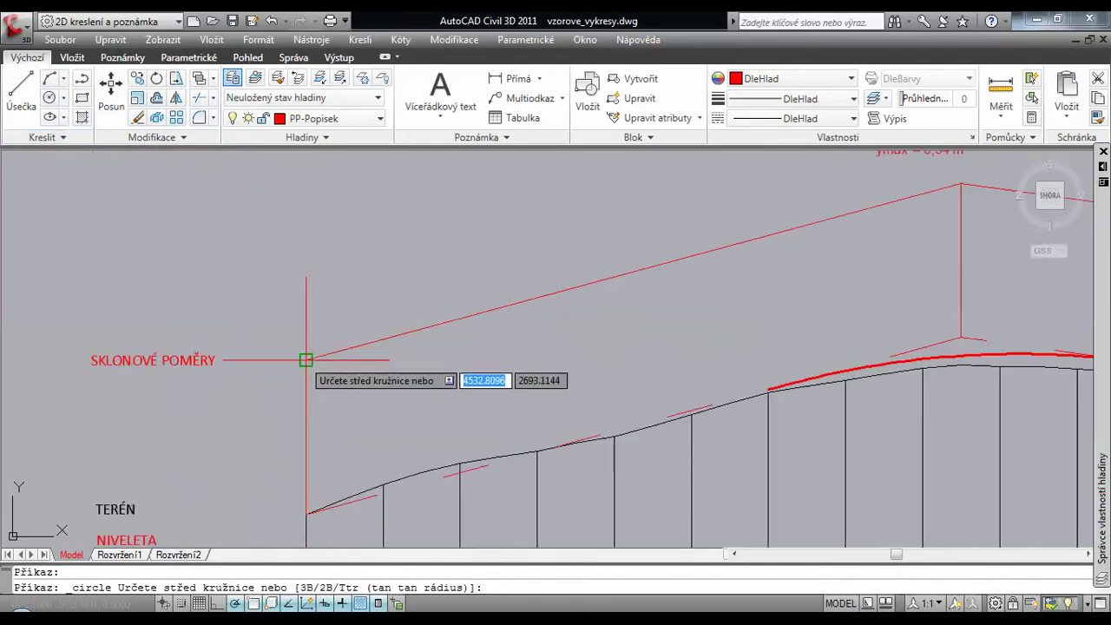
left_click(305, 359)
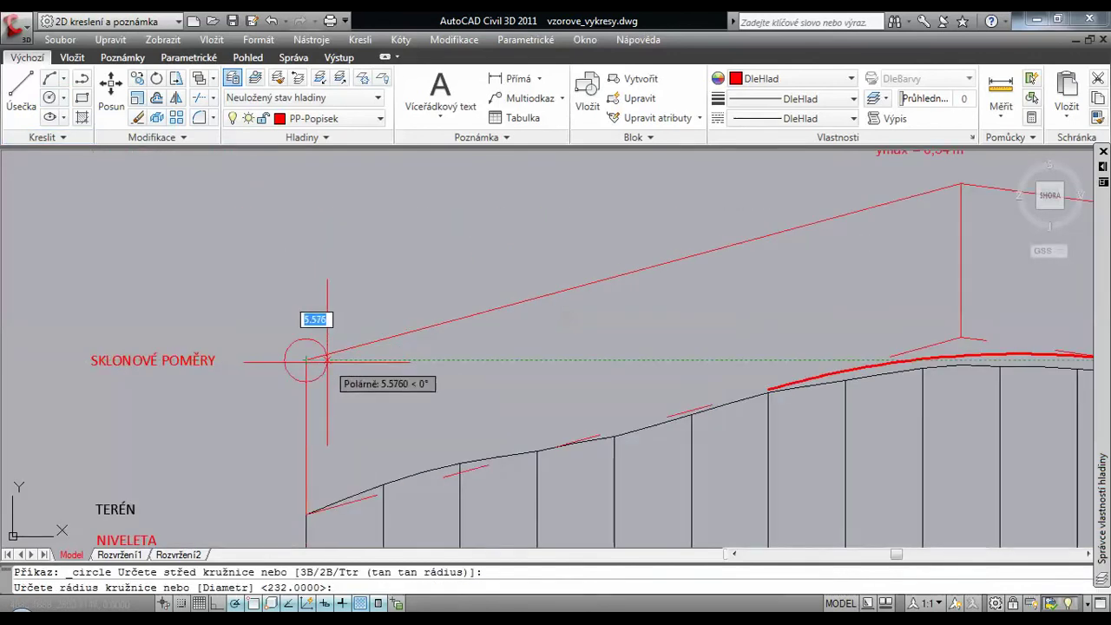
type("4")
key("Return")
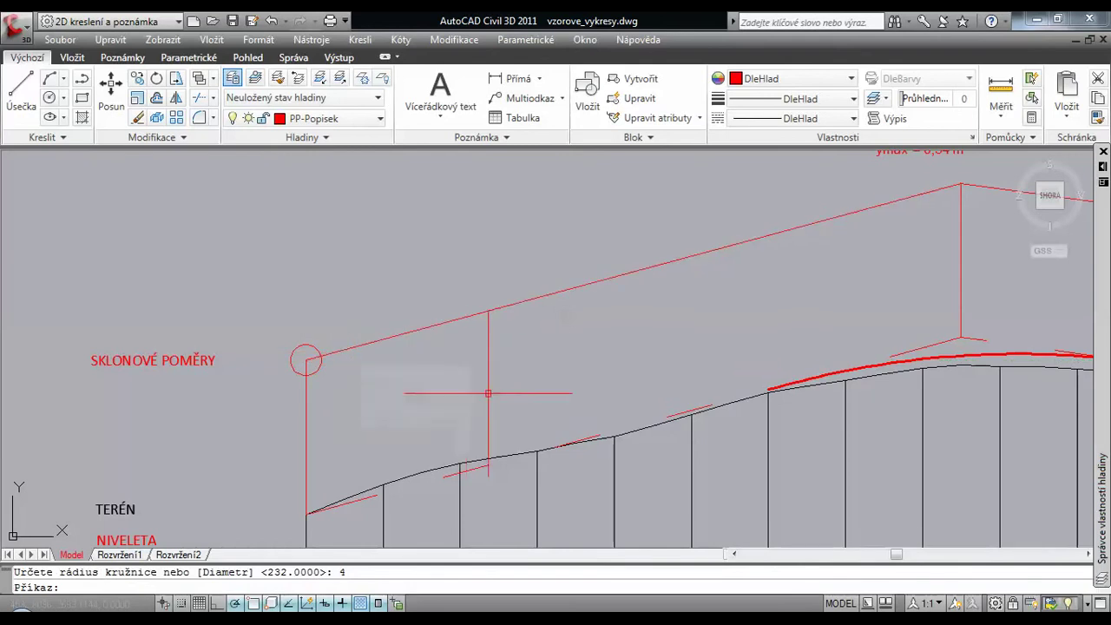
- Draw circles with radius 4 centred on the upper ends of the vertical lines at the crest and sag vertices
middle_click_drag(708, 316, 390, 397)
key("Return")
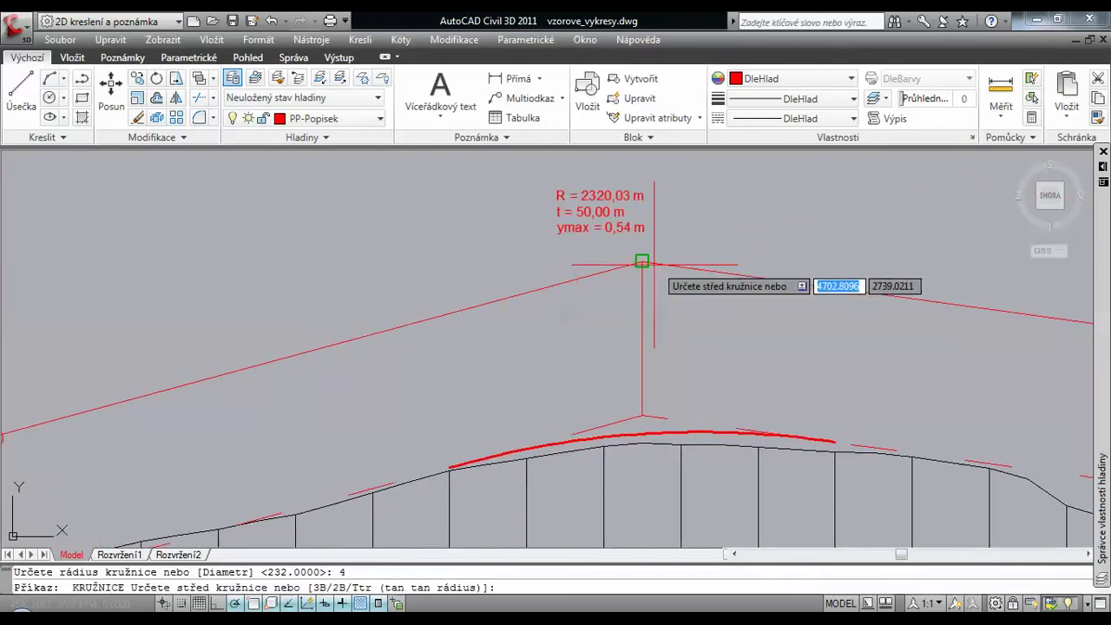
left_click(641, 260)
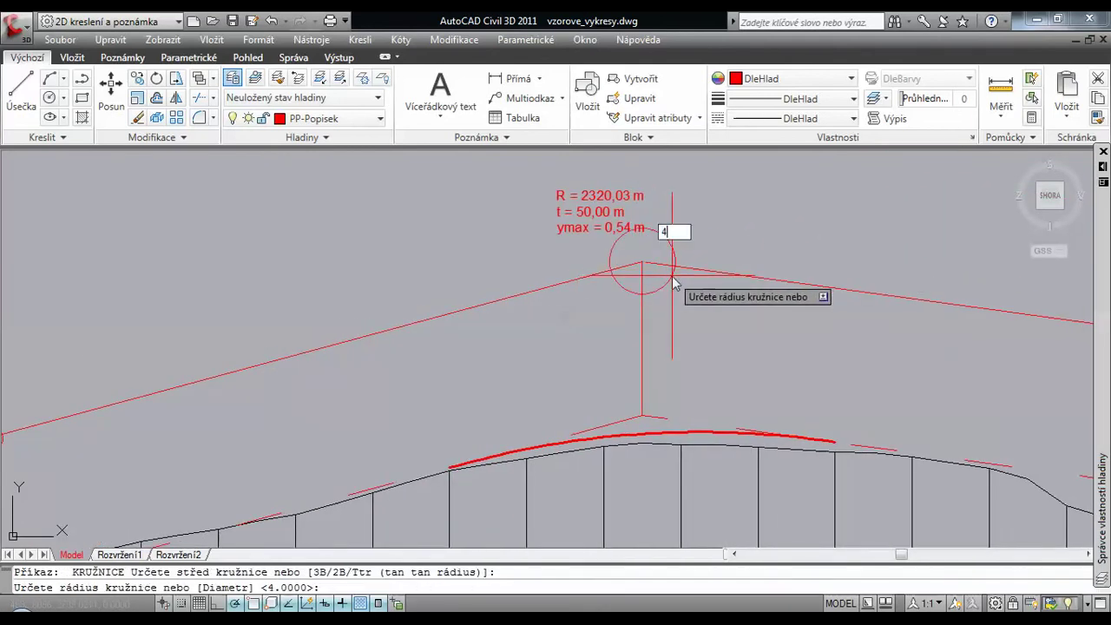
key("Return")
mouse_move(863, 318)
middle_mouse_down()
mouse_move(868, 342)
mouse_move(565, 335)
middle_mouse_up()
key("Return")
left_click(700, 314)
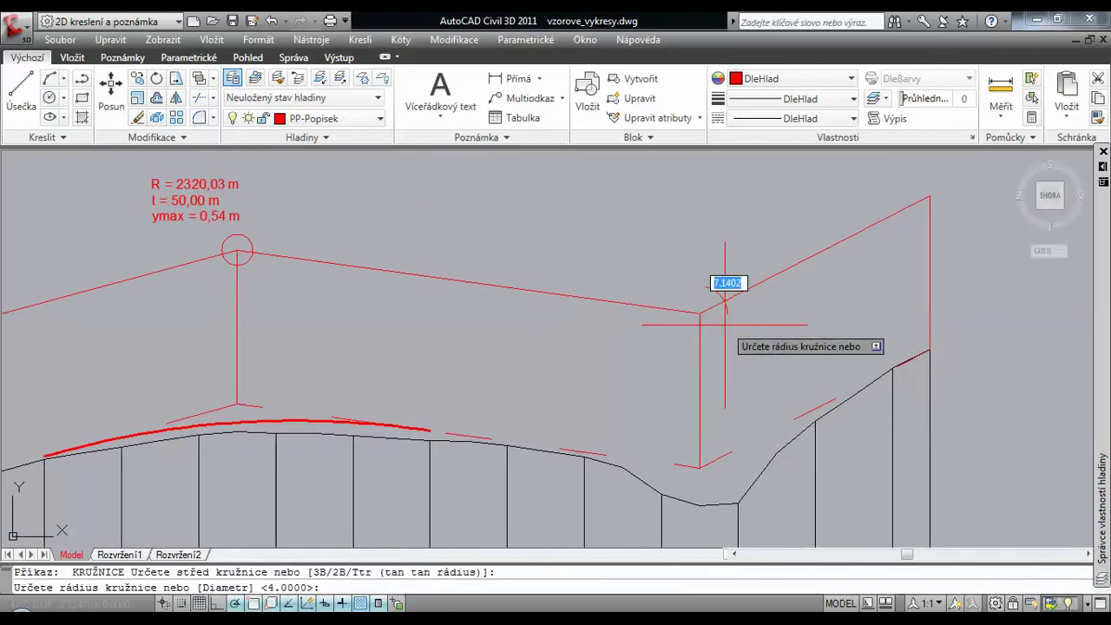
key("Return")
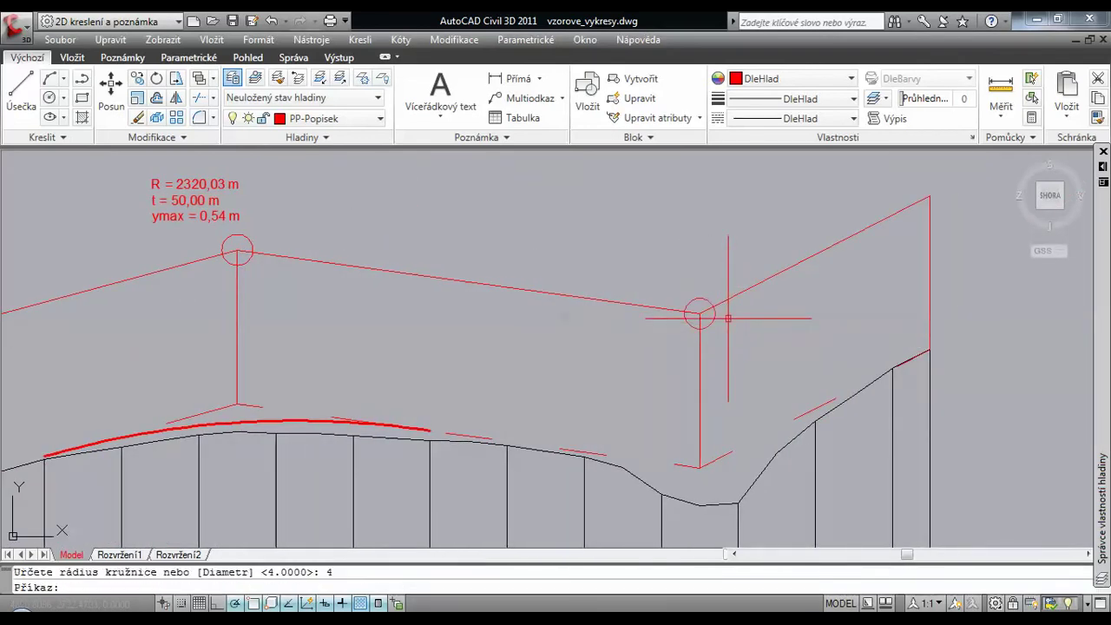
- Draw a circle with radius 4 centred on the upper end of the vertical line at the profile's end point
middle_click_drag(914, 231, 779, 298)
key("Return")
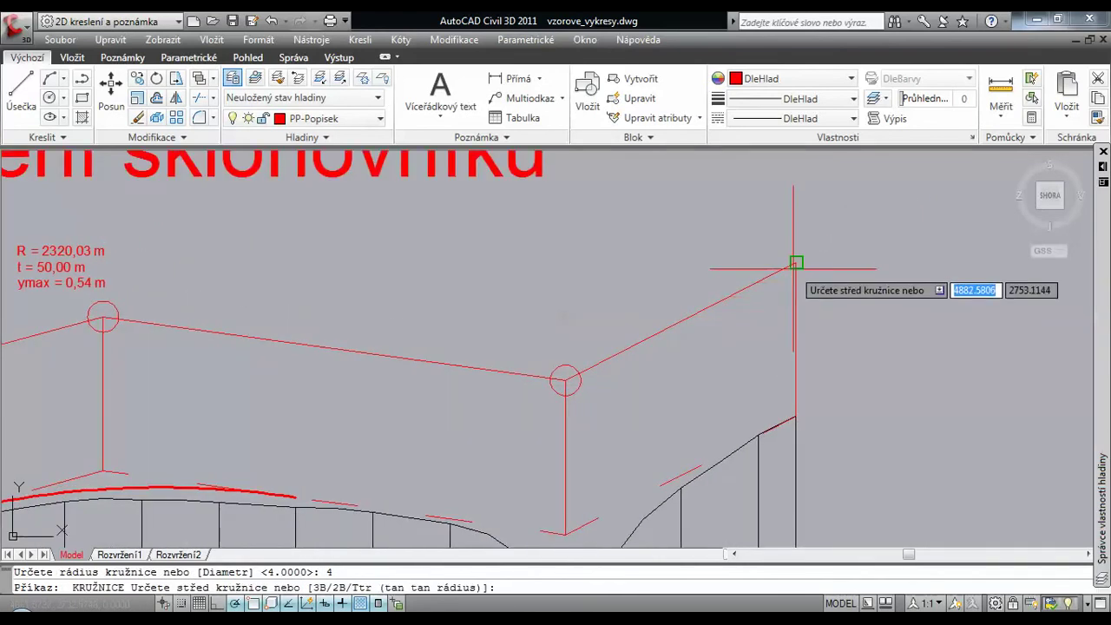
left_click(795, 262)
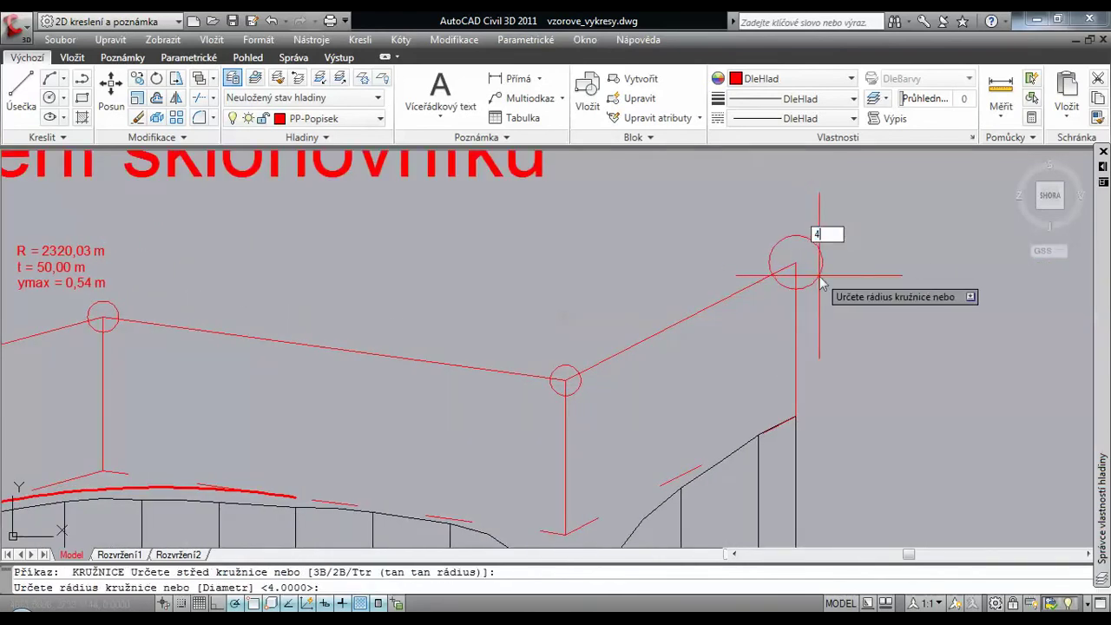
key("Return")
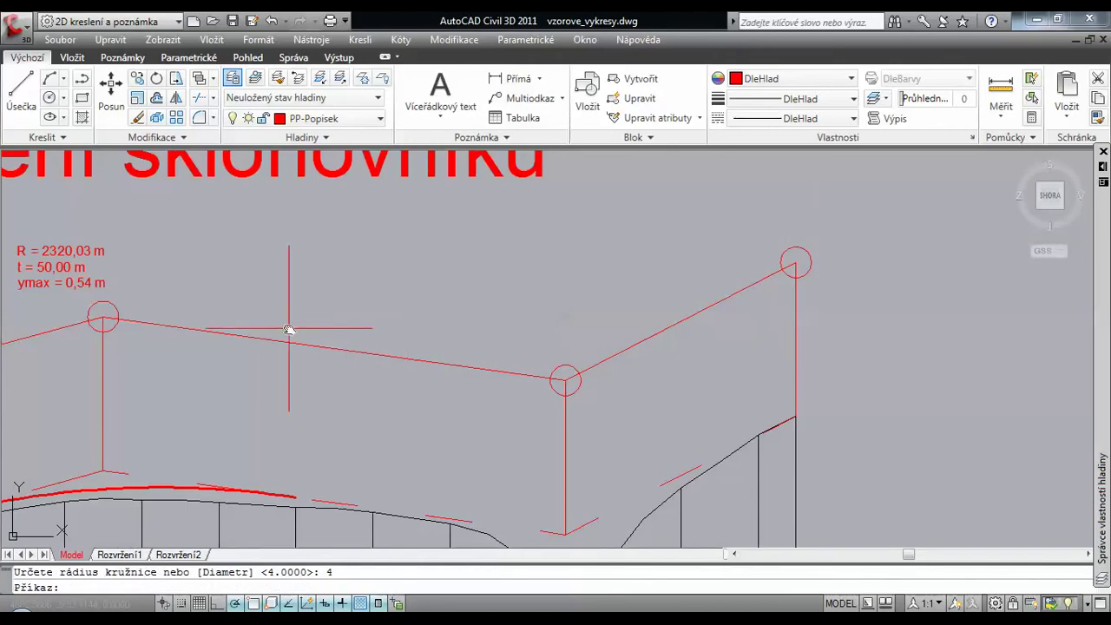
- Stretch the upper end of the crest vertex's vertical line to the topmost point of its circle
middle_click_drag(290, 330, 639, 314)
scroll(456, 308, "up", 8)
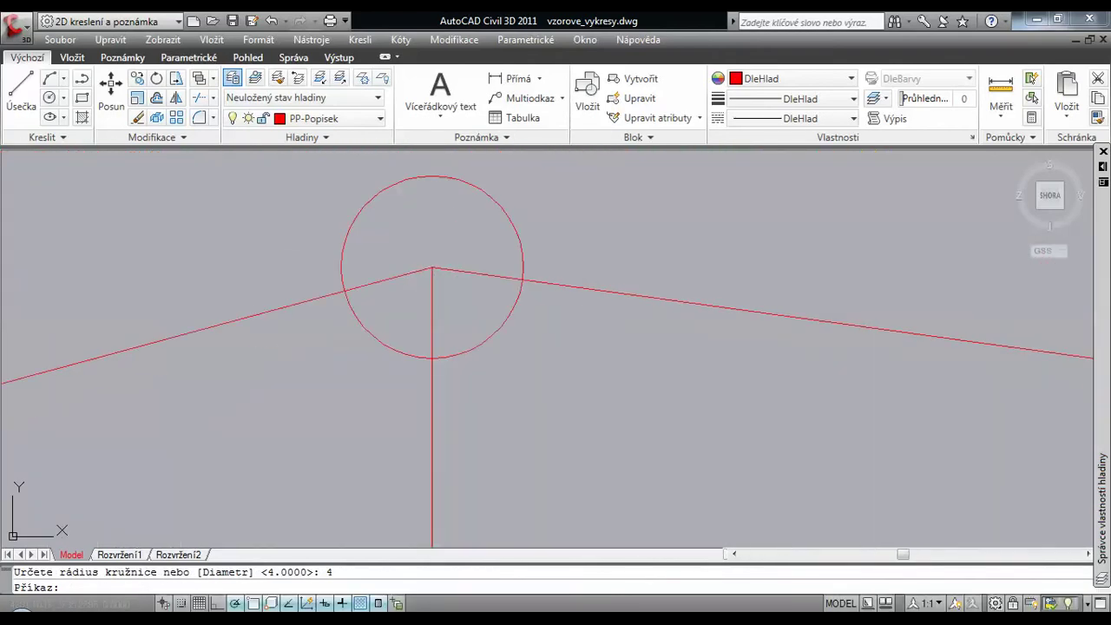
left_click(439, 314)
left_click(428, 304)
left_click(433, 267)
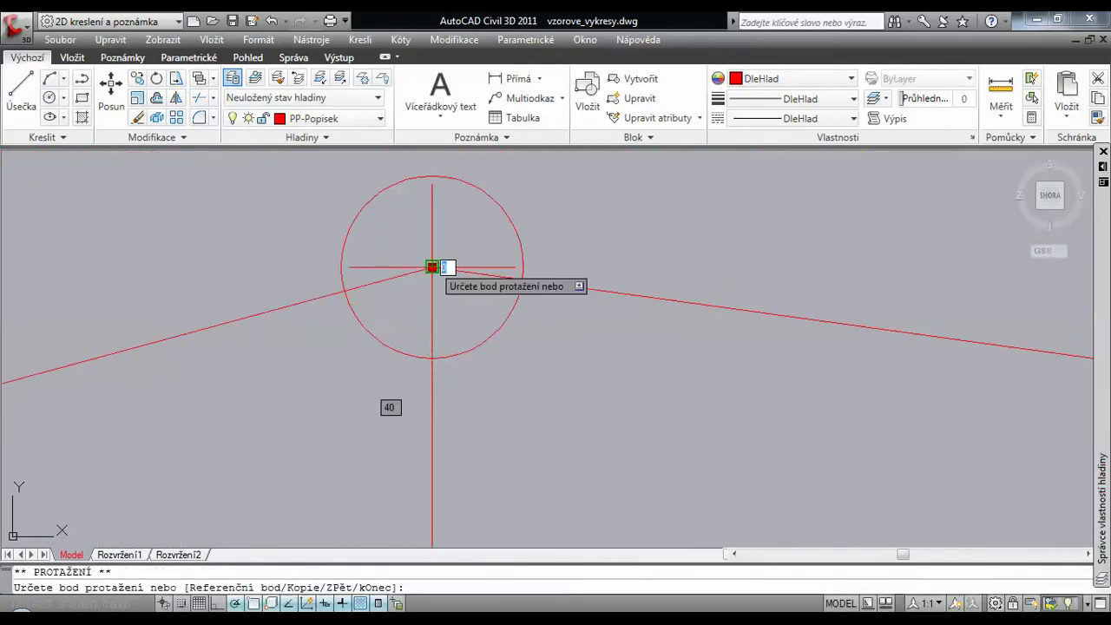
left_click(433, 176)
key("Escape")
- Stretch the upper end of the starting point's vertical line to the topmost point of its circle
scroll(292, 376, "down", 6)
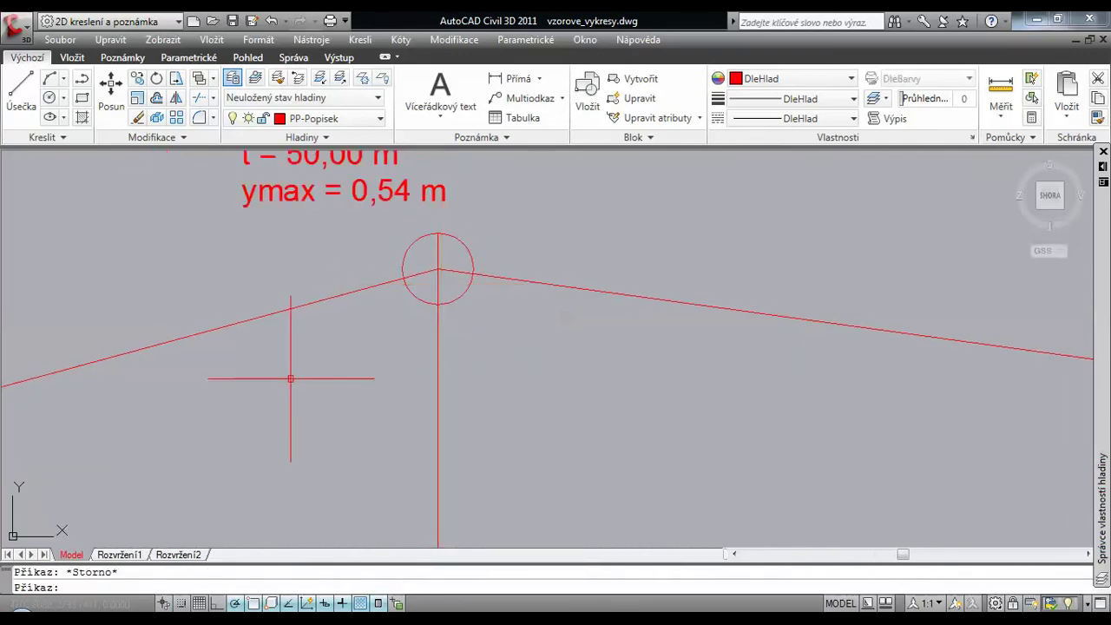
middle_click_drag(248, 486, 370, 446)
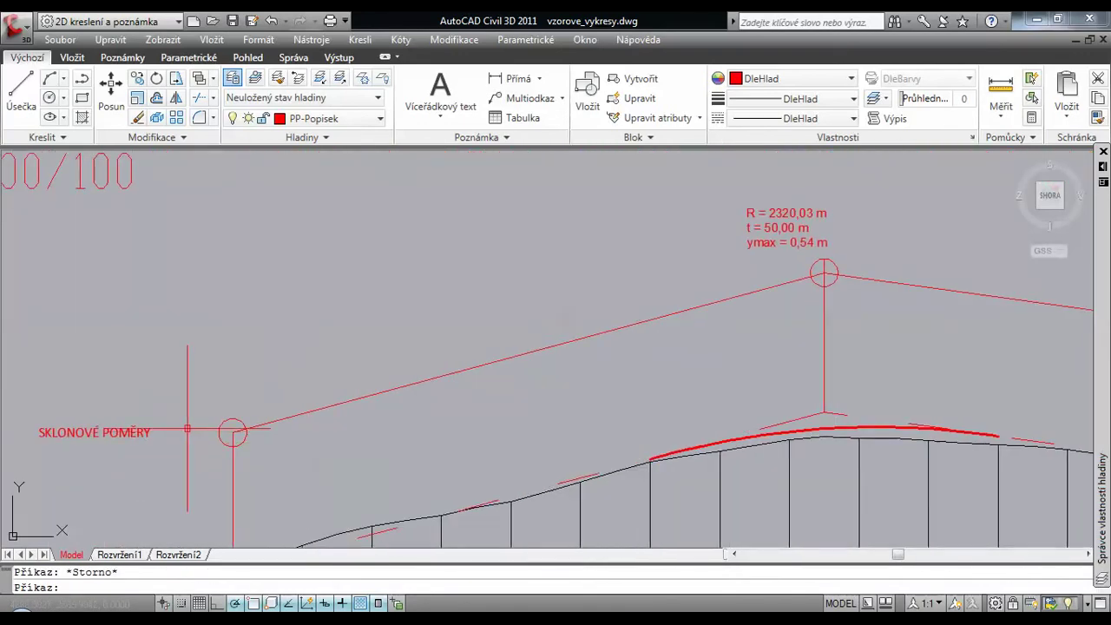
scroll(231, 434, "up", 8)
left_click(292, 436)
left_click(251, 421)
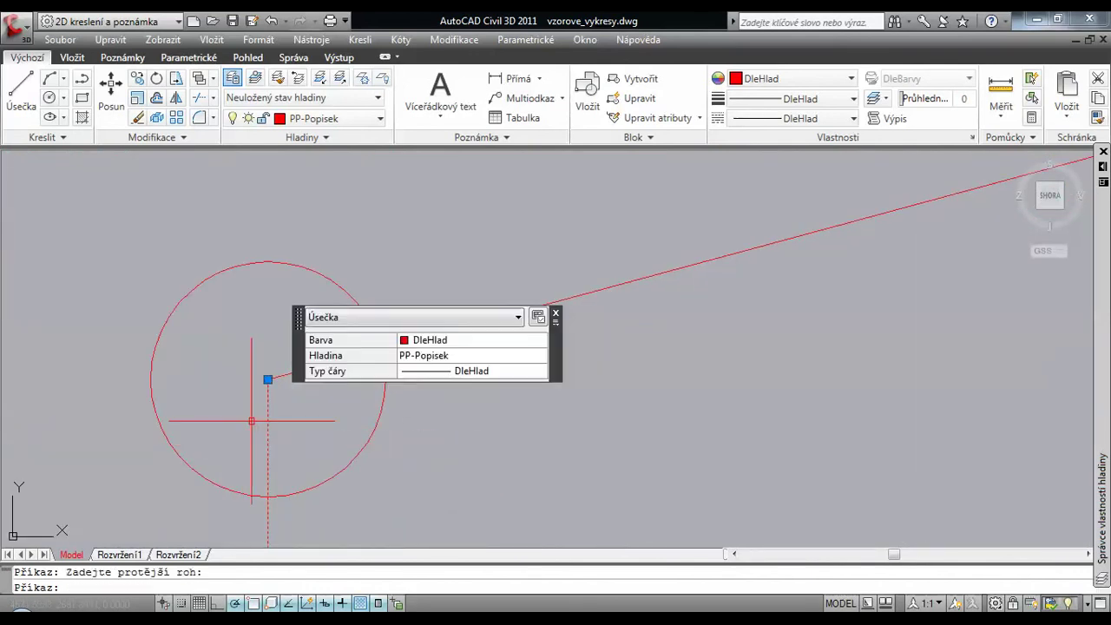
left_click(268, 379)
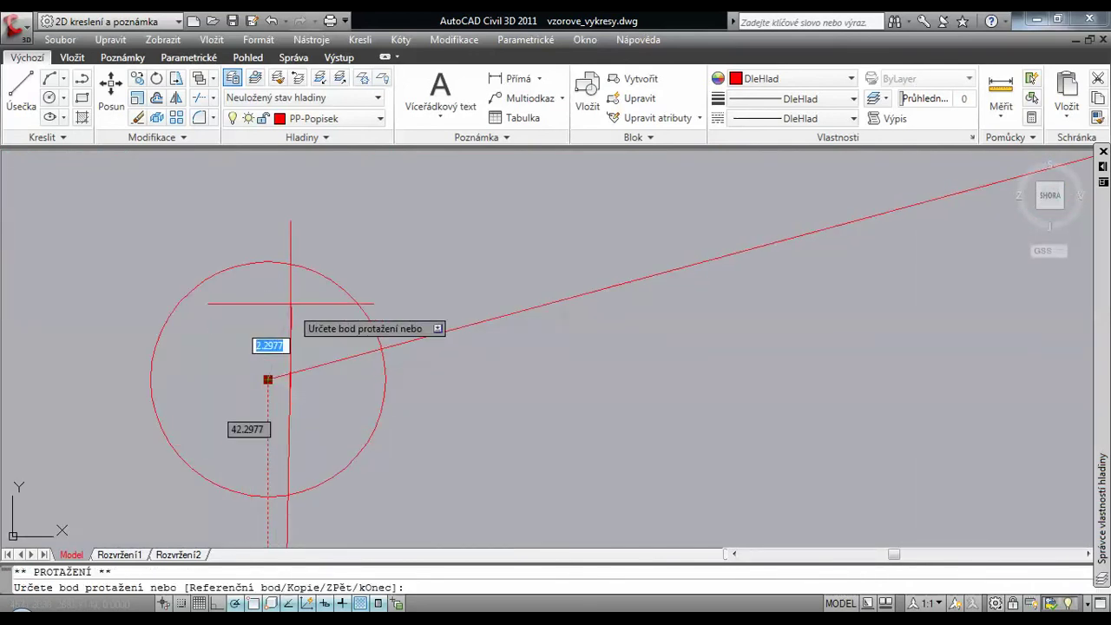
left_click(267, 260)
key("Escape")
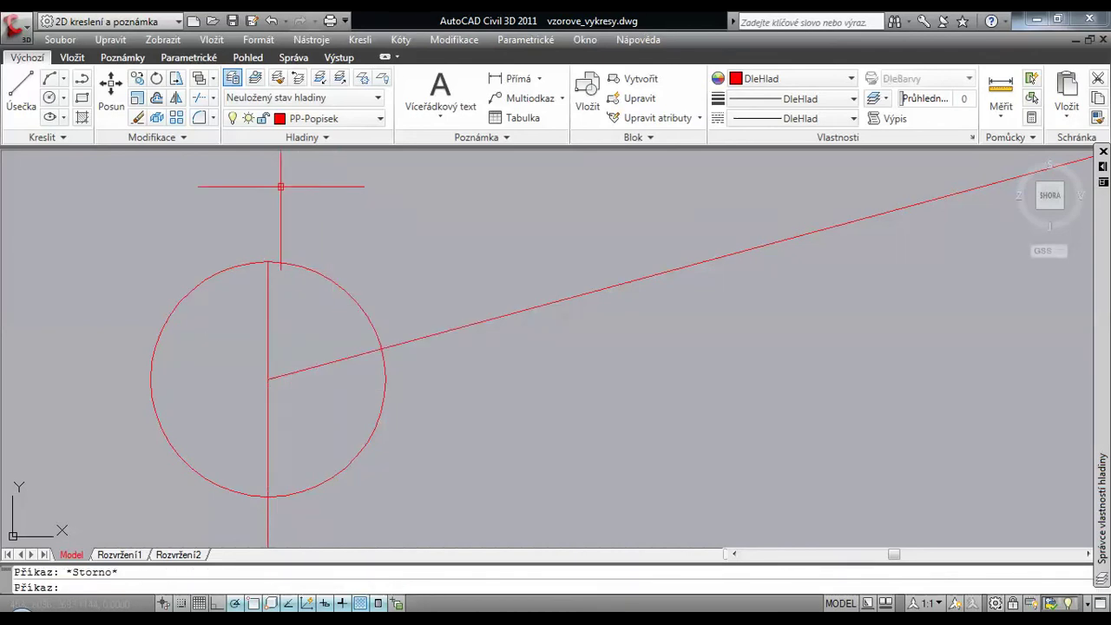
- Try breaking the starting point's circle between its lower-left side and its topmost point, and undo the break
left_click(189, 142)
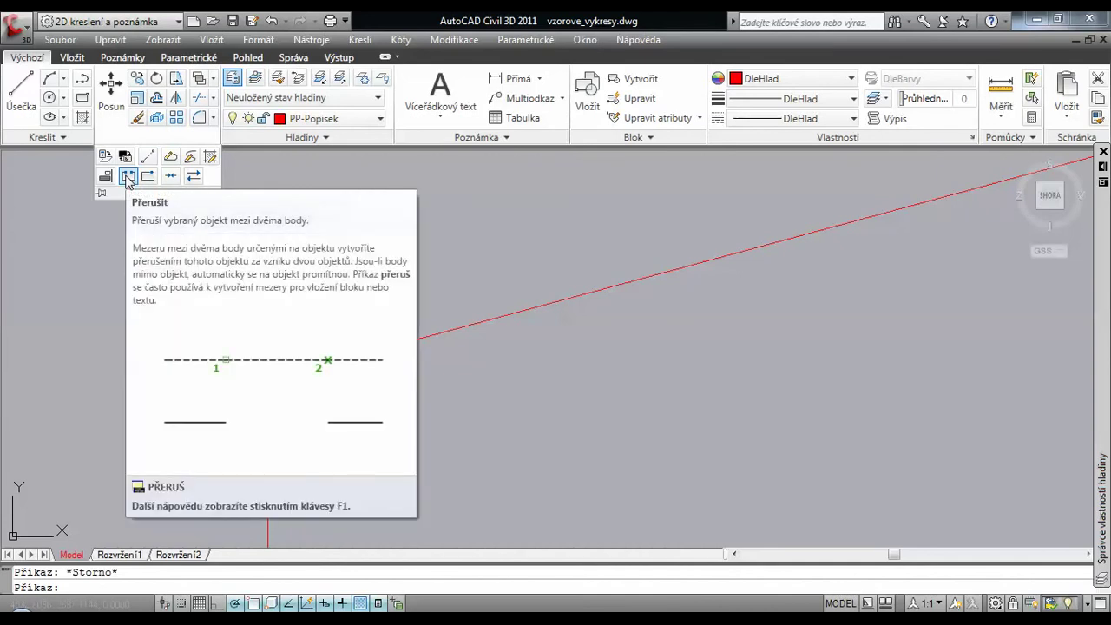
left_click(129, 179)
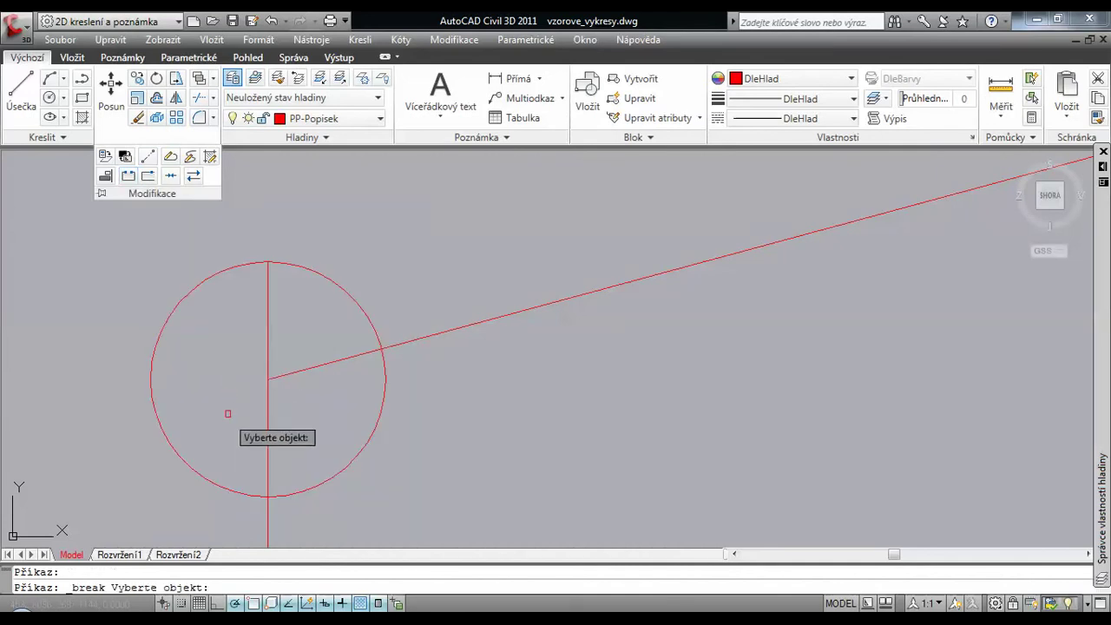
left_click(200, 474)
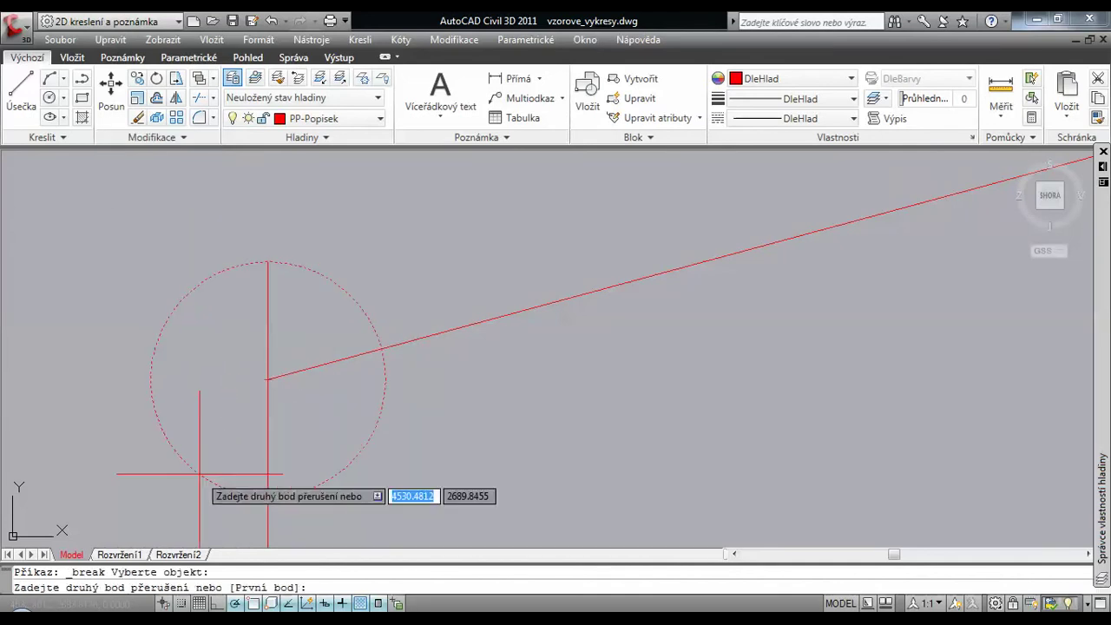
left_click(268, 262)
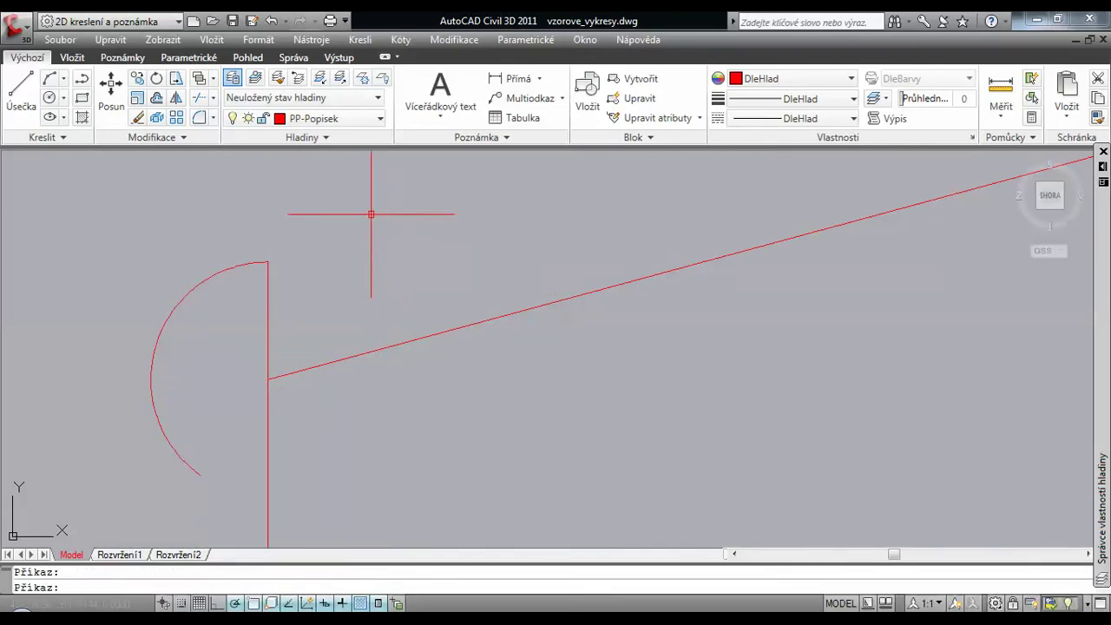
left_click(271, 22)
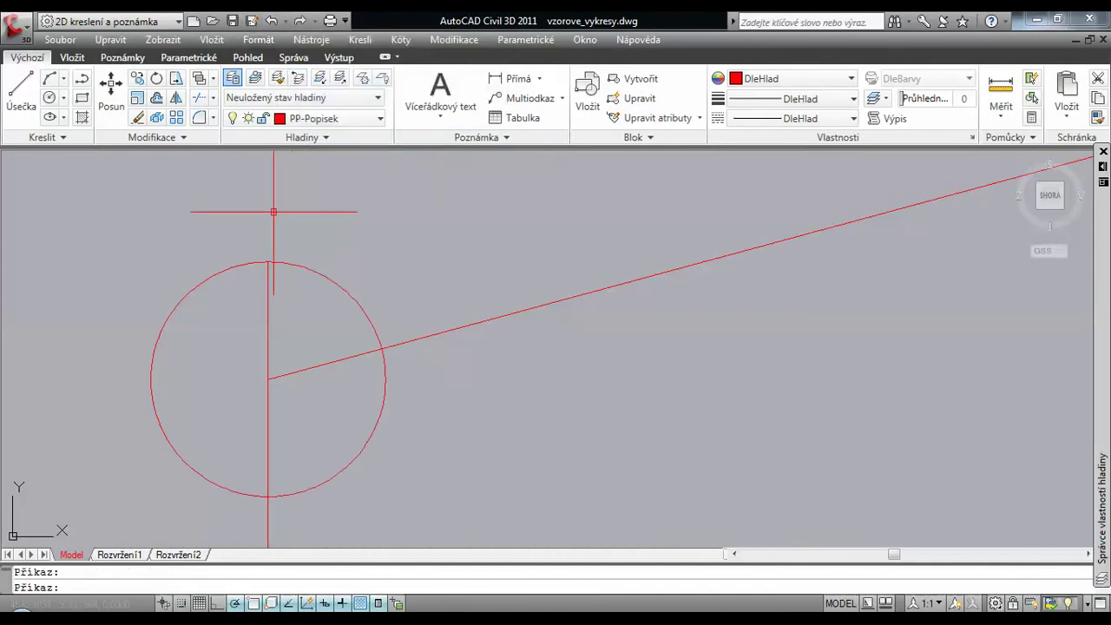
- Break the starting point's circle along its left side so that its right half remains attached to the vertical line
left_click(161, 137)
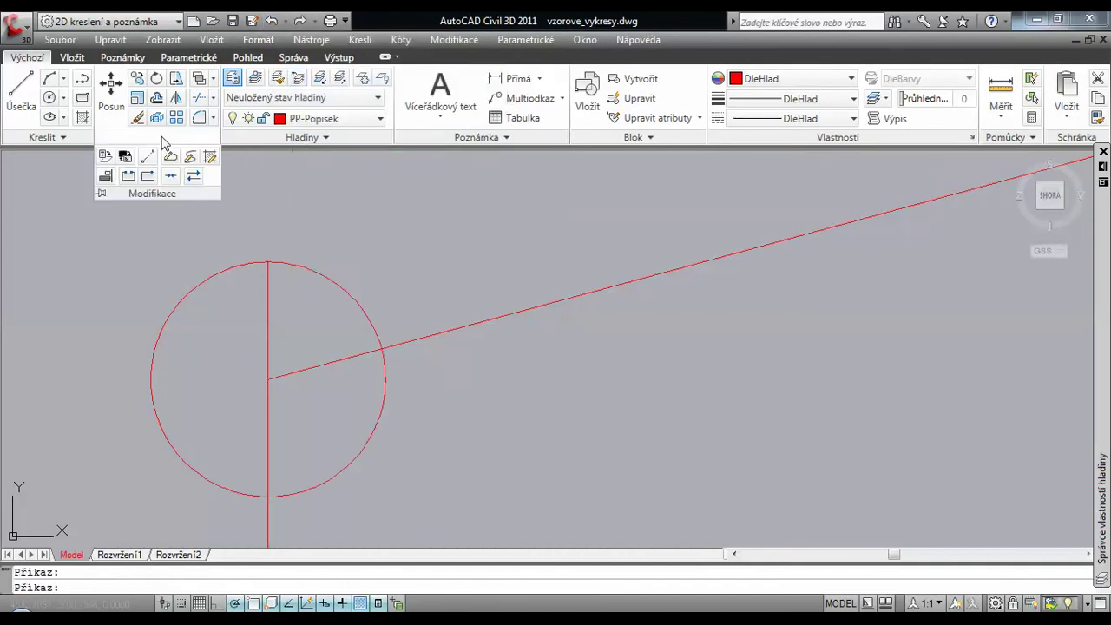
left_click(129, 180)
left_click(214, 274)
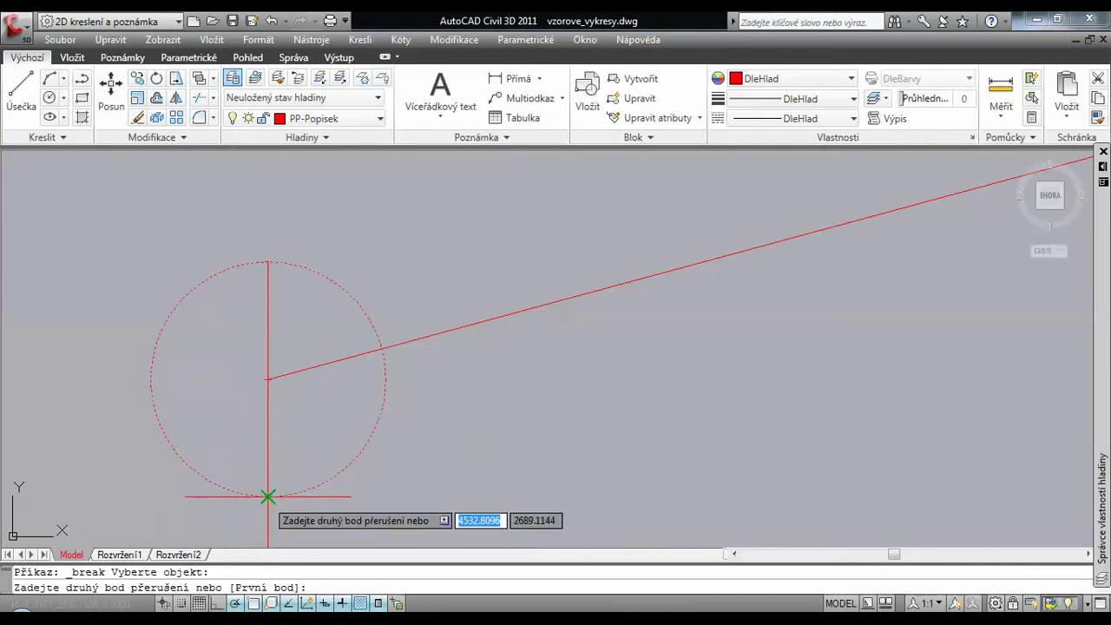
left_click(268, 496)
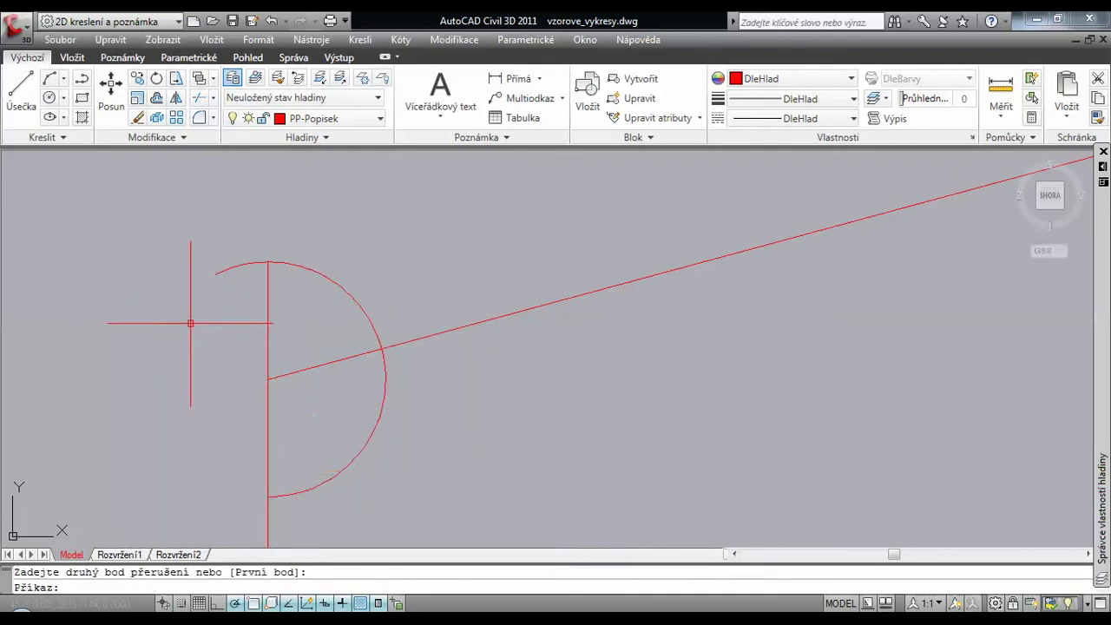
key("Return")
left_click(218, 272)
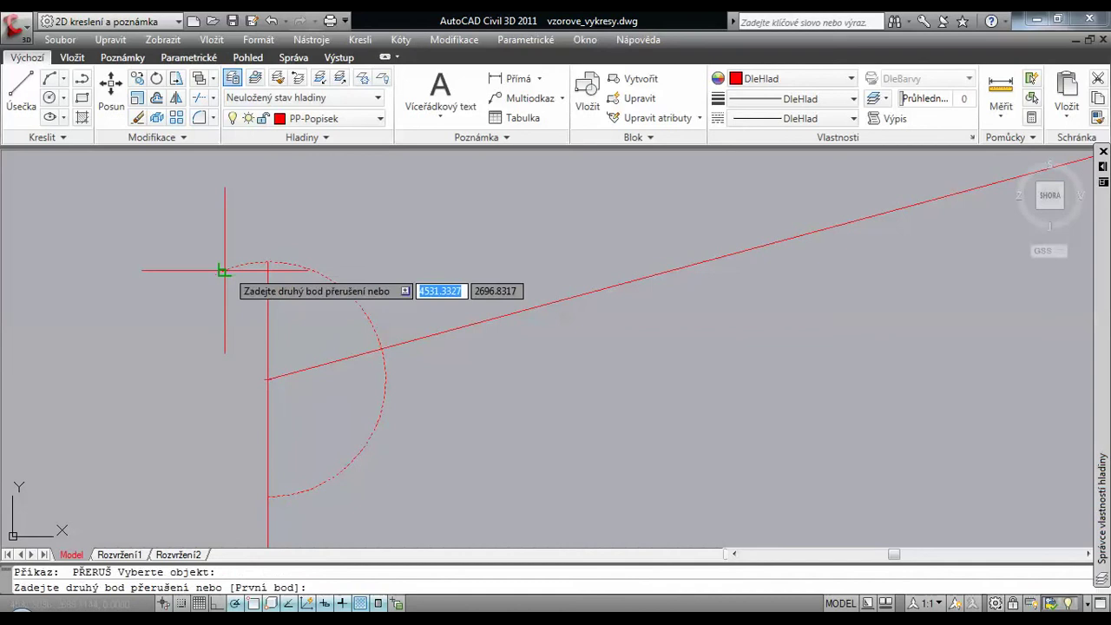
left_click(267, 261)
- Delete the leftover arc fragment to the left of the starting point's half circle
key("Return")
left_click(244, 284)
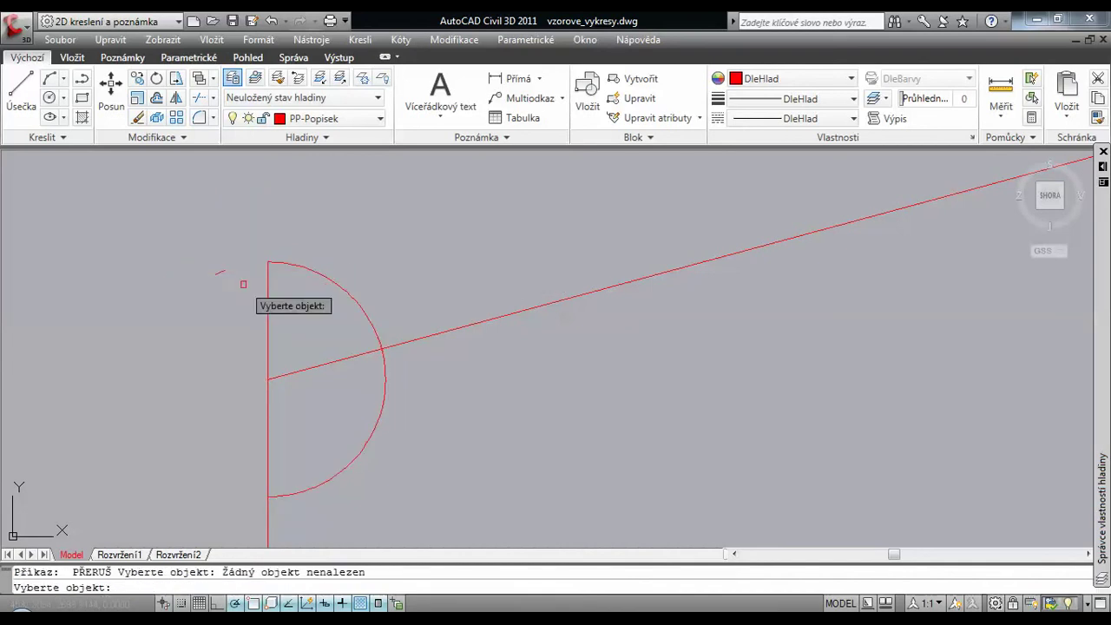
key("Escape")
left_click(228, 273)
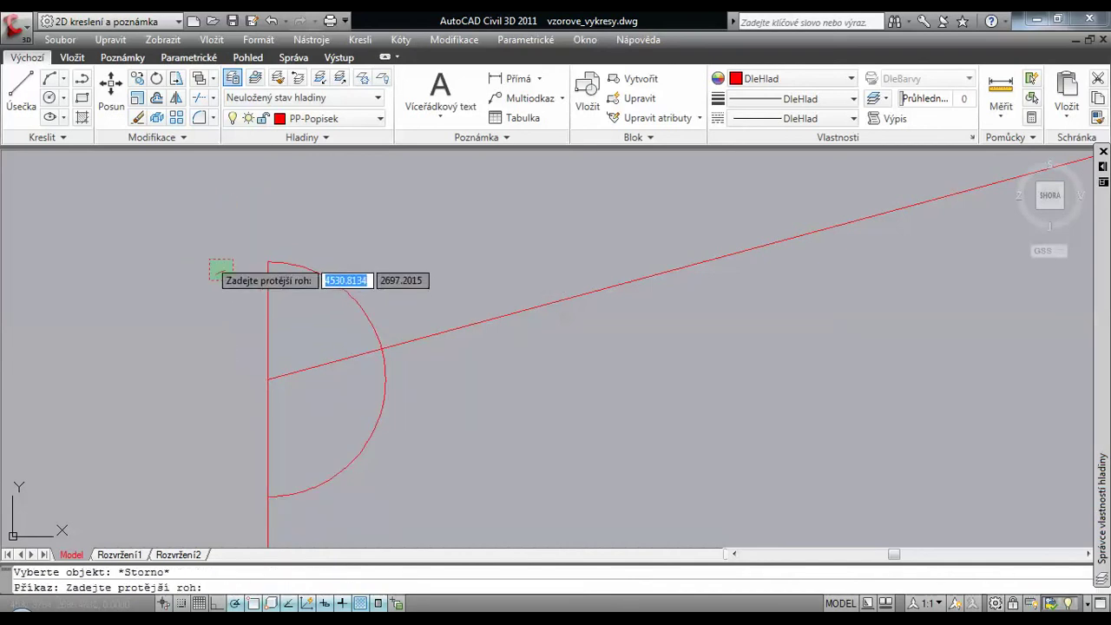
left_click(208, 258)
key("Delete")
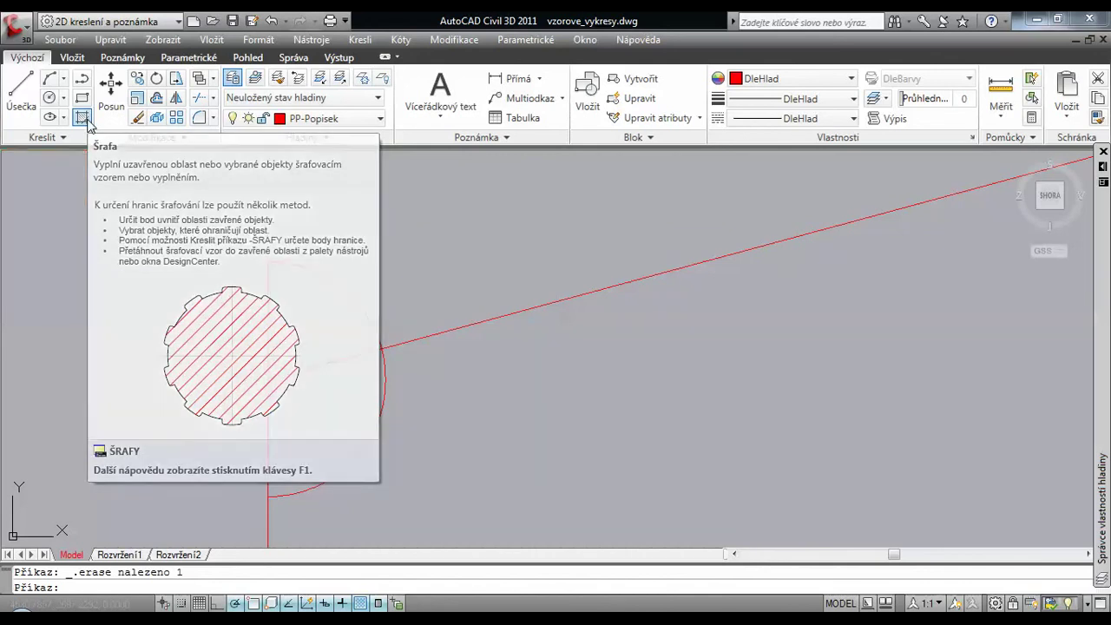
- Fill the part of the starting point's half circle below the slope line with a SOLID hatch
left_click(87, 121)
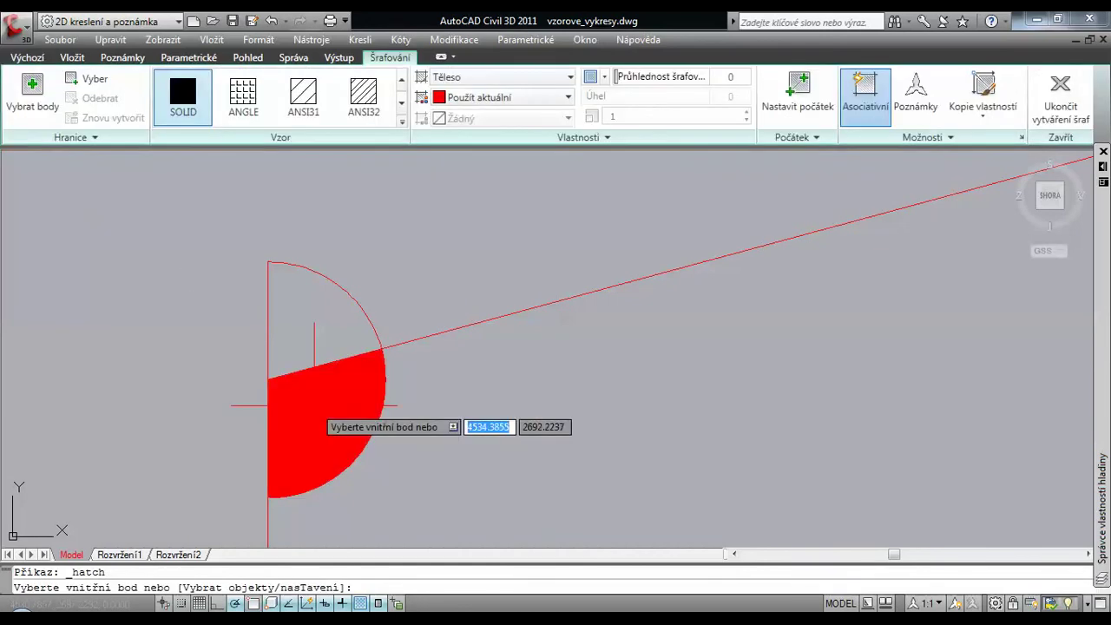
left_click(311, 404)
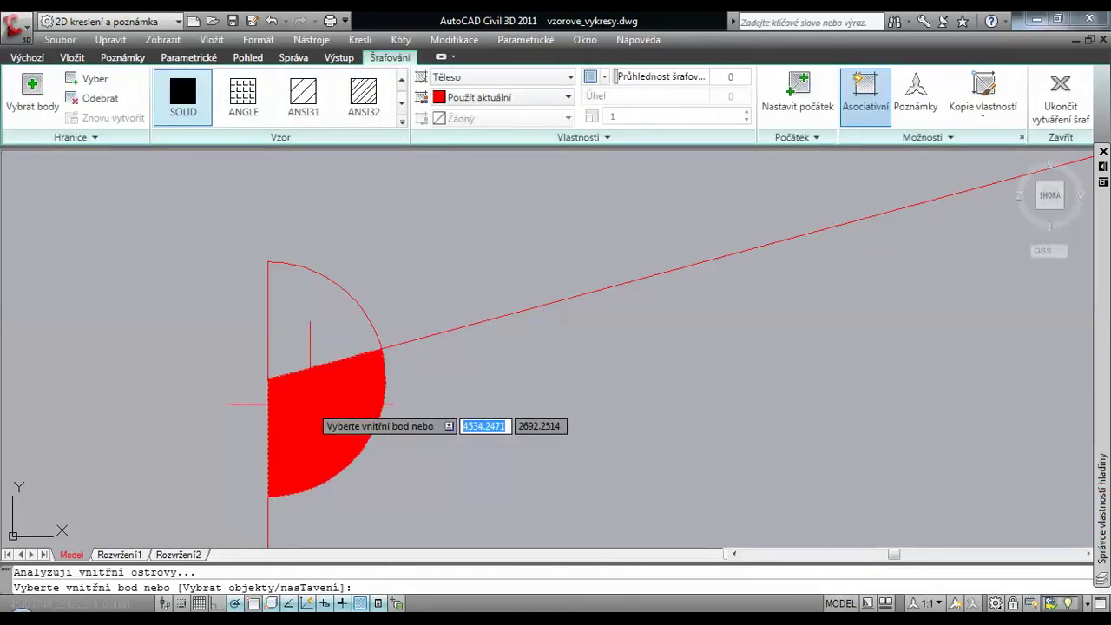
key("Return")
- Fill the upper-left and lower-right sectors of the crest vertex's circle with separate SOLID hatches
scroll(408, 390, "down", 5)
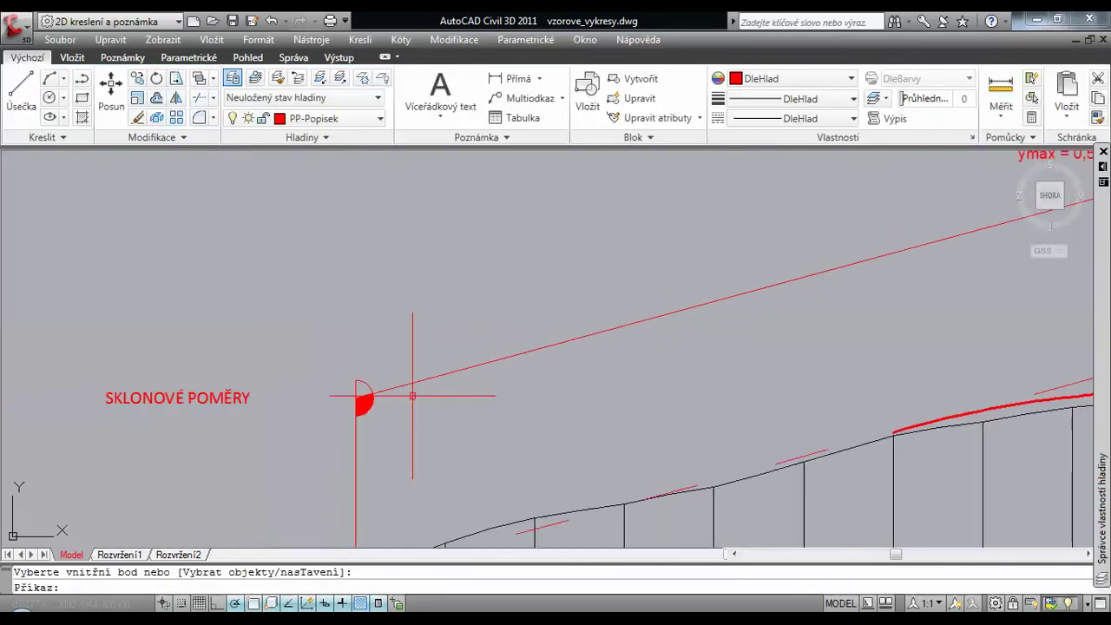
mouse_move(698, 368)
middle_mouse_down()
mouse_move(449, 429)
mouse_move(434, 409)
middle_mouse_up()
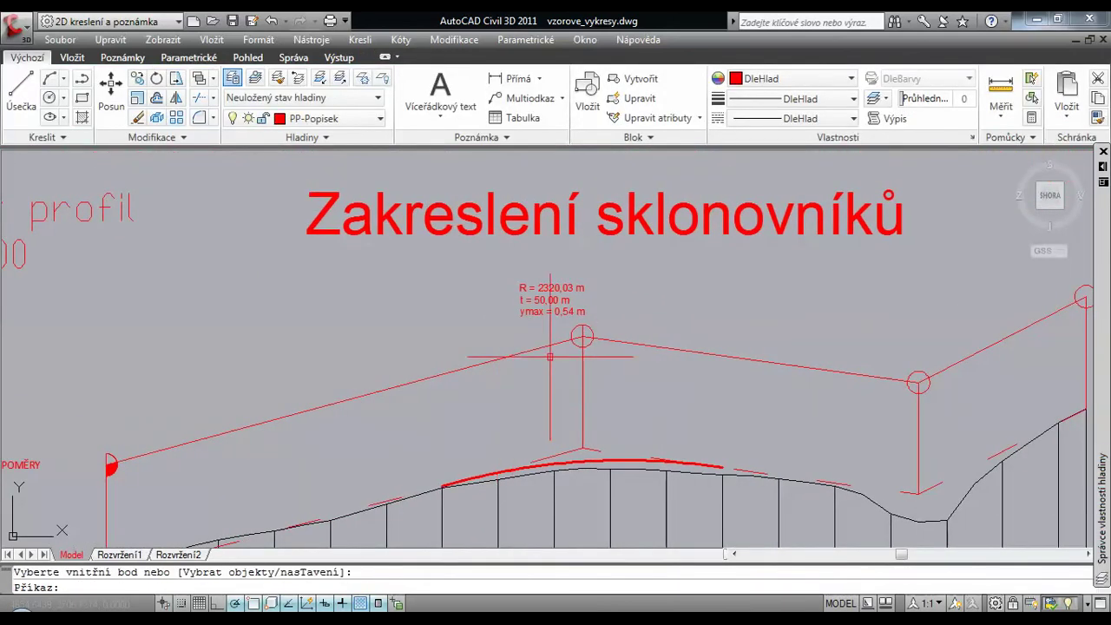
scroll(576, 338, "up", 5)
scroll(577, 338, "up", 2)
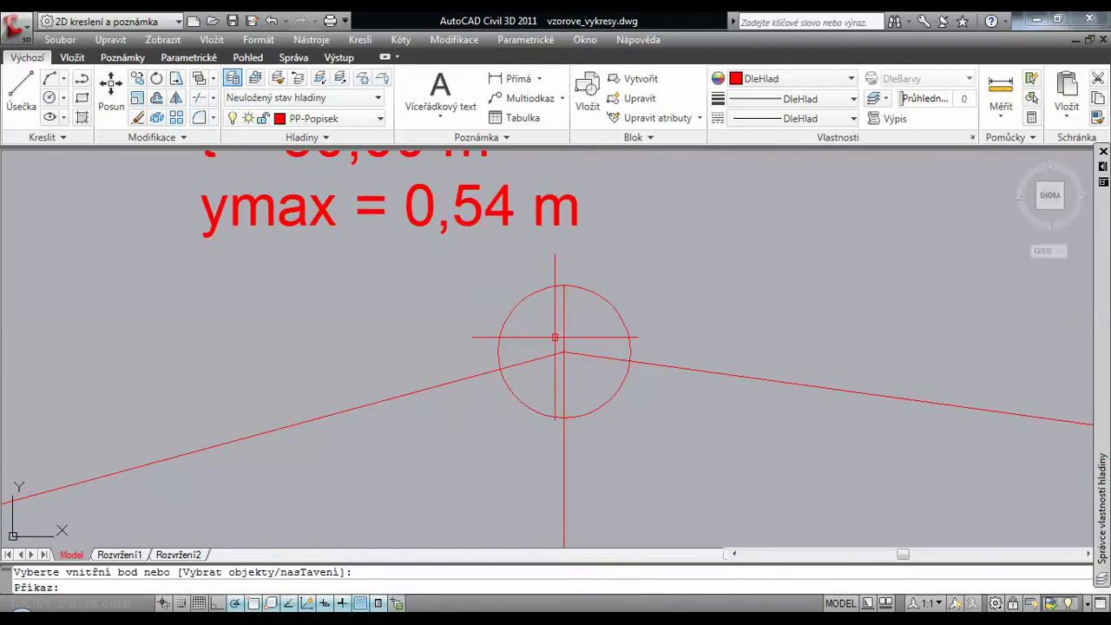
key("Return")
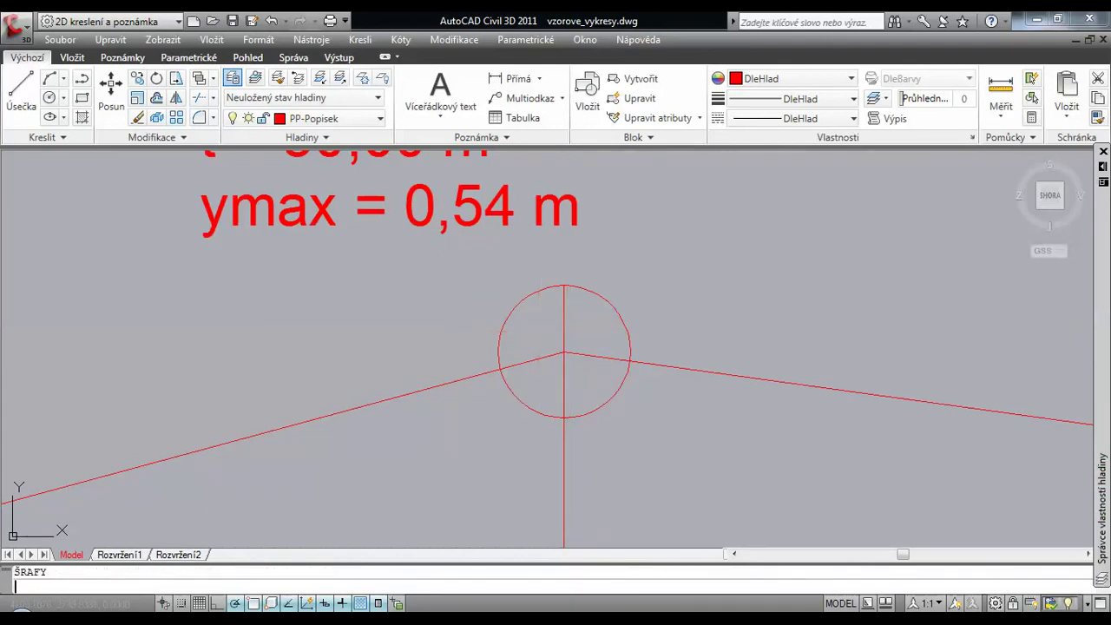
left_click(539, 332)
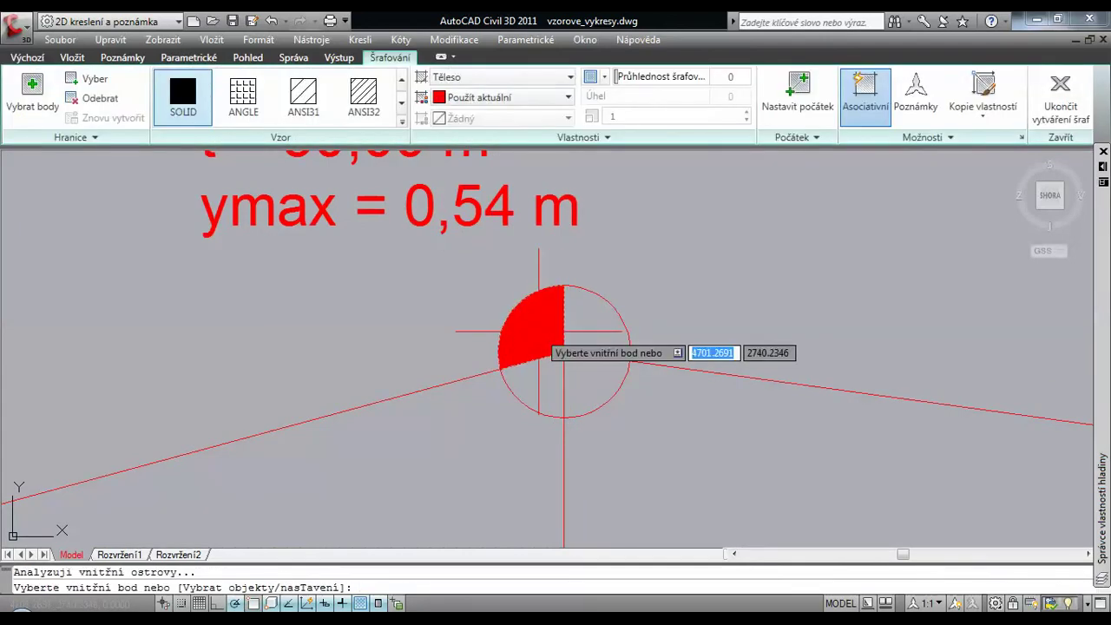
key("Return")
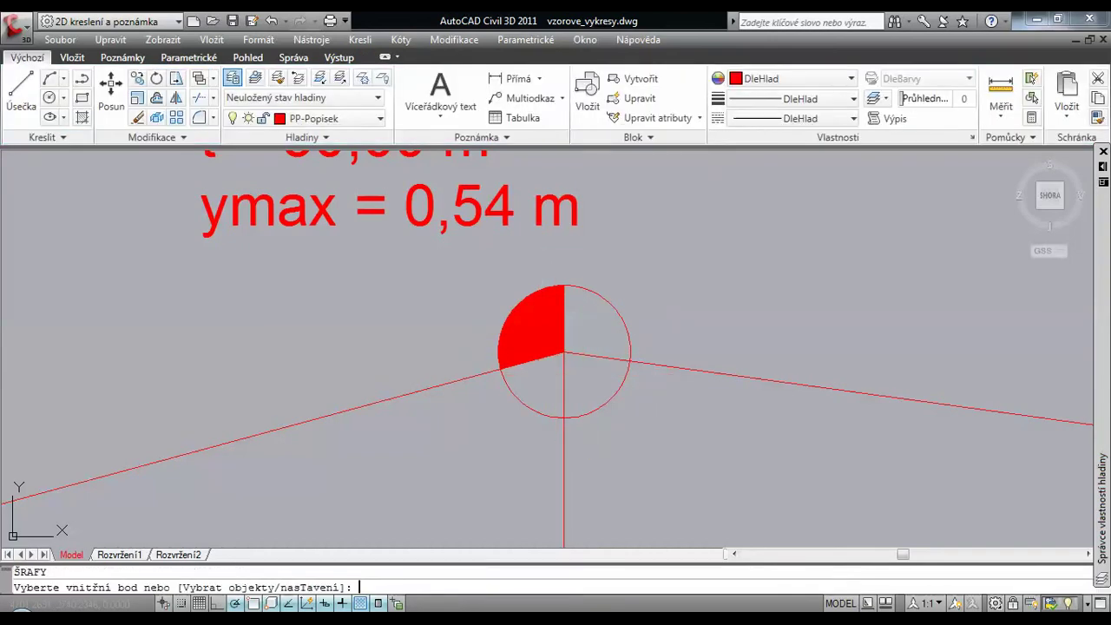
left_click(594, 382)
key("Return")
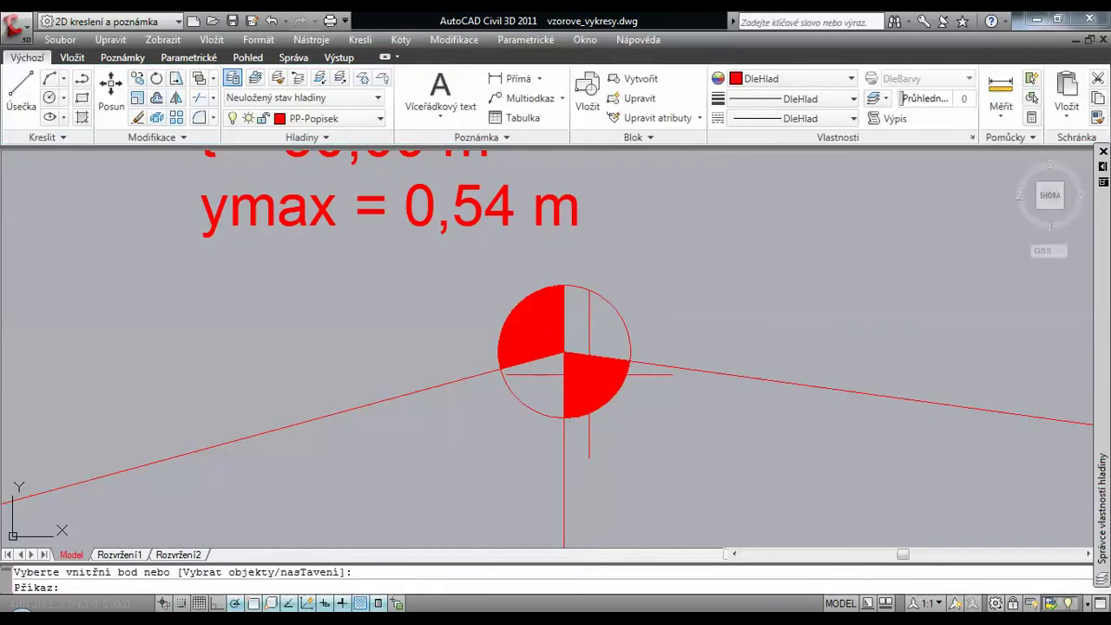
- Create a multiline text frame above the slope line between the starting point's and the crest vertex's markers
scroll(568, 399, "down", 5)
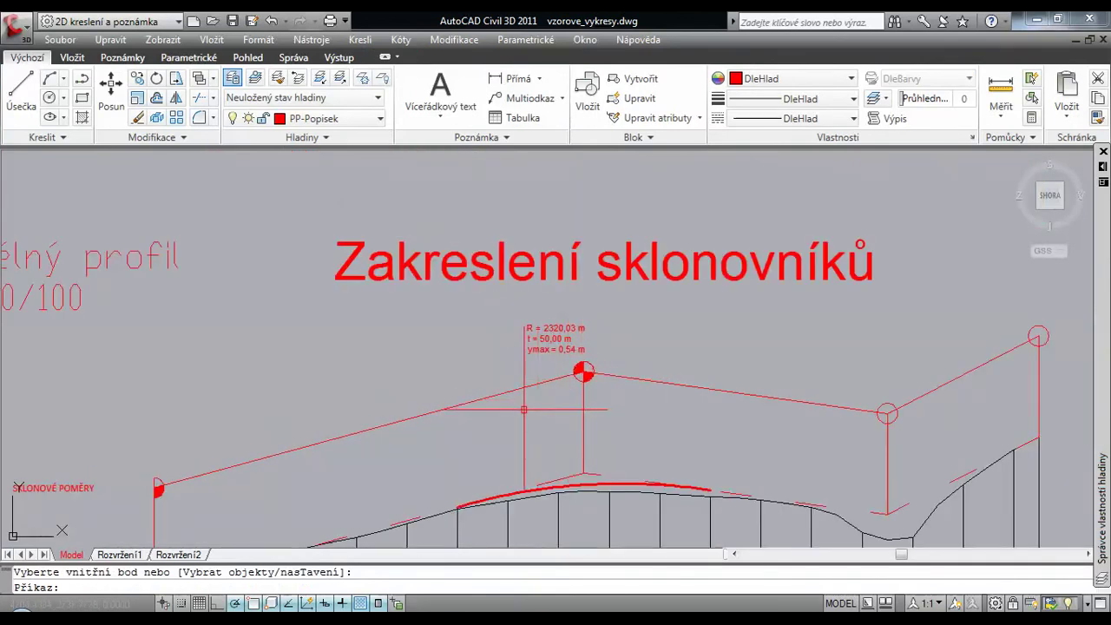
middle_click_drag(520, 430, 601, 360)
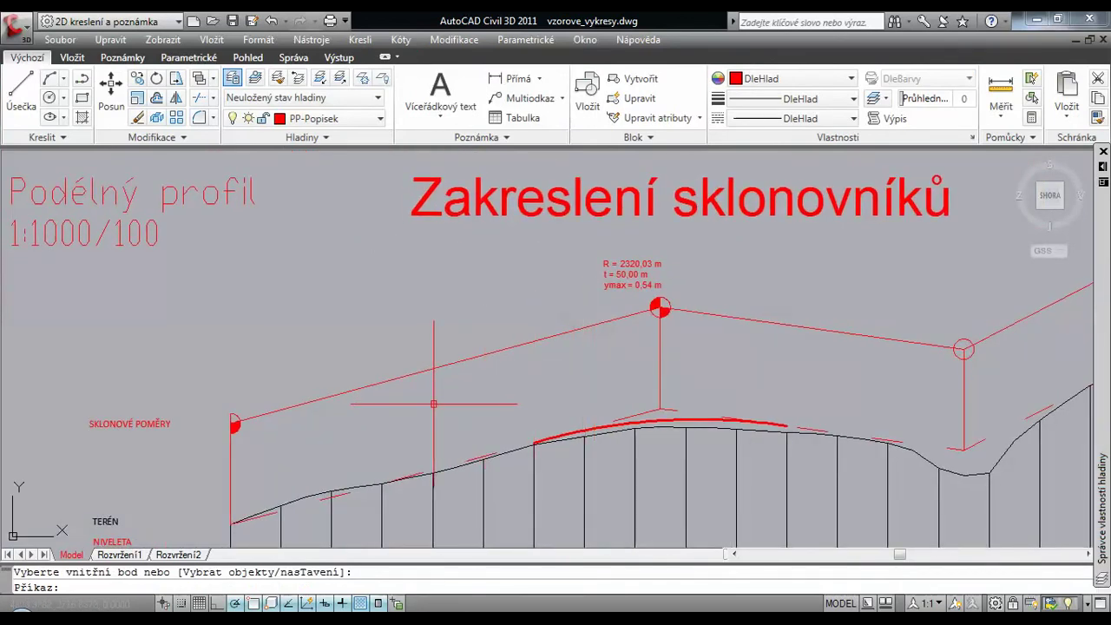
scroll(435, 395, "up", 3)
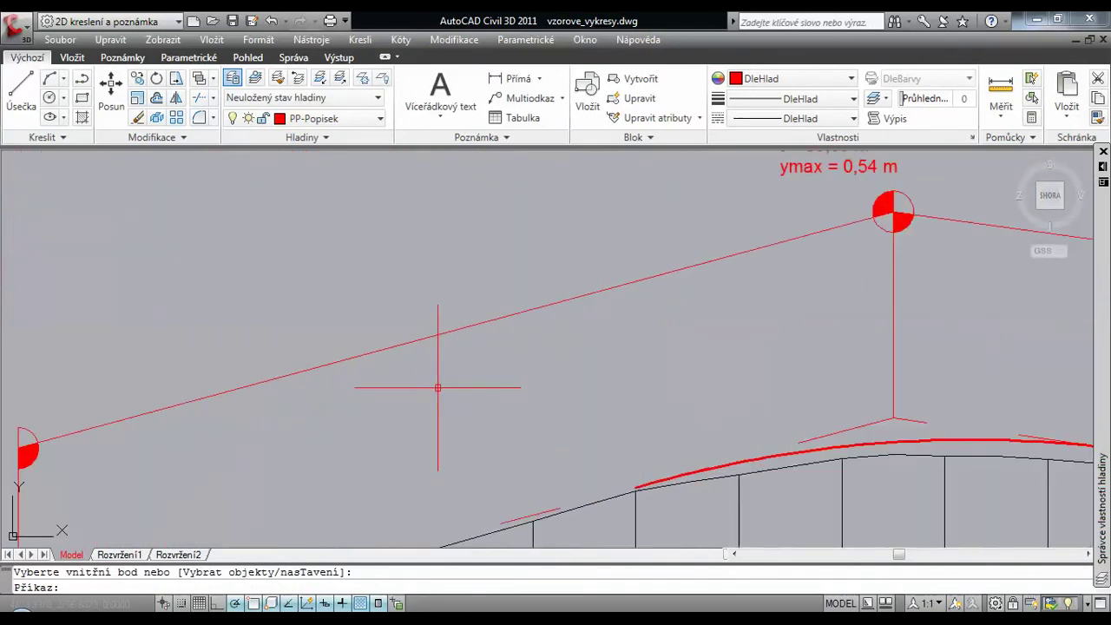
left_click(436, 96)
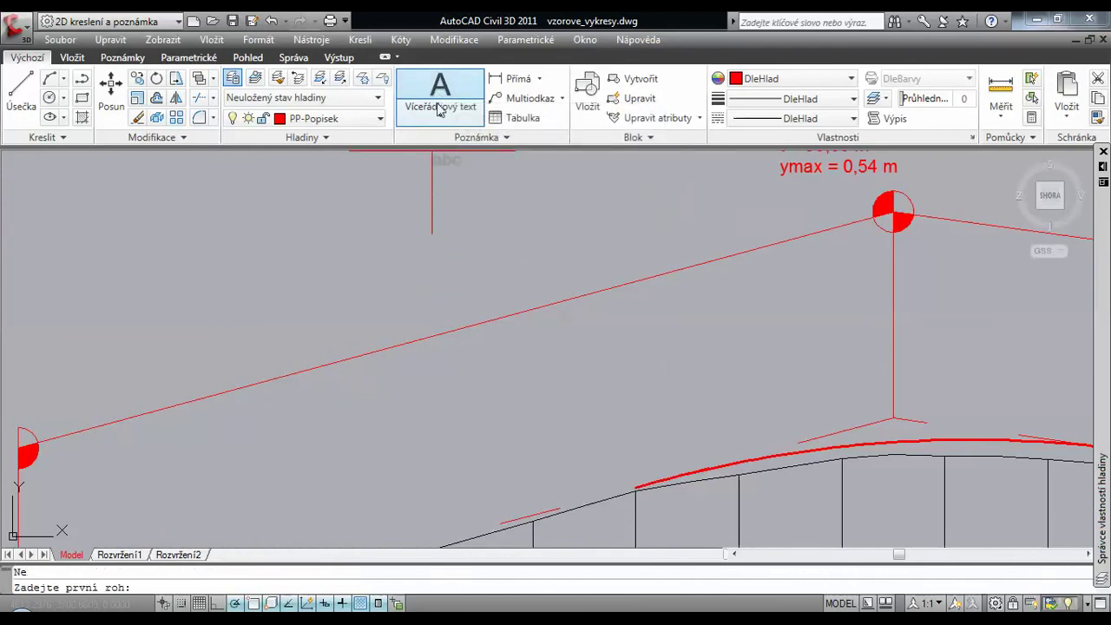
left_click(276, 289)
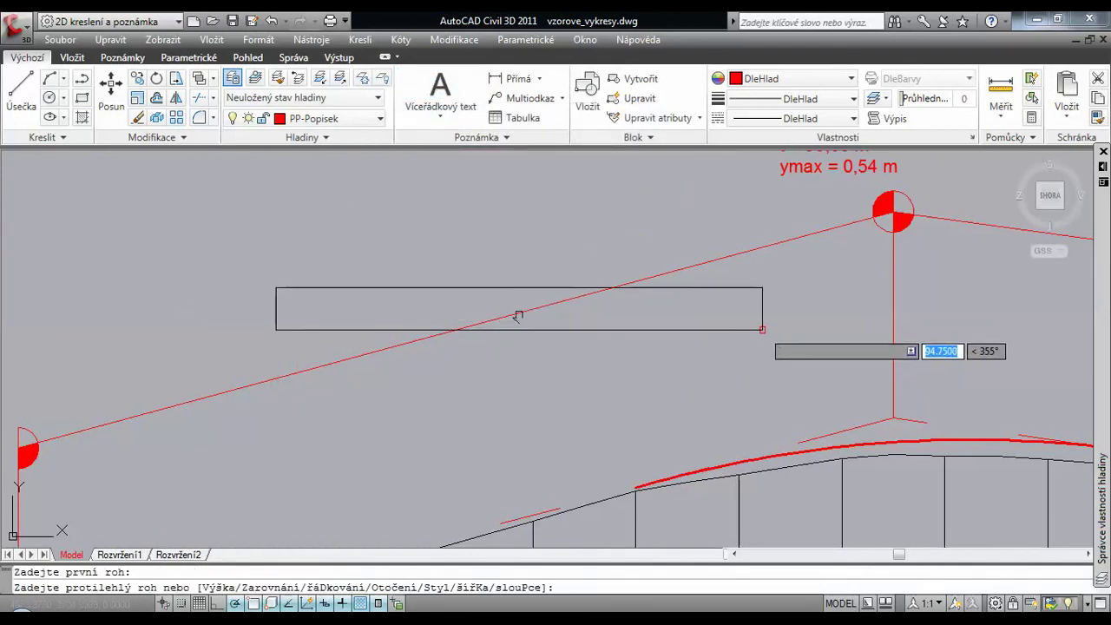
left_click(760, 332)
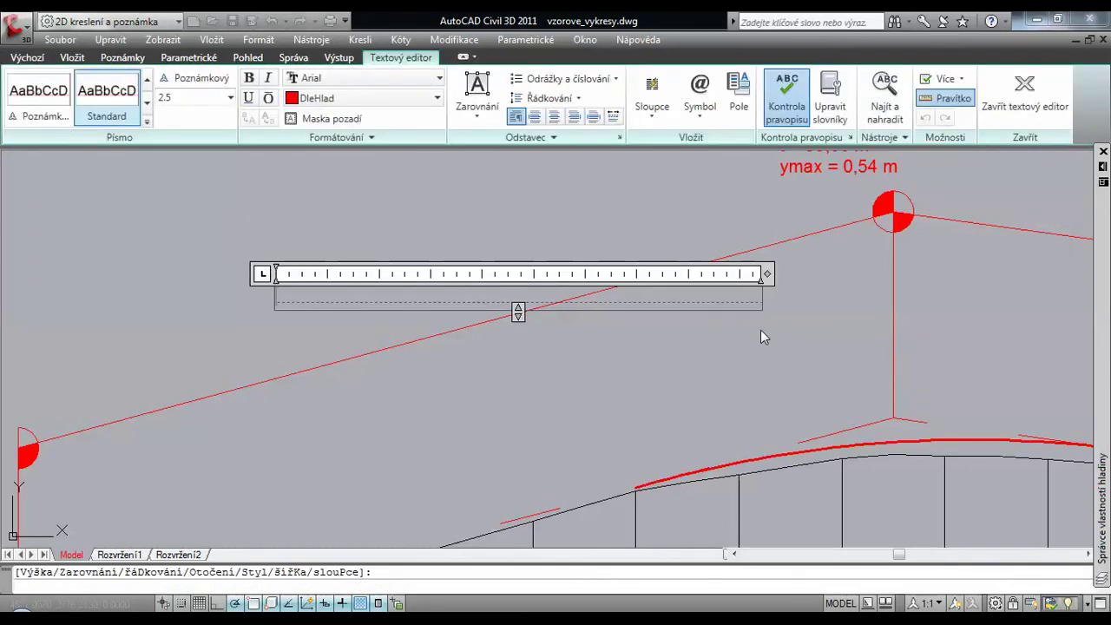
- Look up slope S1 in the Excel sheet pomocny.xlsx, and enter "+2,94 %," in the Civil 3D text frame
key("alt+Tab")
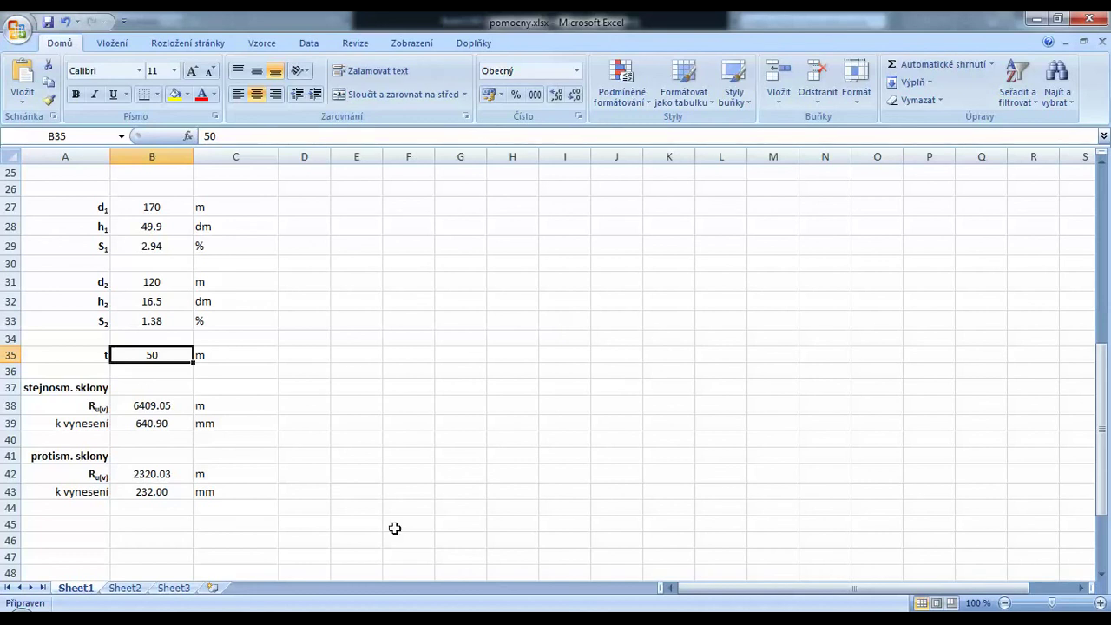
left_click(178, 206)
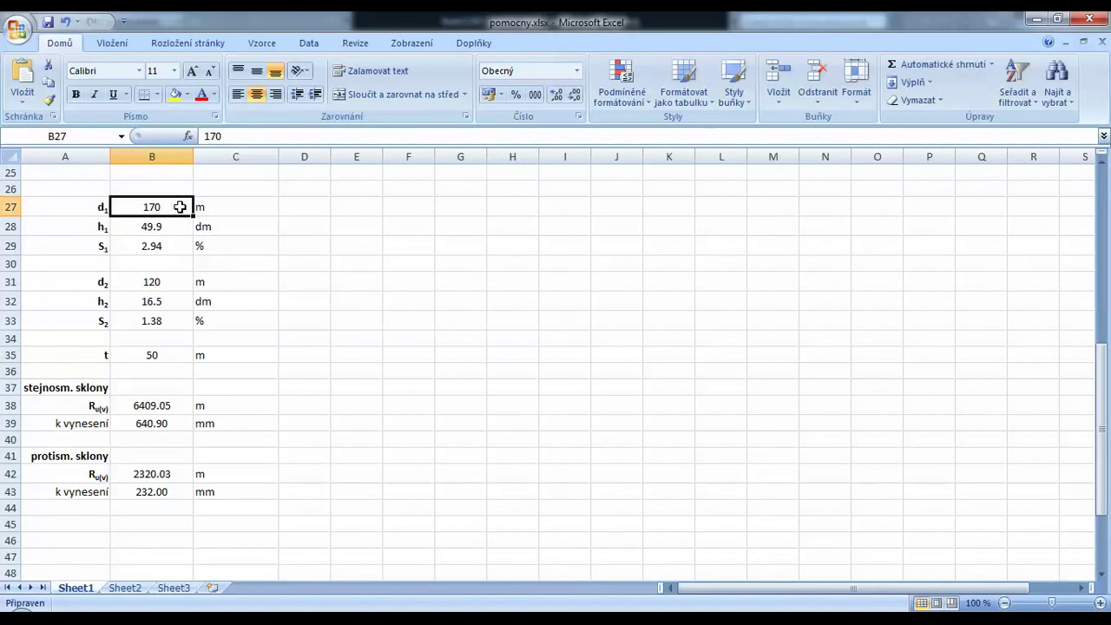
left_click(177, 246)
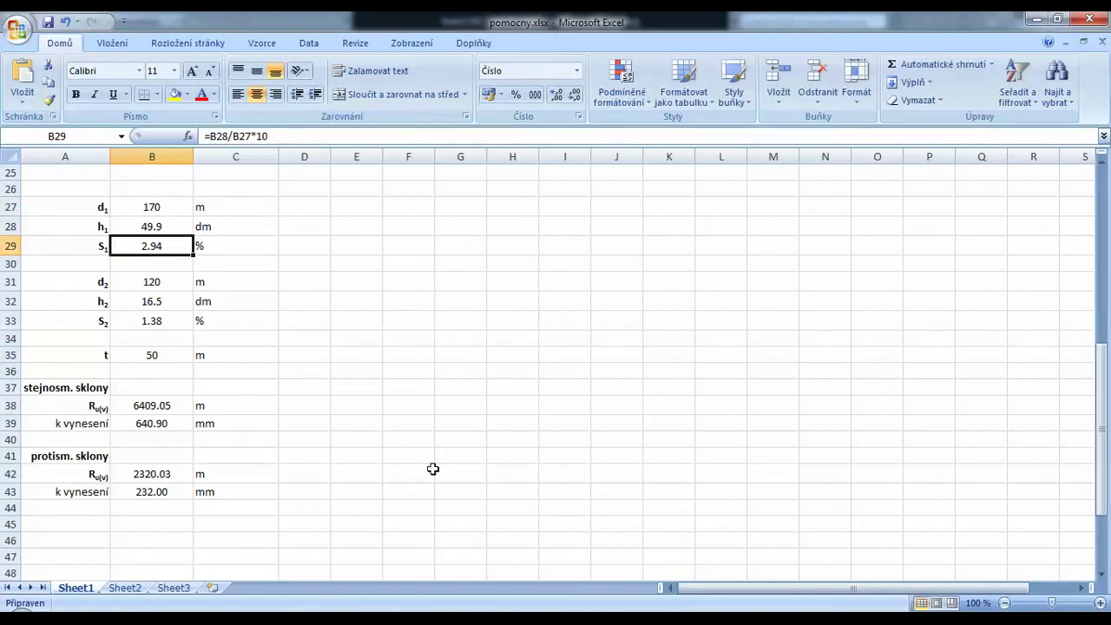
key("alt+Tab")
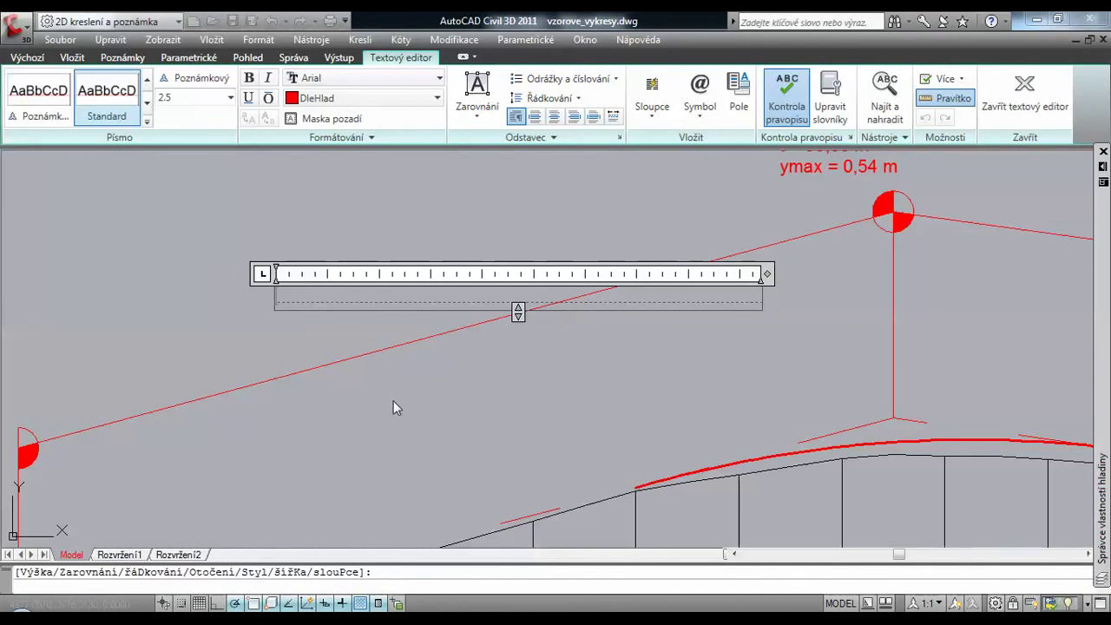
type("+2,")
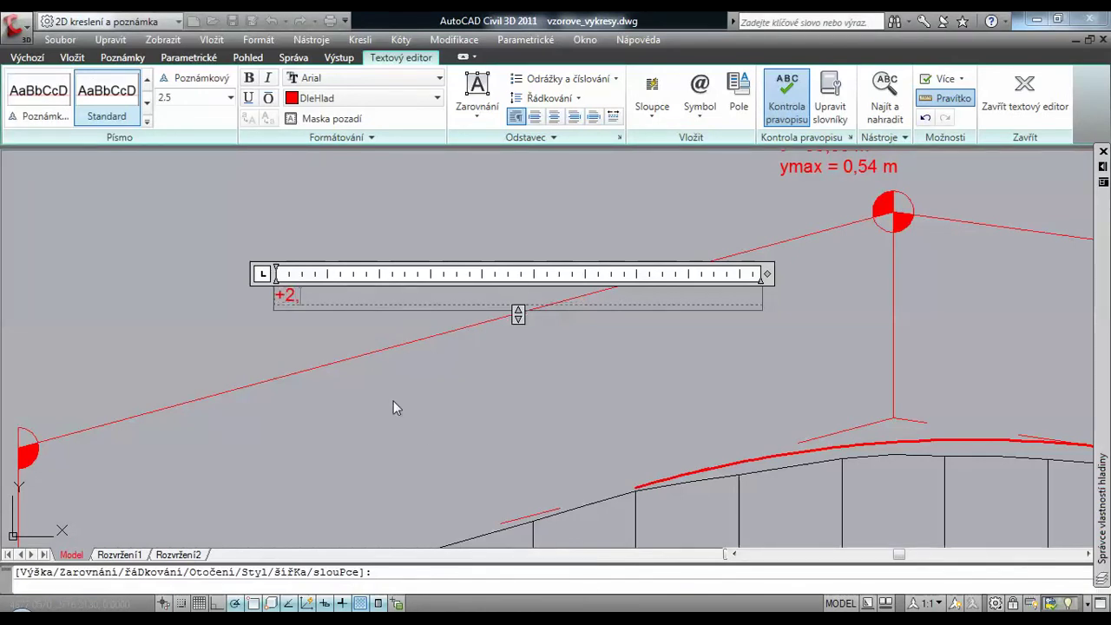
type("94 %")
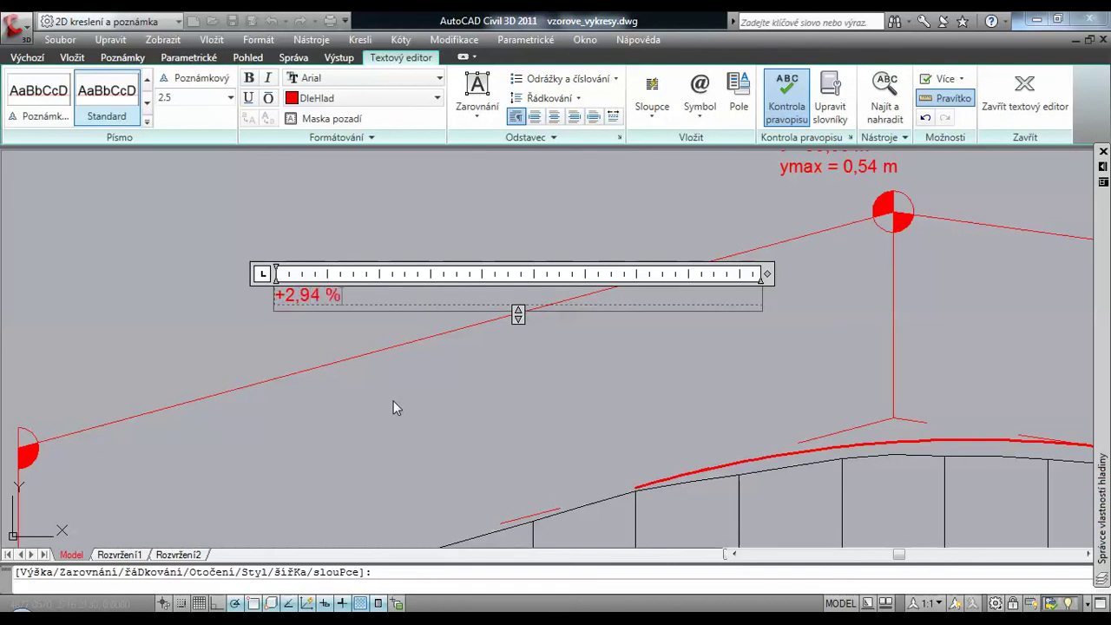
type(",")
- Look up distance d1 in the Excel sheet, and append "dl. 170,00" and an opening parenthesis to the slope label in Civil 3D
key("alt+Tab")
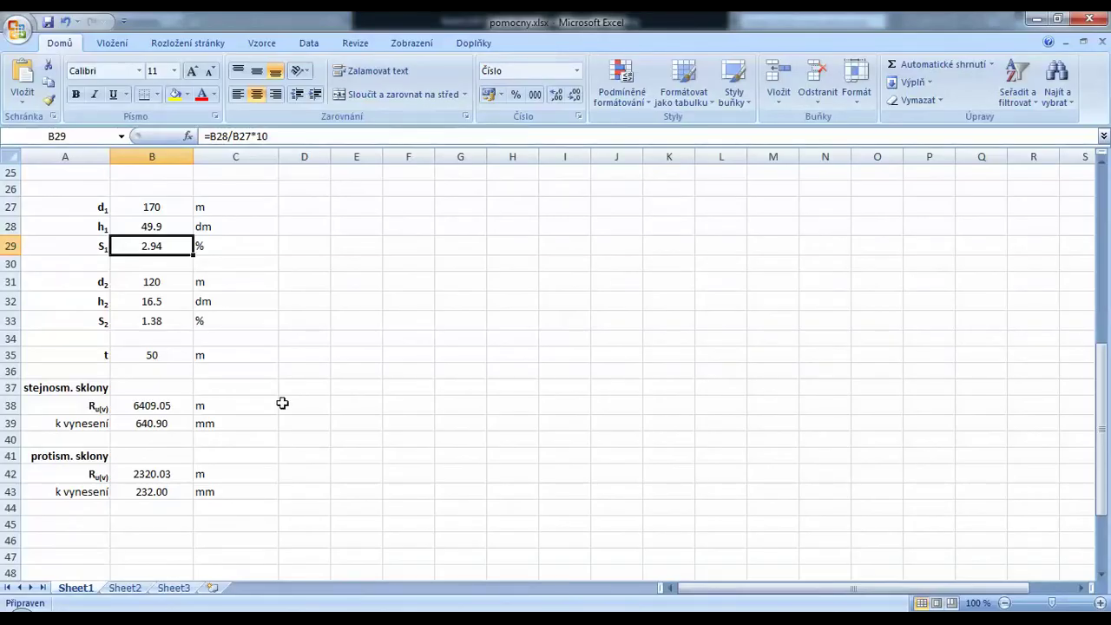
left_click(177, 207)
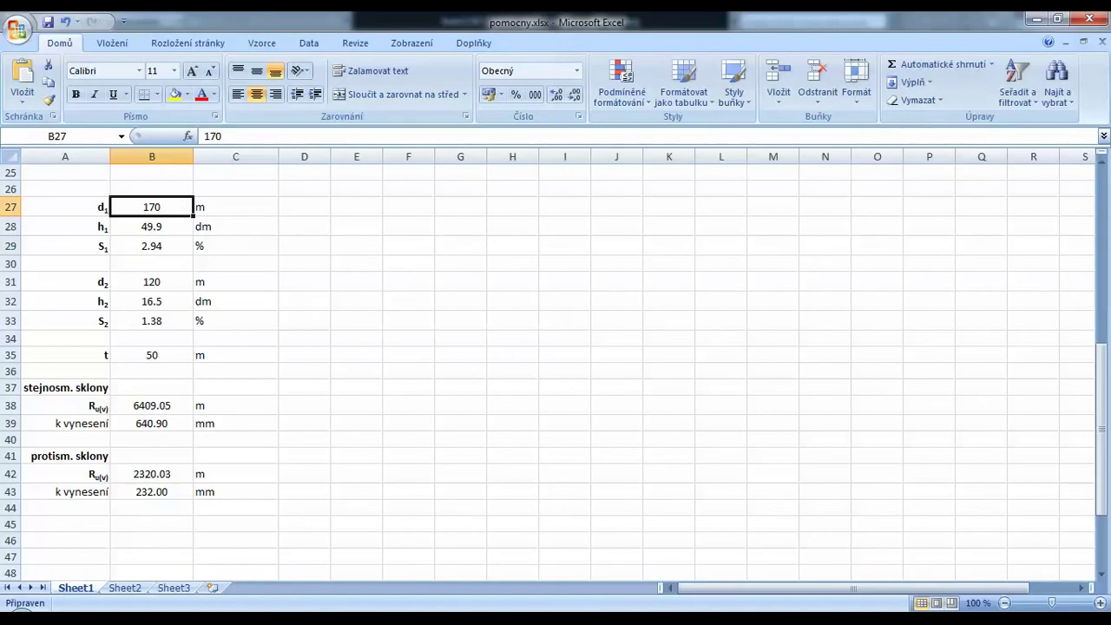
key("alt+Tab")
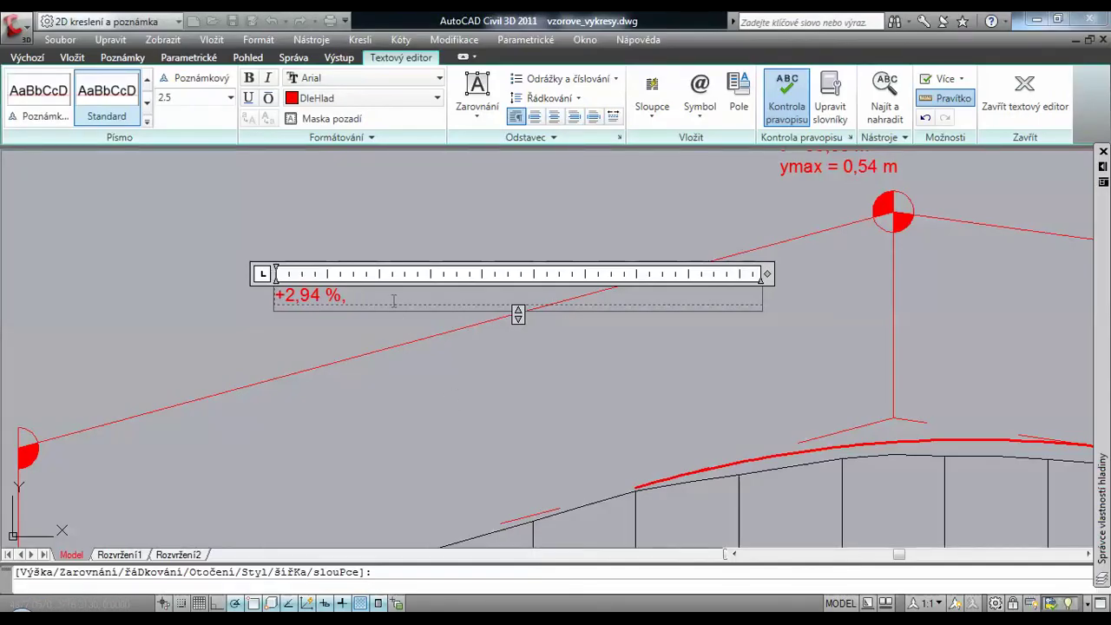
type("l. 170,00 ()")
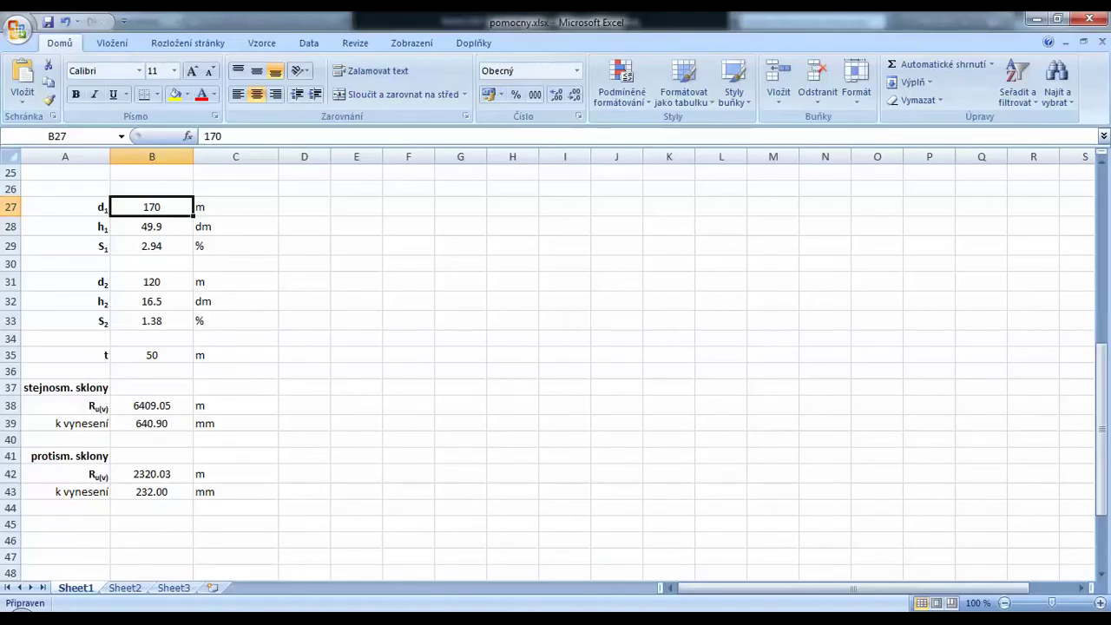
- Look up tangent length t in the Excel sheet, and finish the Civil 3D slope label with "50,00) m"
key("alt+Tab")
left_click(177, 356)
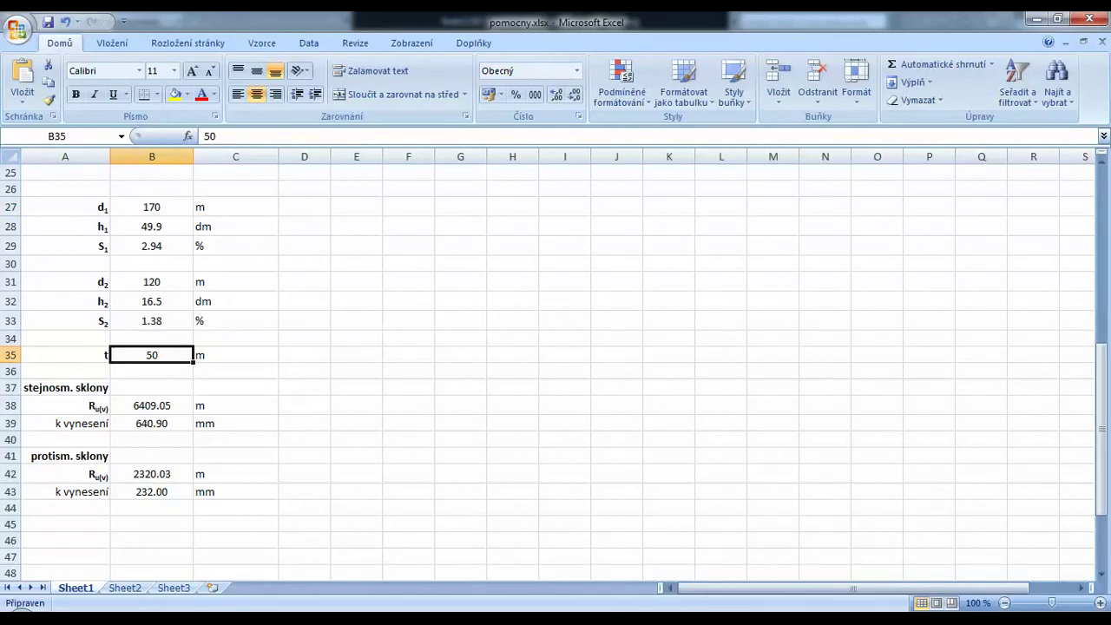
key("alt+Tab")
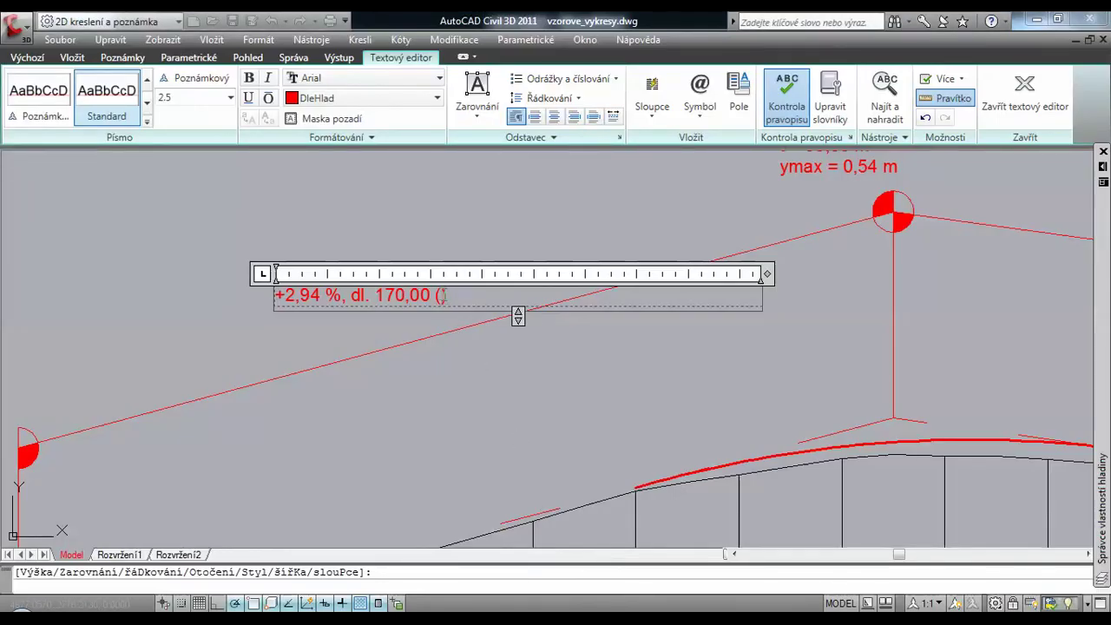
type("50,00) m")
key("ctrl+Return")
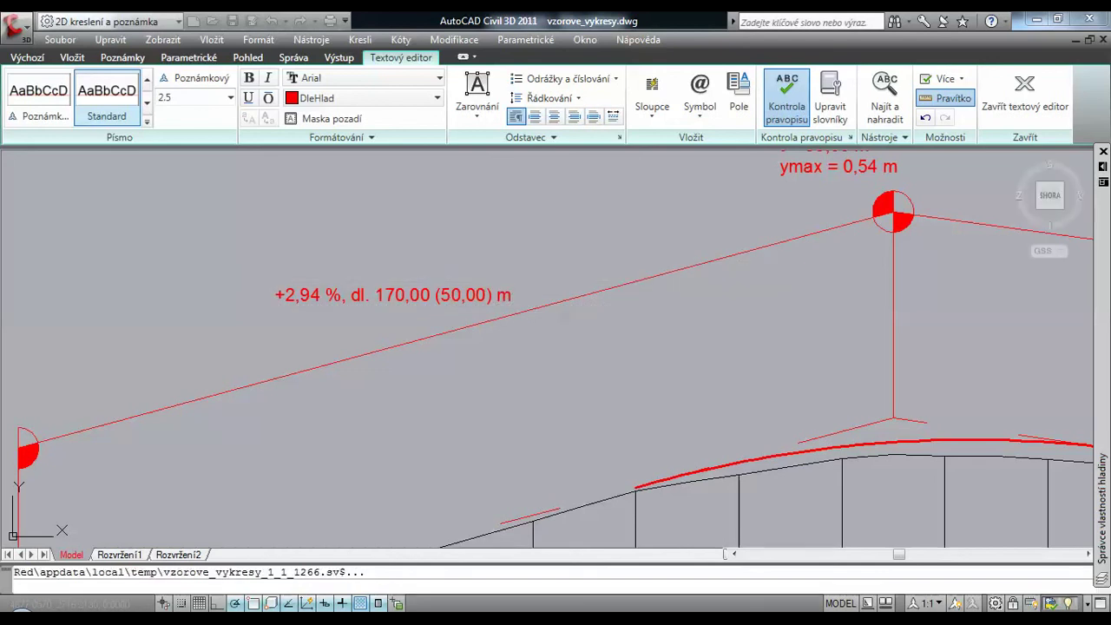
- Narrow the slope label's text frame so that its right edge lies just past the text
left_click(445, 294)
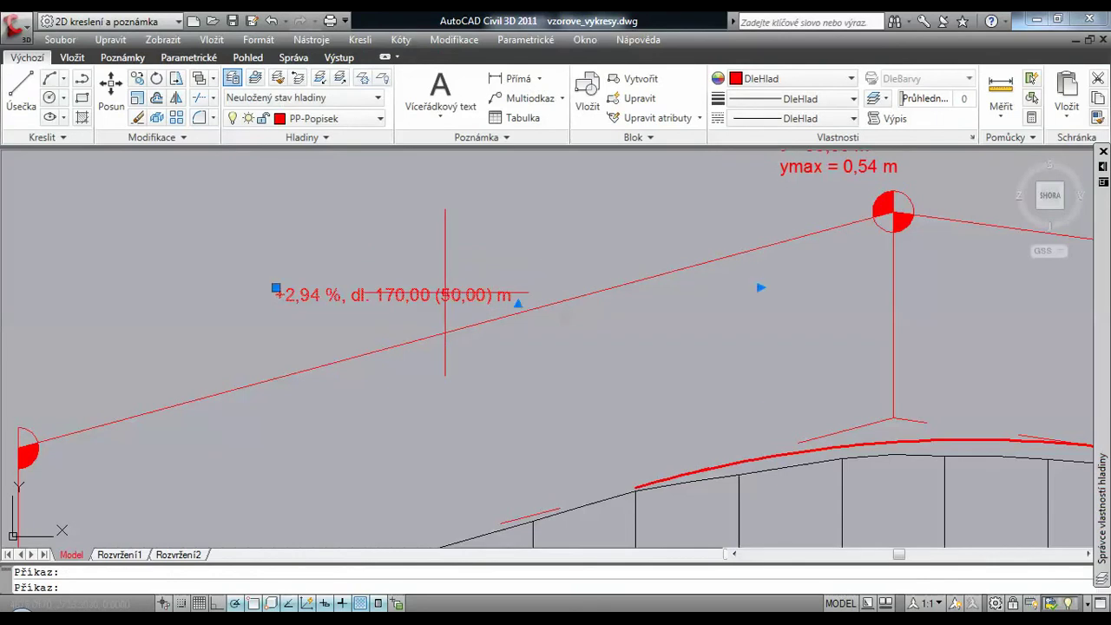
left_click(761, 288)
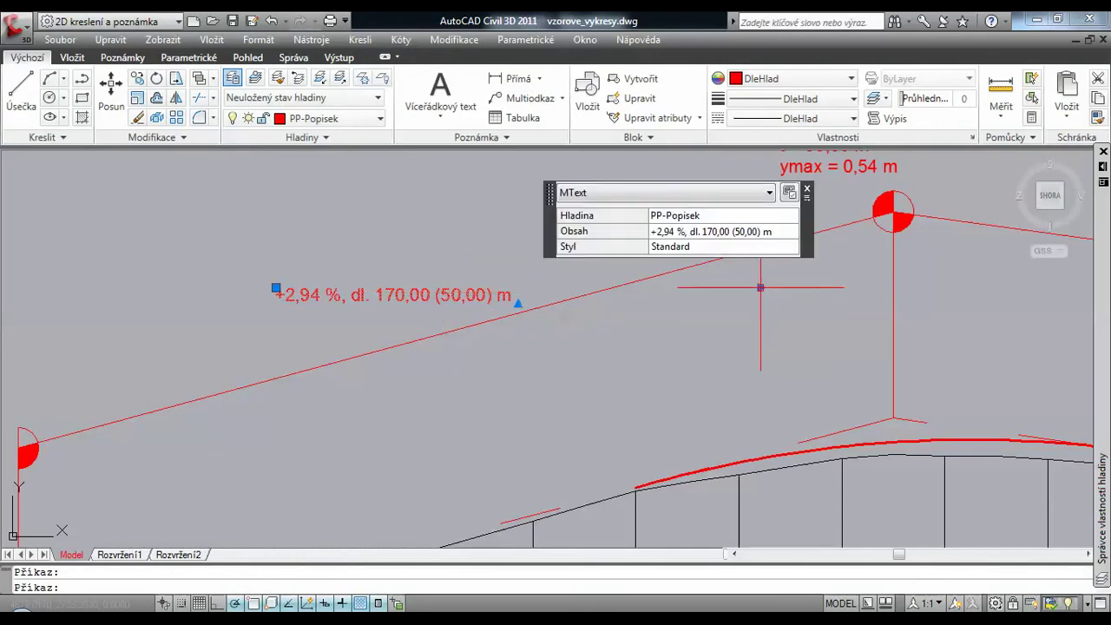
left_click(540, 293)
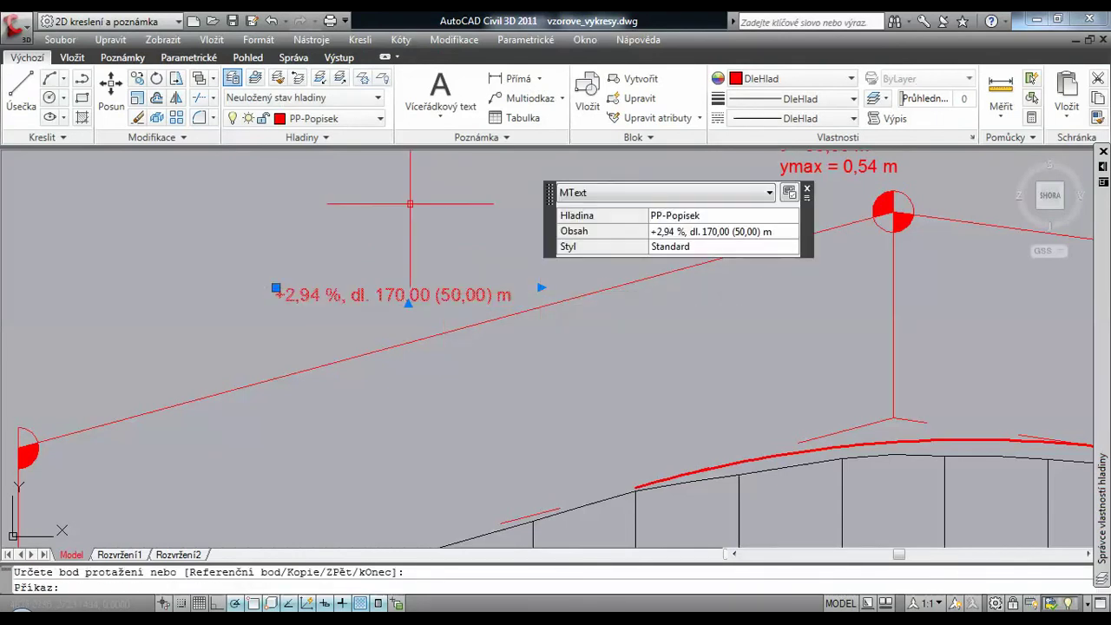
key("Escape")
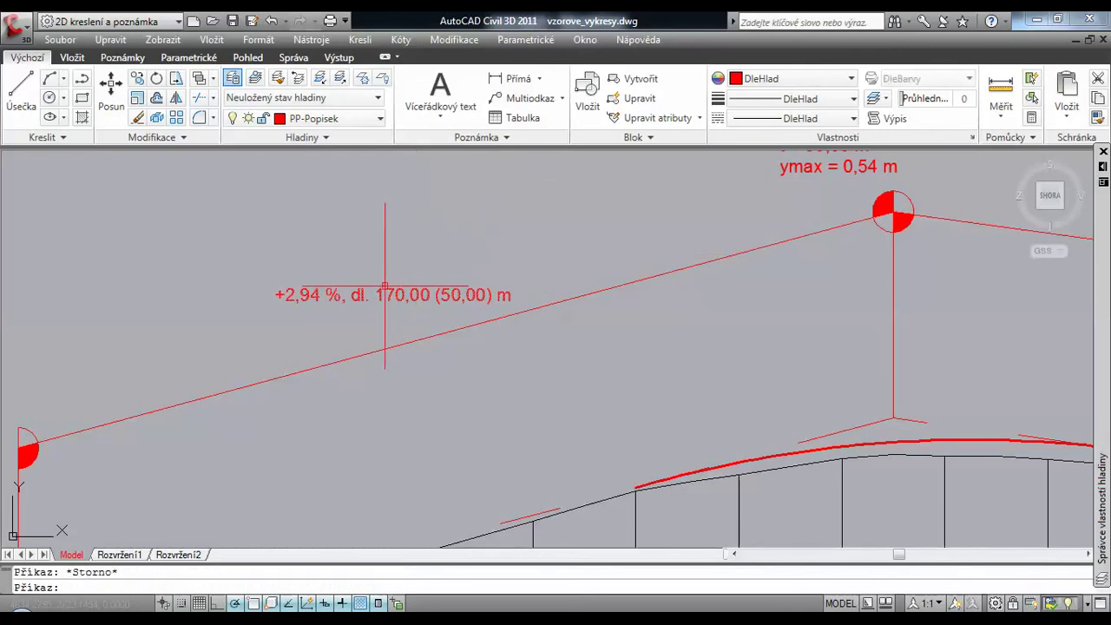
- Rotate the "+2,94 %, dl. 170,00 (50,00) m" label about a point in its middle so it runs parallel to the slope line
left_click(379, 295)
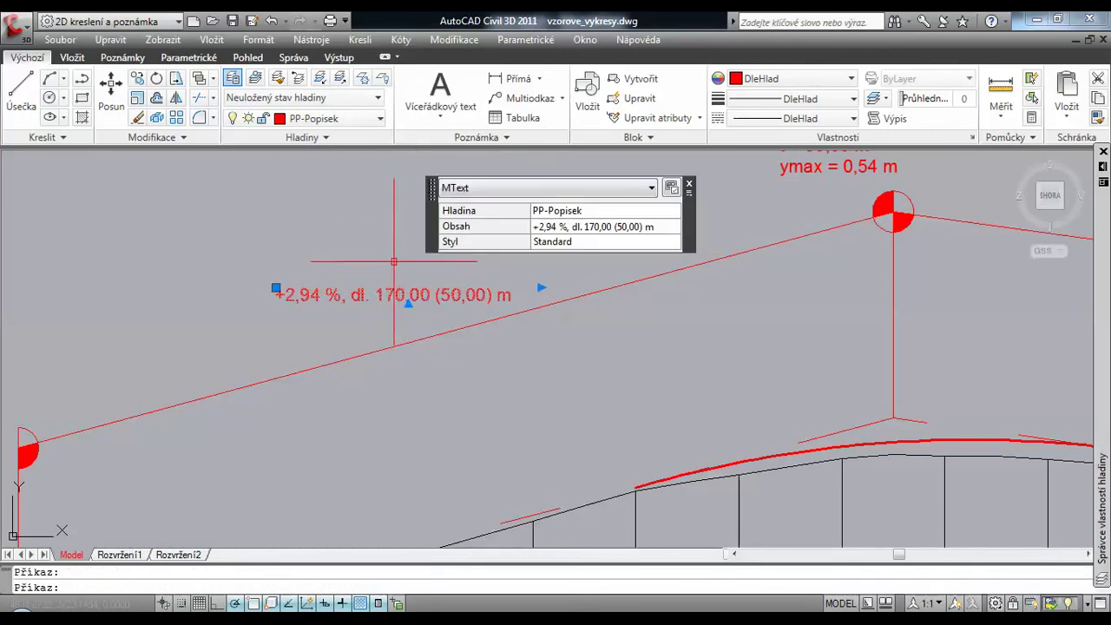
right_click(343, 262)
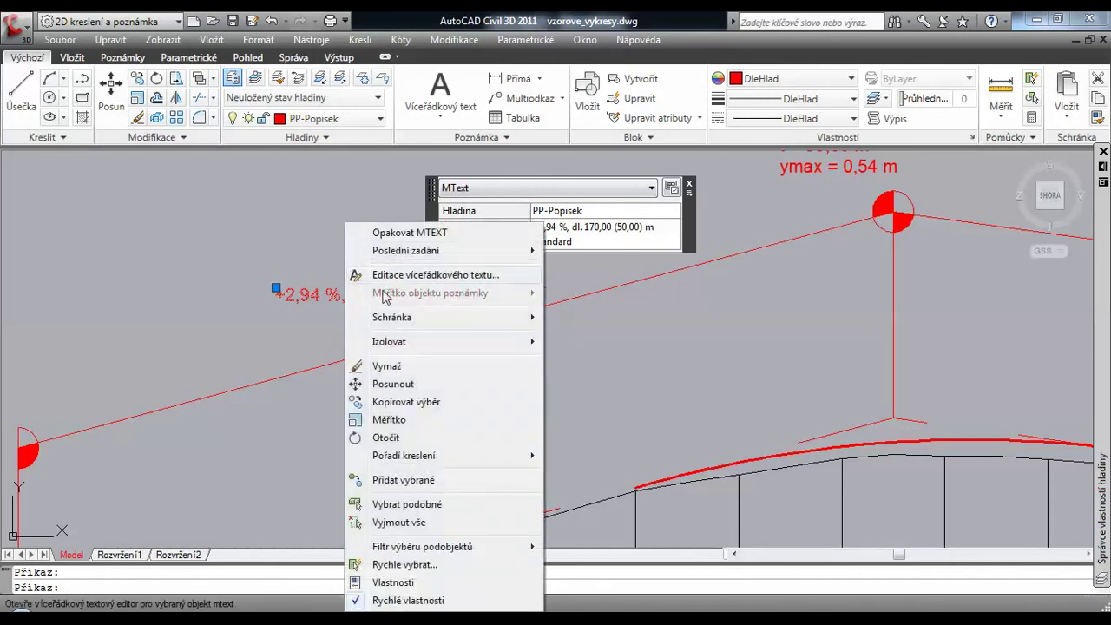
left_click(448, 441)
left_click(386, 293)
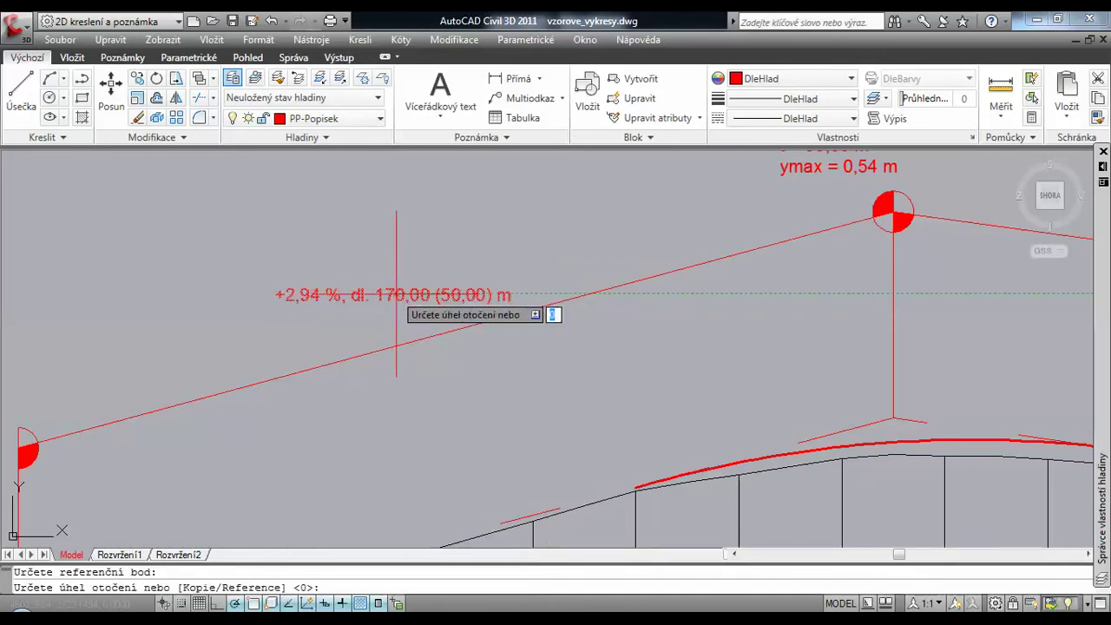
left_click(748, 204)
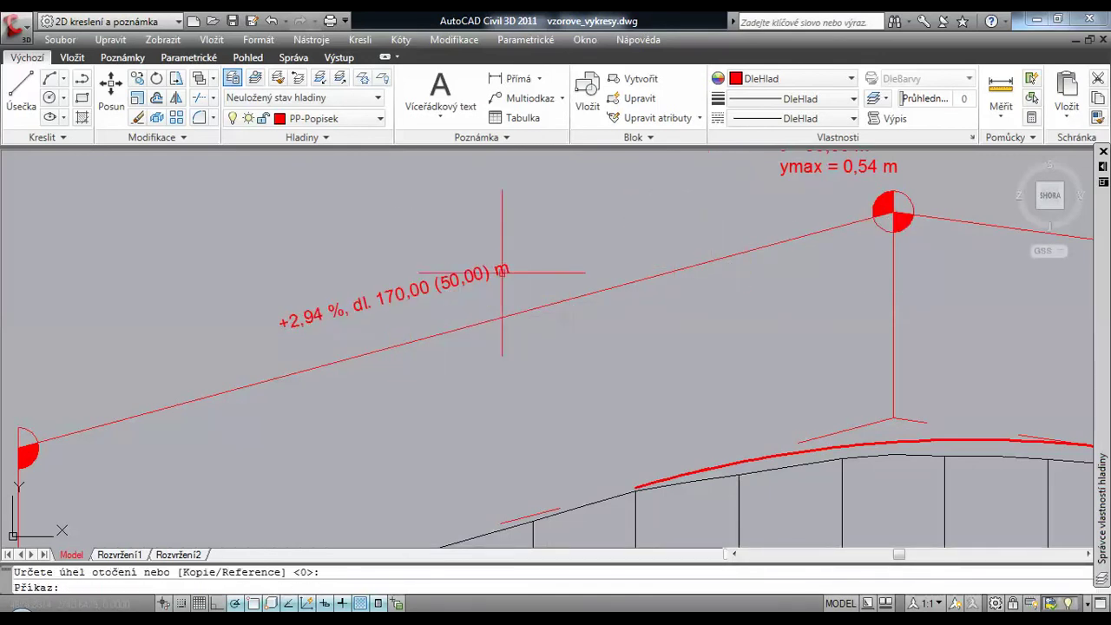
- Move the rotated slope label down so it sits just above the first slope line, and deselect it
left_click(415, 294)
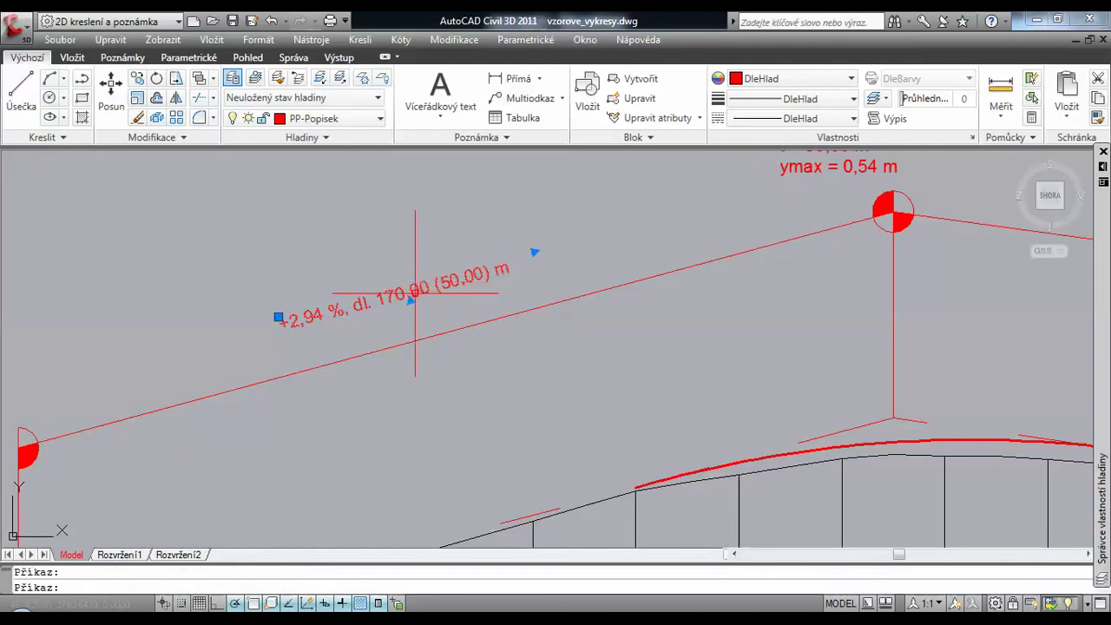
left_click(278, 318)
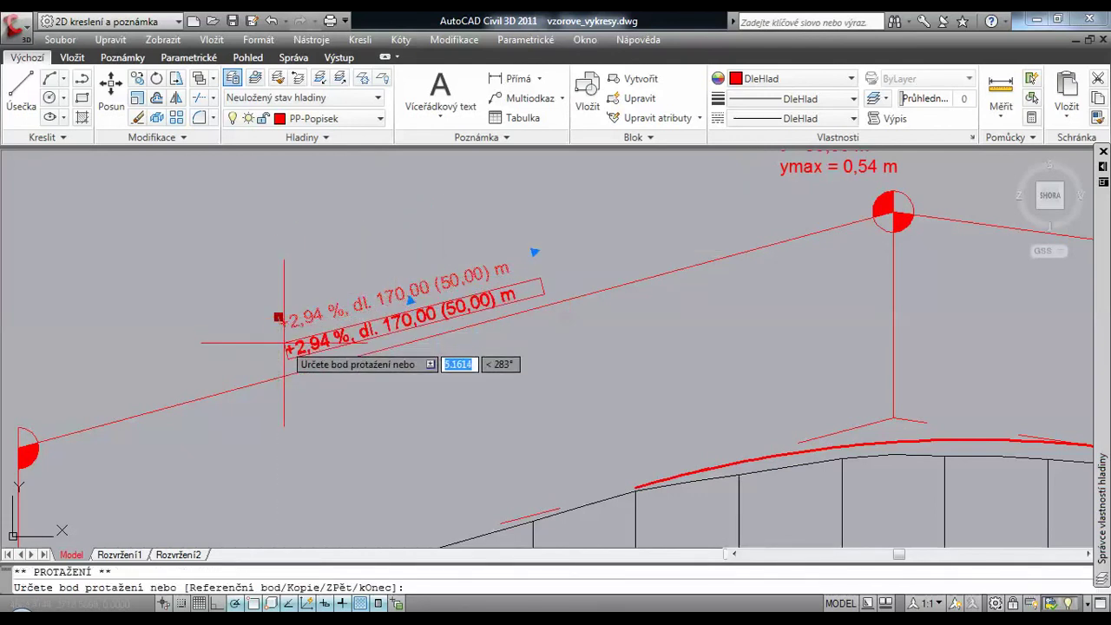
key("Escape")
key("Escape")
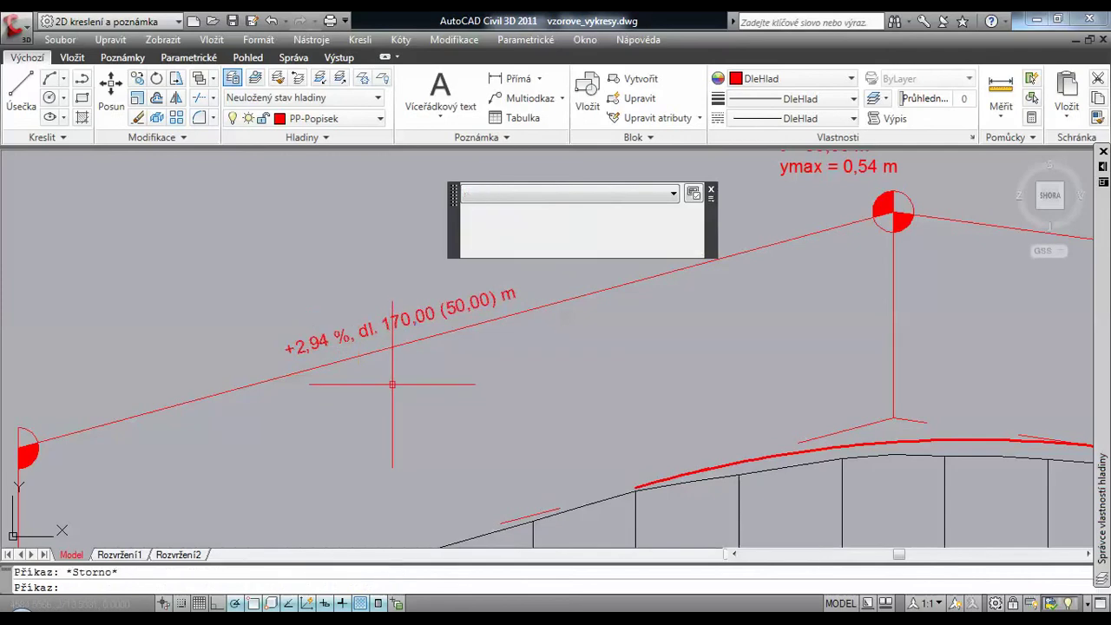
scroll(425, 374, "down", 3)
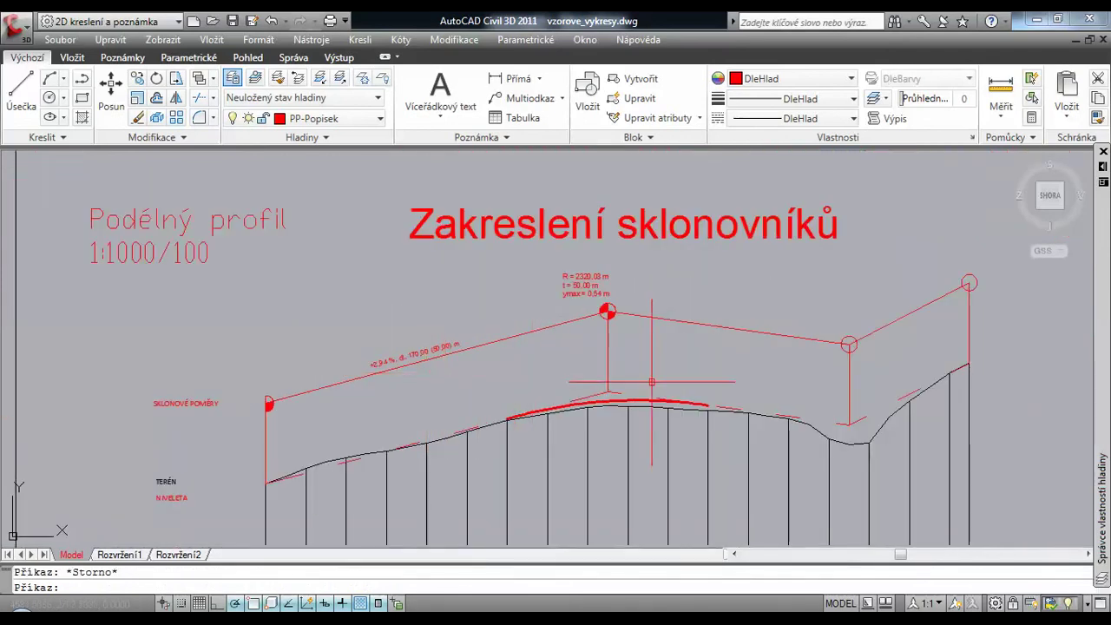